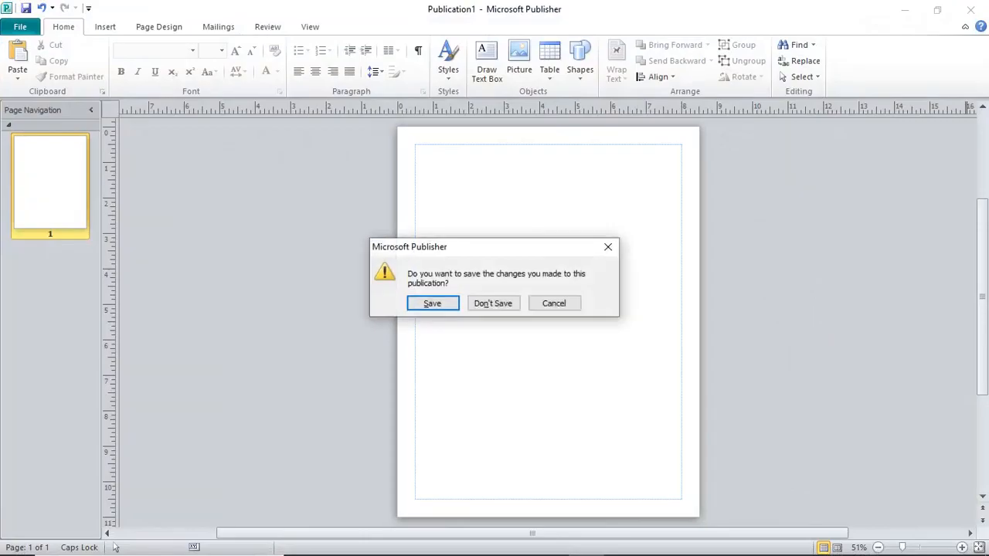
Close the current publication without saving it and relaunch Microsoft Publisher 2010.
click(487, 305)
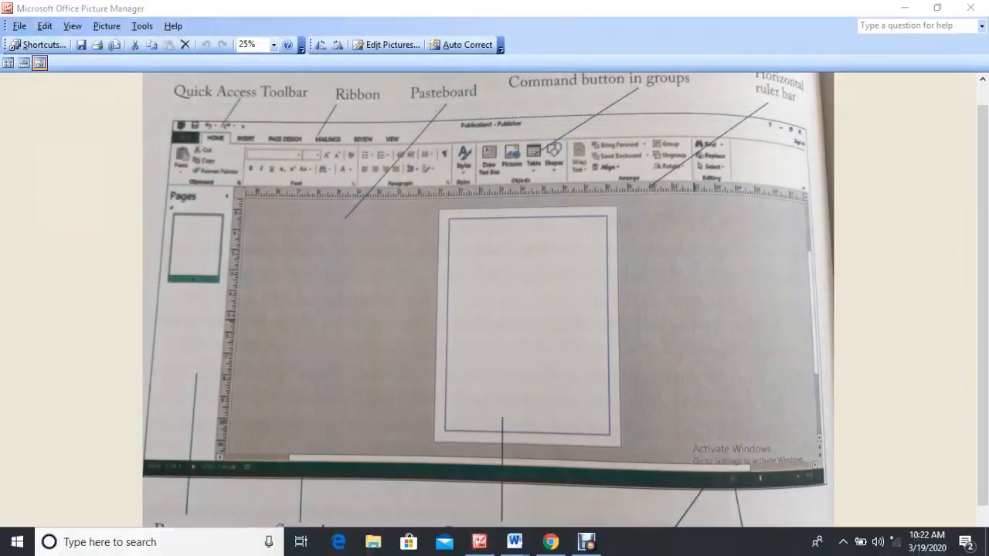
key(super+s)
text(PUB)
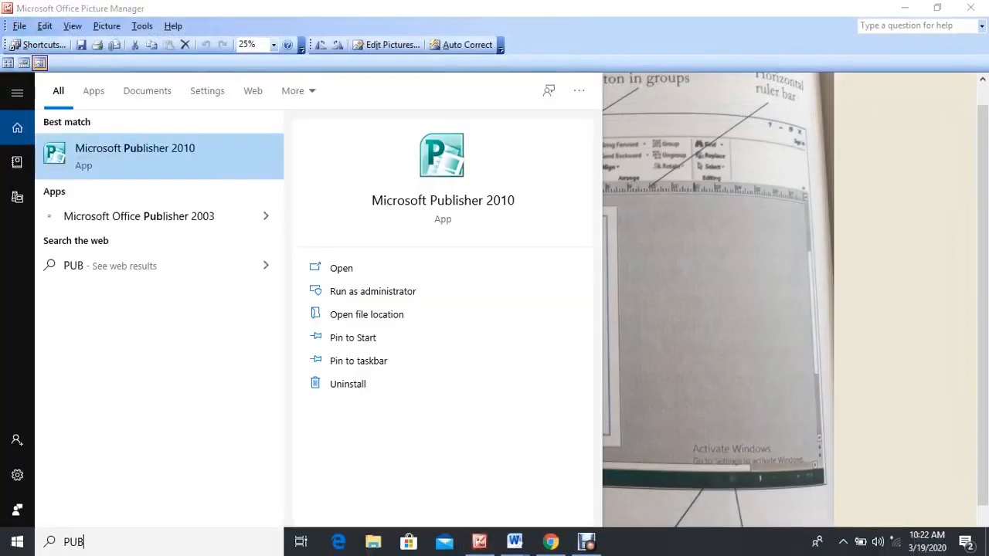
key(Return)
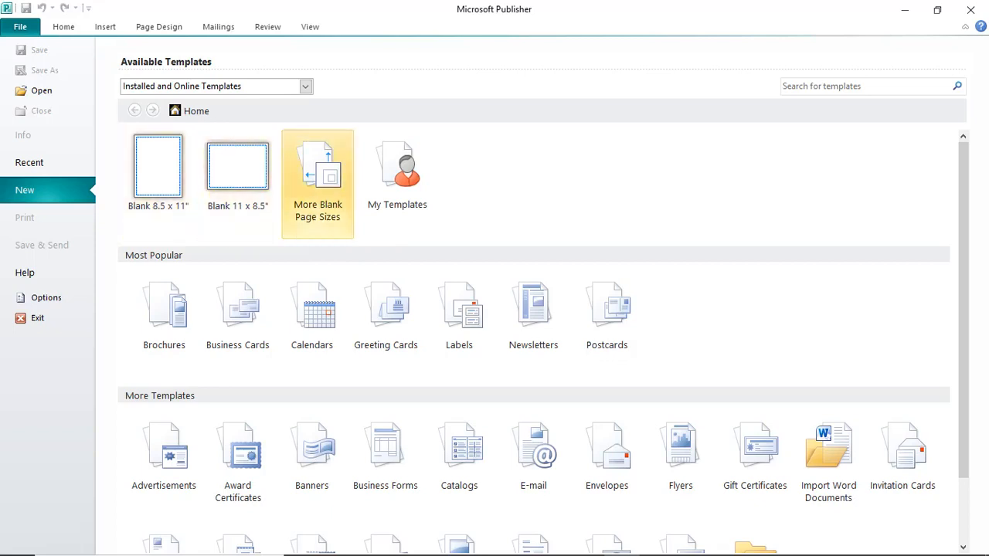
Create a new blank publication with the A4 (Portrait) page size, 8.268 x 11.693".
click(318, 183)
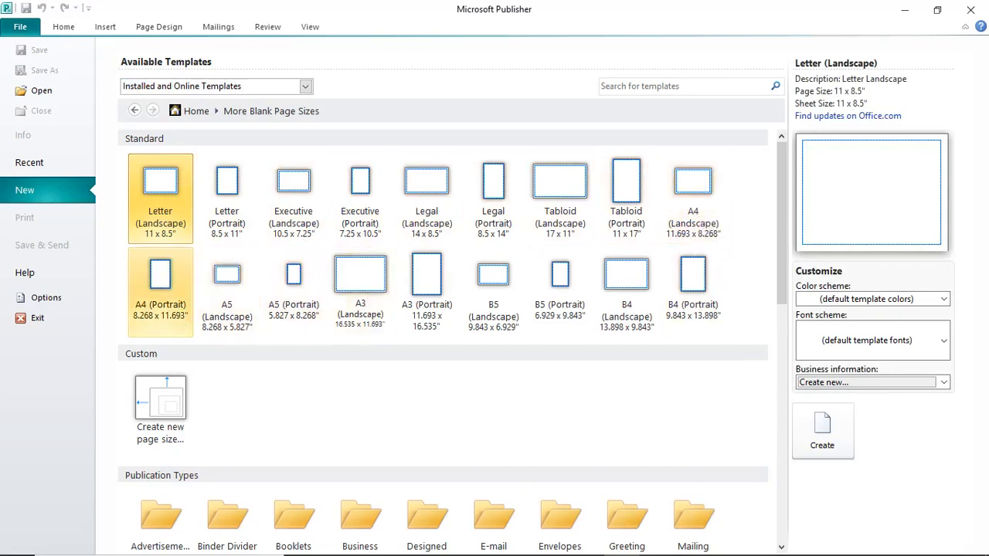
click(161, 292)
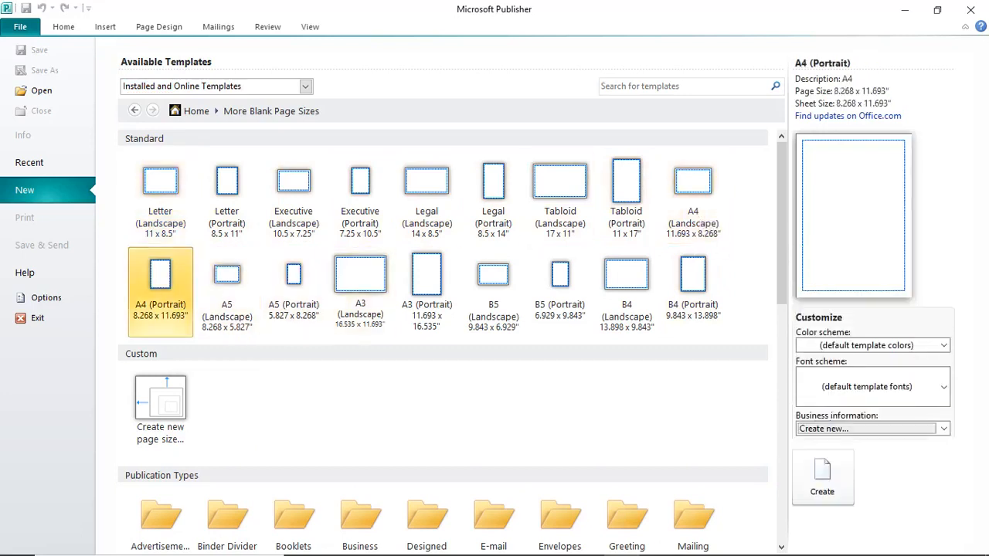
double_click(162, 282)
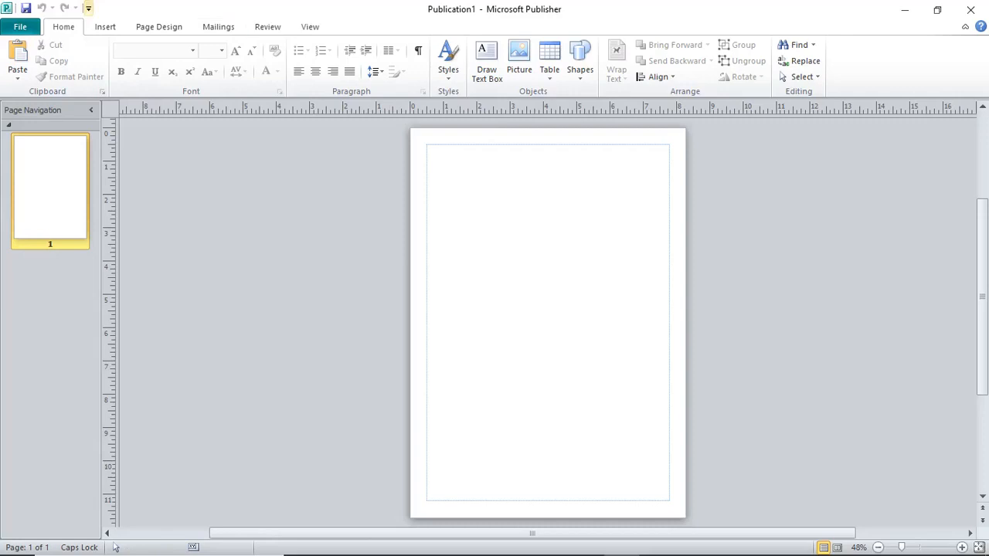
click(89, 8)
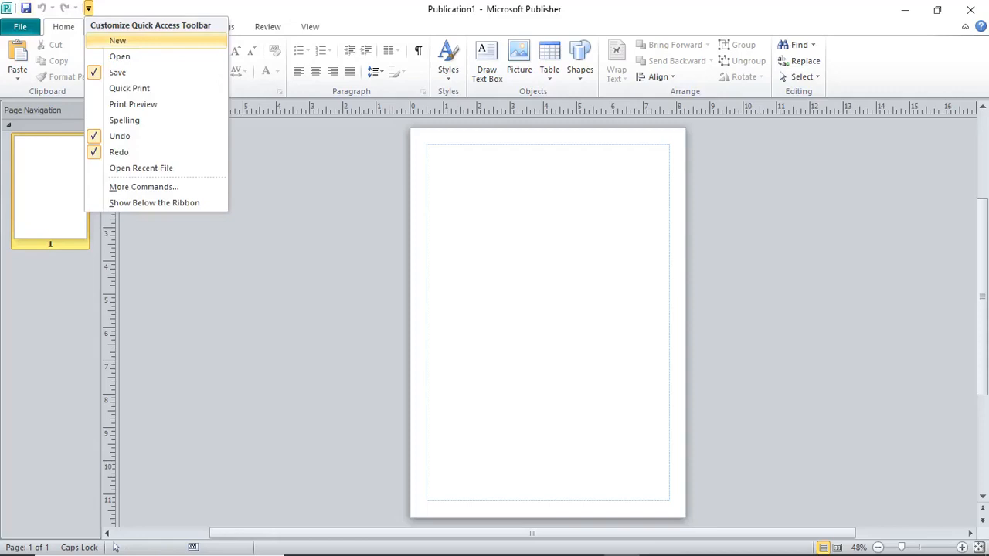
click(377, 232)
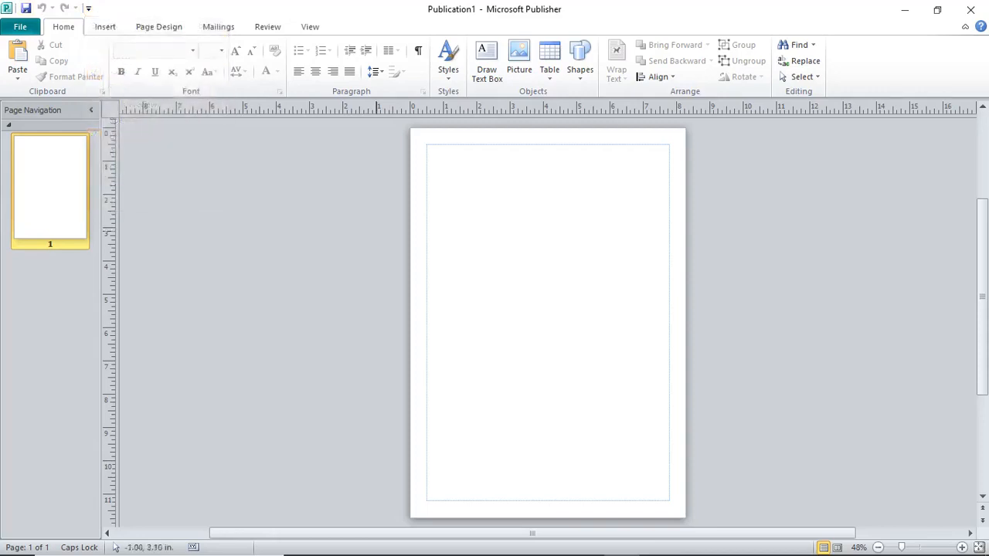
Switch to the Word lesson objectives, highlight the line "Setting up a publication", and return to the Publisher document.
mouse_move(576, 554)
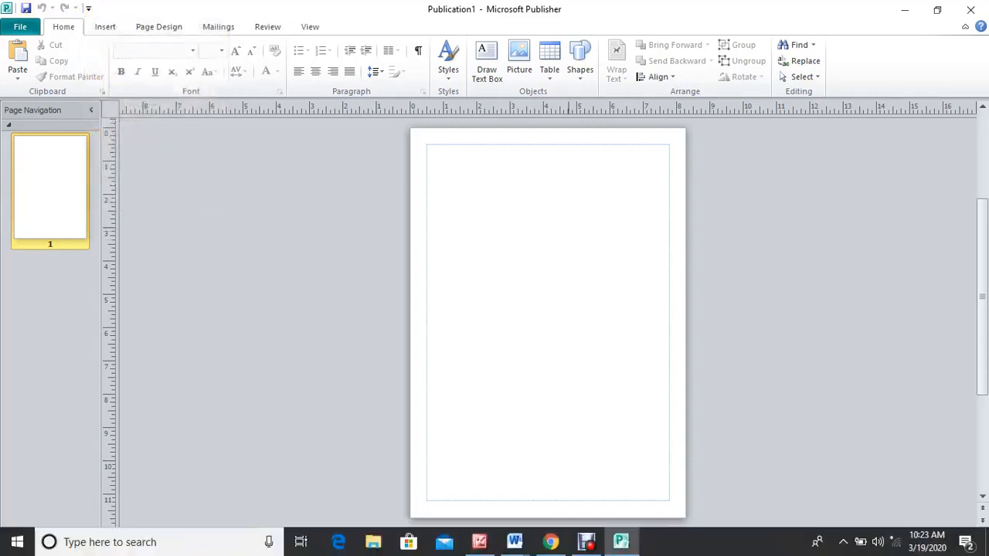
mouse_move(515, 541)
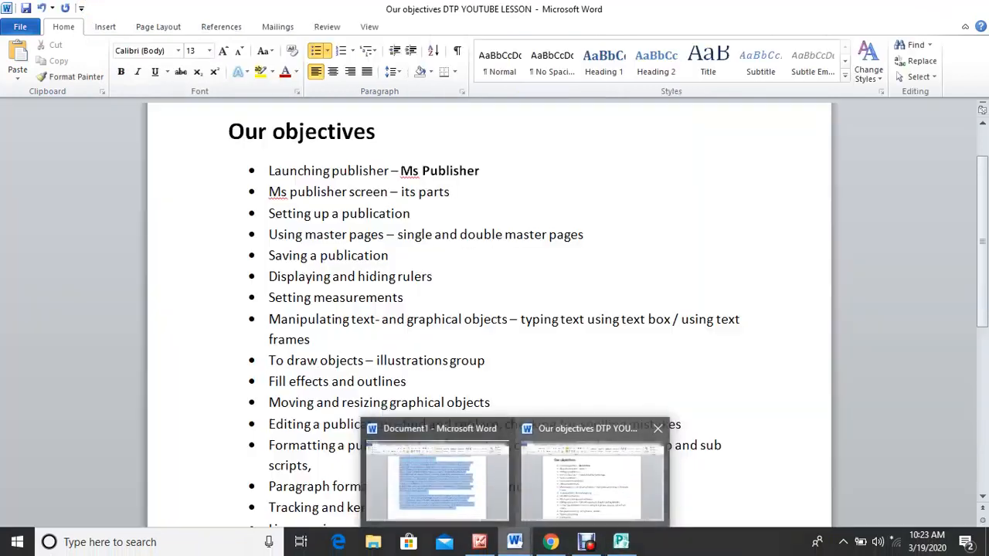
click(592, 478)
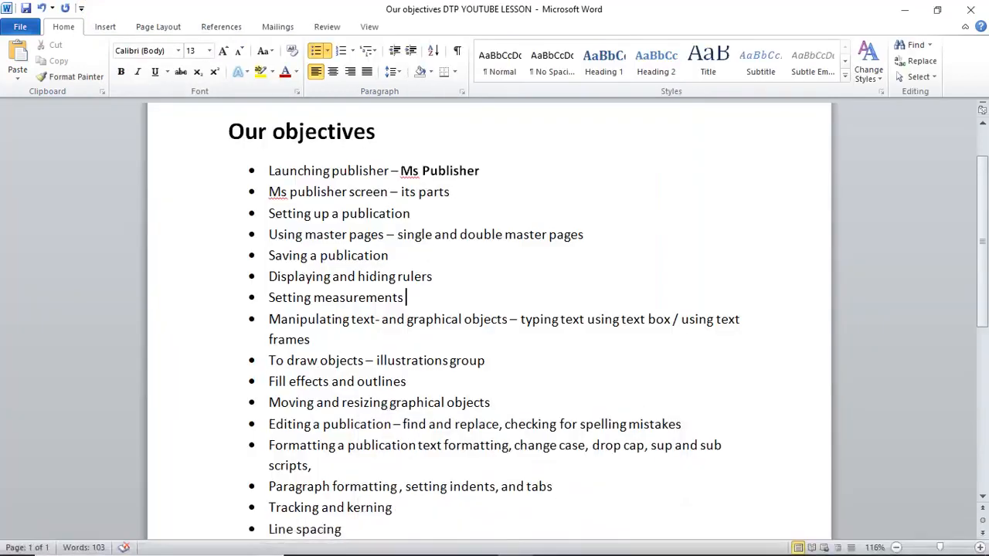
drag(411, 214, 269, 214)
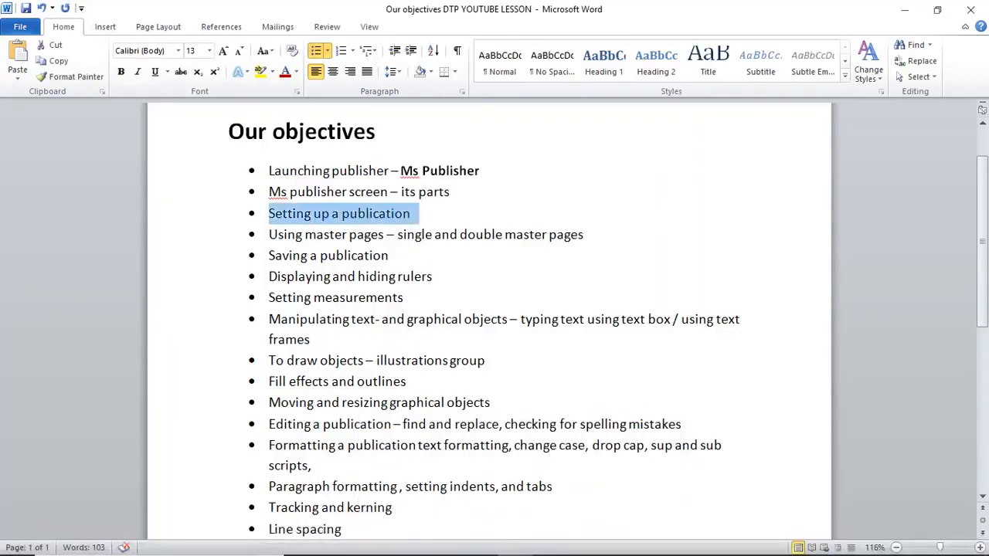
click(620, 541)
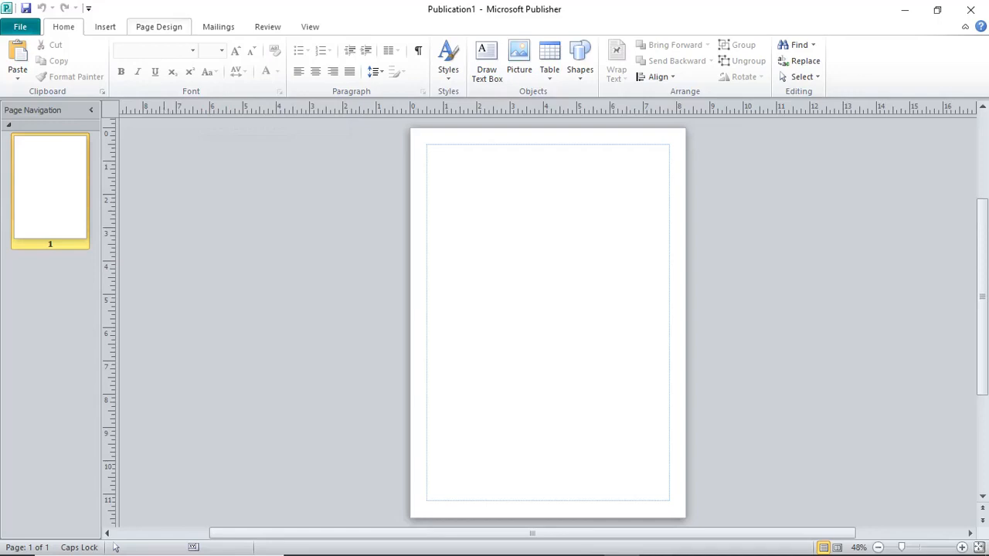
Review the preset page margins and the custom margin guide settings, leaving them without applying any change.
click(159, 27)
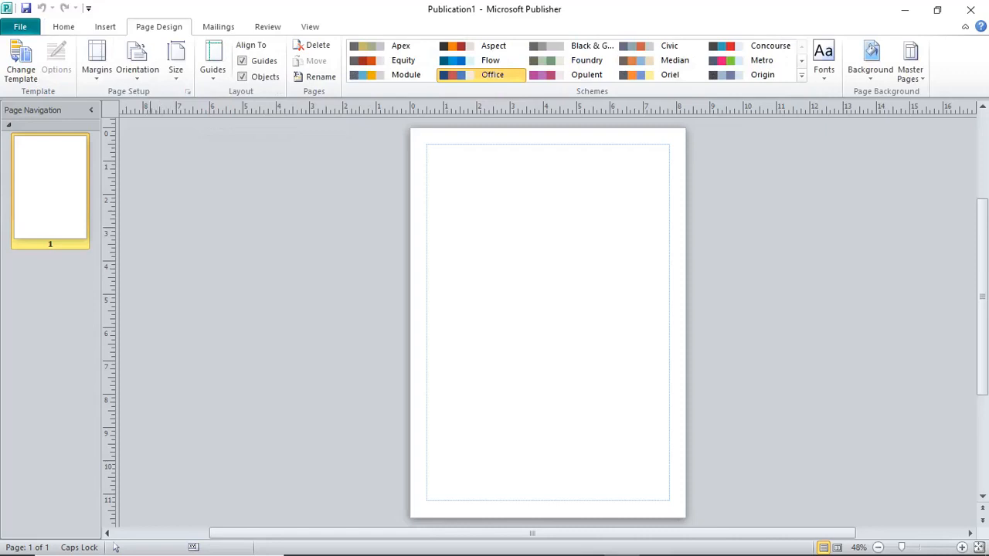
click(97, 62)
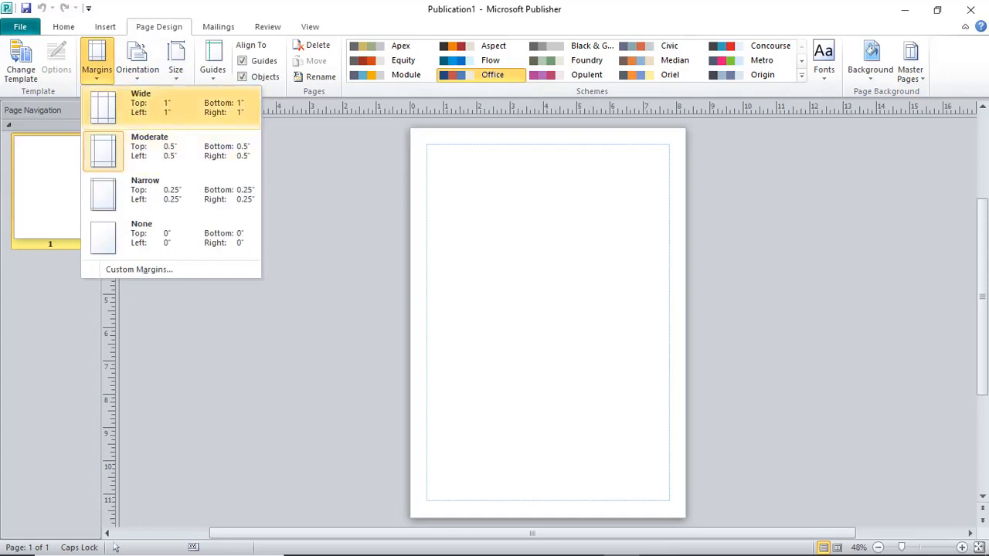
key(Down)
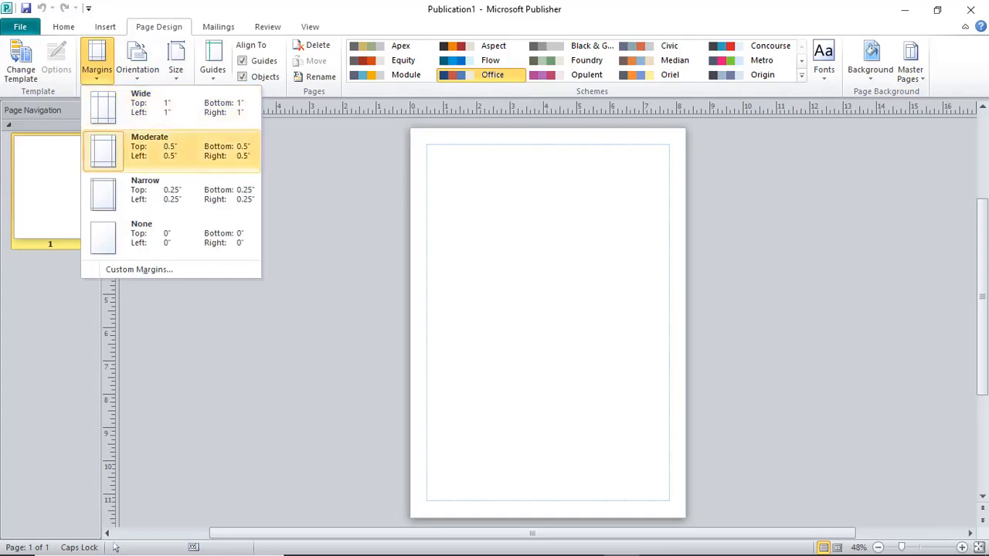
key(Down)
key(Down)
key(Down)
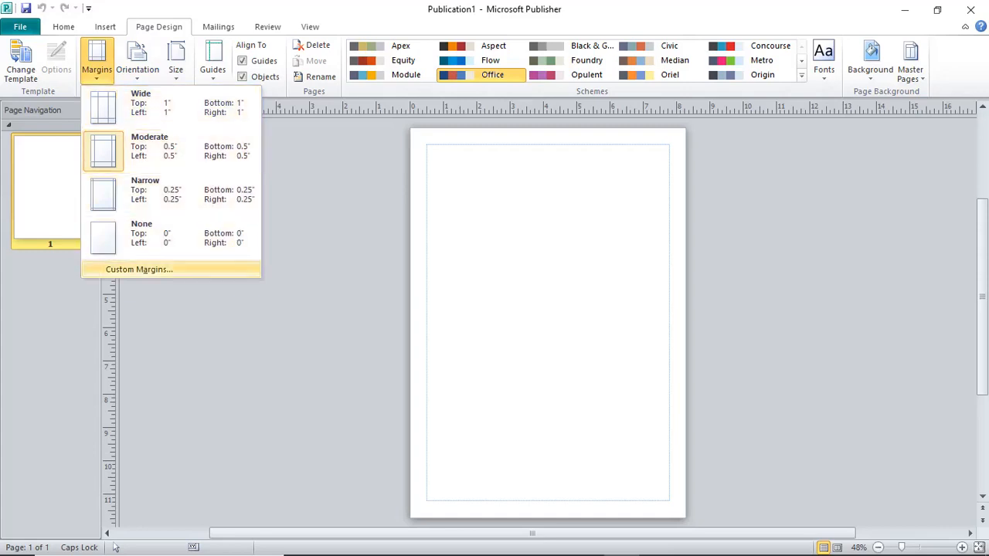
key(Return)
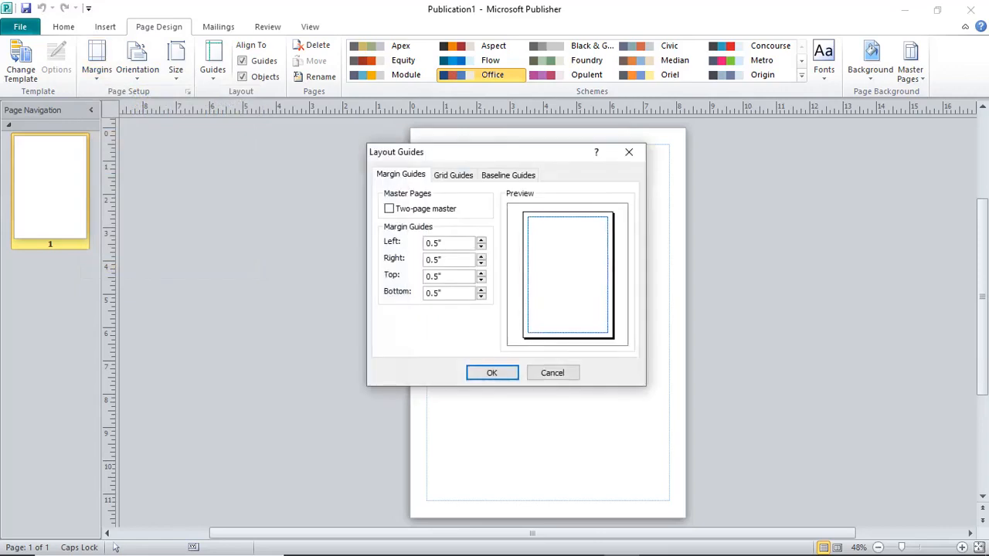
click(553, 374)
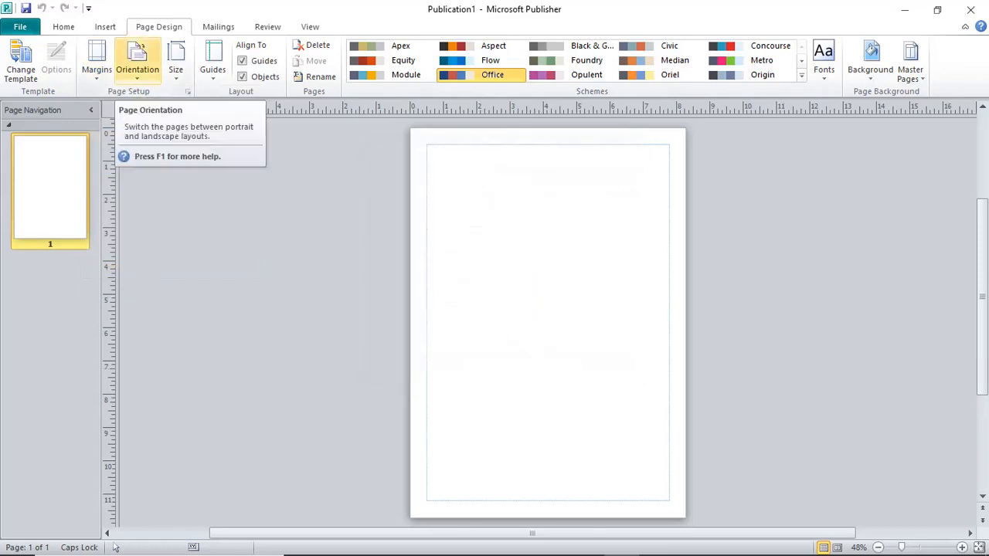
Set the page orientation to Landscape.
click(97, 62)
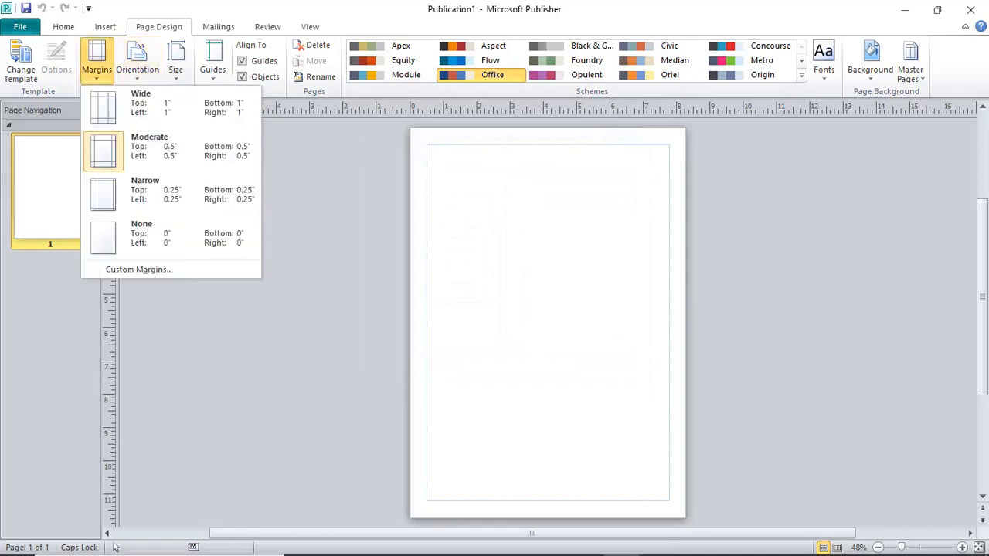
click(138, 62)
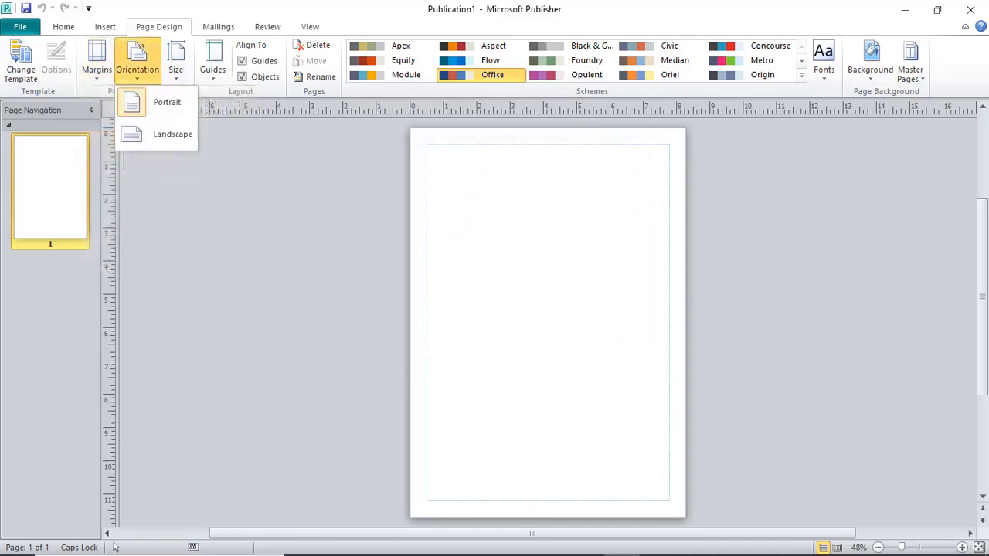
click(165, 132)
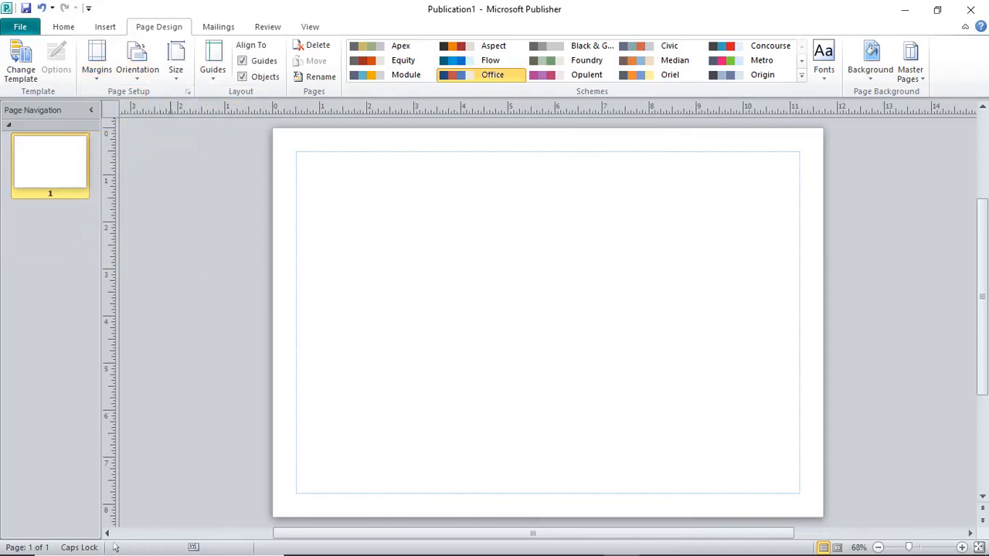
Review the built-in landscape page sizes and the solid and gradient page backgrounds.
click(175, 62)
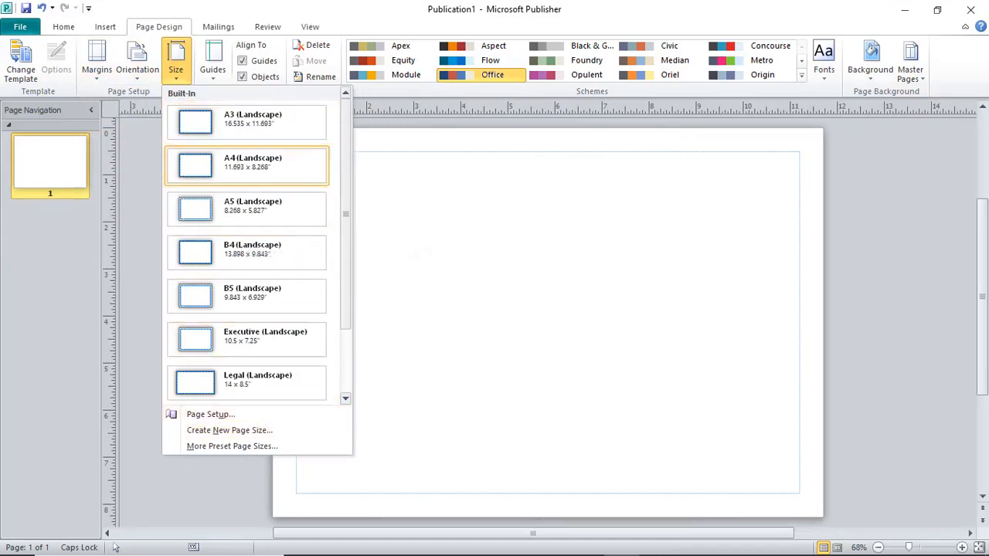
click(410, 175)
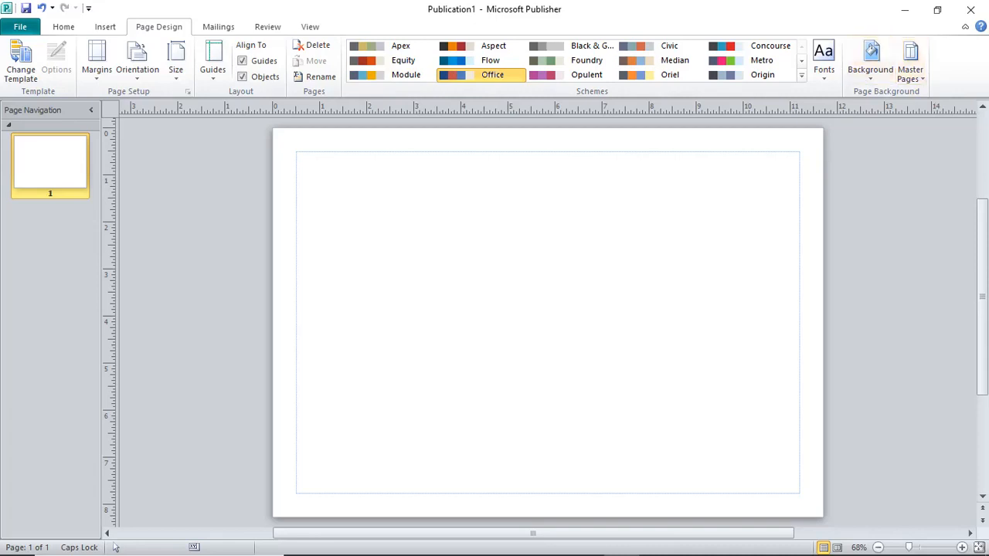
click(871, 60)
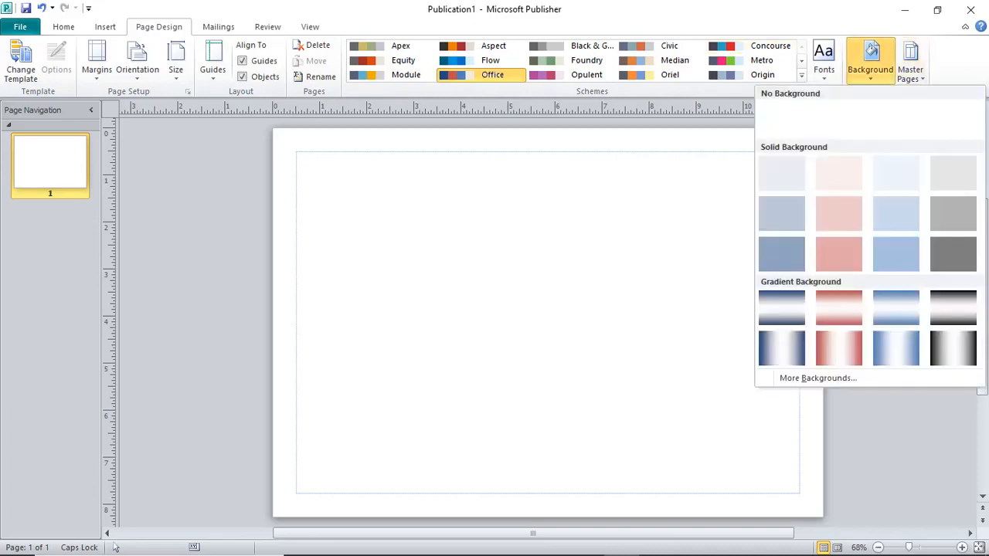
Apply Master Page A to the current page and open the master pages for editing.
click(910, 62)
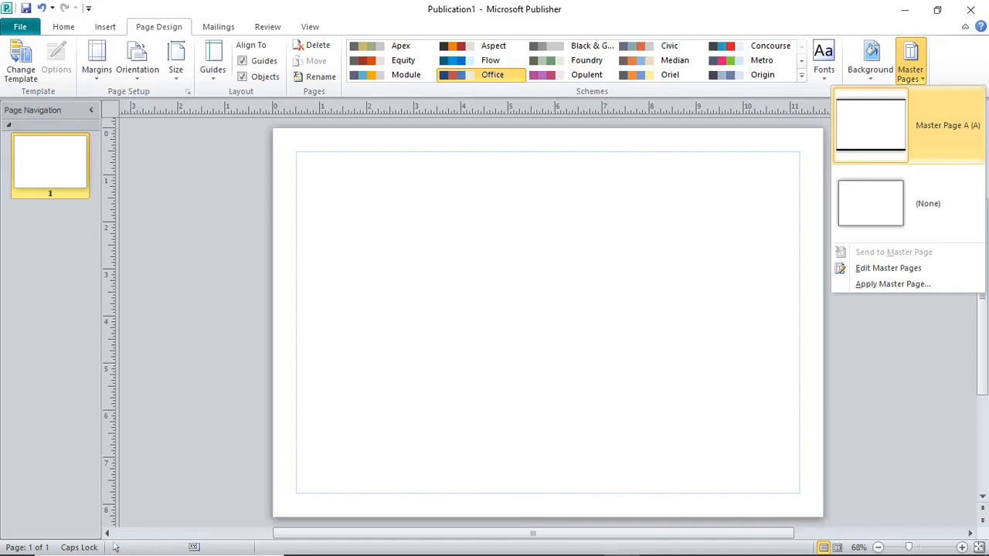
click(870, 130)
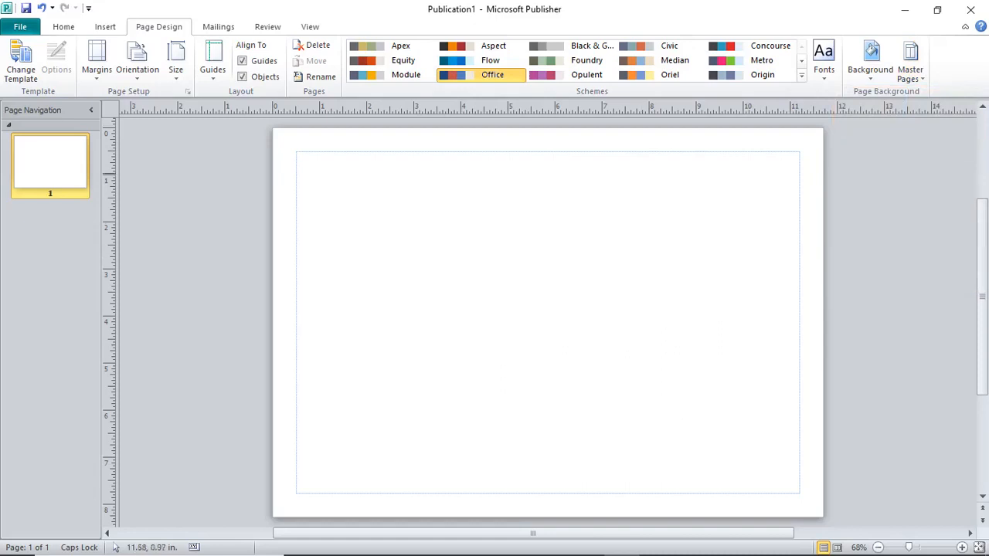
click(911, 70)
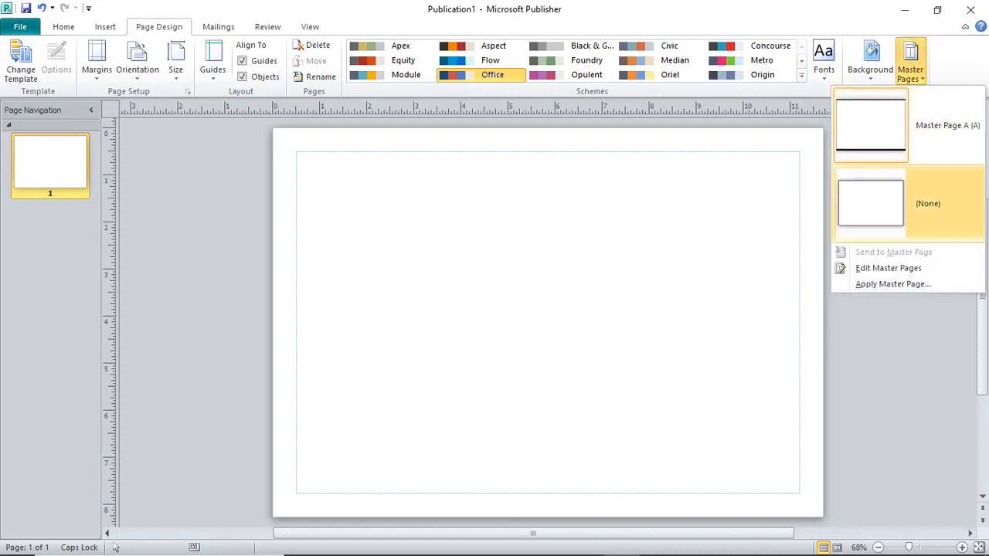
click(889, 269)
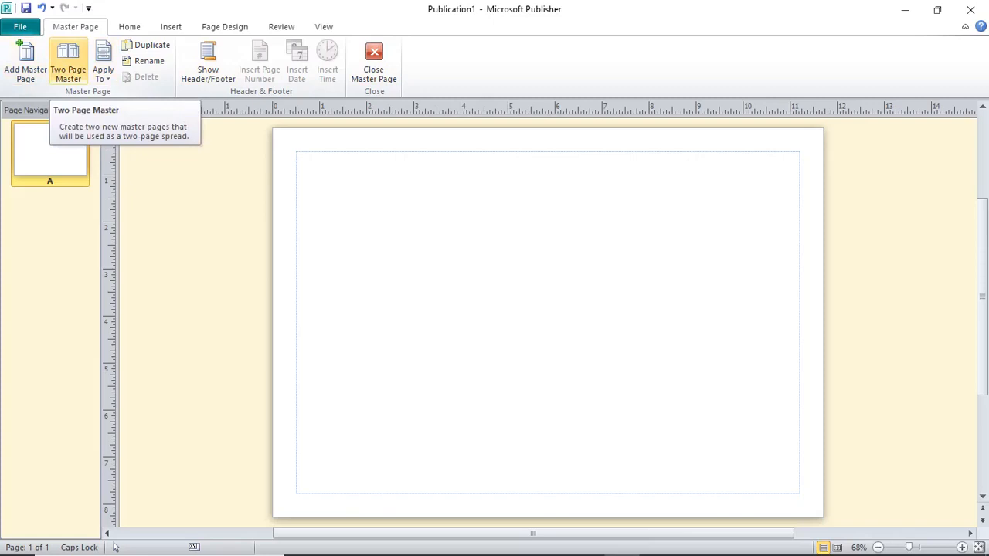
Try the two-page master spread on Master Page A and revert it to a single page.
click(68, 62)
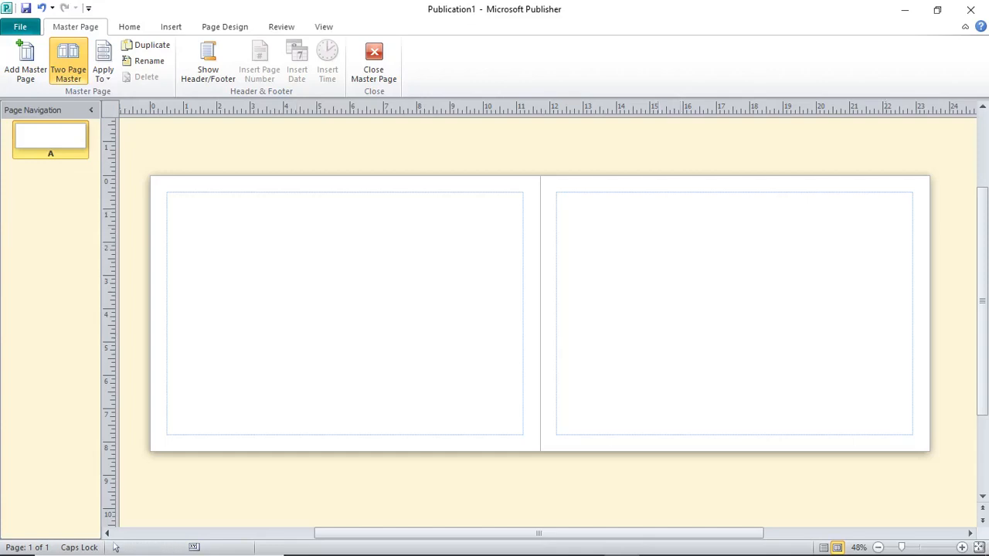
click(69, 61)
click(469, 330)
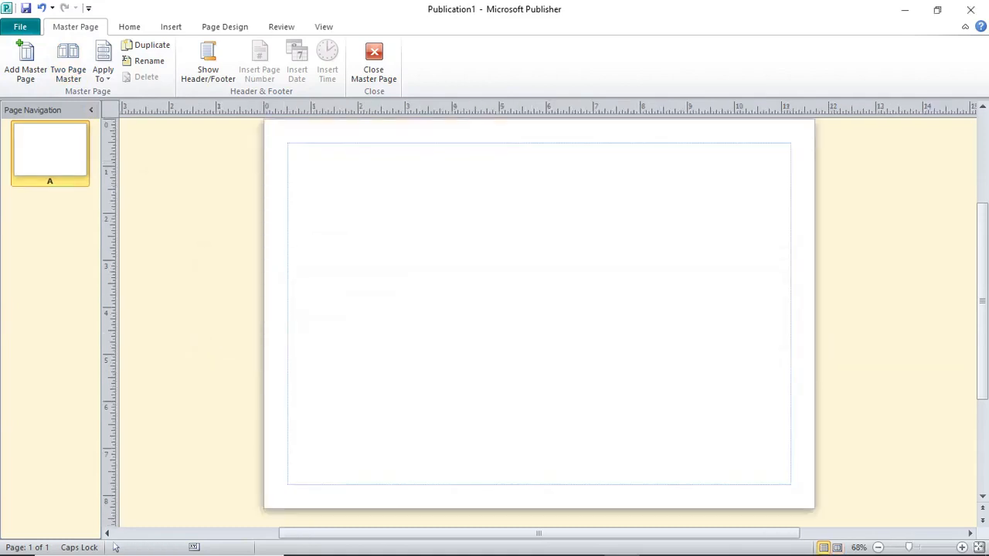
Check the options for applying the master page and close the master page view.
click(103, 73)
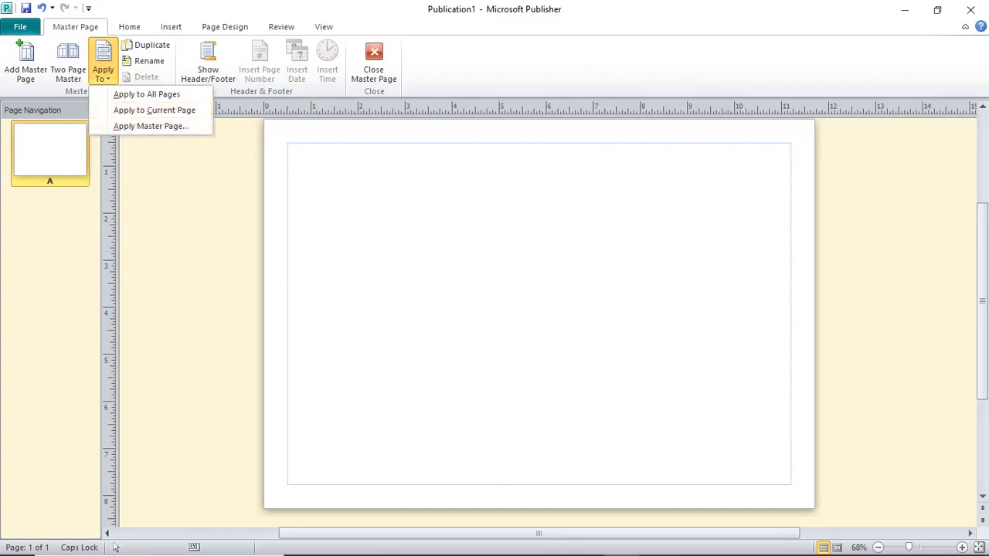
click(376, 71)
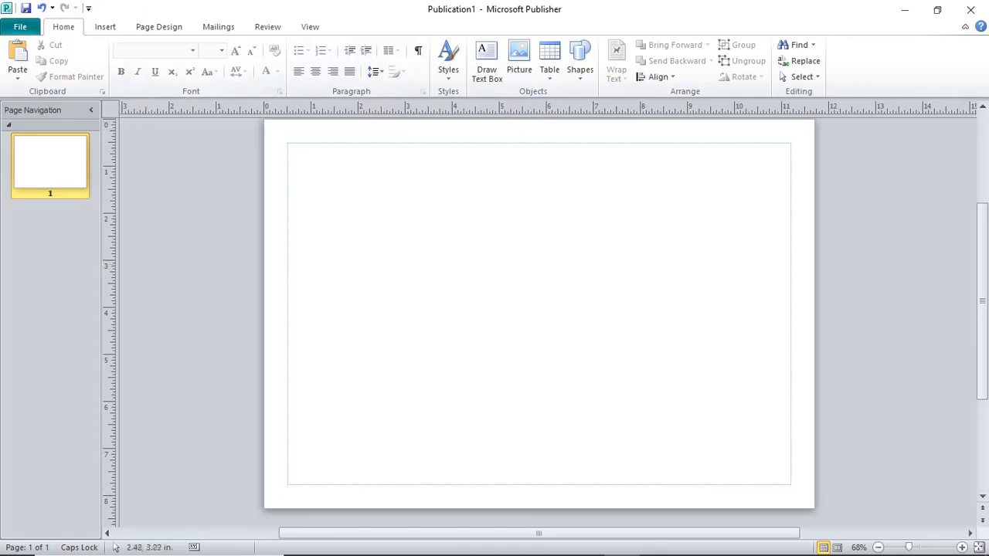
Insert a duplicate of page 1 followed by a blank page to extend the publication to three pages.
click(105, 27)
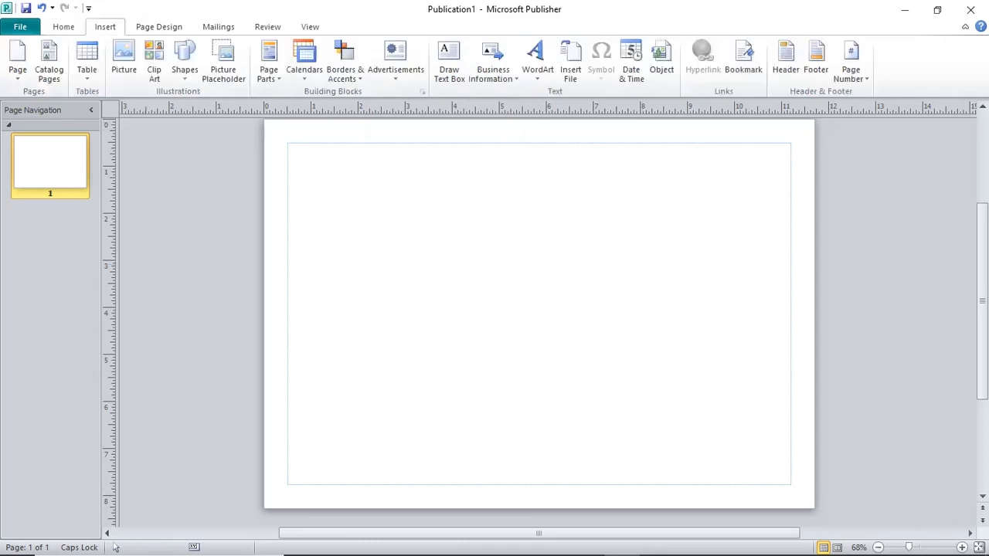
click(17, 62)
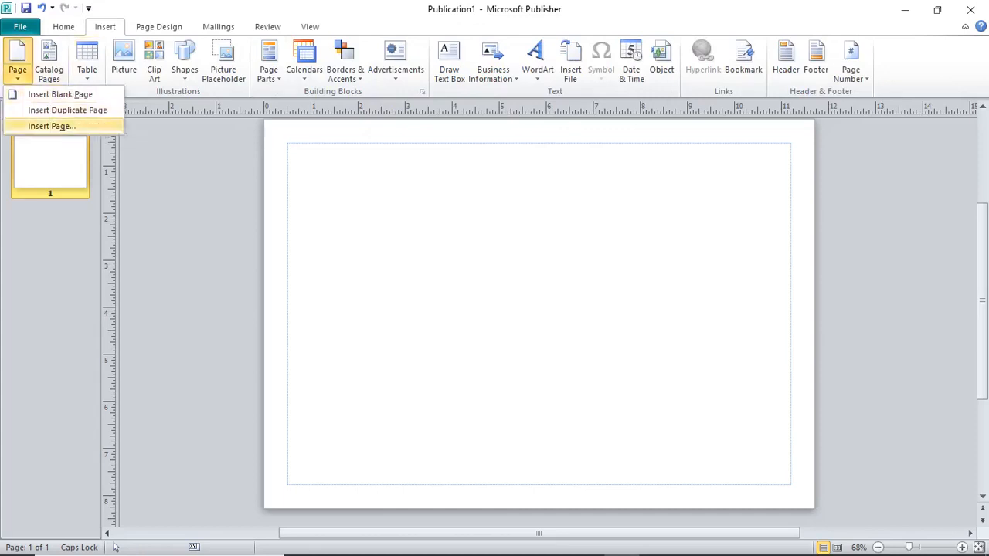
click(67, 110)
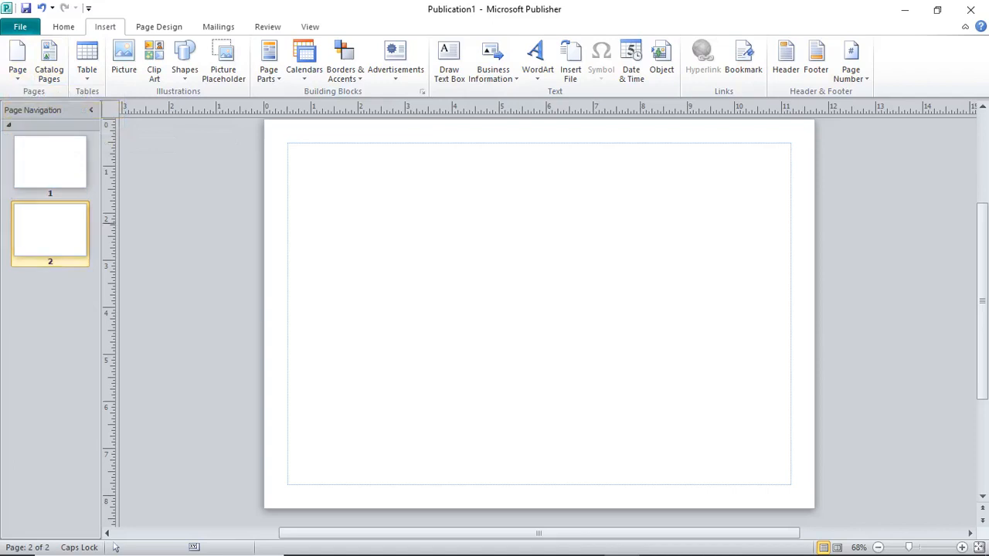
click(17, 62)
key(Down)
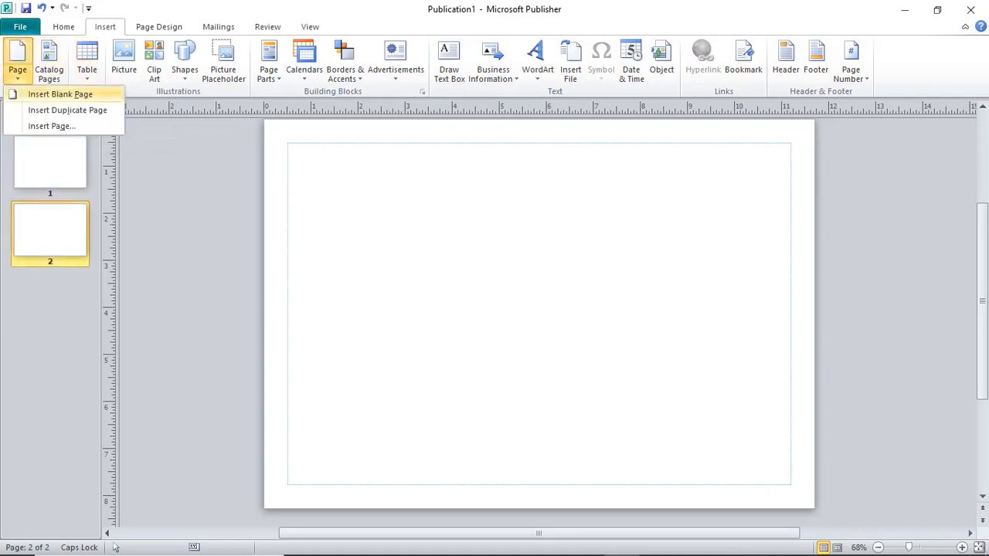
key(Return)
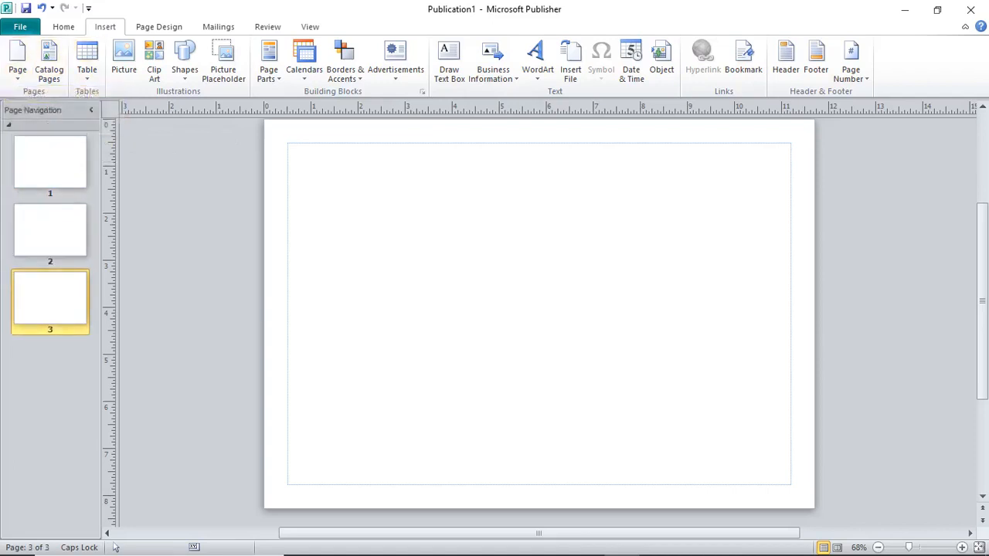
Return to page 1, assign it Master Page A and open the master page for editing.
click(51, 172)
click(51, 231)
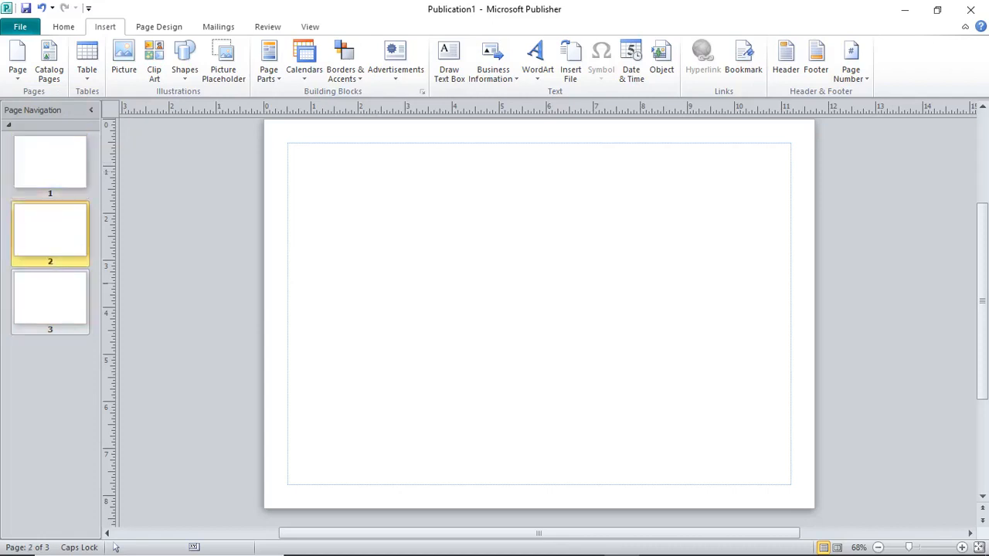
click(51, 286)
click(51, 151)
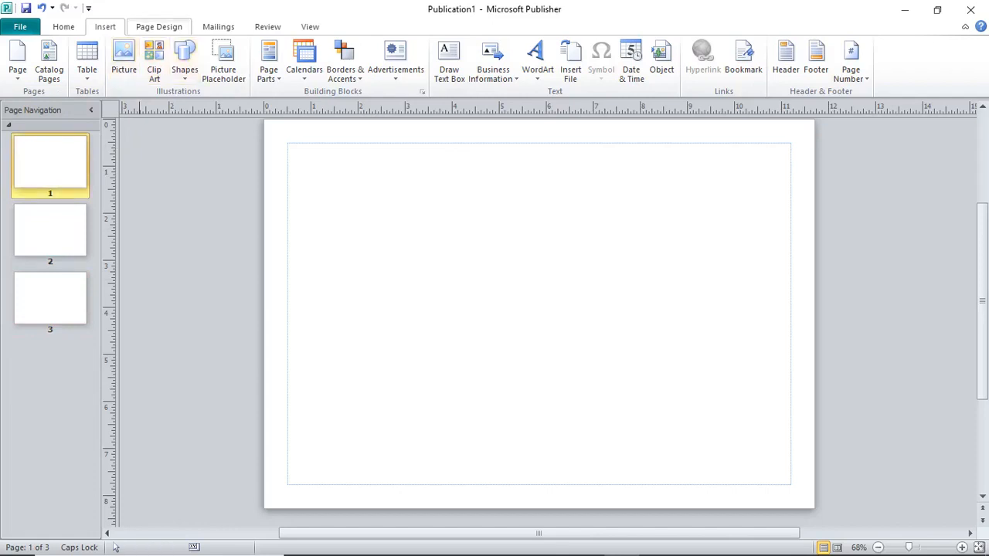
click(158, 27)
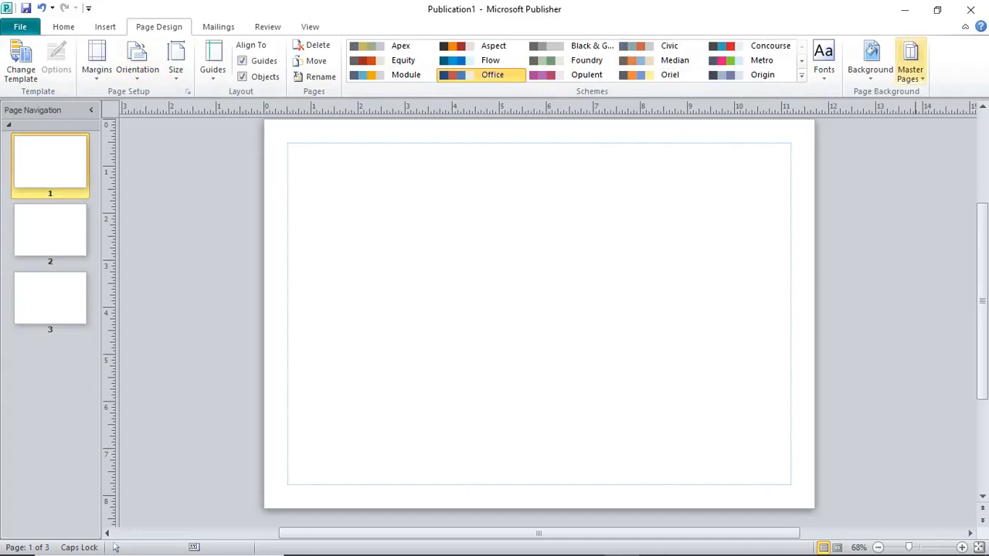
click(910, 66)
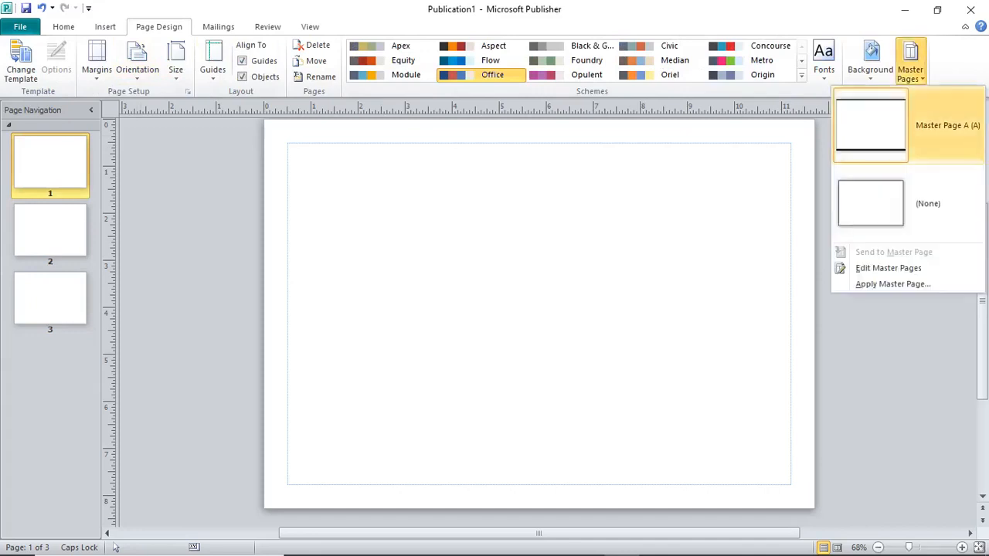
click(881, 128)
click(910, 66)
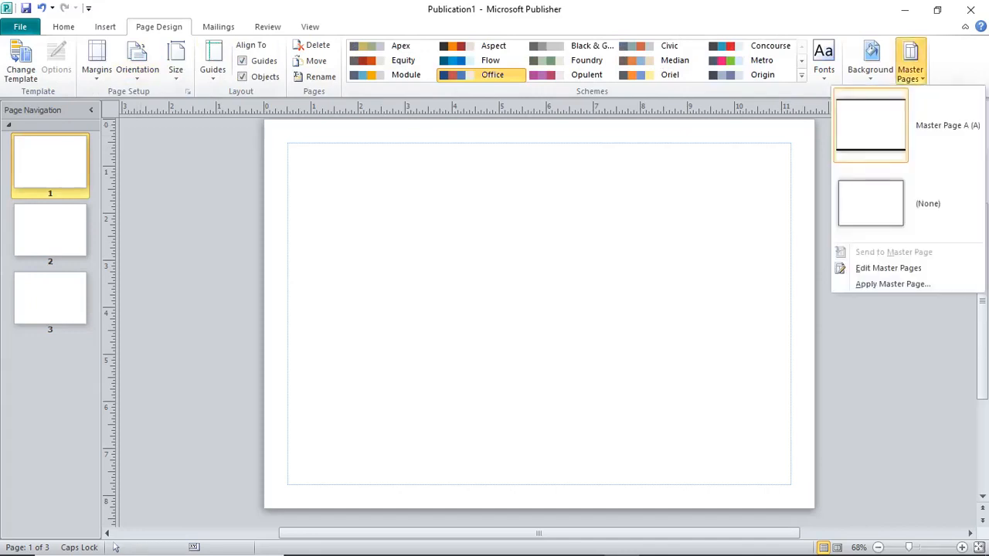
click(889, 268)
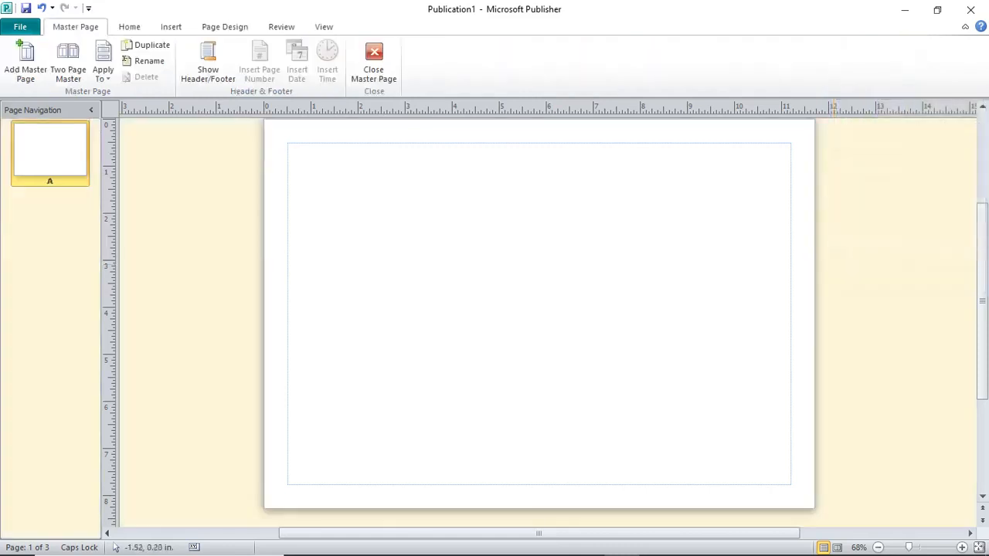
Draw a text box about 10.1 x 0.9 in along the master page's upper margin containing THIS IS OUR FIRST LESSON.
click(170, 26)
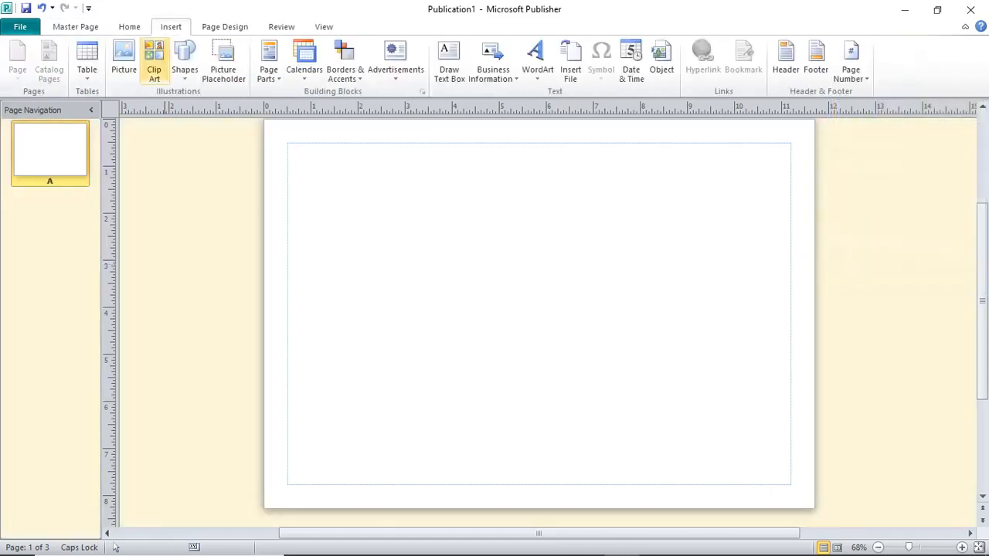
click(184, 69)
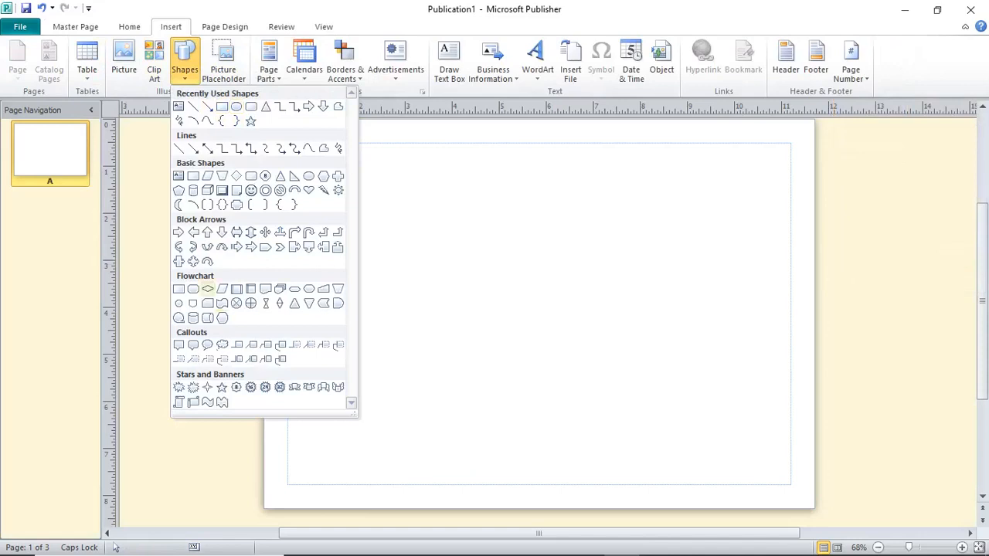
click(178, 106)
mouse_move(299, 146)
mouse_down()
mouse_move(812, 218)
mouse_move(779, 193)
mouse_up()
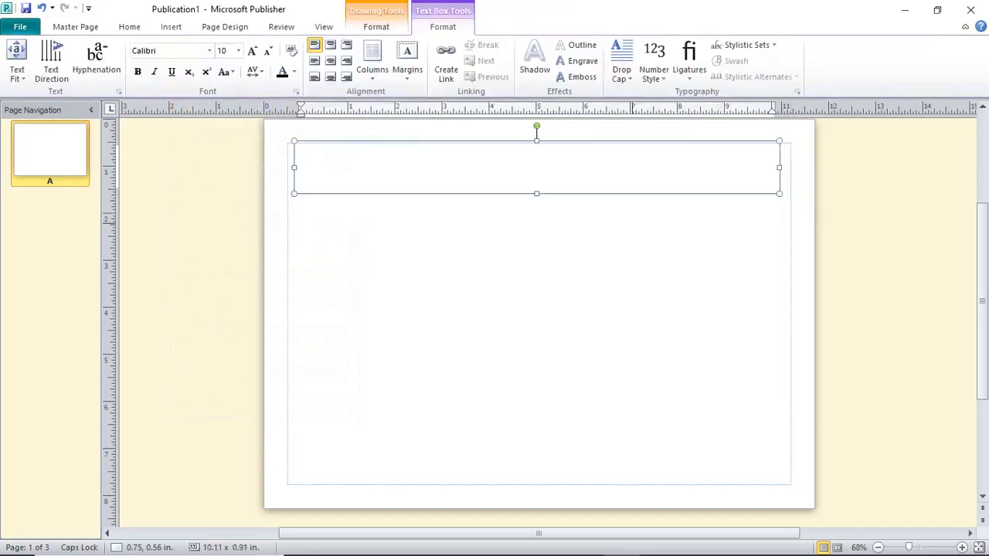
text(HIS IS OUR FIRST LESSON)
Enlarge the master page's heading text to 34 pt and make it bold.
drag(375, 141, 226, 147)
key(ctrl+])
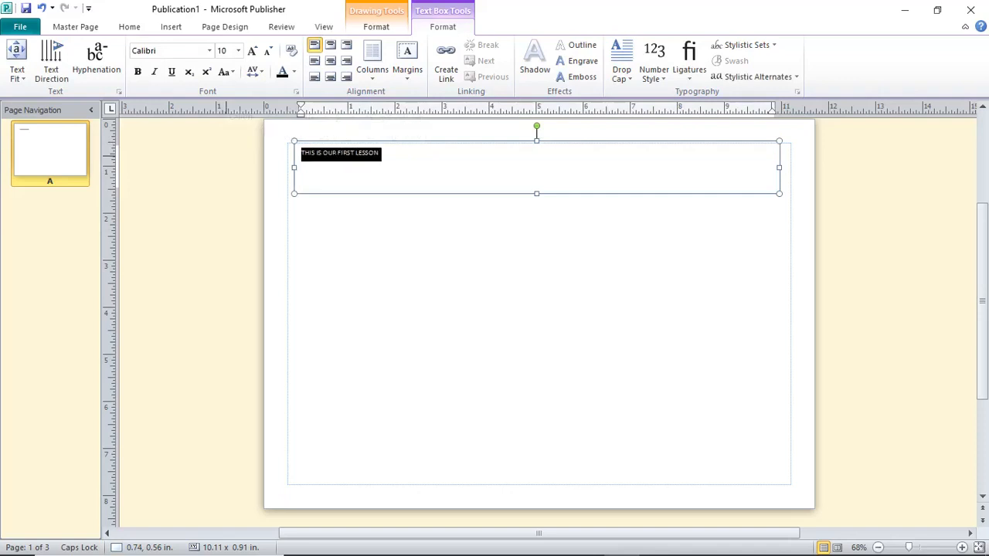
key(ctrl+])
key(ctrl+])
key(ctrl+])
key(ctrl+])
key(ctrl+])
key(ctrl+])
key(ctrl+])
key(ctrl+])
key(ctrl+])
key(ctrl+])
key(ctrl+])
key(ctrl+])
key(ctrl+])
key(ctrl+])
key(ctrl+])
key(ctrl+])
key(ctrl+])
key(ctrl+])
key(ctrl+])
key(ctrl+])
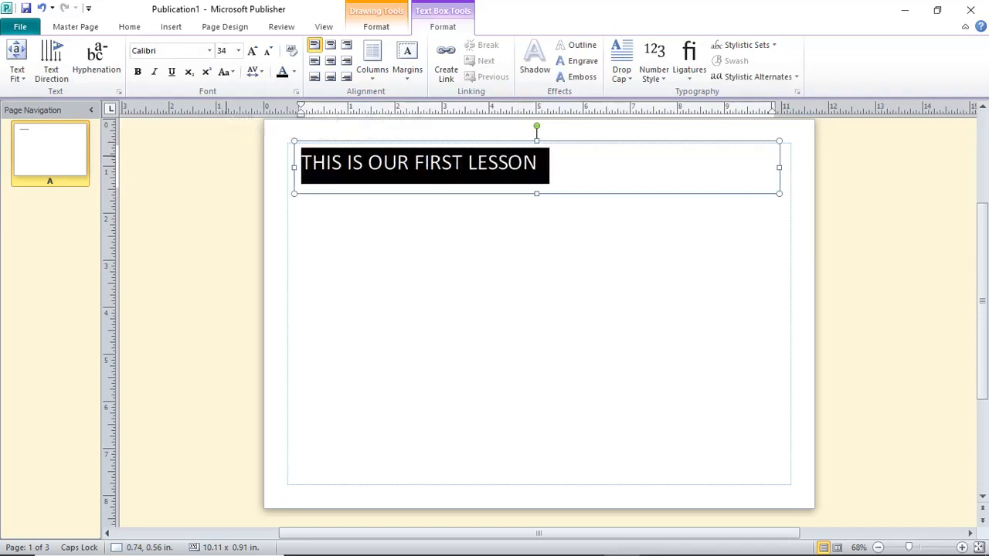
key(ctrl+b)
key(ctrl+m)
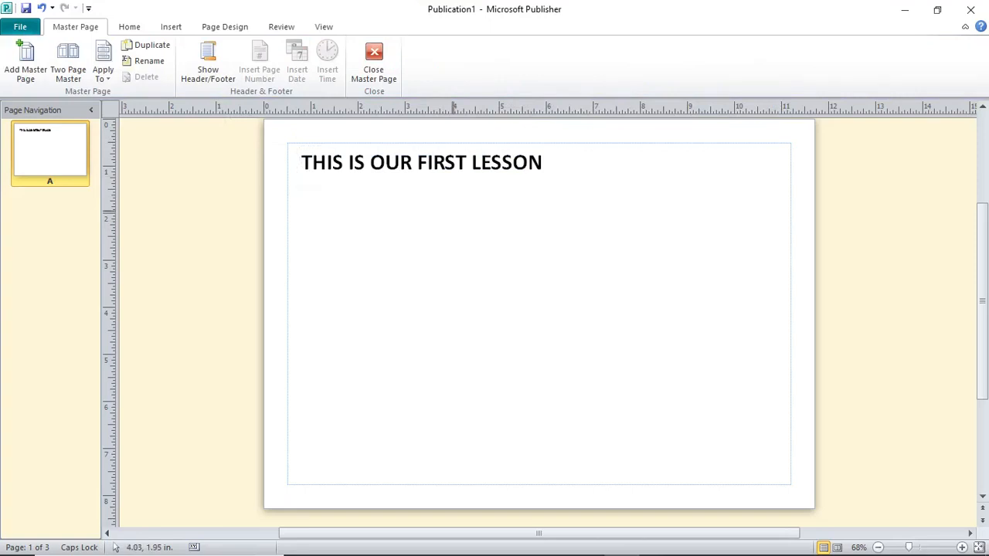
Close the master page view and check the heading on all three pages.
click(103, 74)
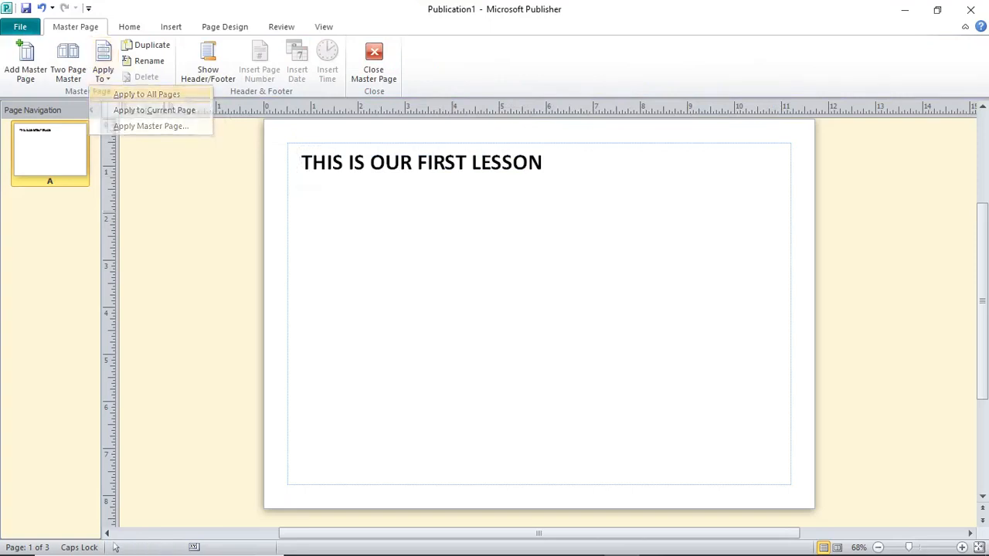
click(373, 60)
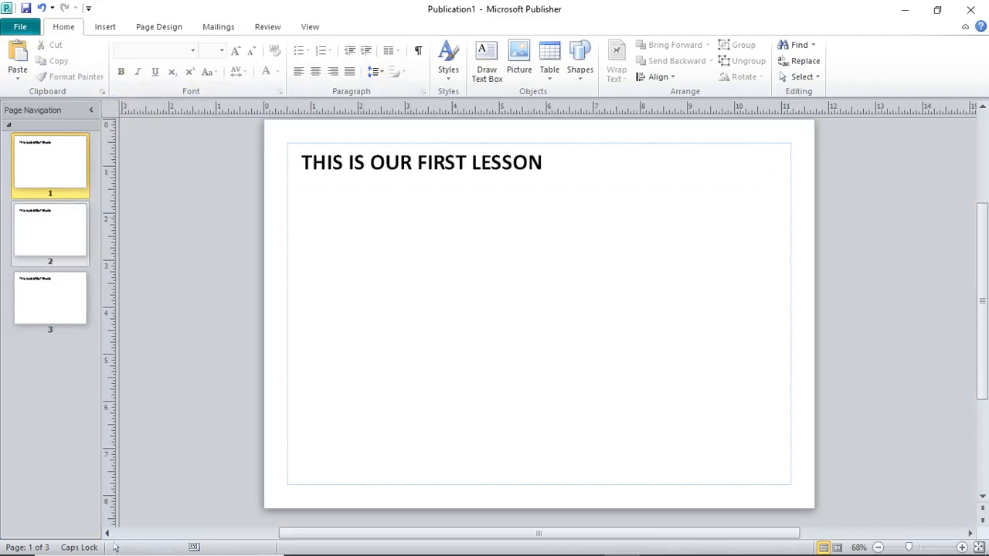
click(50, 230)
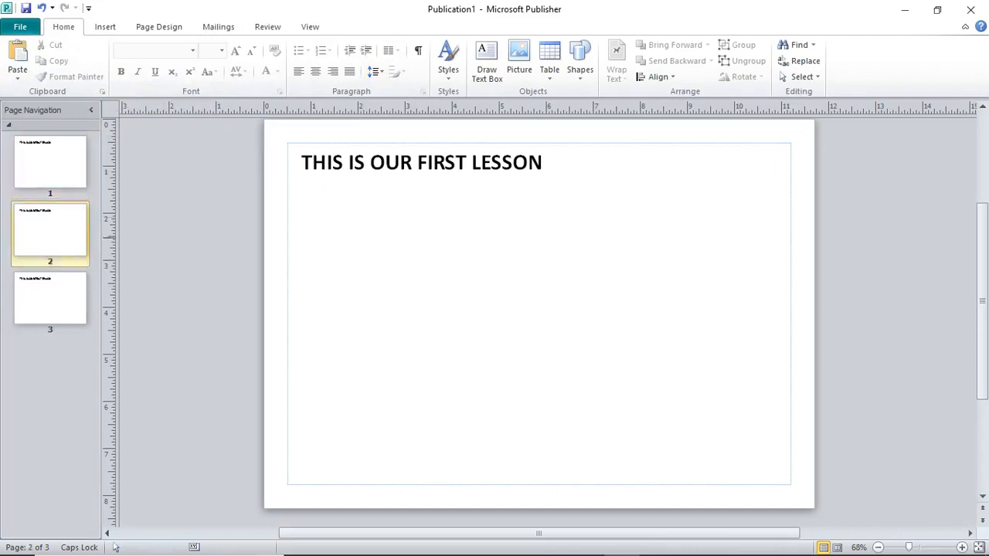
key(Down)
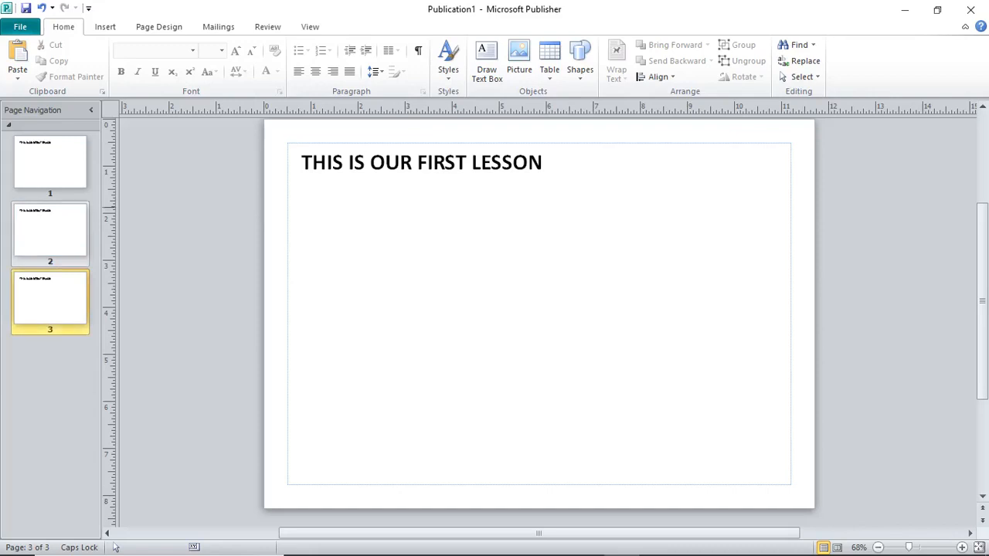
key(Up)
key(Up)
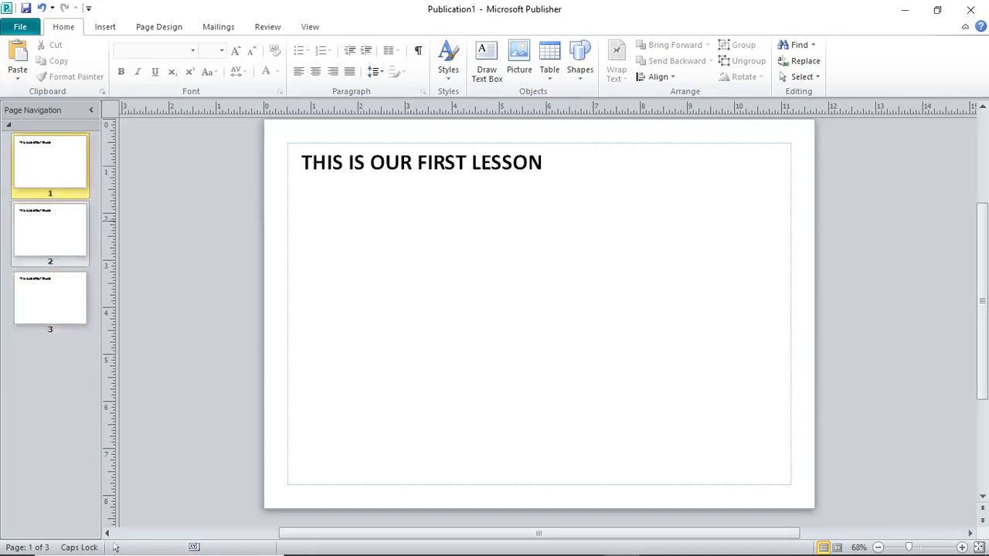
key(Down)
key(Down)
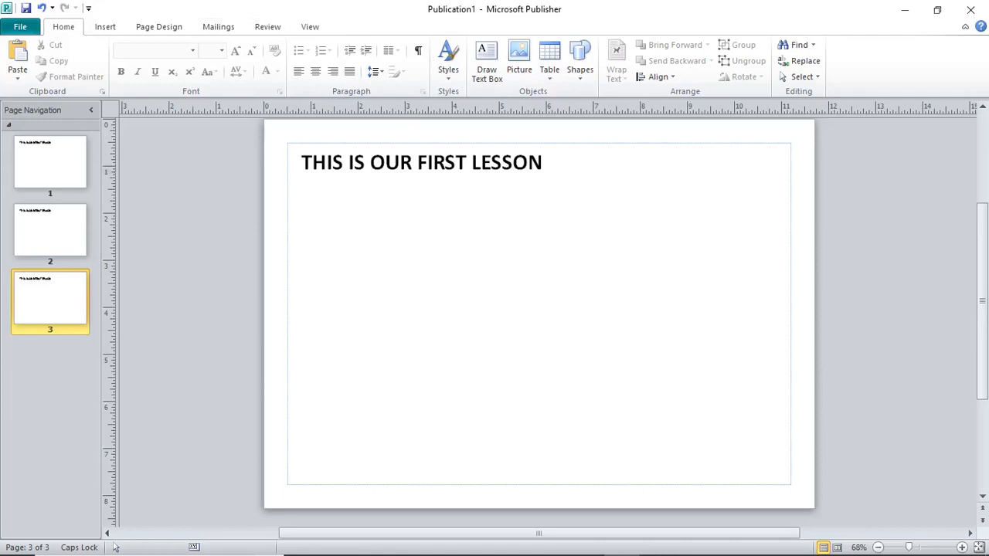
Turn Master Page A into a two-page master, apply it to all pages and check them in normal view.
click(159, 27)
click(910, 70)
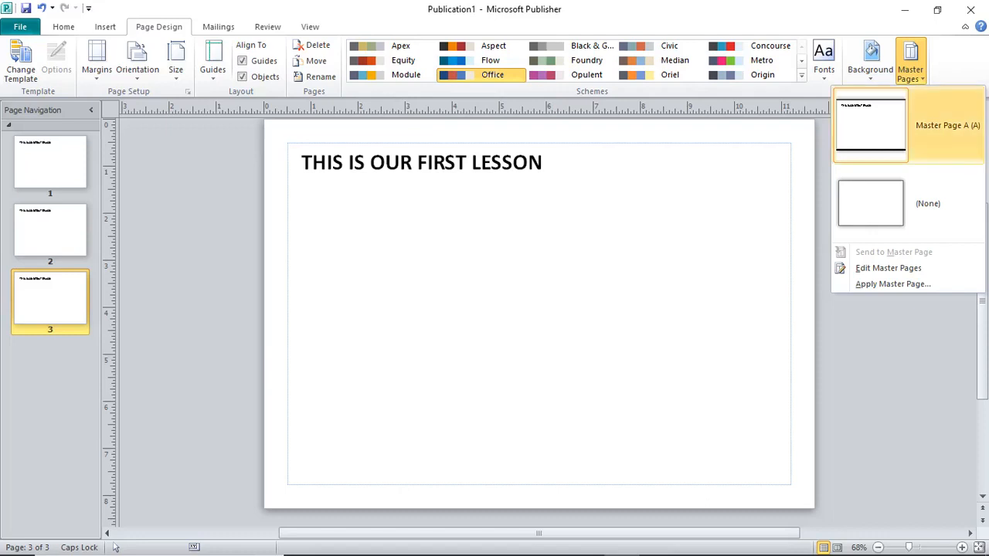
click(889, 268)
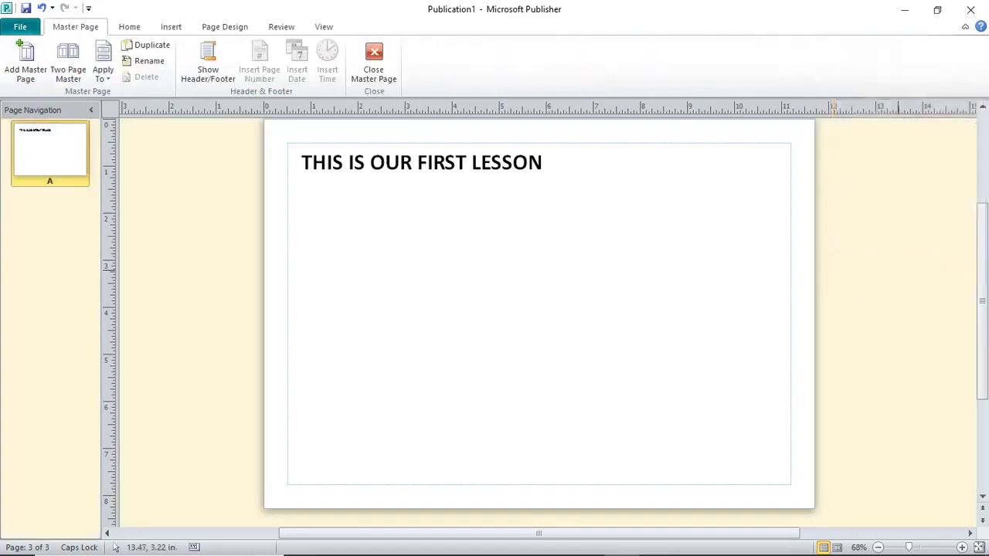
click(68, 66)
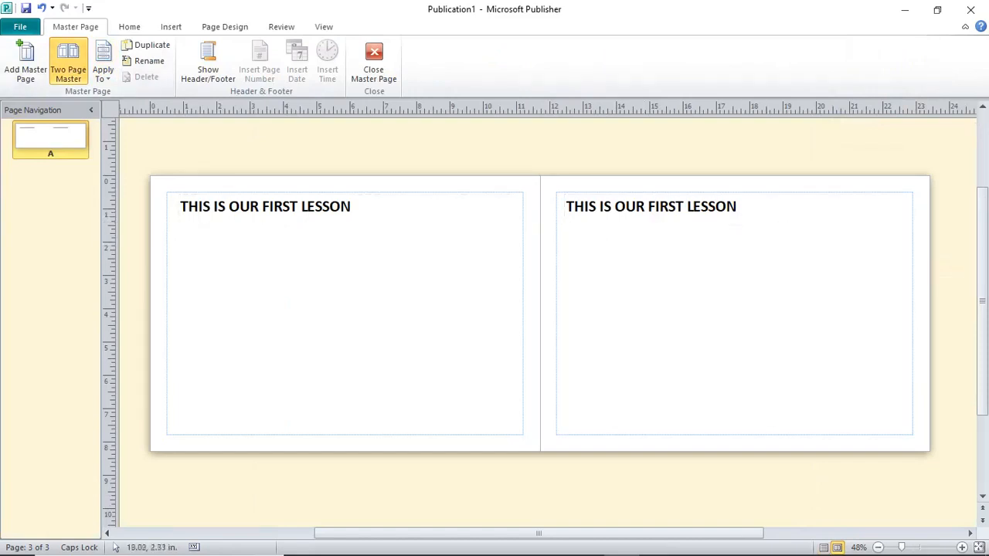
click(103, 71)
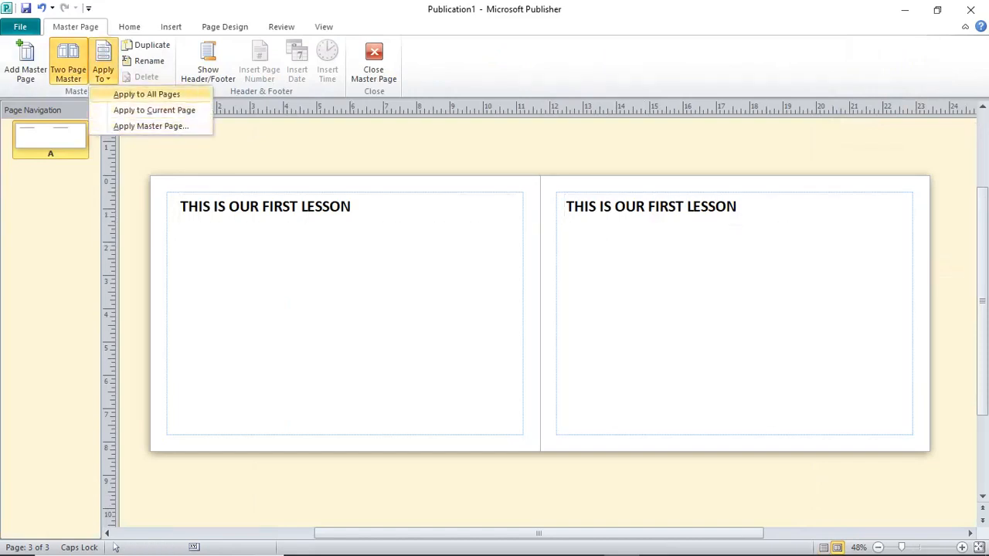
click(146, 94)
click(373, 62)
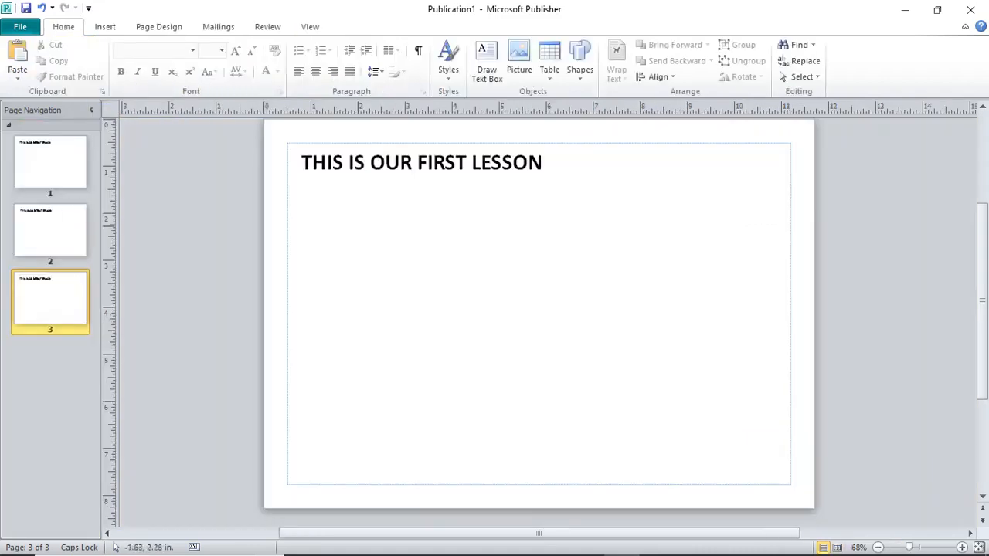
click(51, 164)
click(50, 299)
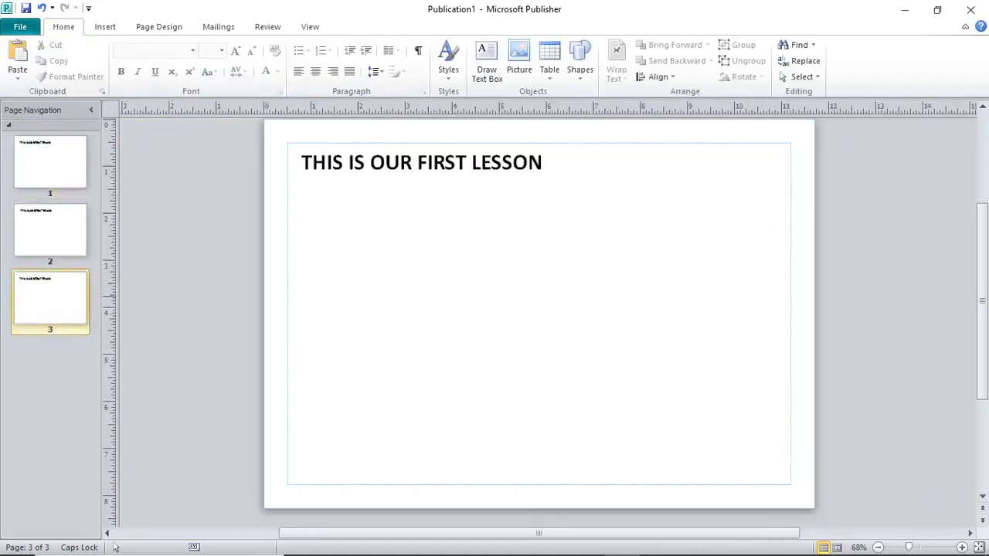
click(50, 232)
click(50, 163)
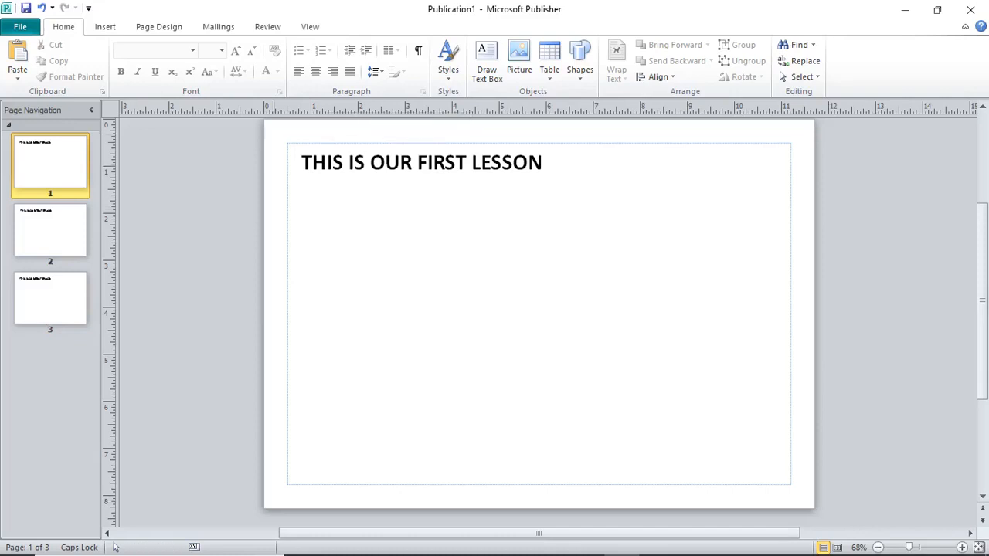
Hide the rulers and show them again.
click(310, 27)
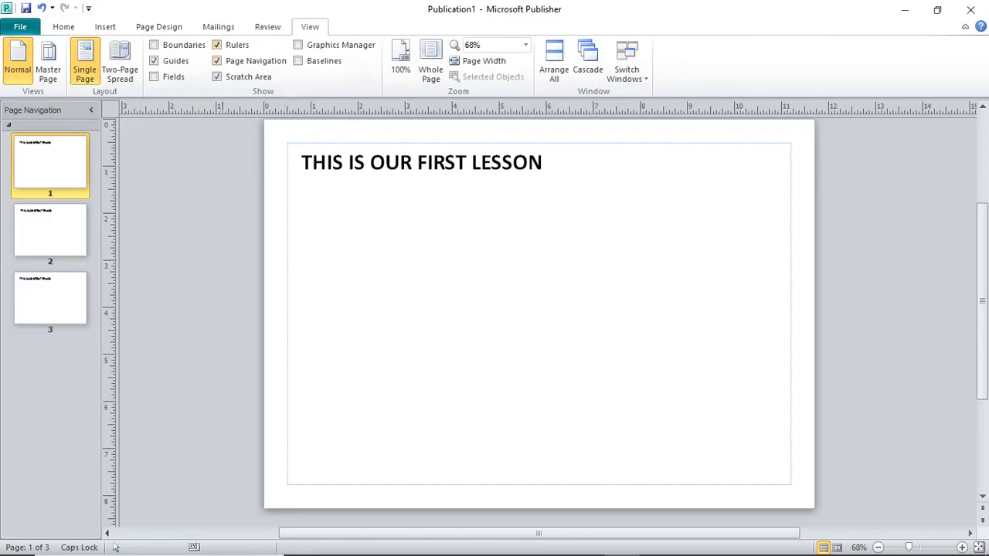
click(217, 45)
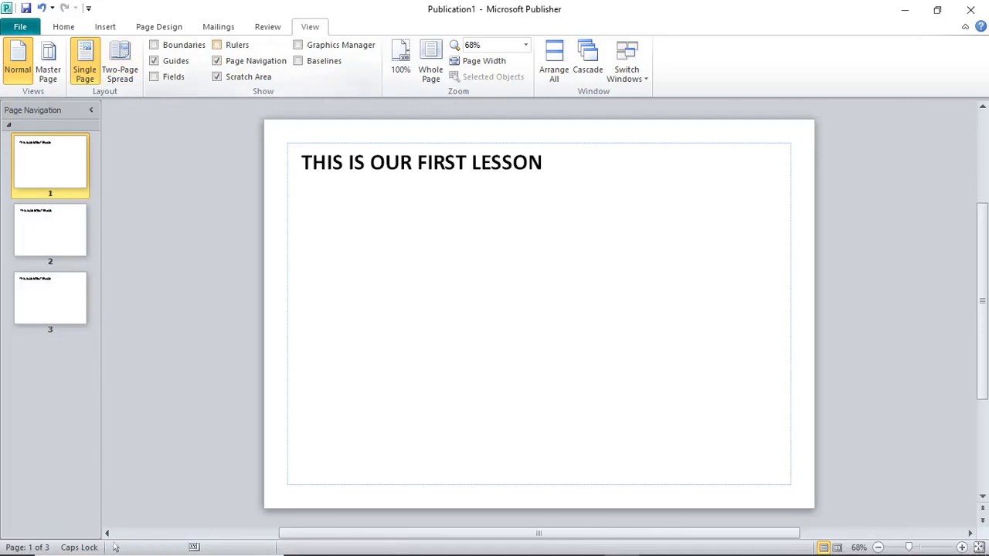
click(217, 44)
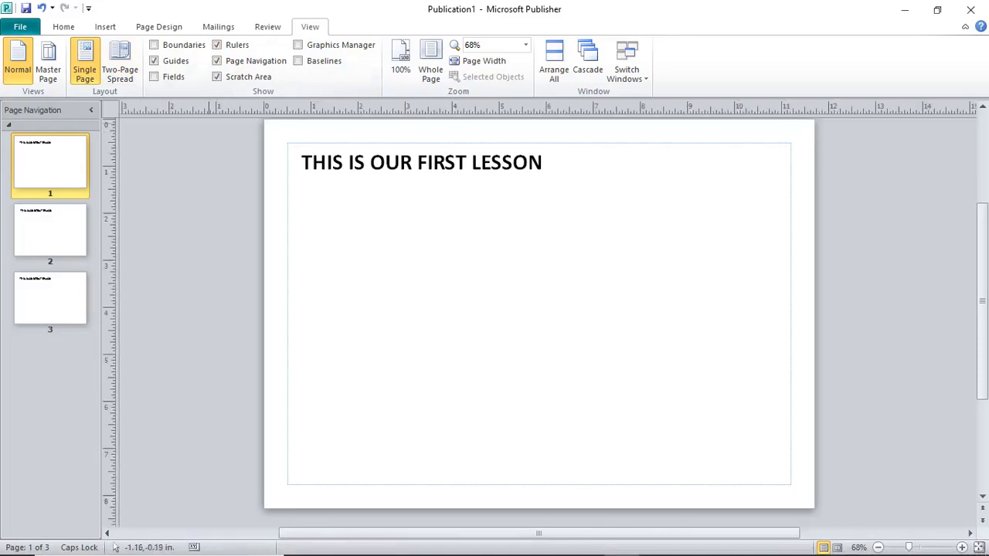
Add a horizontal ruler guide across page 1 below the heading, about 2.2 in down, and select it.
drag(195, 108, 195, 223)
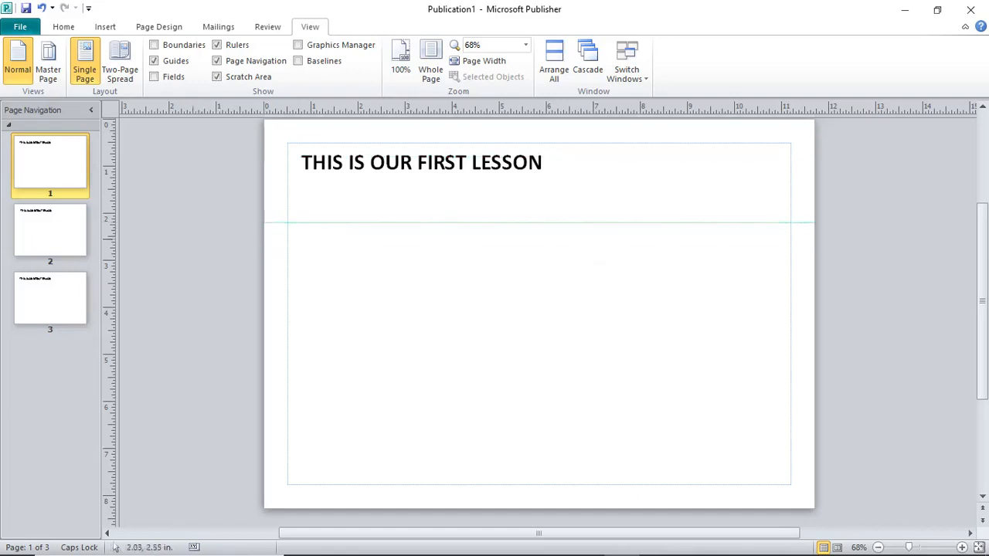
click(296, 222)
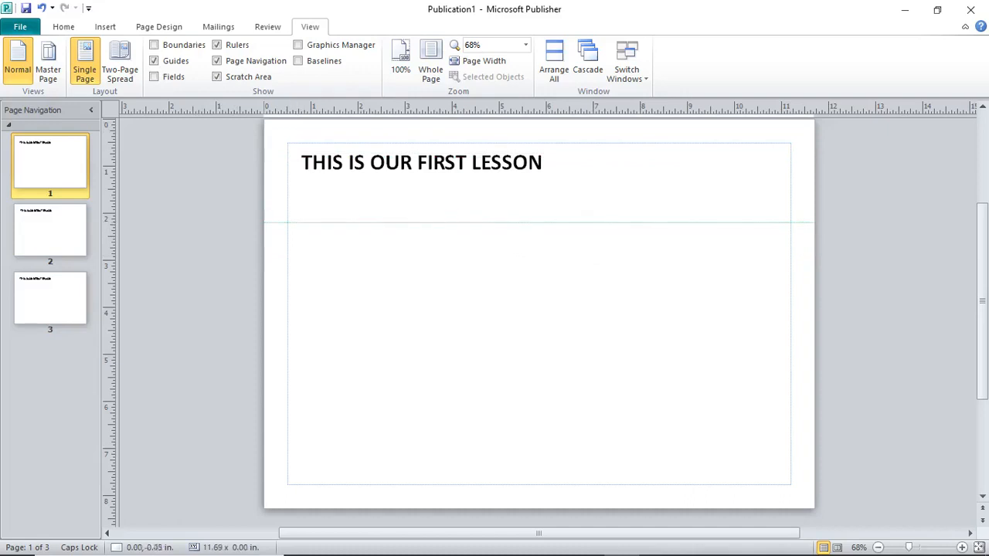
Delete the selected horizontal ruler guide from page 1.
key(Delete)
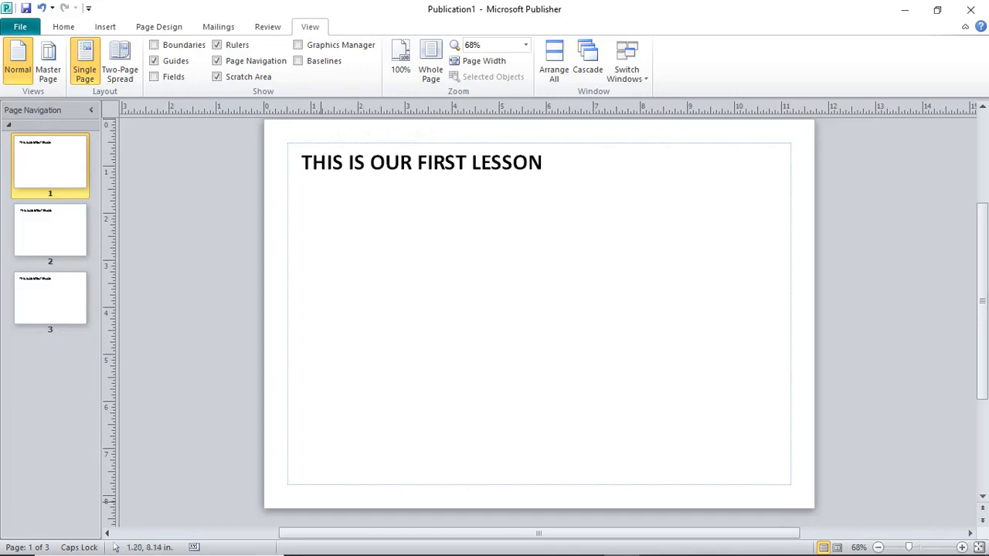
Switch to the objectives document in Word and make the "Setting measurements" bullet bold and red.
mouse_move(514, 542)
click(592, 480)
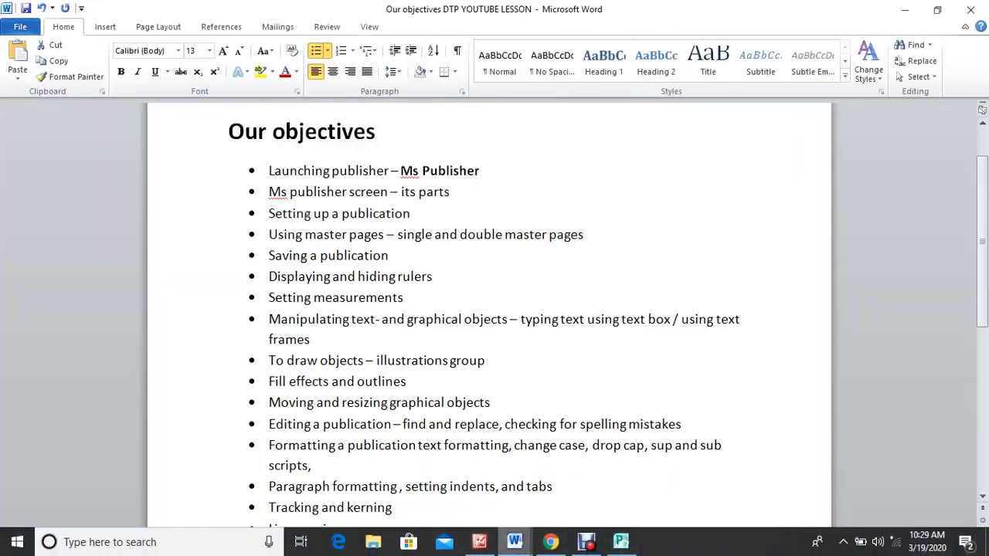
drag(269, 214, 418, 214)
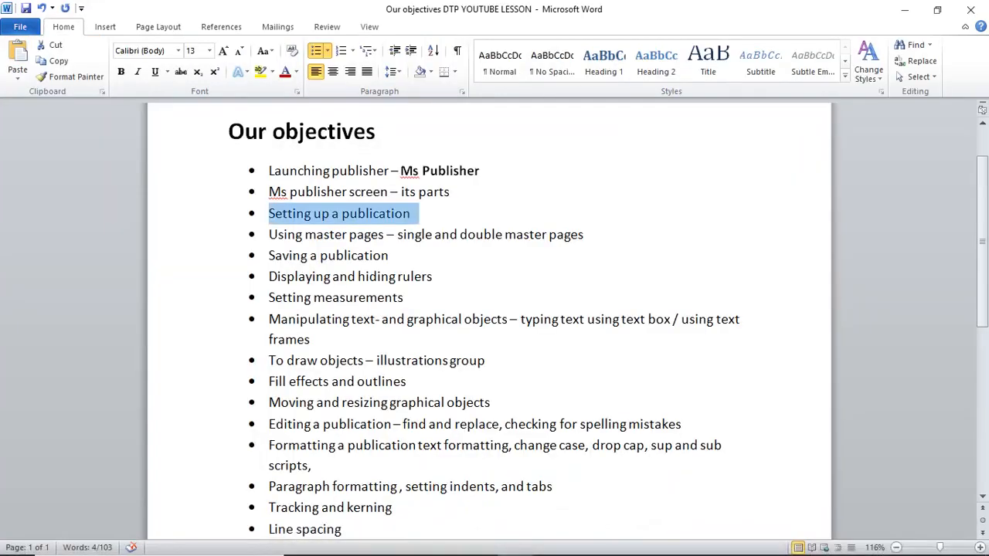
drag(406, 298, 269, 298)
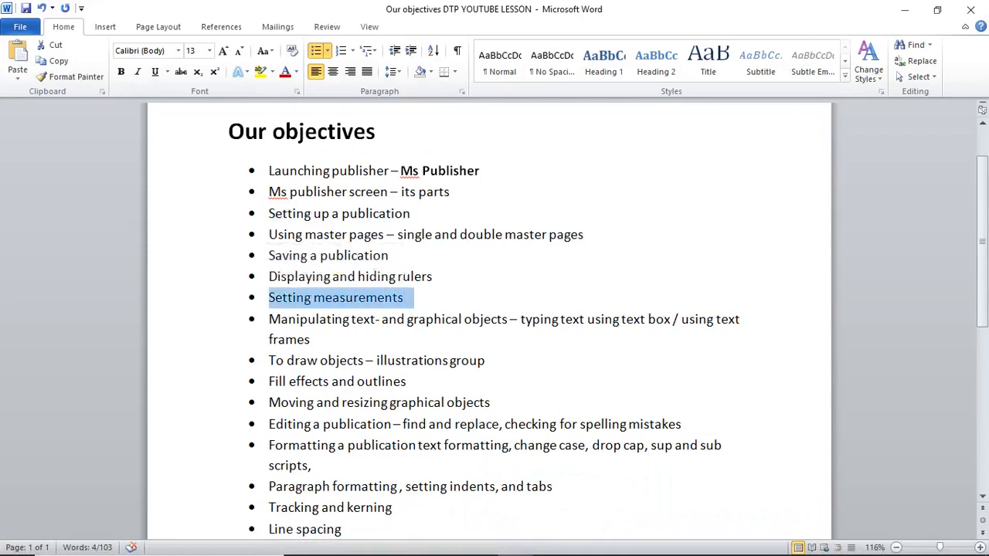
key(ctrl+b)
click(285, 72)
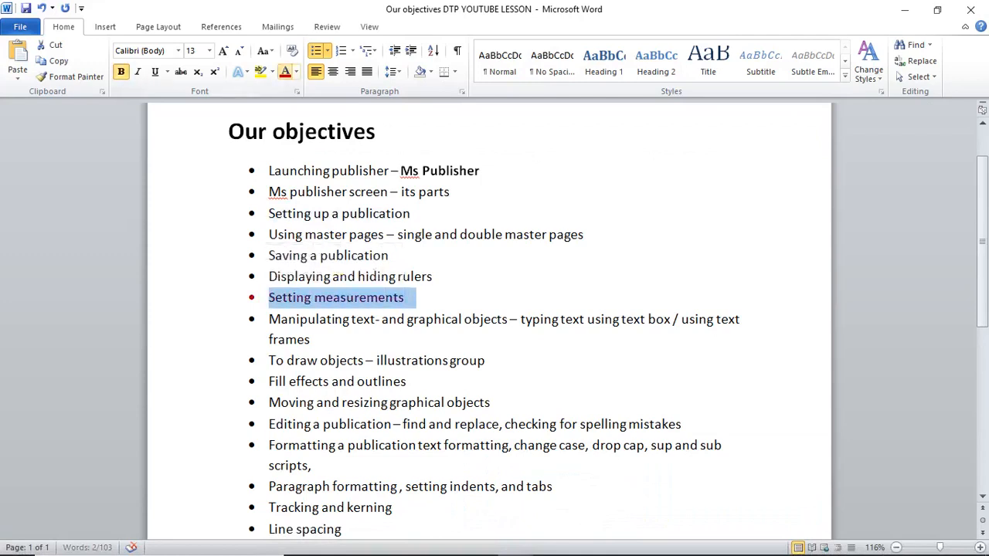
click(427, 320)
click(410, 299)
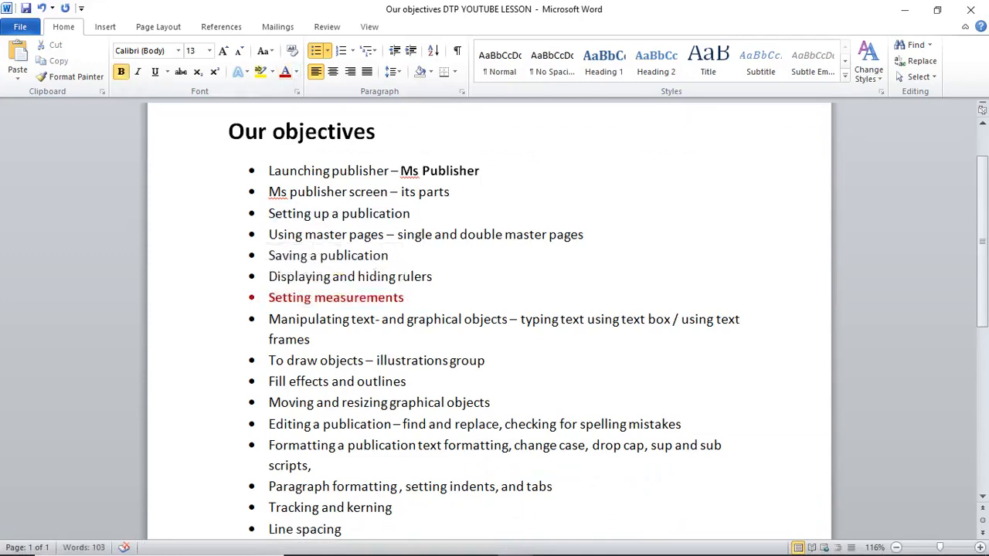
Switch back to Publisher and set the measurement units to Centimeters in the advanced program options.
click(621, 547)
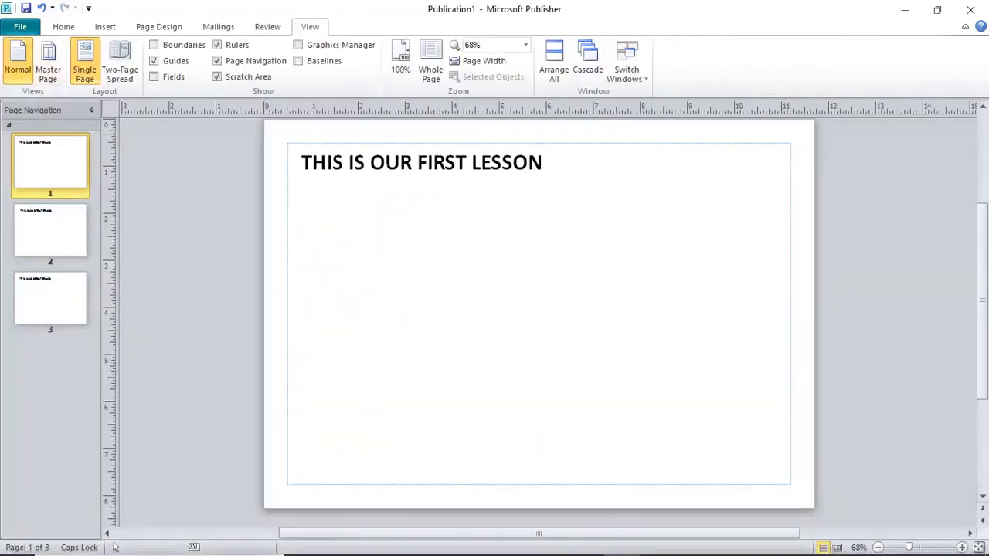
click(20, 27)
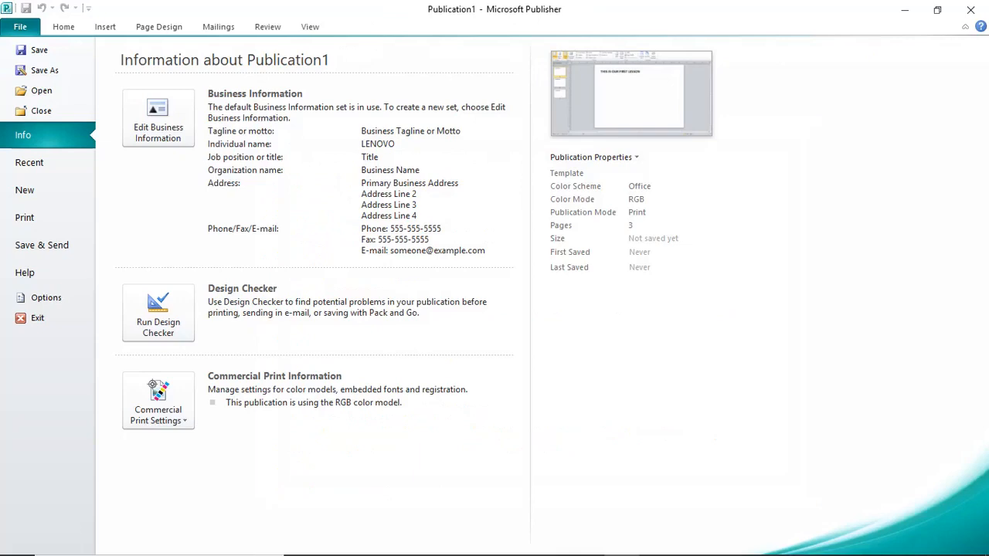
click(46, 297)
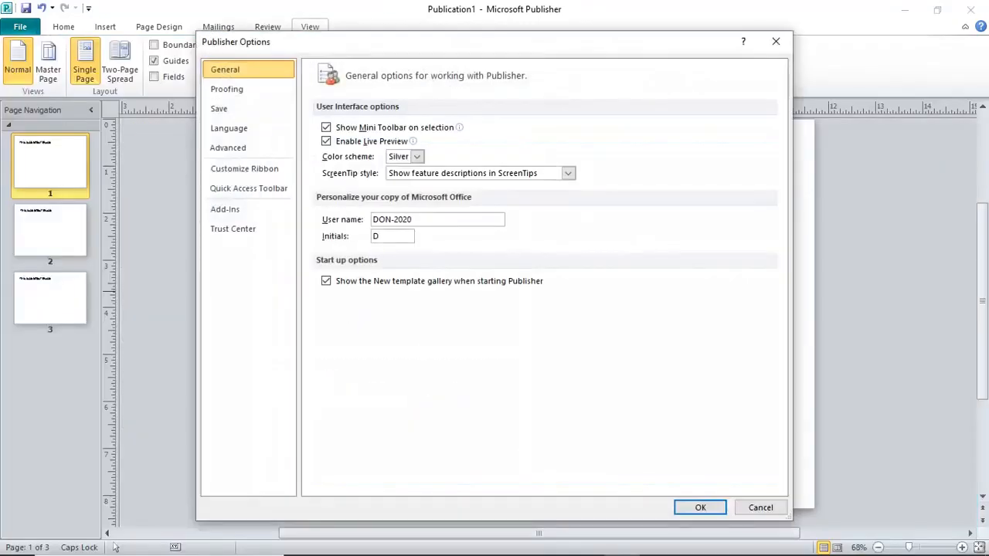
drag(313, 46, 264, 109)
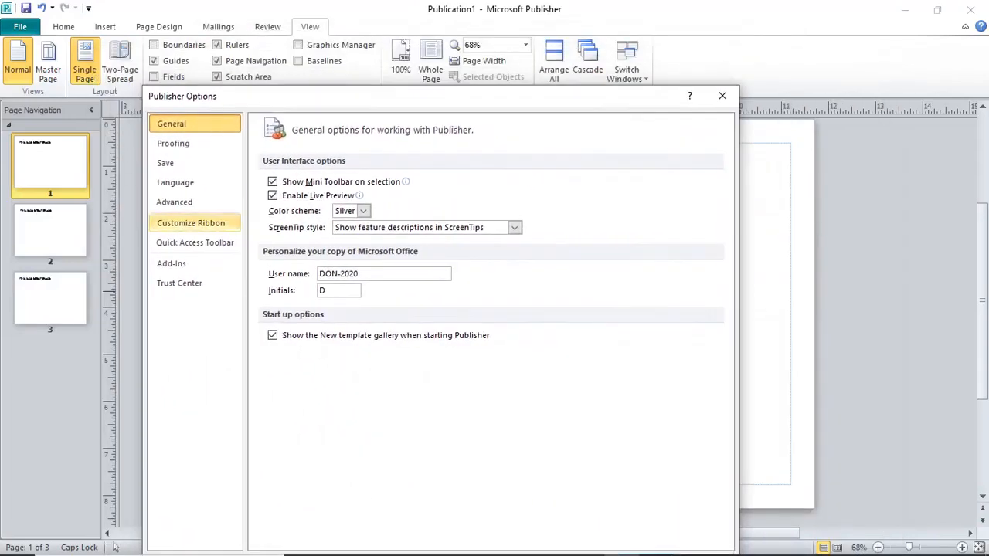
click(174, 202)
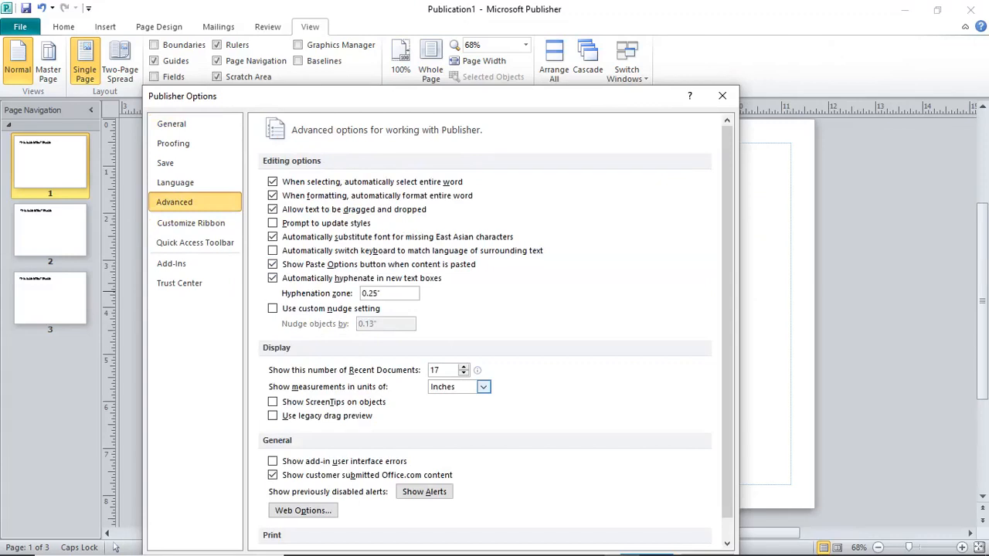
click(483, 386)
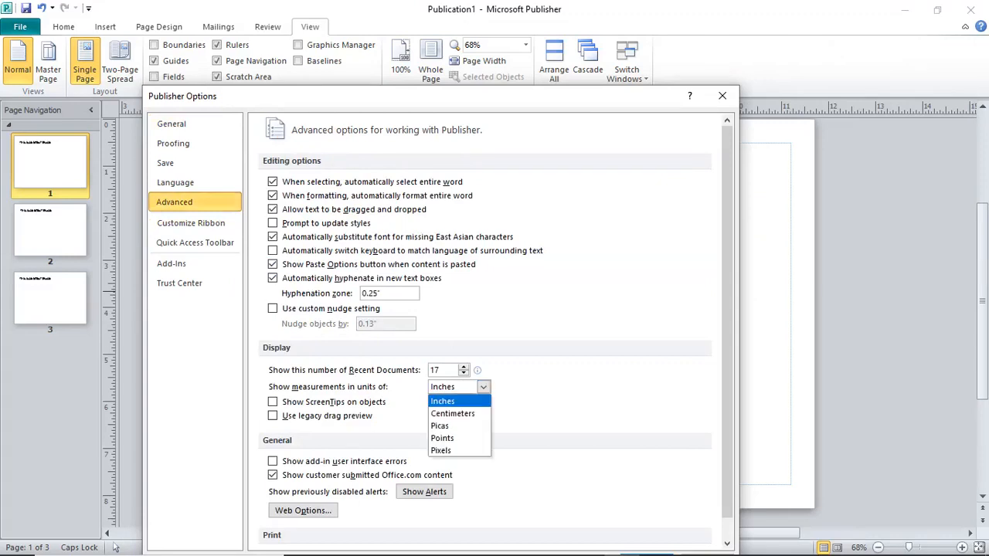
key(Down)
key(Down)
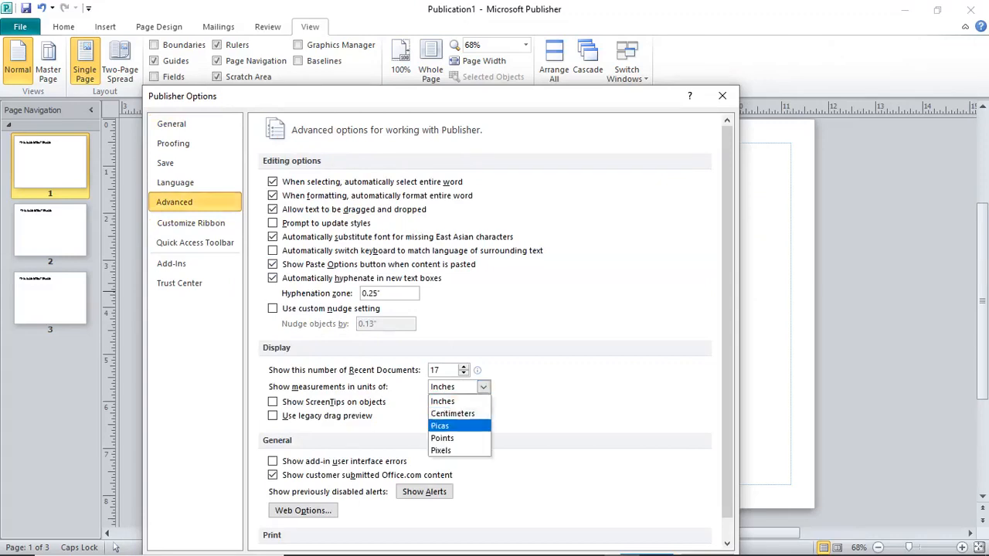
key(Up)
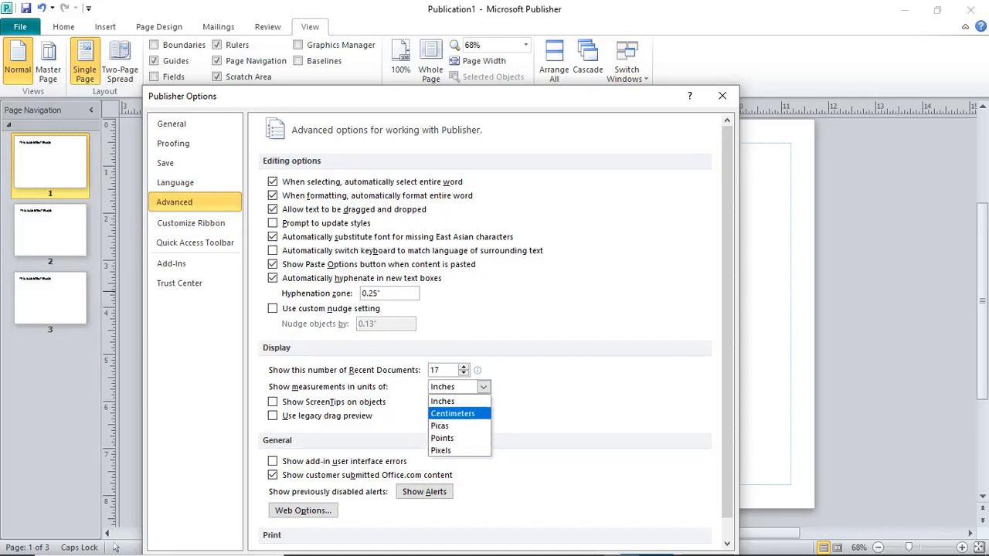
key(Down)
key(Up)
key(Up)
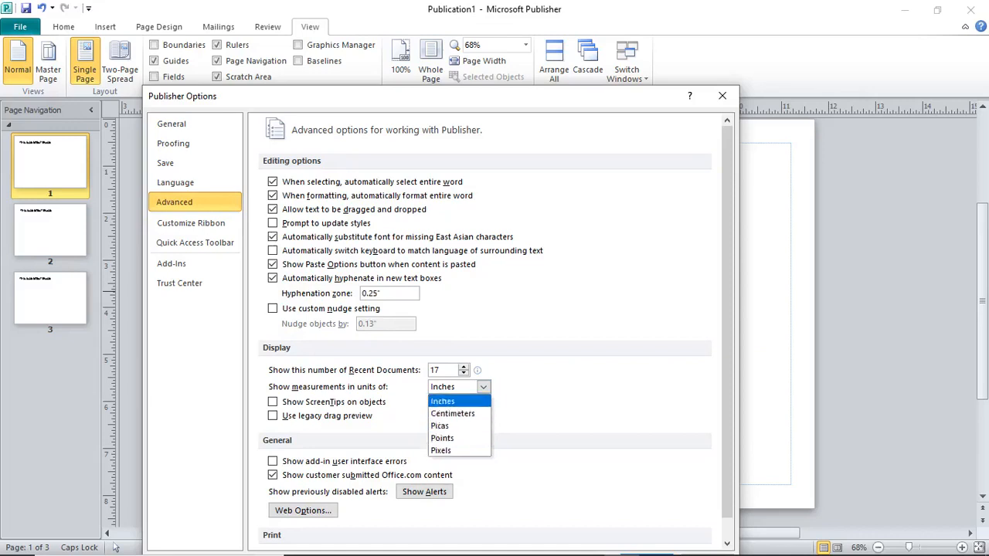
key(Down)
key(Return)
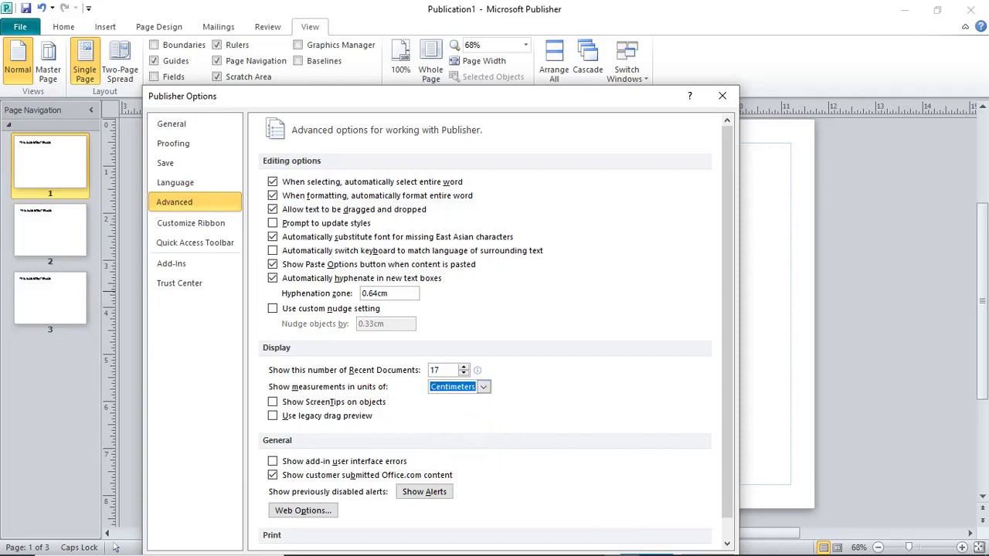
drag(404, 100, 367, 14)
key(Return)
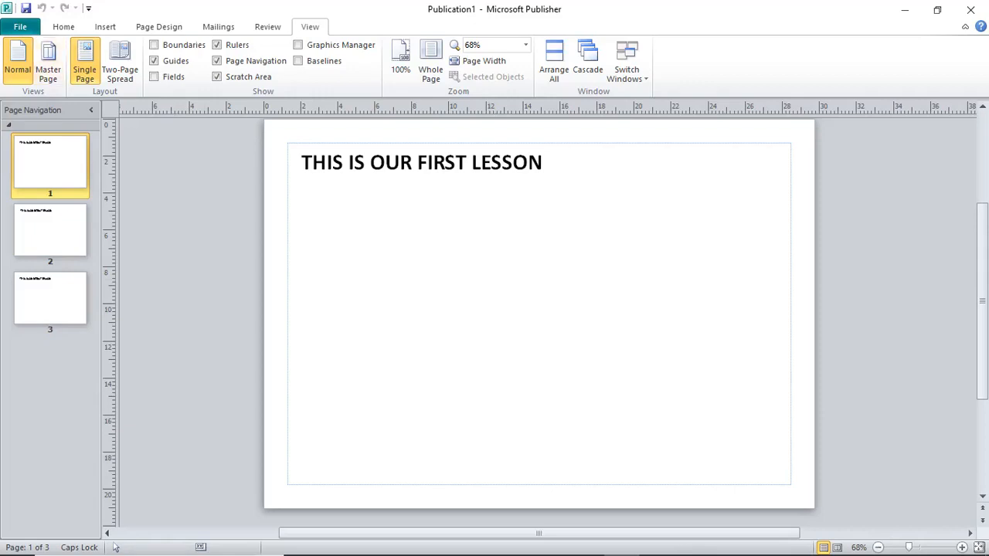
Set the measurement units back to Inches in the advanced program options.
click(20, 26)
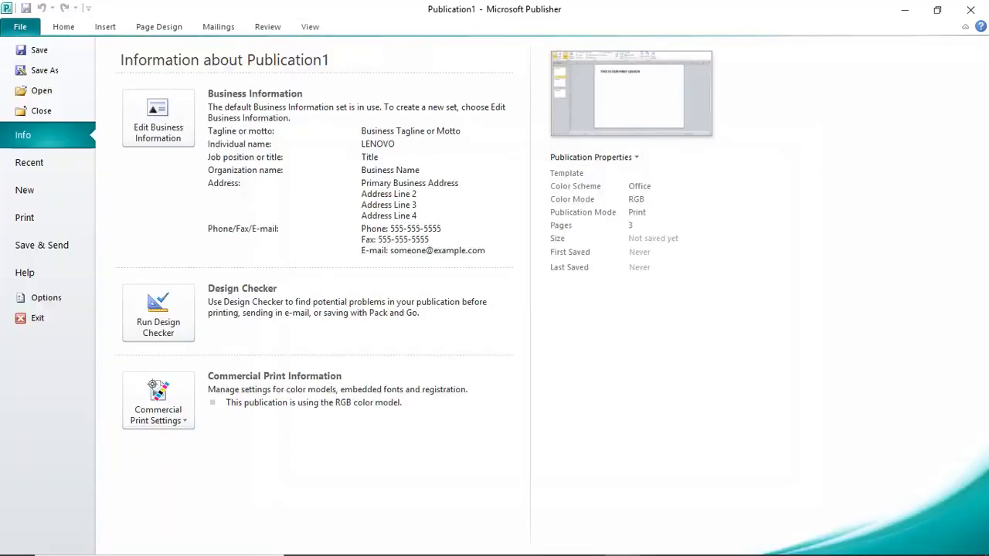
click(46, 298)
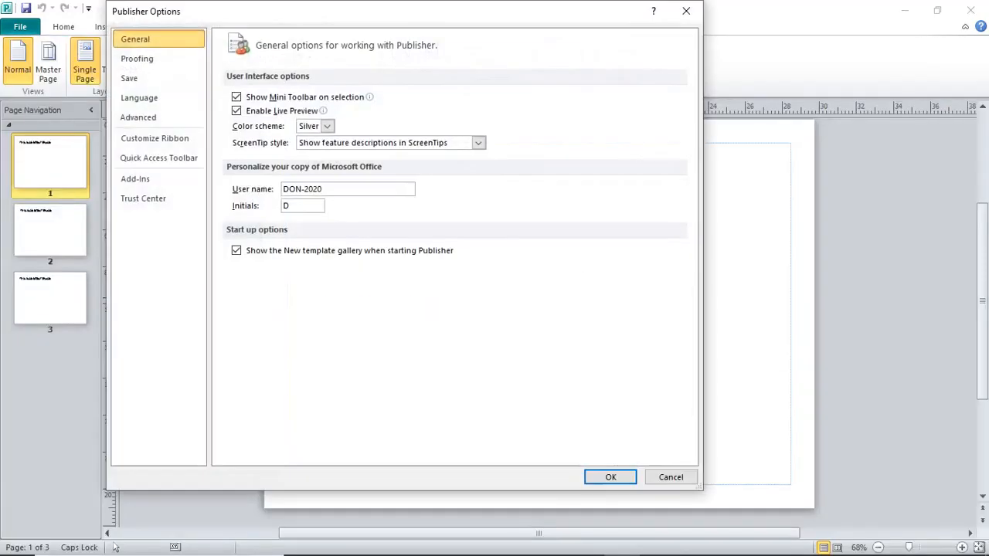
click(139, 116)
click(447, 302)
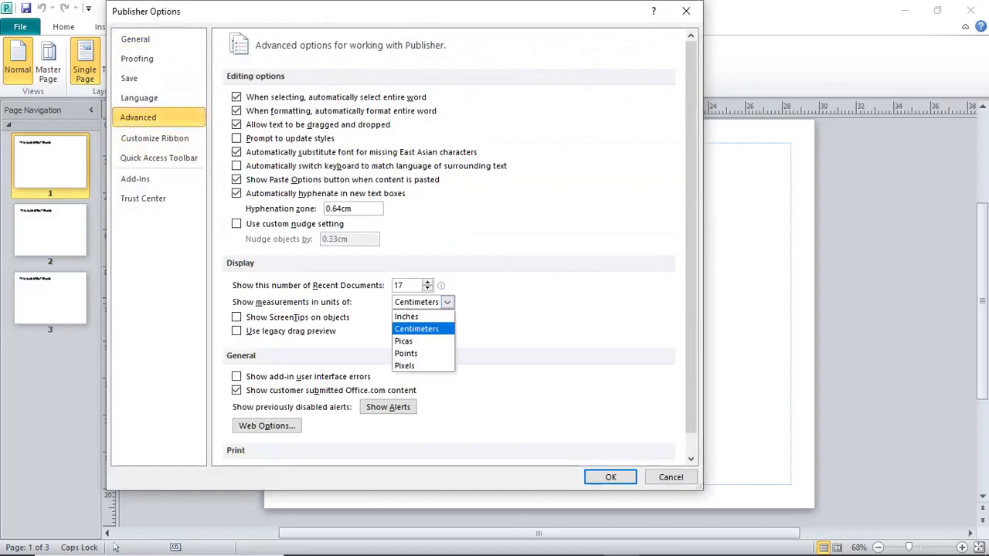
key(Up)
key(Return)
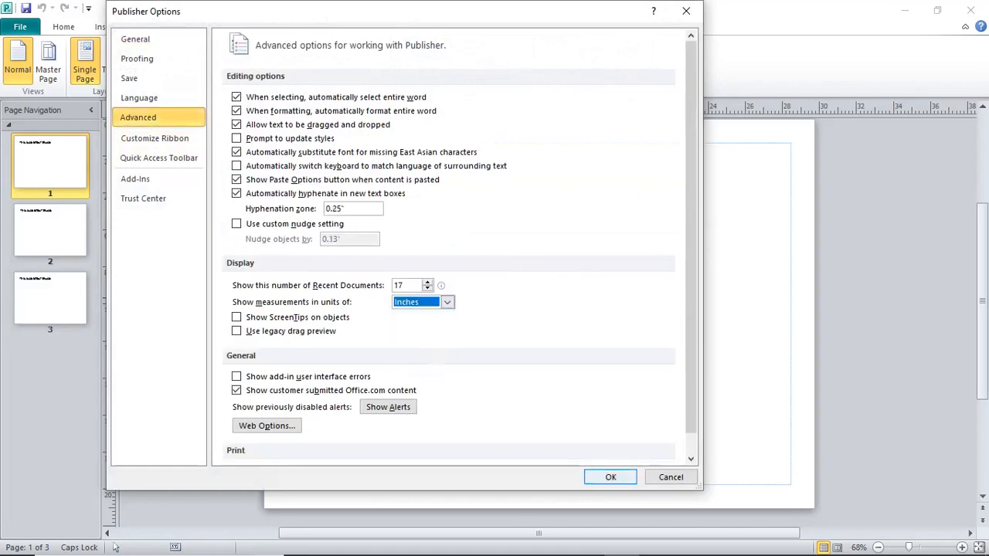
key(Return)
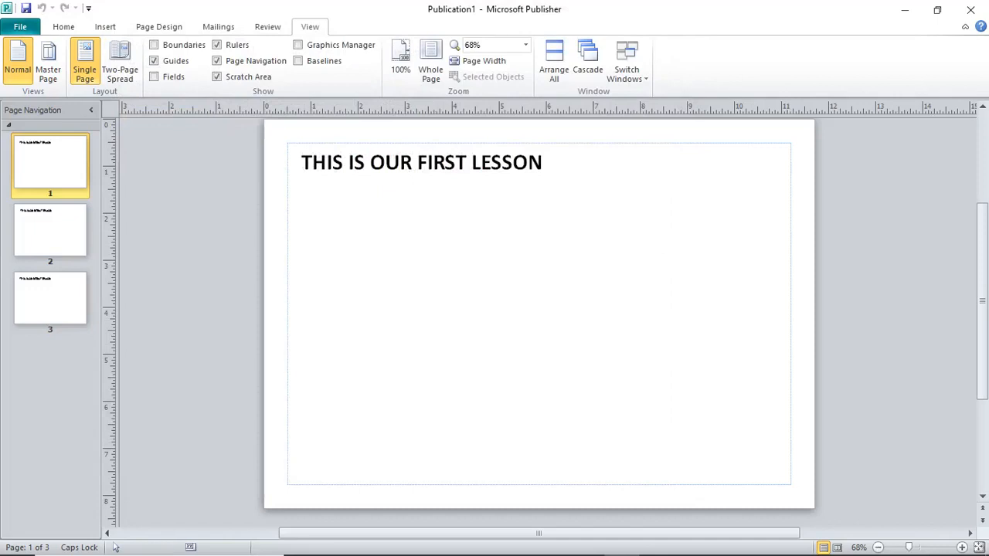
Save the publication to the Desktop as a Publisher file named YOUTUBE LESSON 1.
click(20, 27)
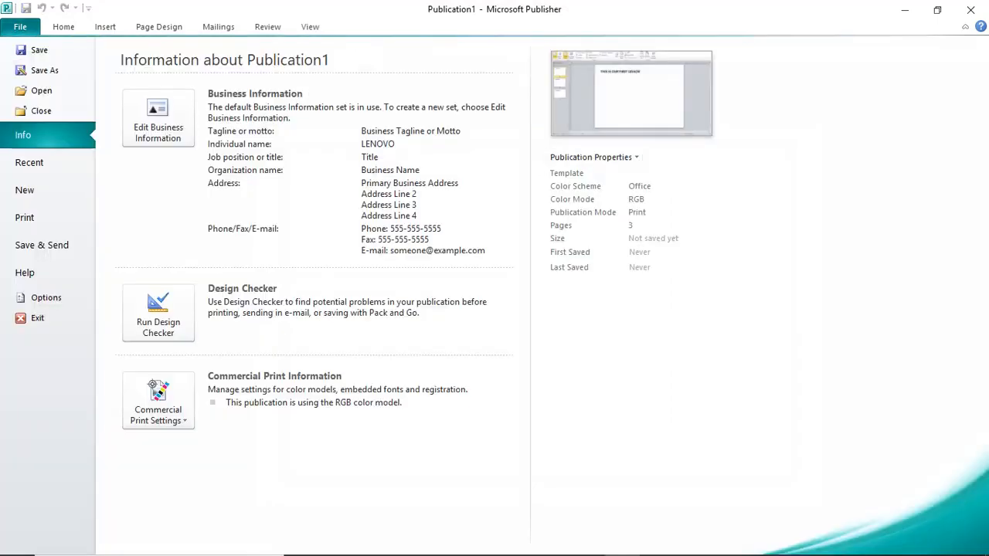
click(44, 69)
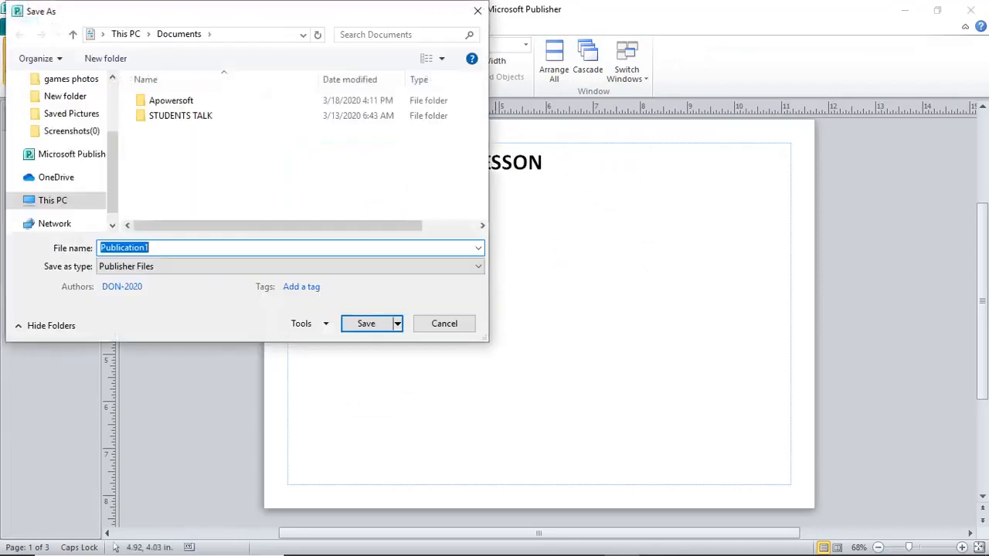
click(59, 120)
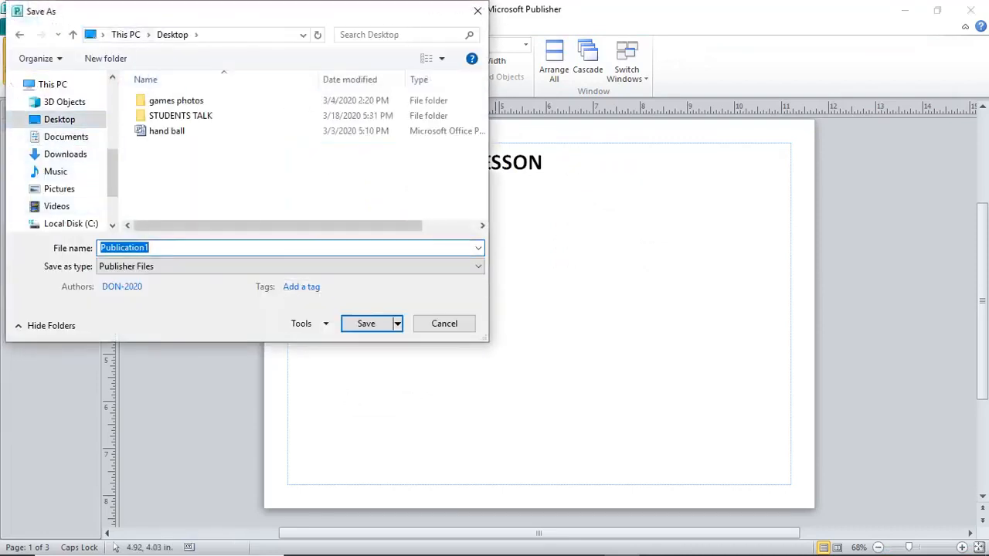
text(YOUTUB)
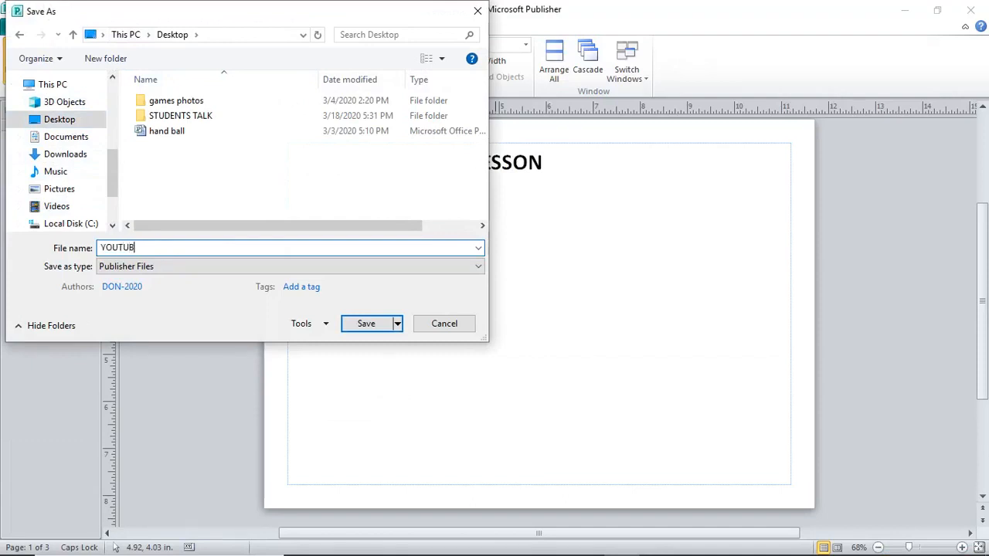
text(E LESSON 1)
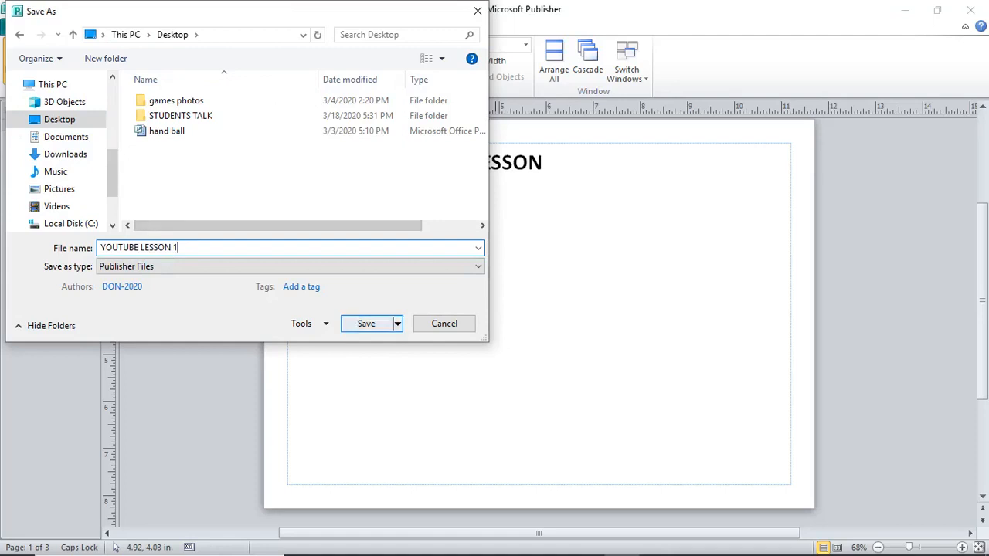
key(Return)
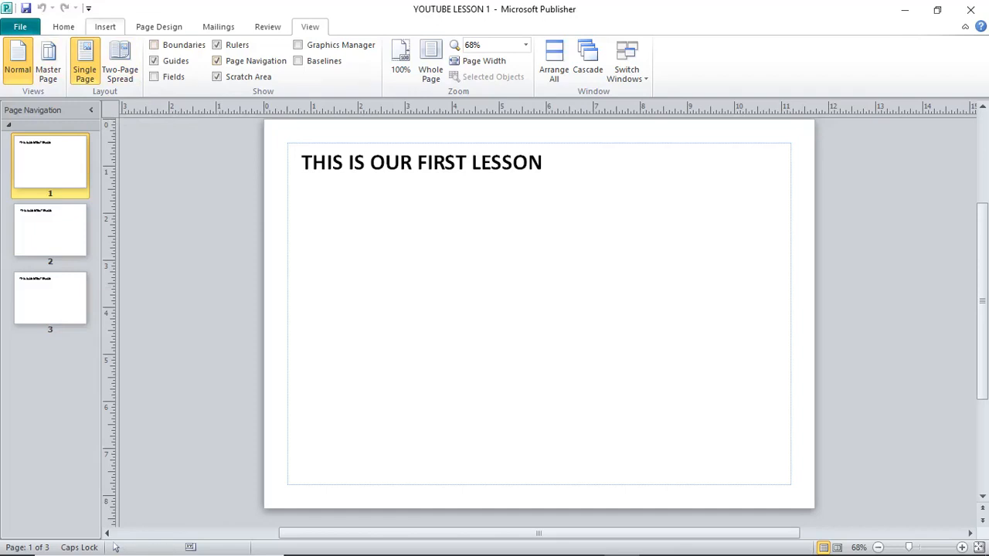
Open the master pages for editing and delete the heading text box from the left page of Master Page A.
click(158, 26)
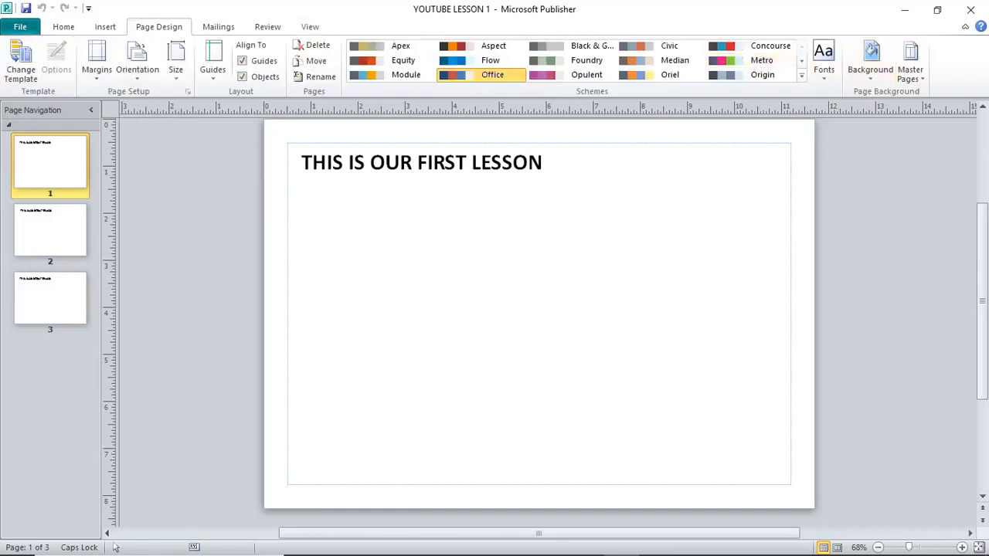
click(910, 61)
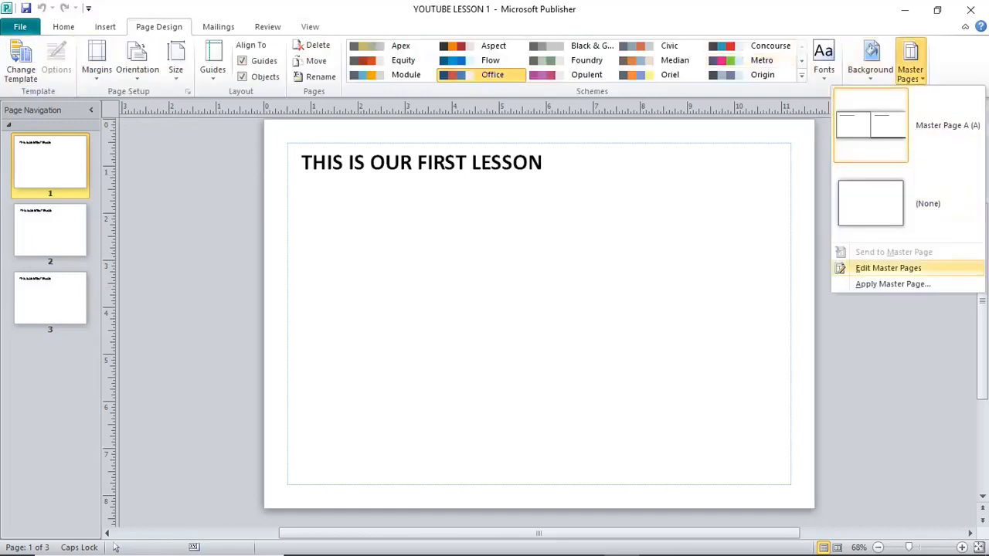
click(889, 268)
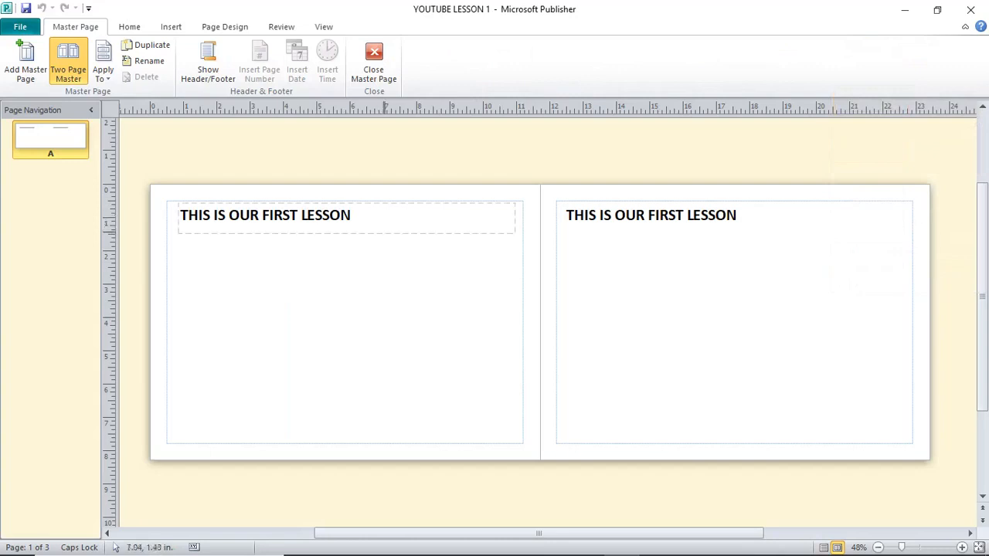
click(385, 228)
key(Delete)
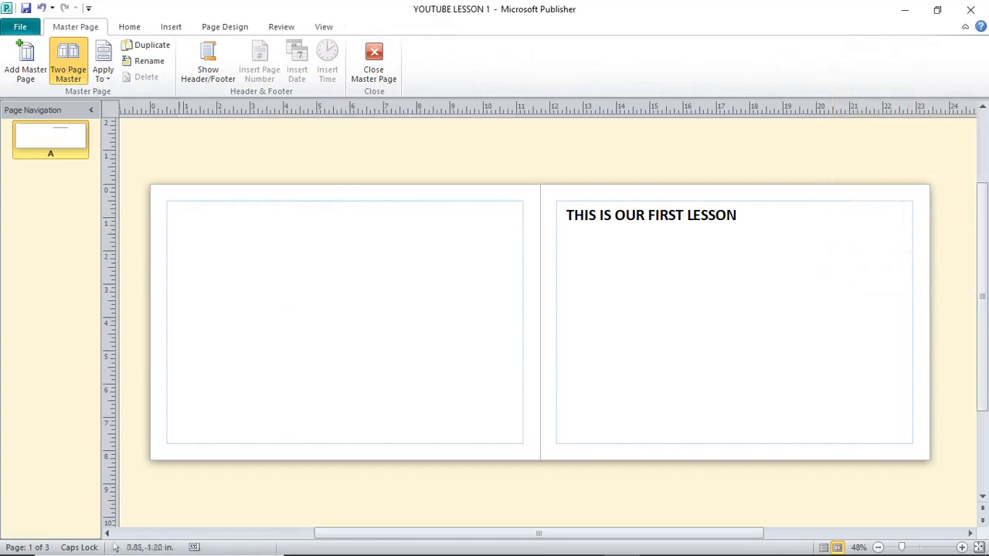
Switch Master Page A to a single-page master and delete its remaining heading text box.
click(68, 62)
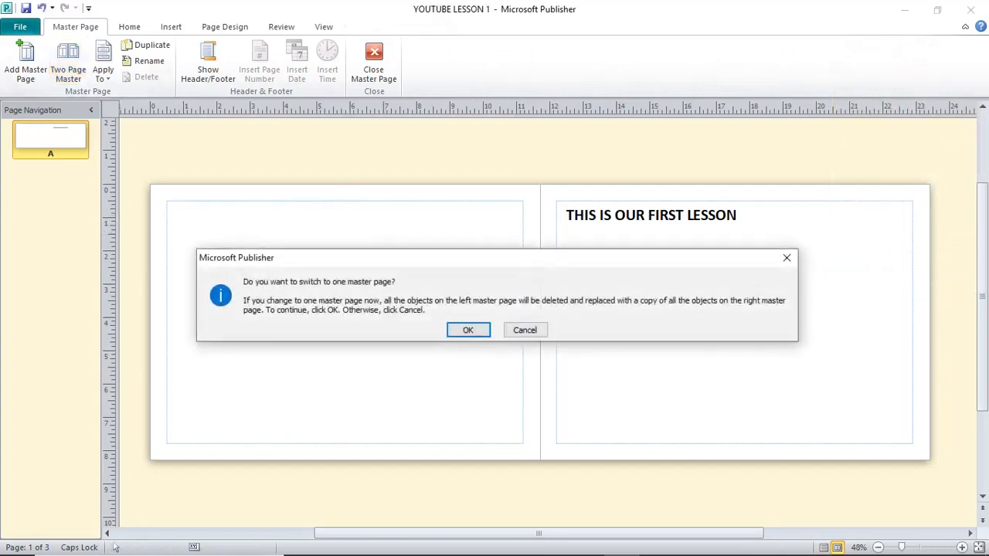
click(468, 331)
click(429, 189)
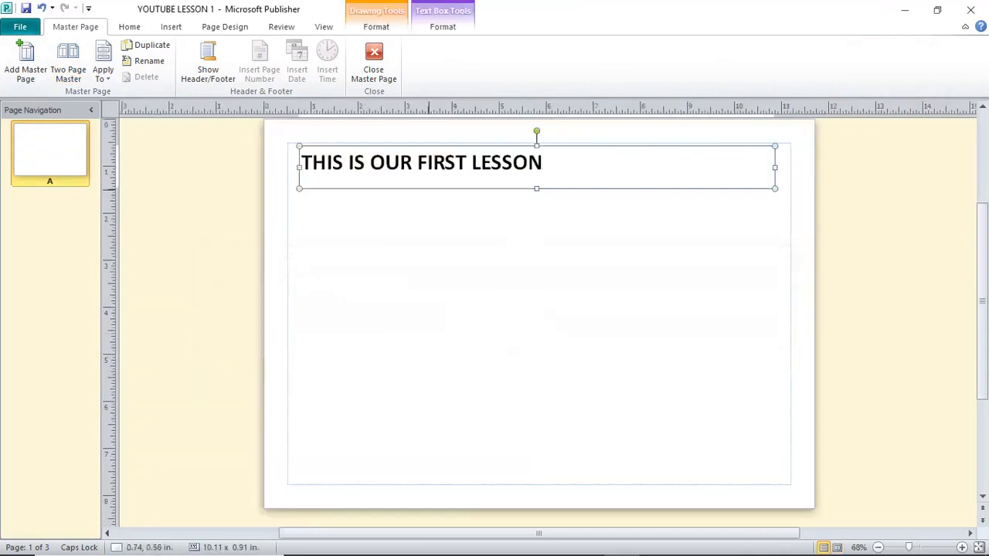
key(Delete)
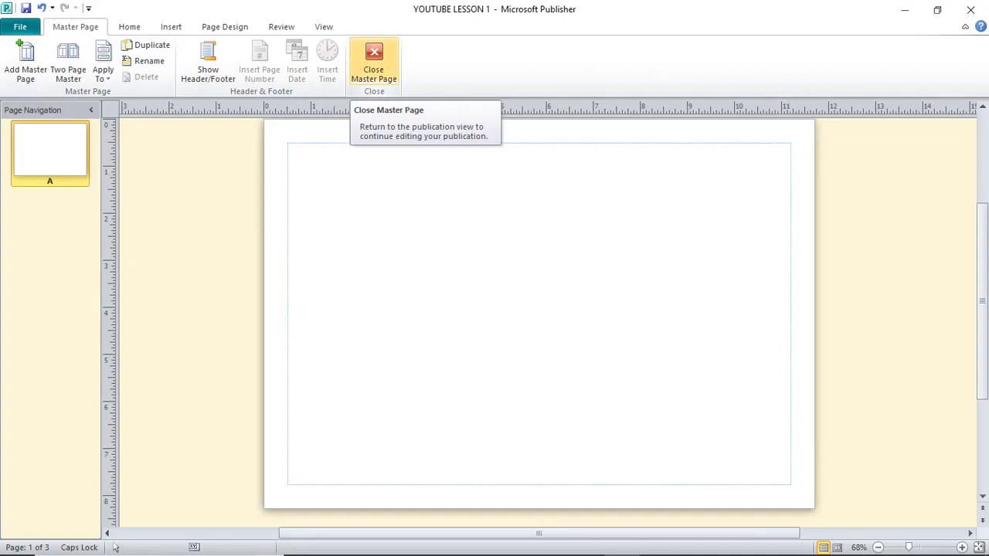
Close the master page view and change the publication's page orientation to Portrait.
click(375, 62)
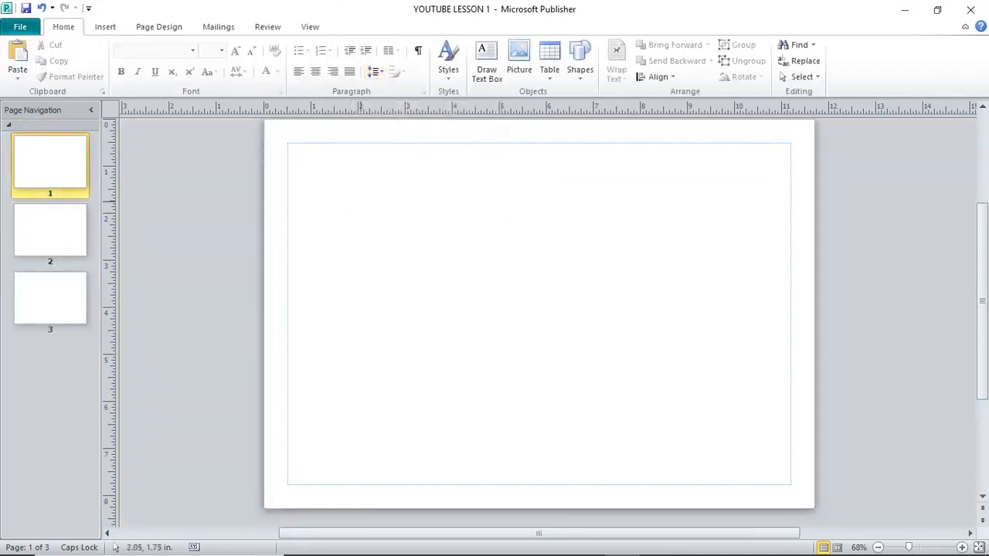
click(158, 26)
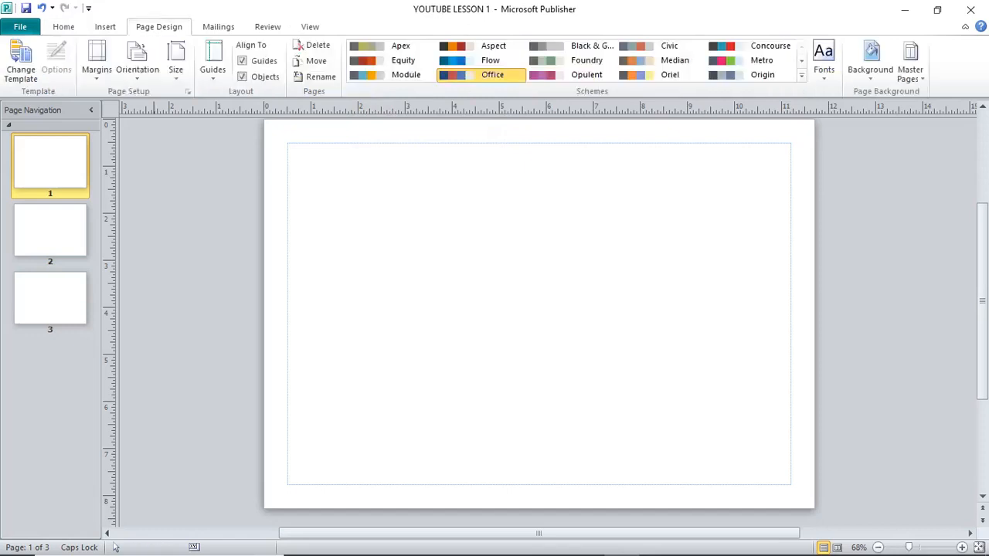
click(137, 60)
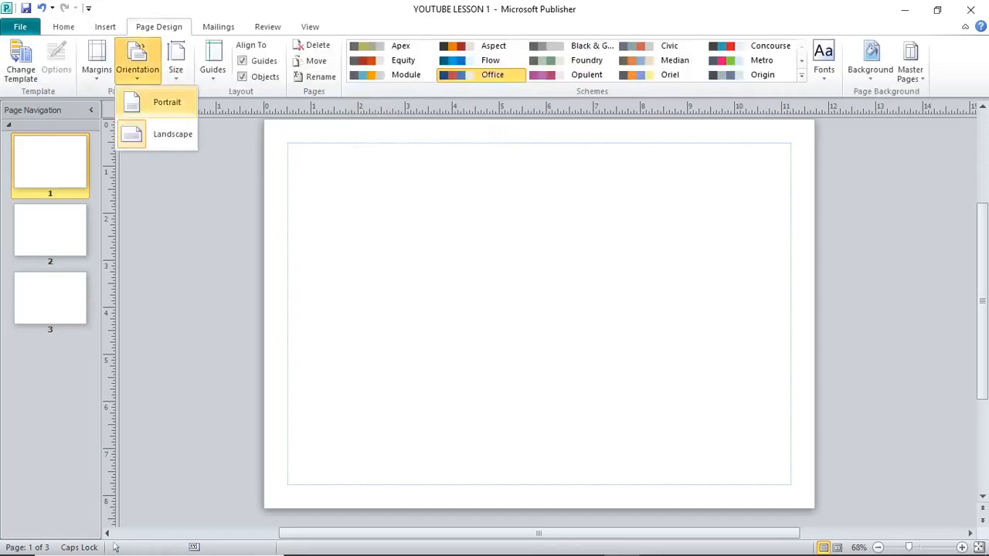
click(167, 102)
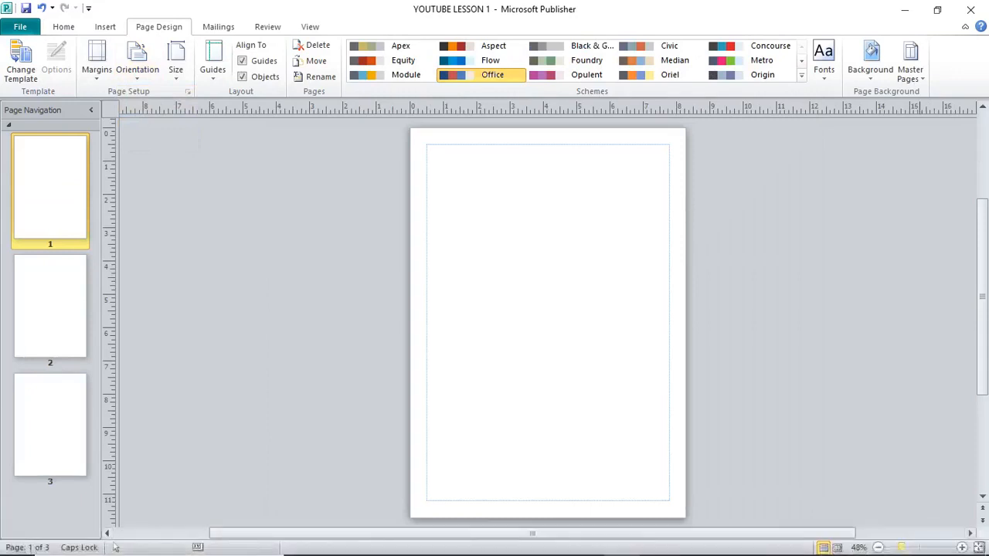
drag(902, 547, 920, 547)
scroll(392, 262, up, 5)
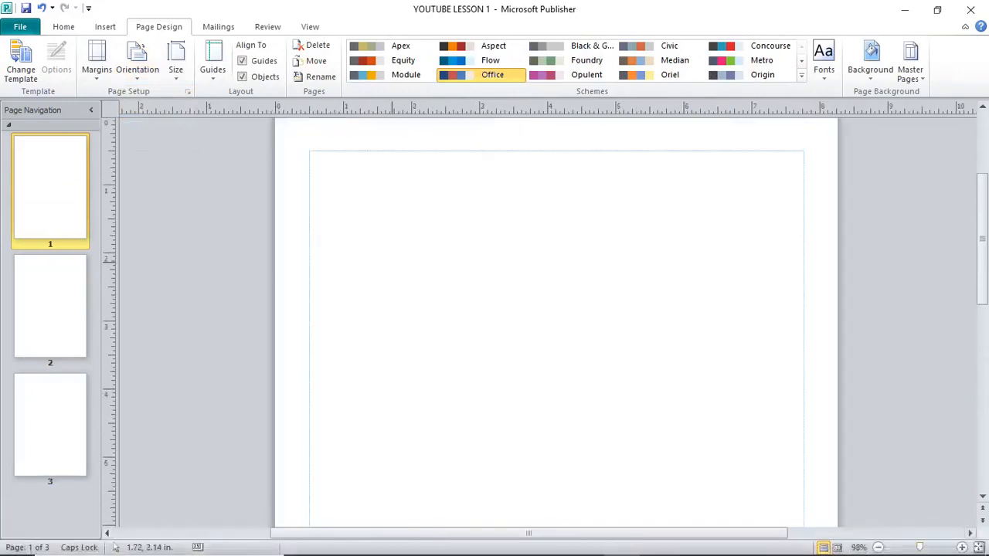
scroll(392, 262, up, 2)
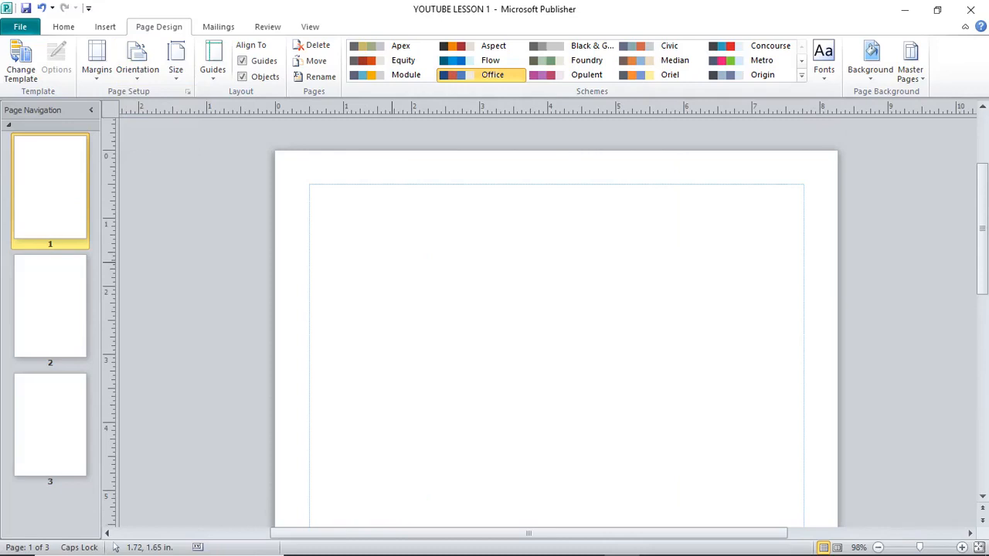
Draw a text box about 7.22 x 10.60 in along the margin guides of page 1.
click(105, 26)
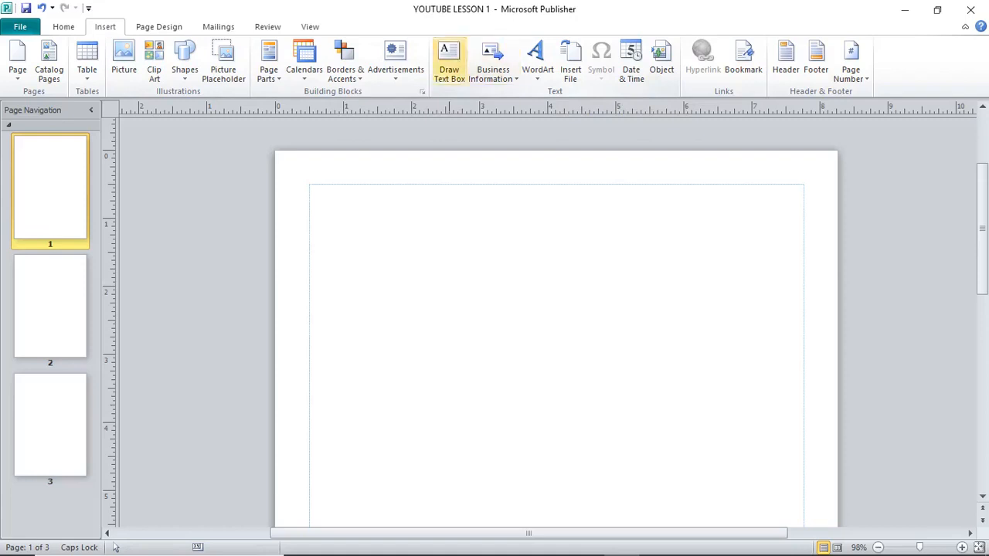
click(449, 63)
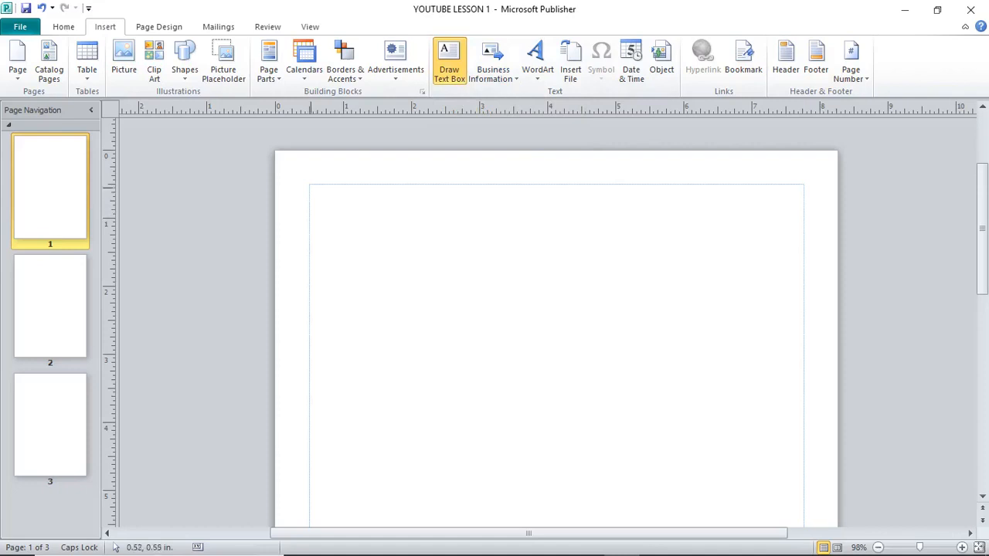
mouse_move(310, 186)
mouse_down()
mouse_move(605, 399)
mouse_move(683, 526)
mouse_move(789, 533)
mouse_move(789, 314)
mouse_move(804, 313)
mouse_up()
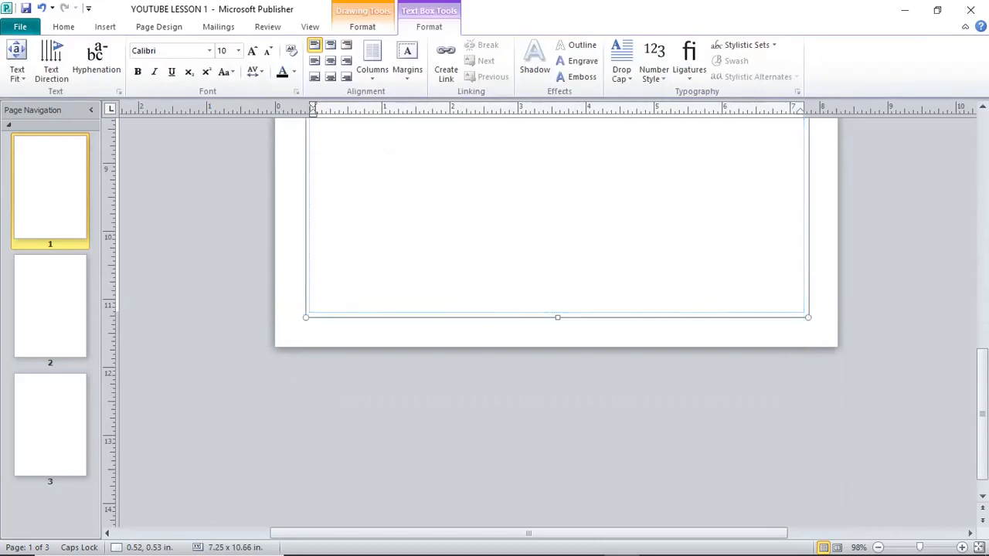
drag(311, 312, 313, 308)
scroll(352, 304, up, 10)
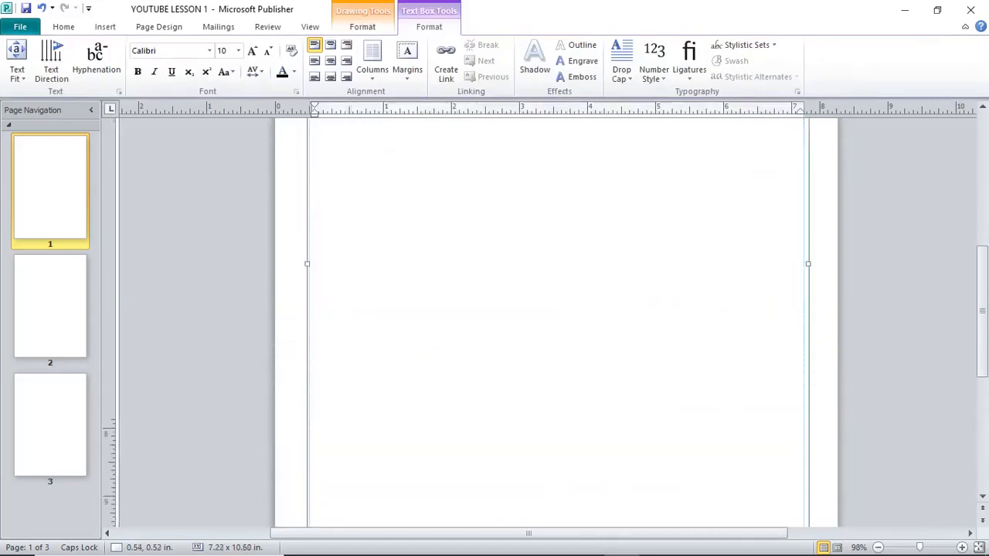
scroll(351, 305, up, 2)
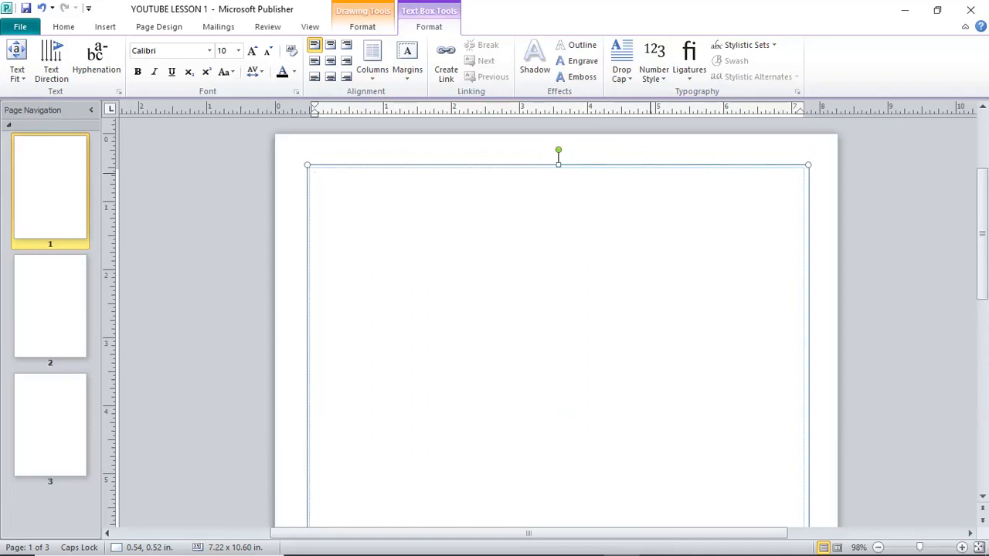
Select the empty text box on page 1 and delete it.
click(627, 150)
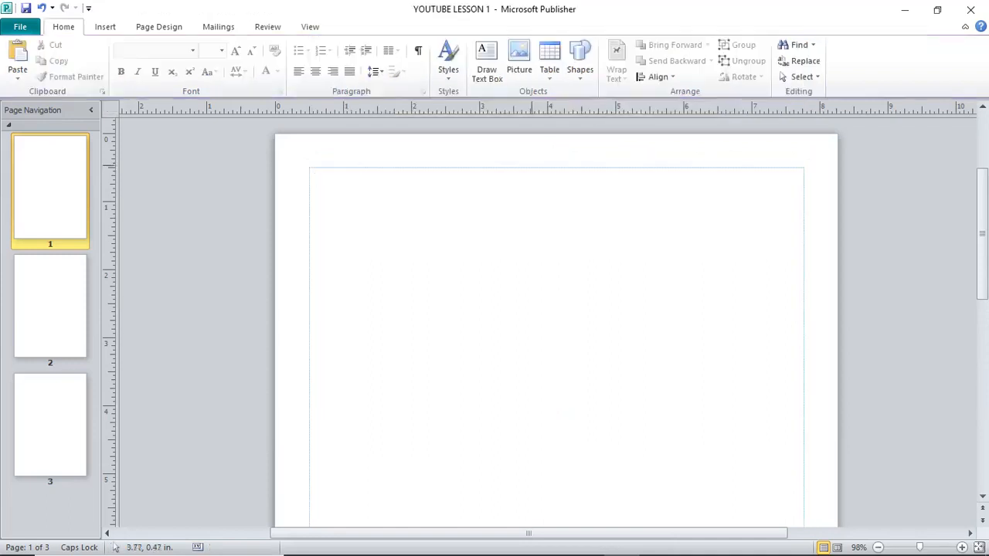
click(625, 238)
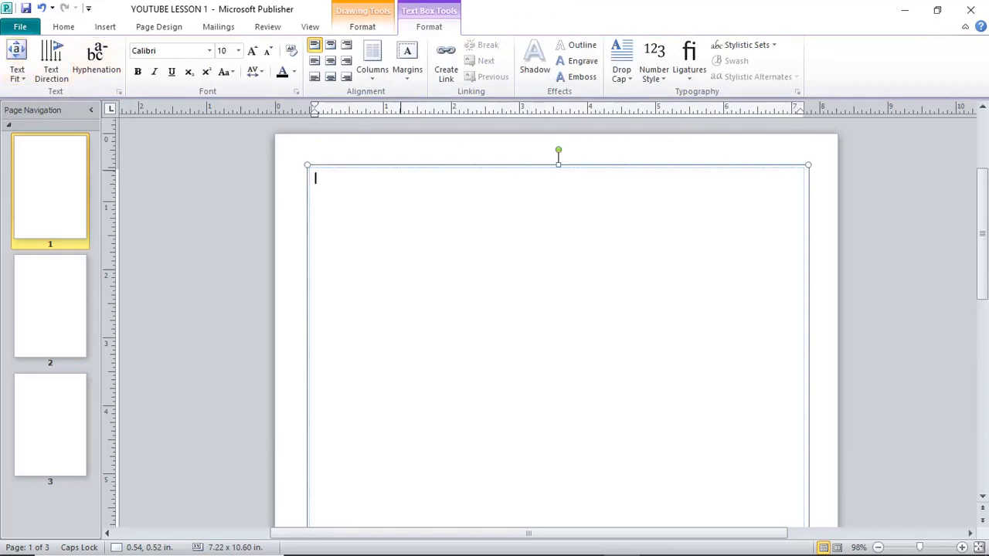
key(Escape)
key(Delete)
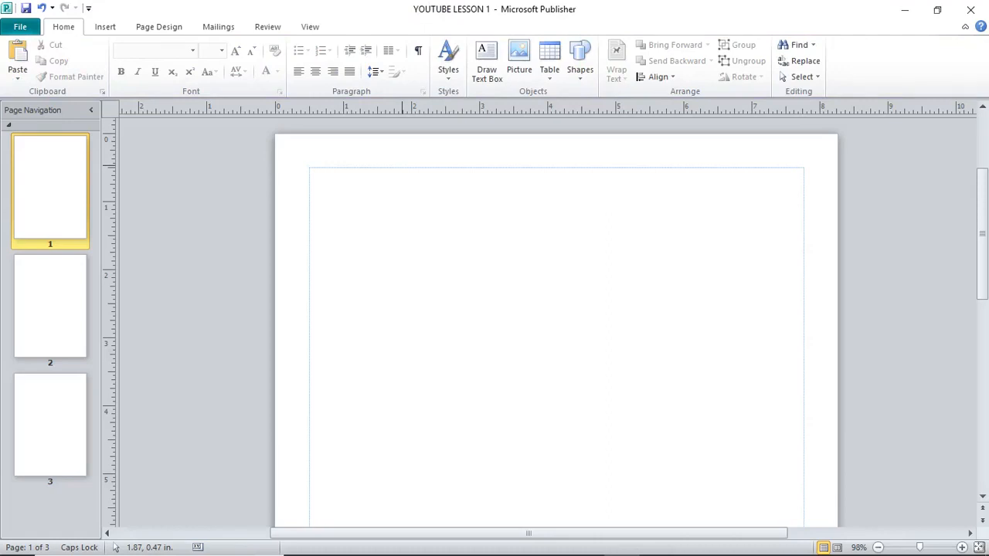
Draw a text box from the shapes gallery, about 7.28 x 10.71 in, along the margin guides of page 1.
click(105, 26)
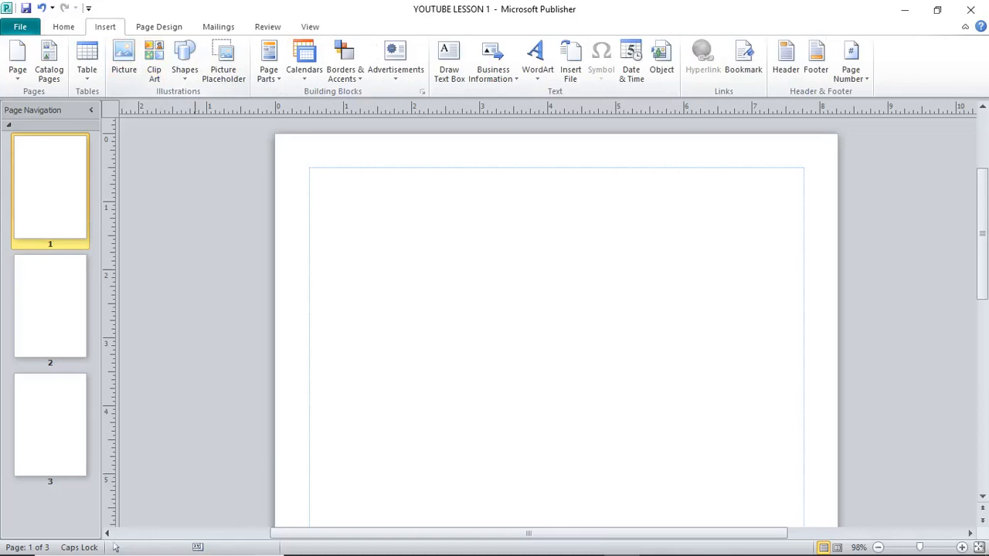
click(184, 60)
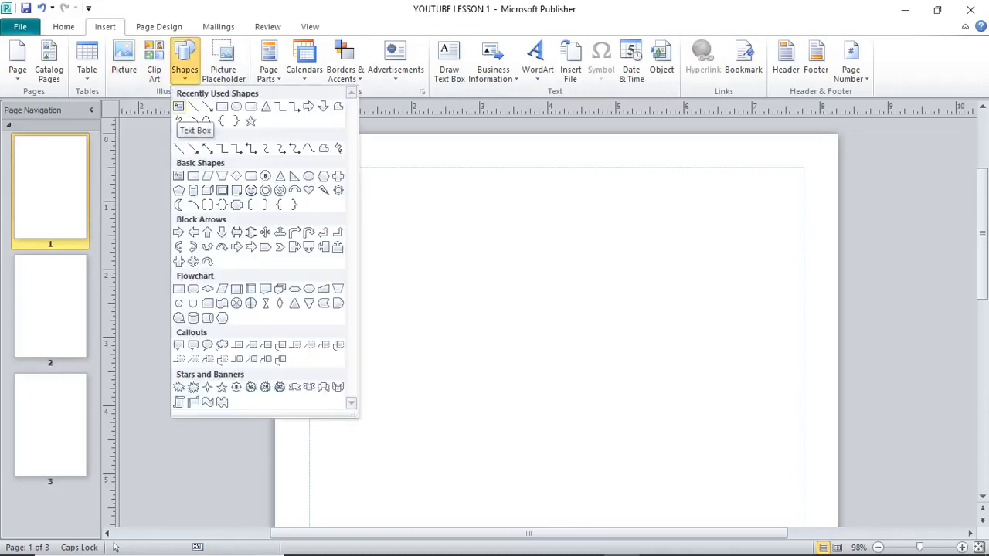
click(179, 106)
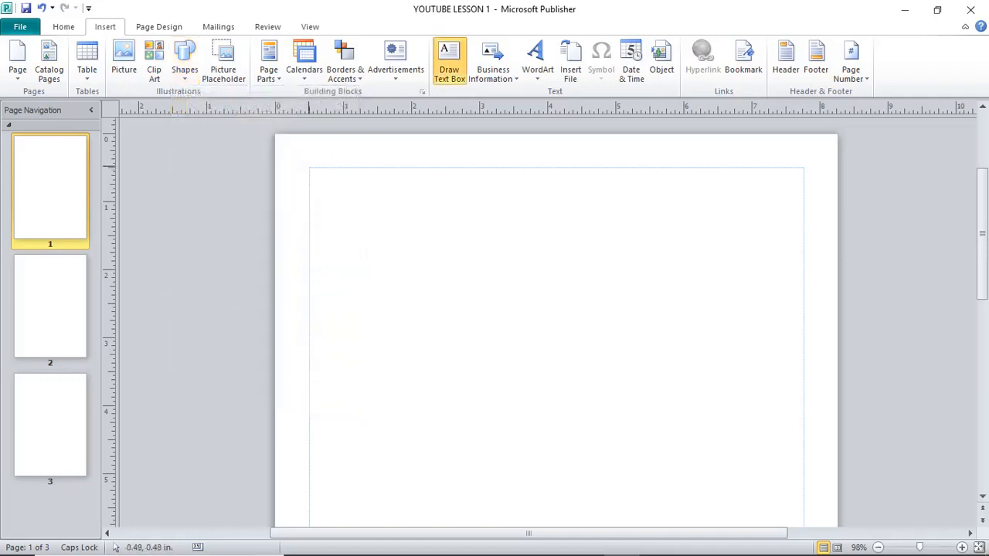
drag(309, 167, 807, 284)
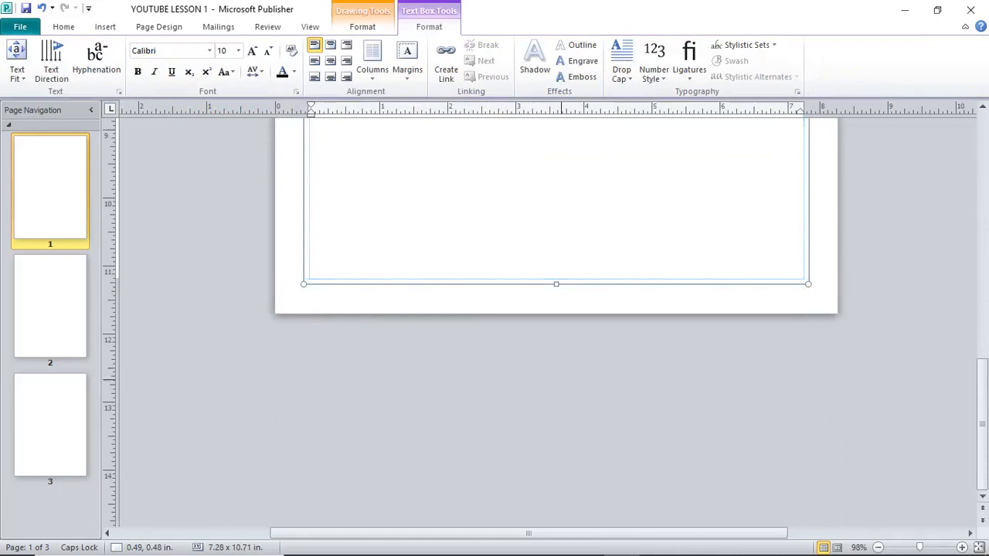
scroll(562, 379, up, 10)
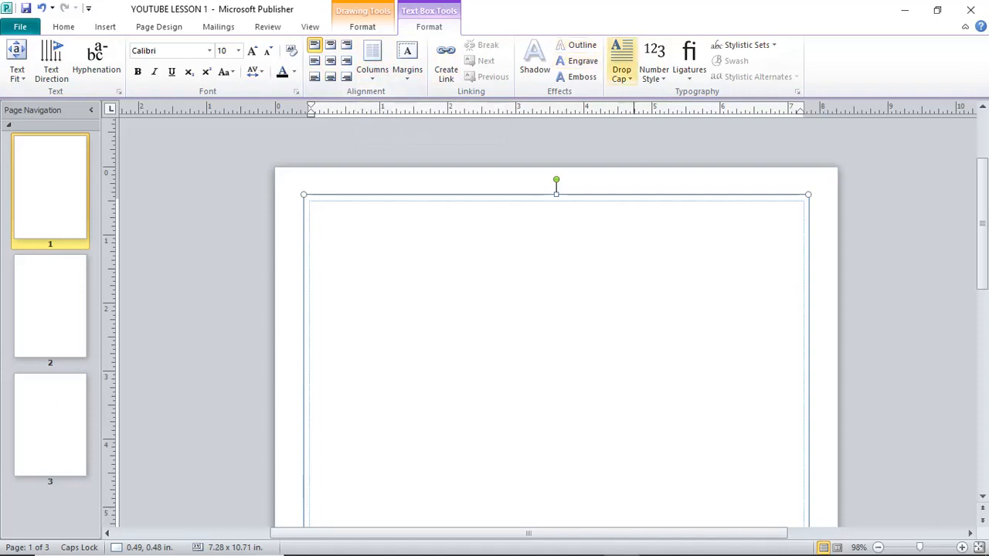
click(621, 68)
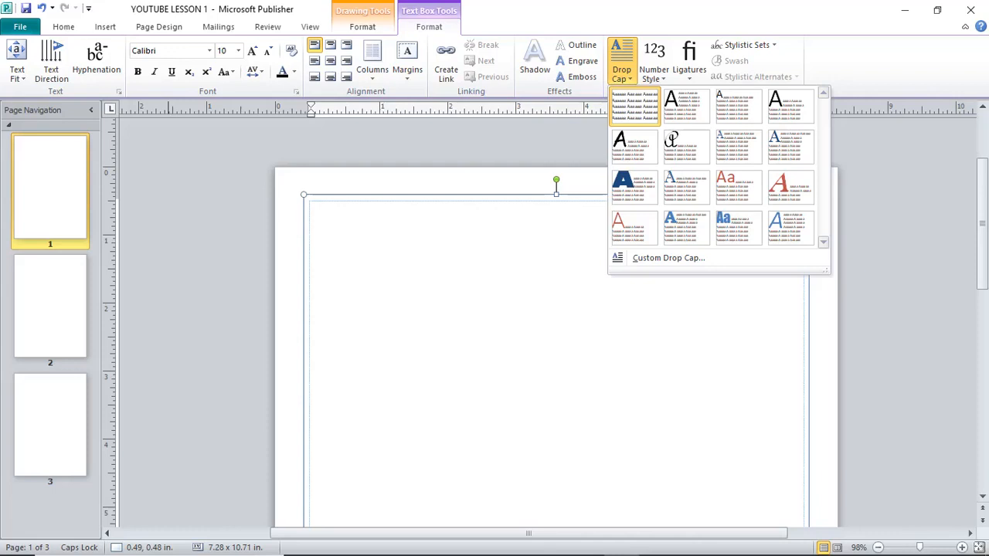
key(Escape)
Switch to Document1 in Microsoft Word and copy the selected Google article text.
mouse_move(539, 555)
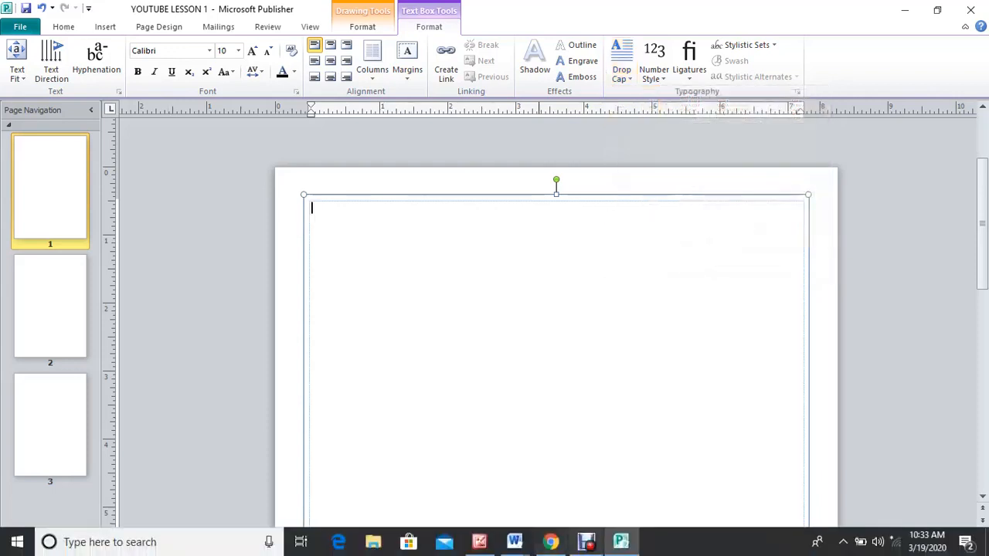
click(516, 541)
click(438, 477)
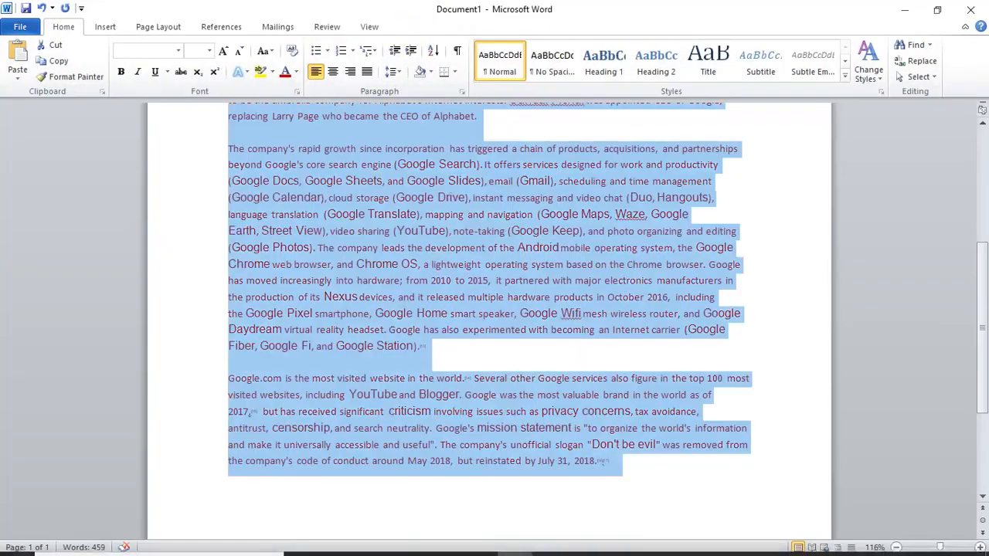
right_click(364, 161)
click(398, 186)
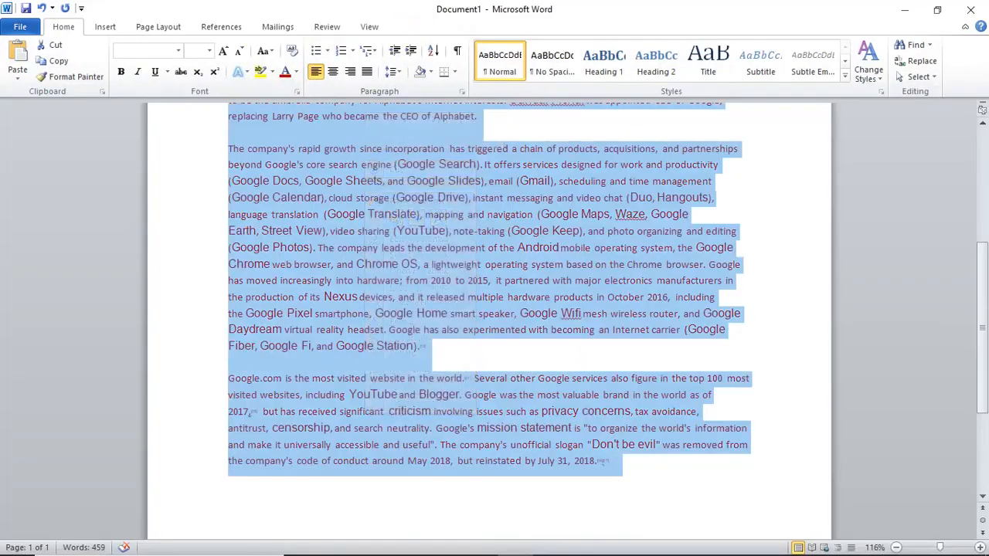
mouse_move(587, 554)
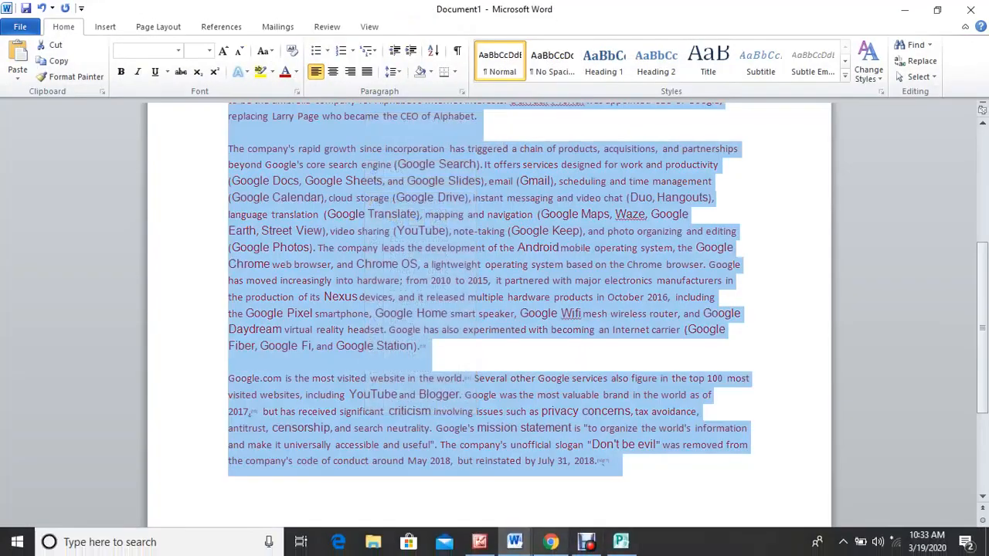
Switch back to the YOUTUBE LESSON 1 publication and paste the copied article with its formatting into the page 1 text box.
click(622, 542)
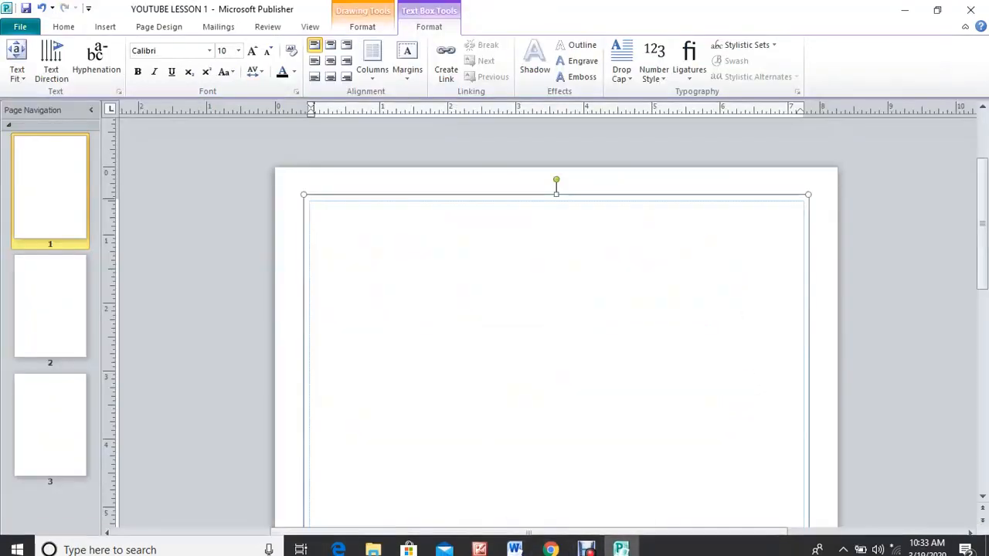
right_click(334, 225)
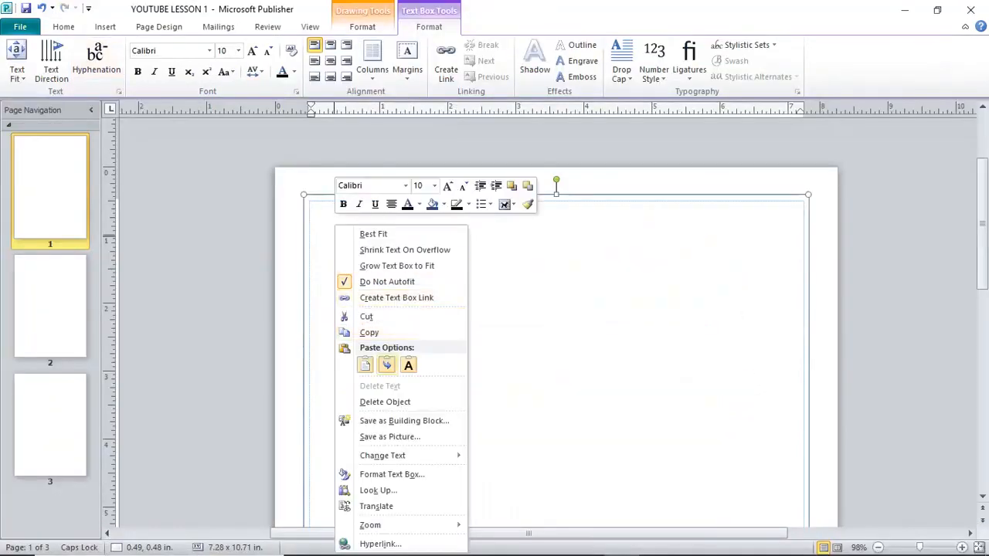
click(366, 364)
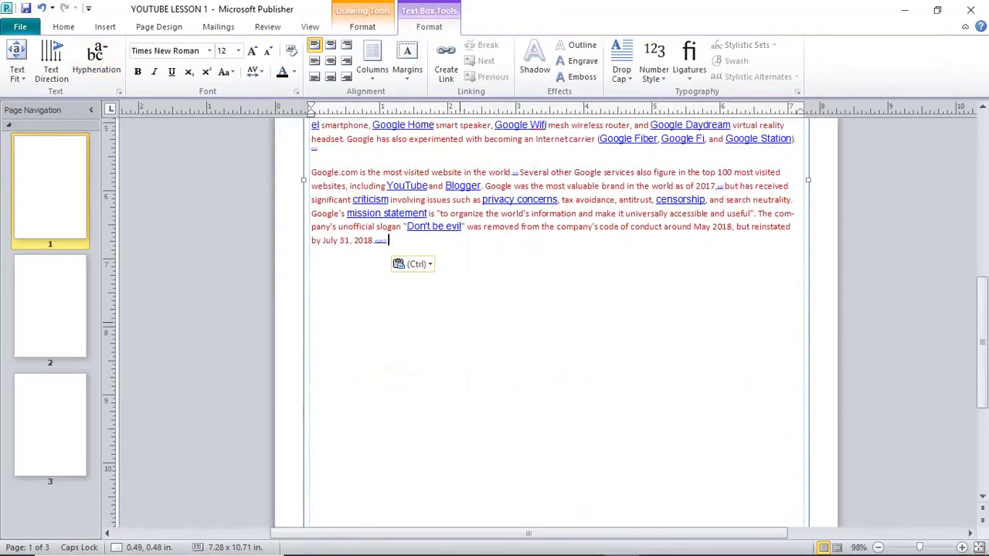
scroll(460, 402, up, 3)
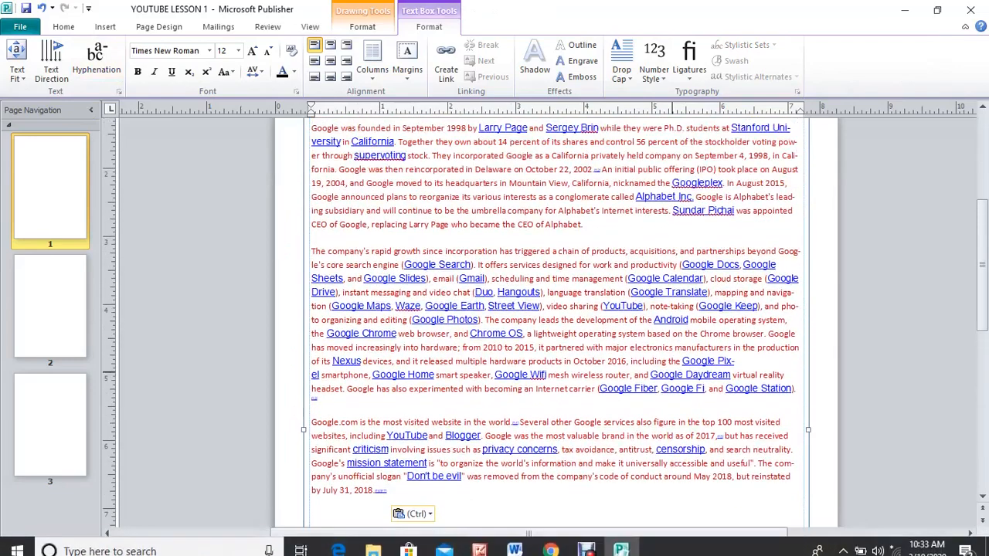
scroll(546, 322, up, 1)
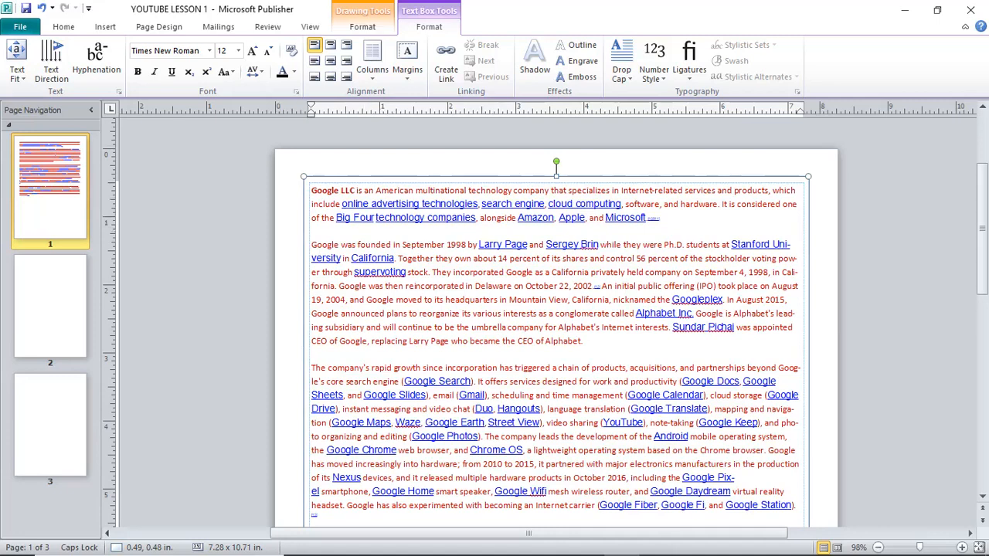
Select the first paragraph, beginning with "Google LLC", and change its case to All Caps.
click(672, 221)
key(shift+Up)
key(shift+Up)
key(shift+Home)
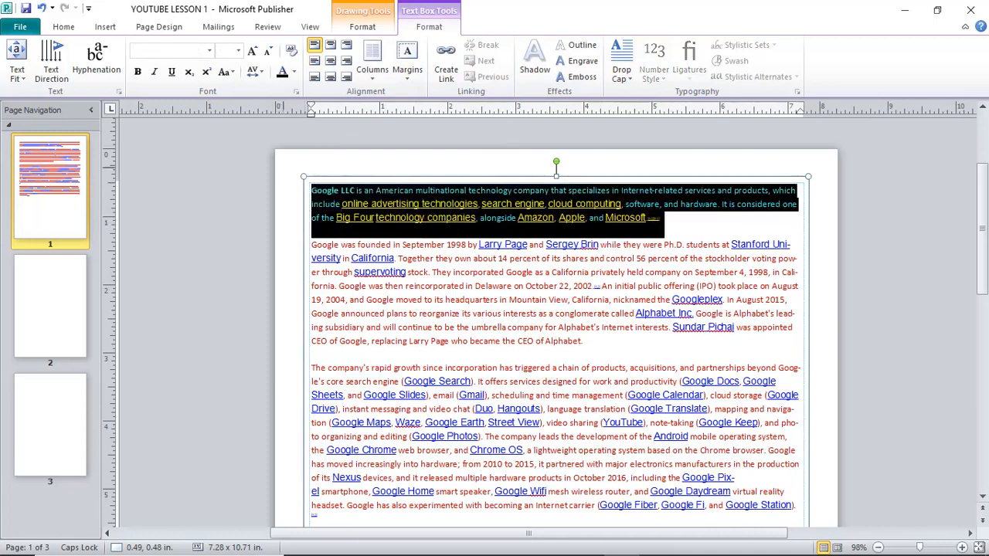
click(225, 71)
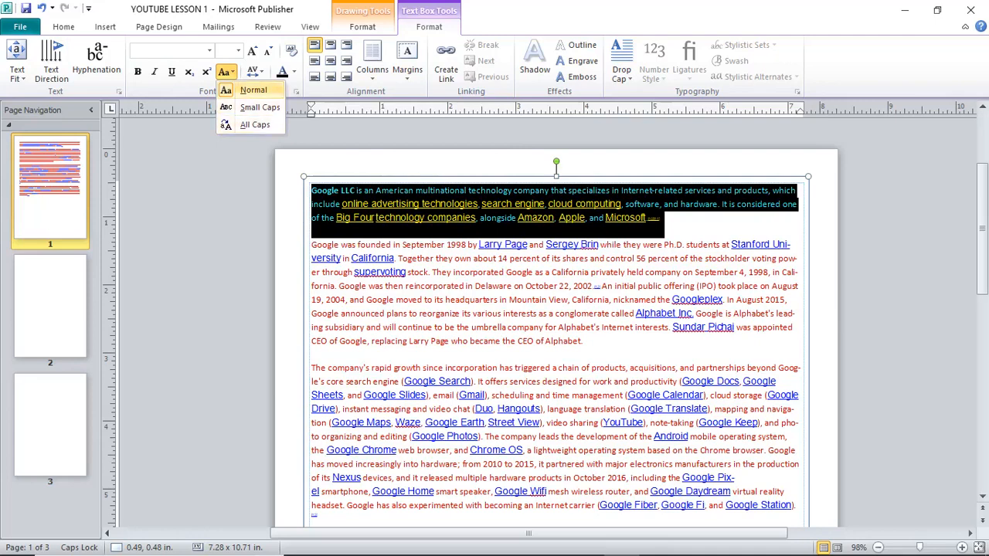
click(245, 124)
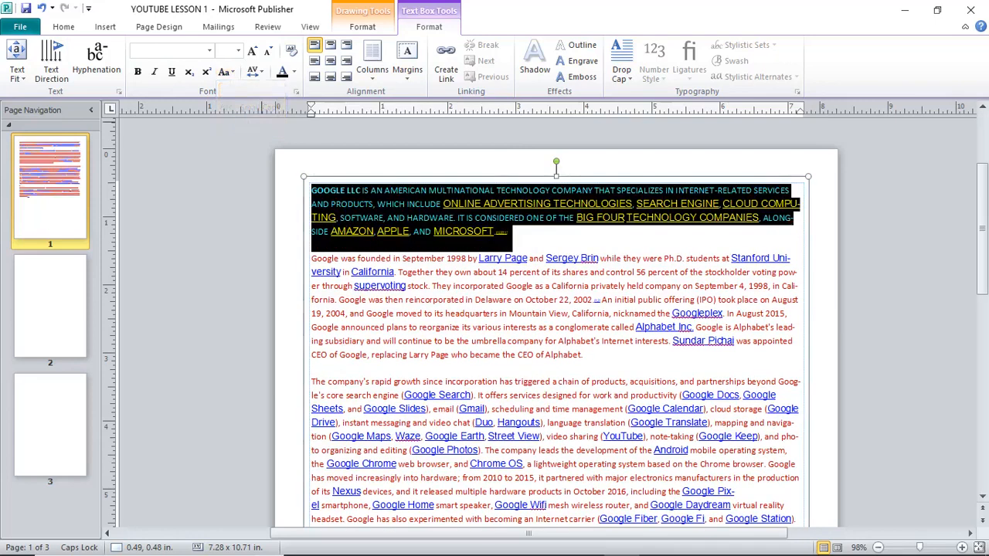
Reselect the opening "Google LLC" paragraph and change its case to Small Caps.
click(521, 241)
drag(521, 238, 312, 191)
click(63, 26)
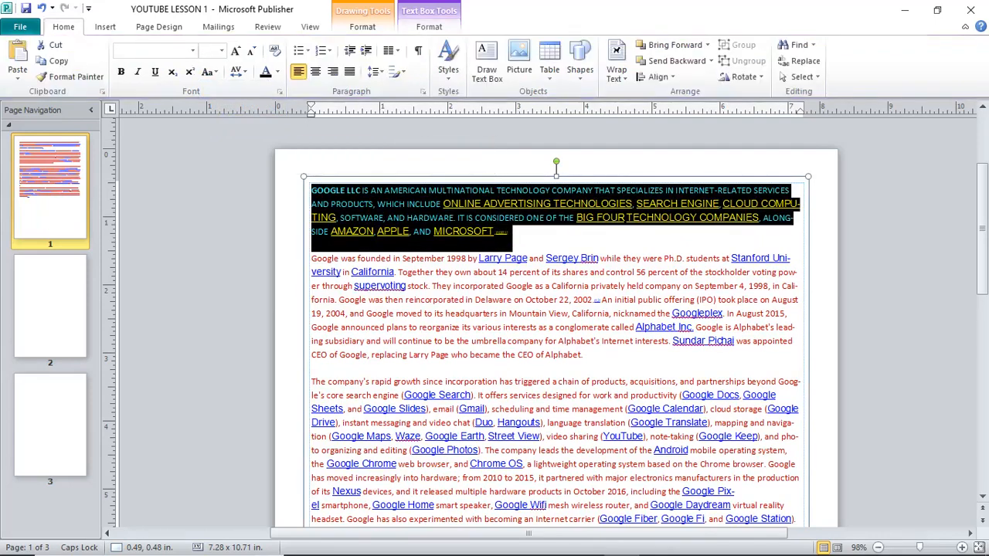
click(210, 72)
click(208, 72)
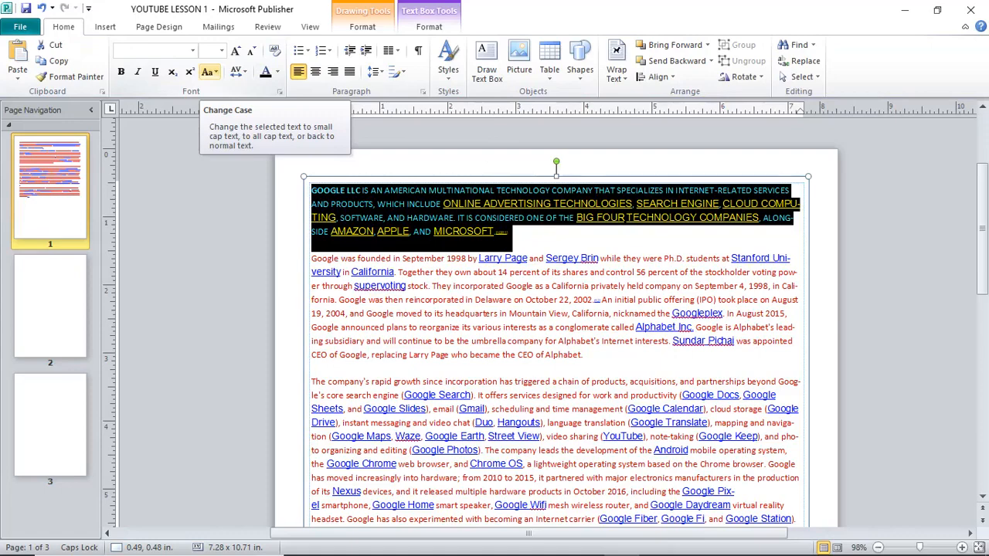
click(209, 72)
click(235, 107)
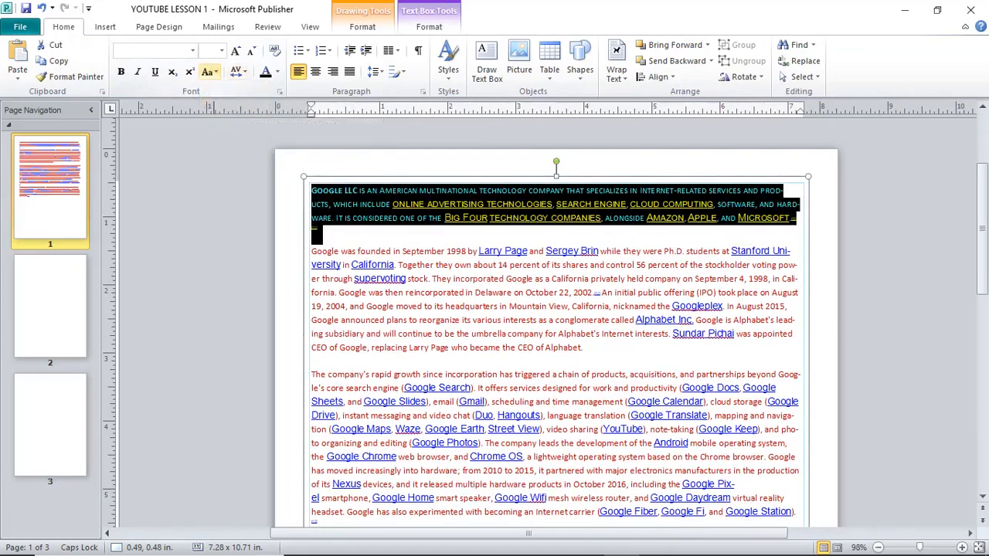
Return the opening "Google LLC" paragraph to normal text case and clear the selection.
click(209, 72)
click(235, 107)
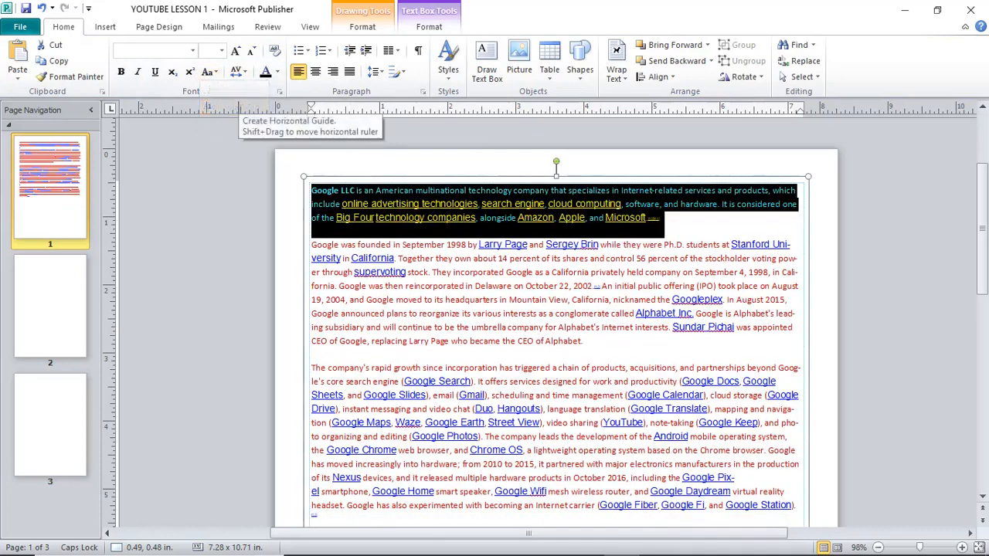
click(365, 245)
drag(663, 218, 311, 190)
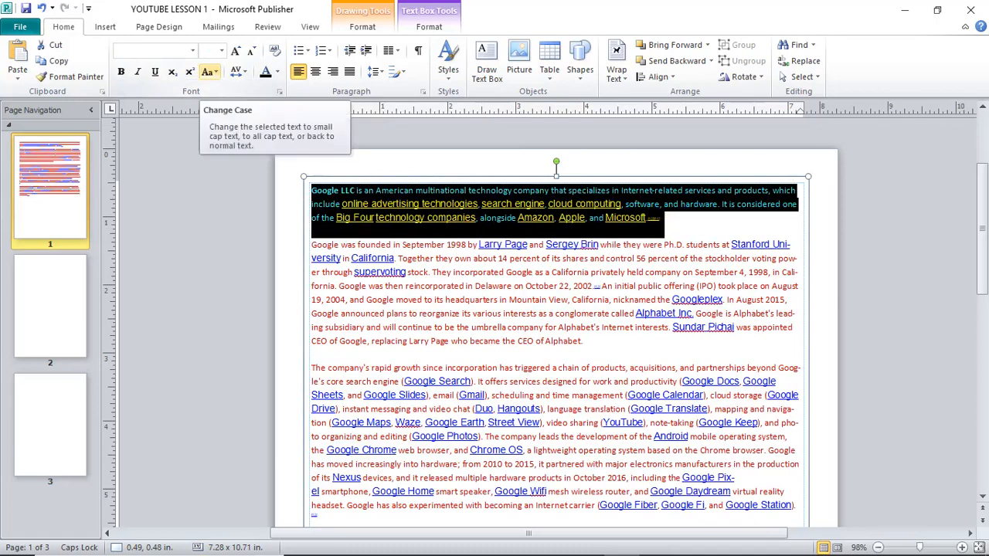
click(377, 217)
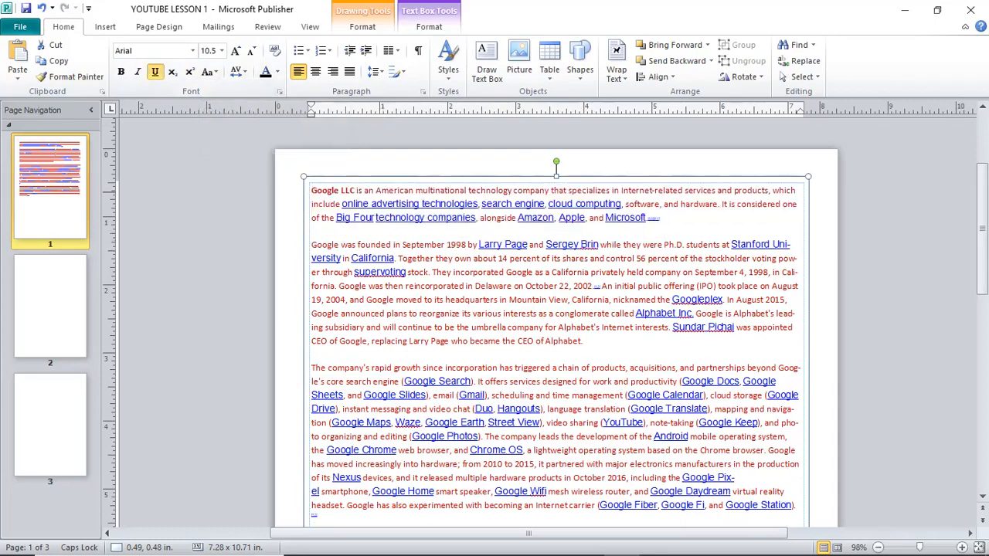
Add a "2" on a new line below the article's last paragraph and enlarge it to 40 pt.
scroll(557, 324, down, 1)
scroll(463, 332, down, 5)
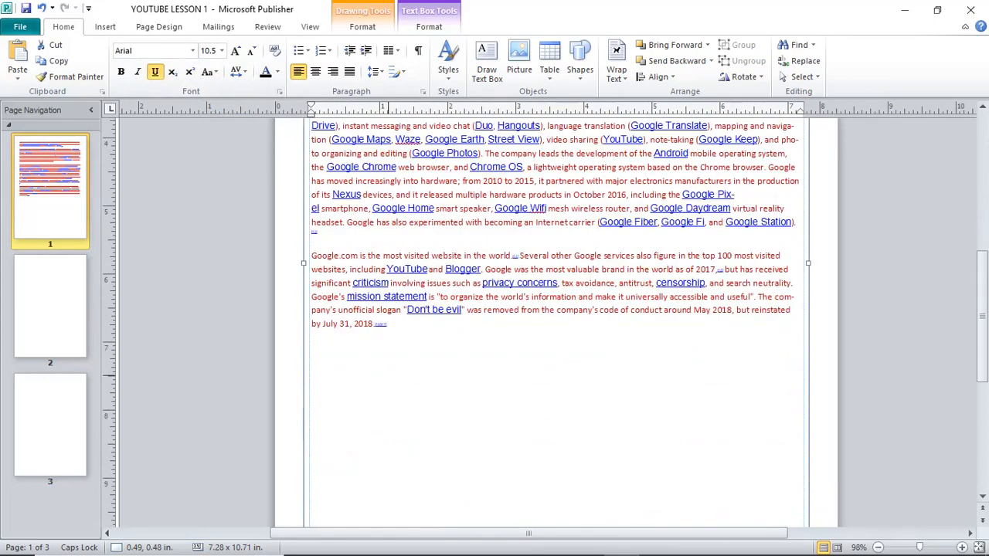
click(389, 374)
key(Return)
key(Return)
text(2)
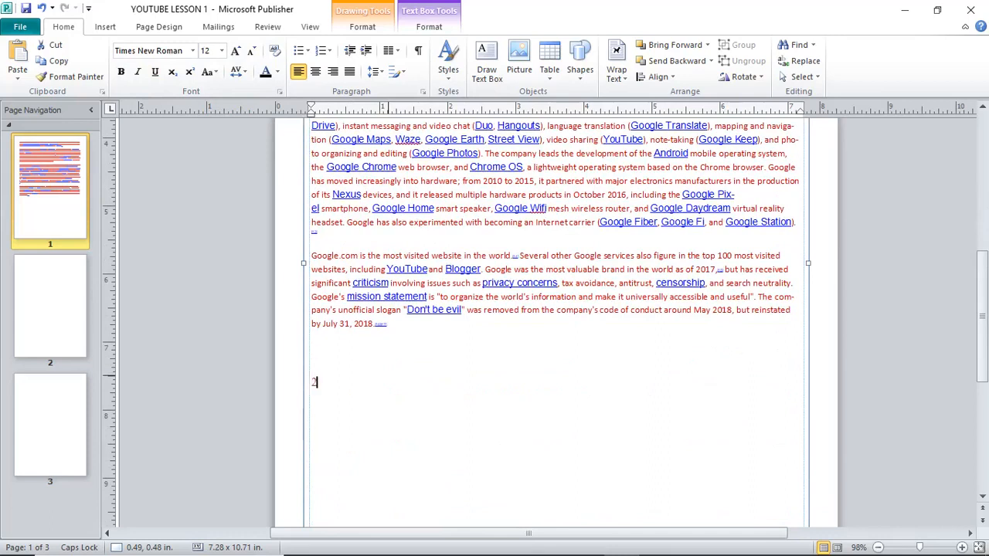
key(shift+Home)
key(ctrl+])
key(ctrl+])
key(ctrl+])
key(ctrl+])
key(ctrl+])
key(ctrl+])
key(ctrl+])
key(ctrl+])
key(ctrl+])
key(ctrl+])
key(ctrl+])
key(ctrl+])
key(ctrl+])
key(ctrl+])
key(ctrl+])
key(ctrl+])
key(Right)
Add a second "2" after the enlarged one and format it as superscript, trying subscript as well.
text(2)
key(shift+Left)
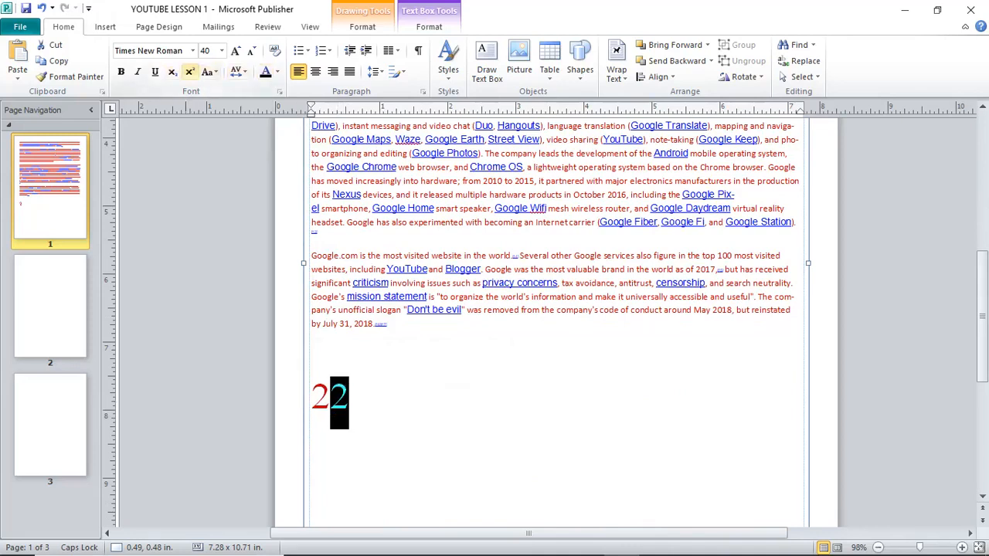
click(189, 72)
click(172, 72)
click(189, 72)
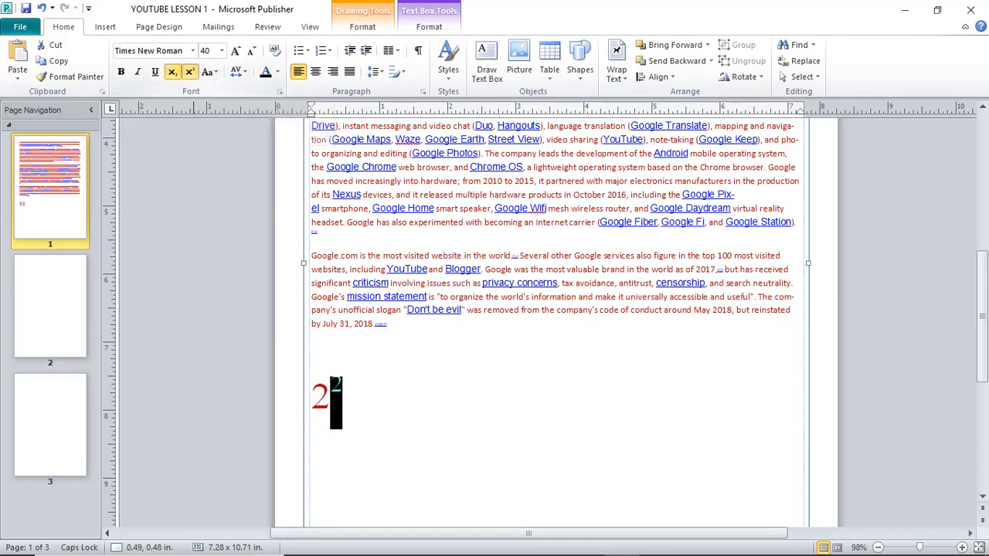
click(344, 381)
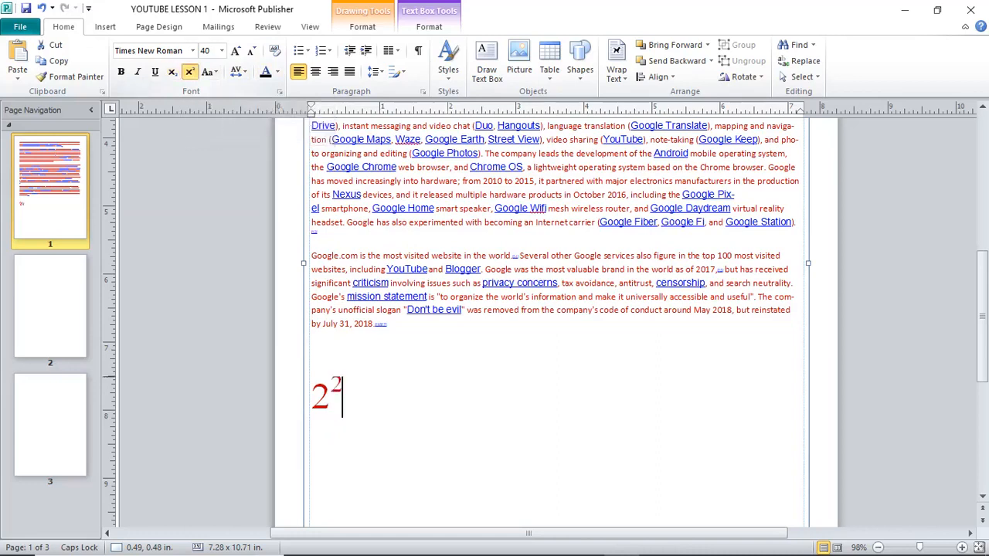
Delete the large "2" and its superscript from below the article.
drag(344, 383, 309, 384)
key(BackSpace)
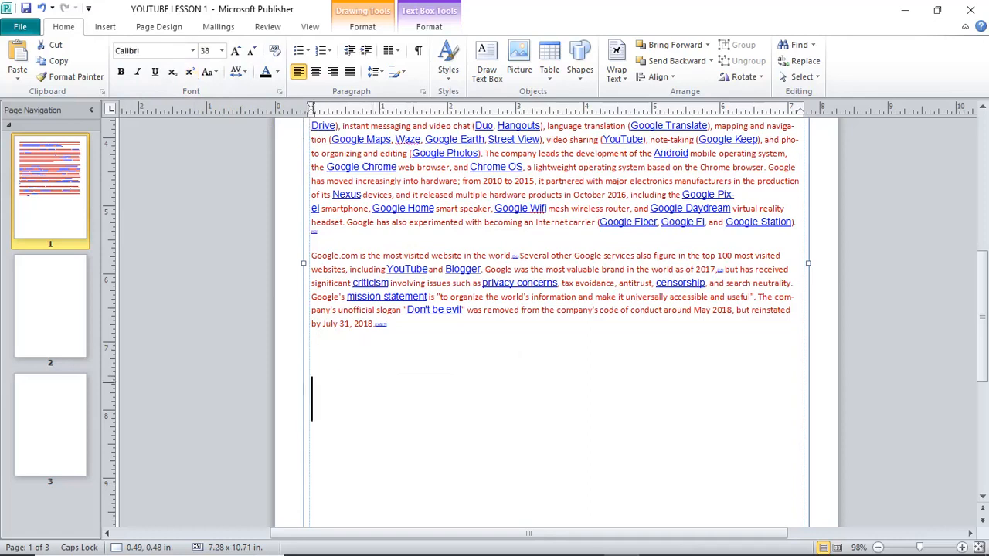
drag(316, 342, 320, 97)
scroll(545, 323, down, 4)
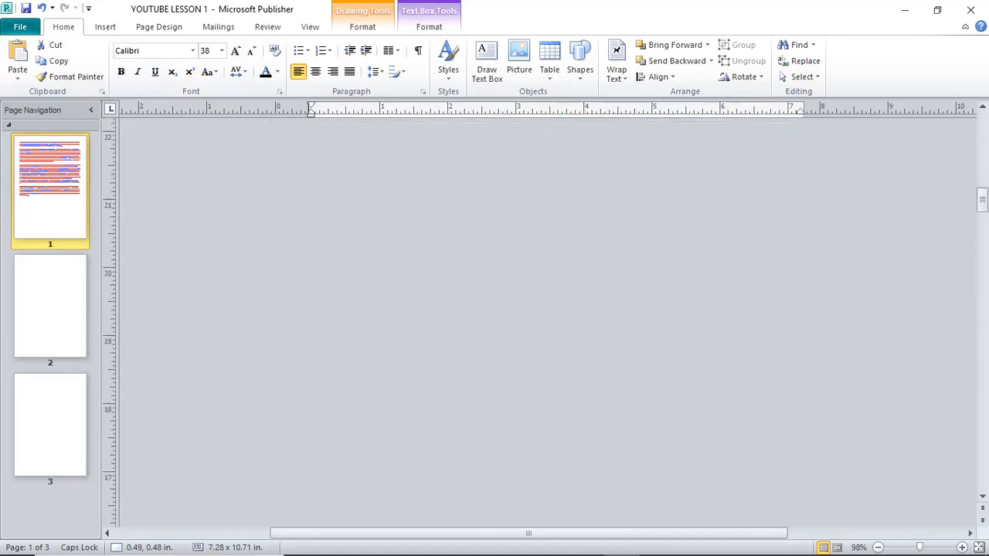
scroll(546, 323, down, 10)
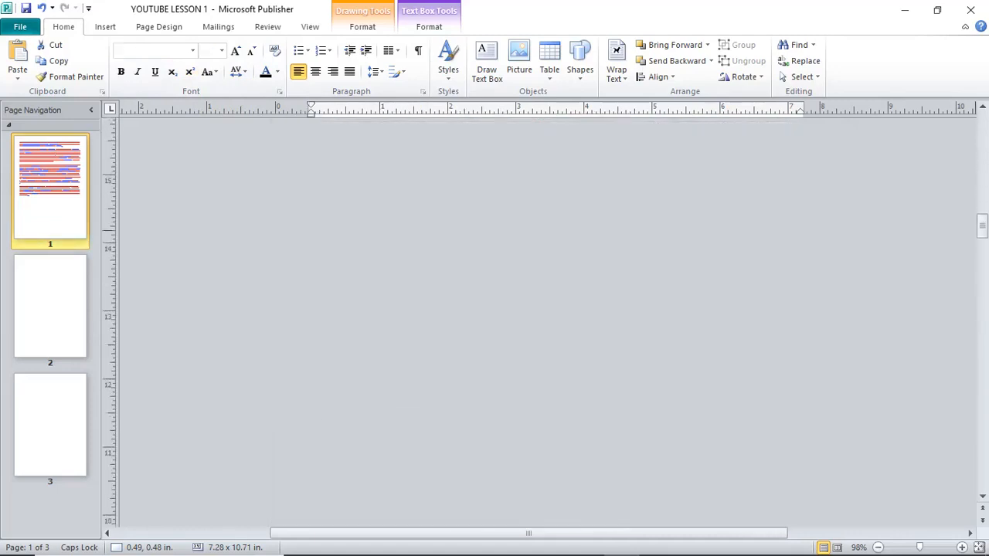
scroll(546, 323, up, 20)
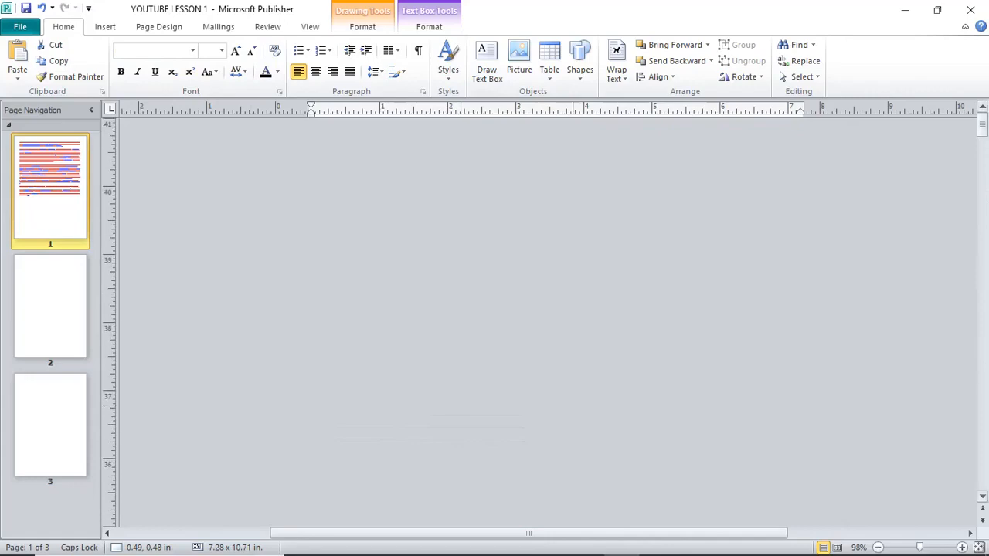
drag(541, 533, 378, 533)
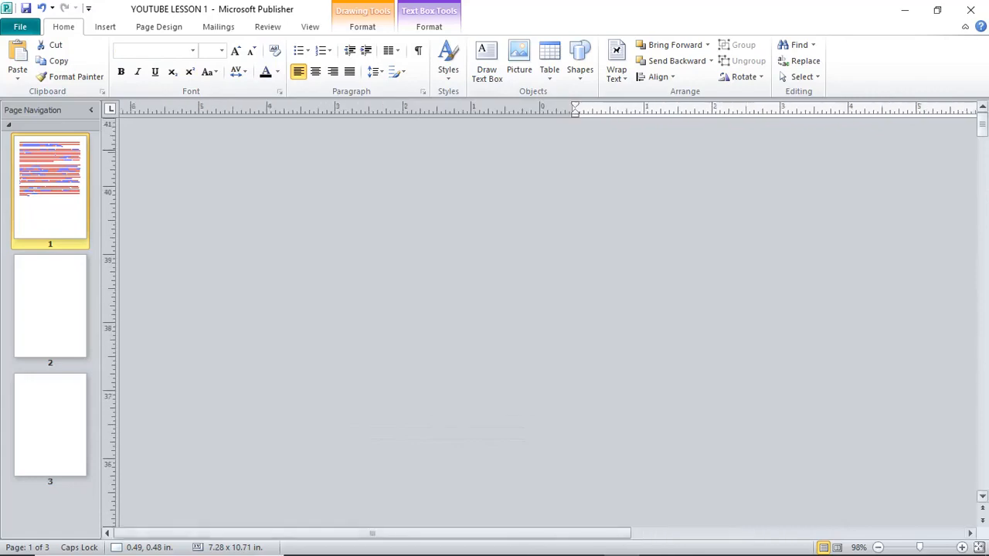
drag(983, 125, 982, 291)
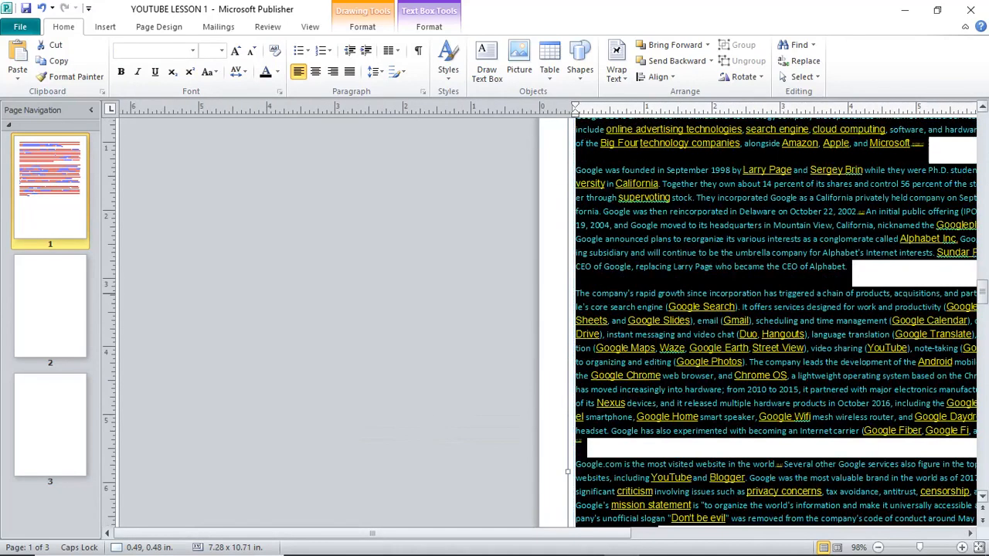
click(332, 409)
drag(317, 533, 551, 533)
scroll(541, 473, down, 1)
scroll(541, 473, up, 5)
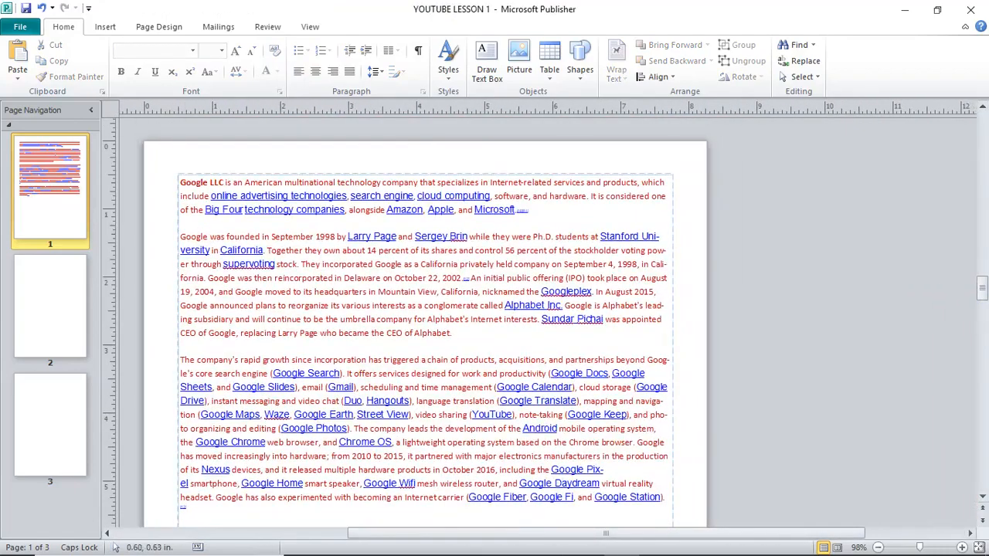
Select all the article text on page 1, including the hyperlinks, and set its font color to the standard red.
drag(182, 184, 439, 536)
key(ctrl+a)
scroll(393, 265, up, 14)
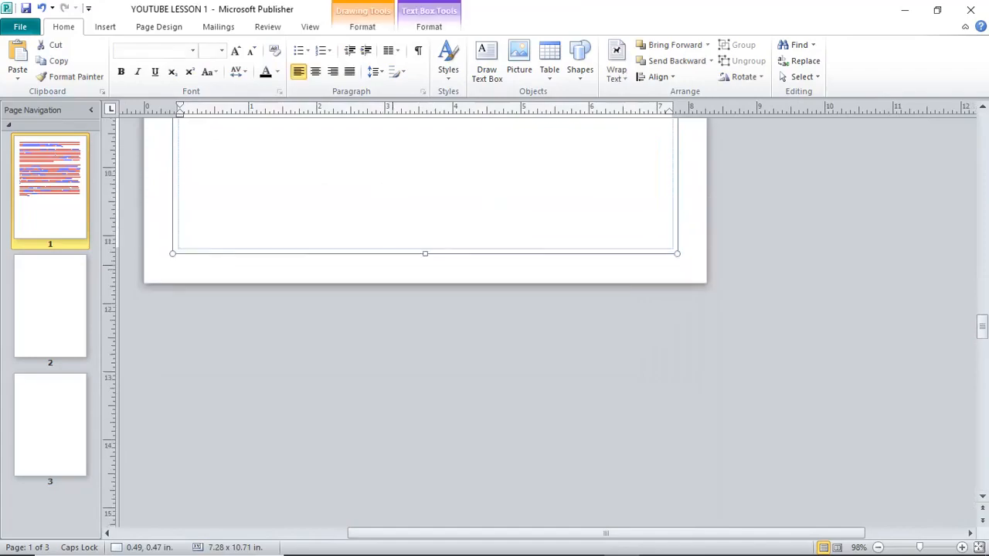
scroll(393, 265, up, 2)
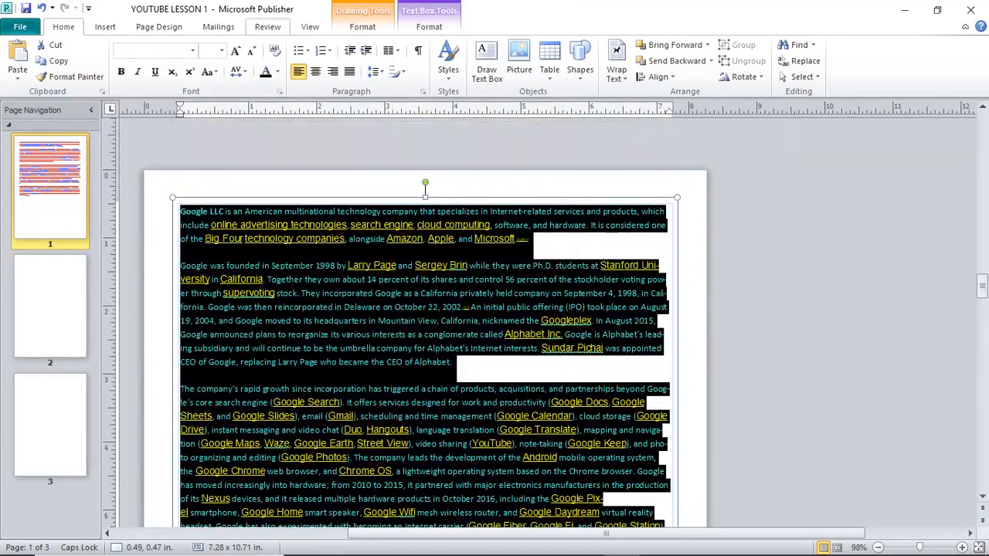
click(276, 72)
click(277, 177)
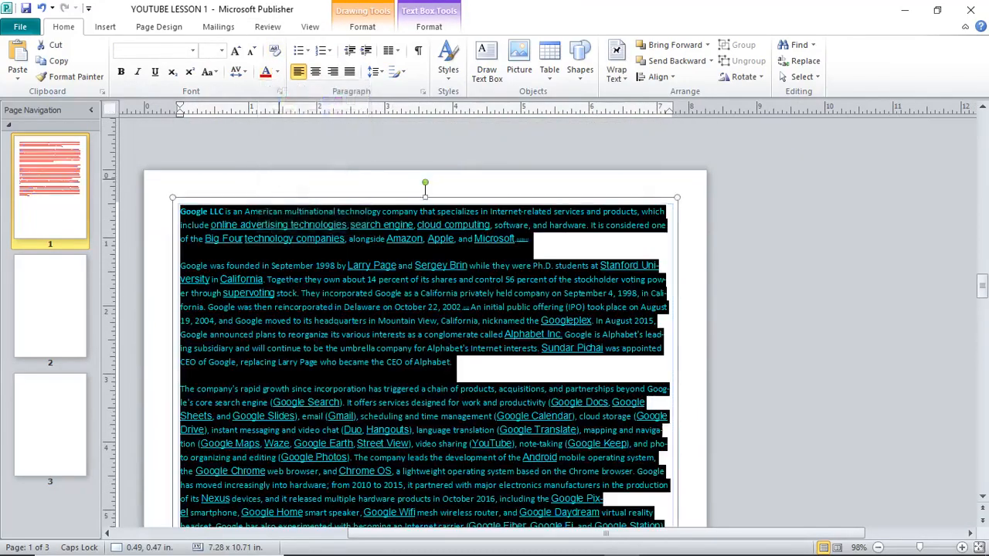
click(276, 72)
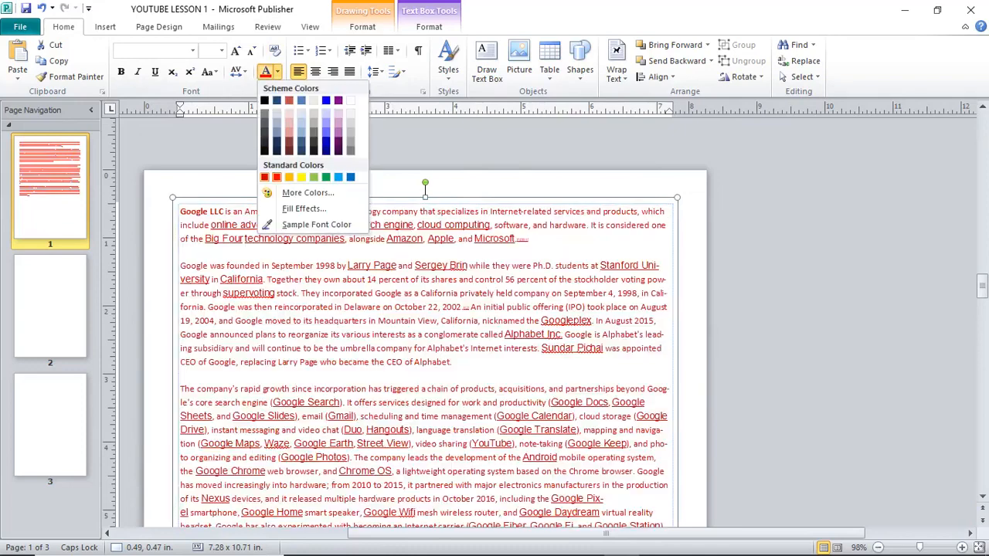
click(276, 177)
click(551, 265)
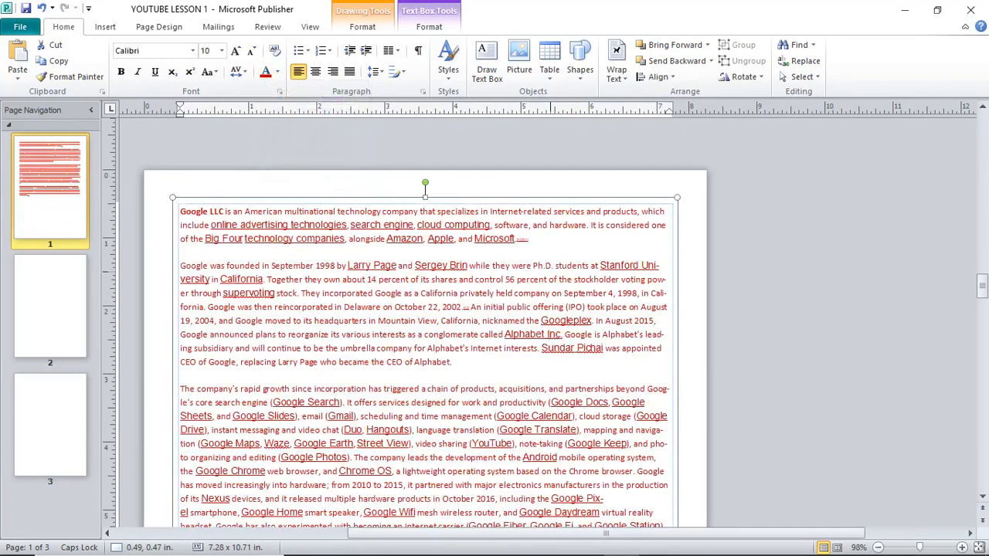
Select the "G" that opens the first paragraph and apply the drop cap style with the large raised italic letter.
drag(452, 364, 187, 211)
click(217, 279)
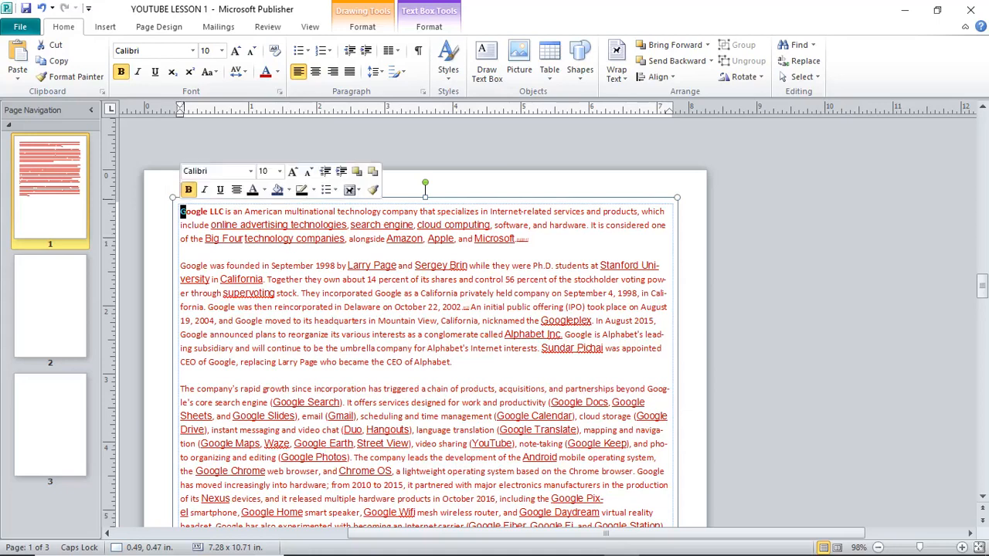
click(105, 26)
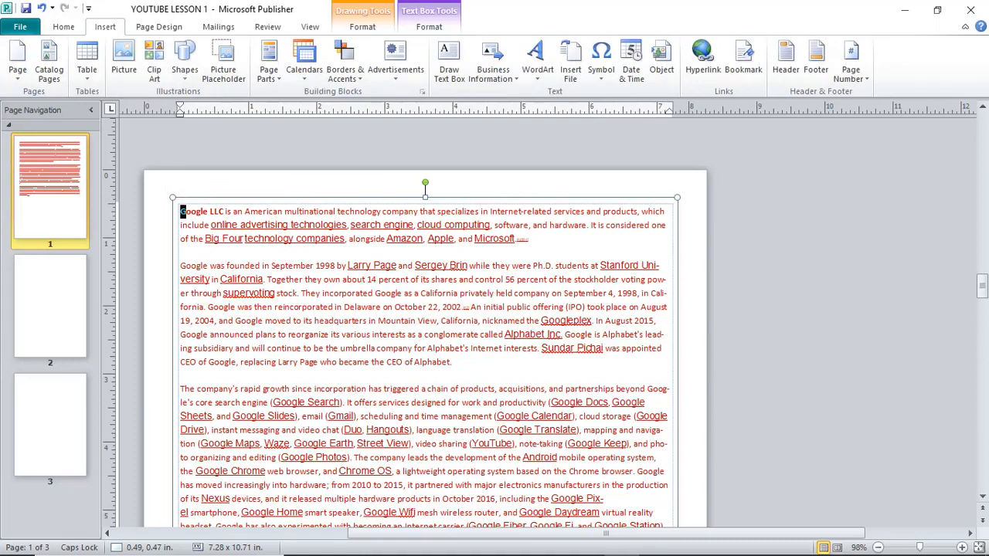
click(429, 27)
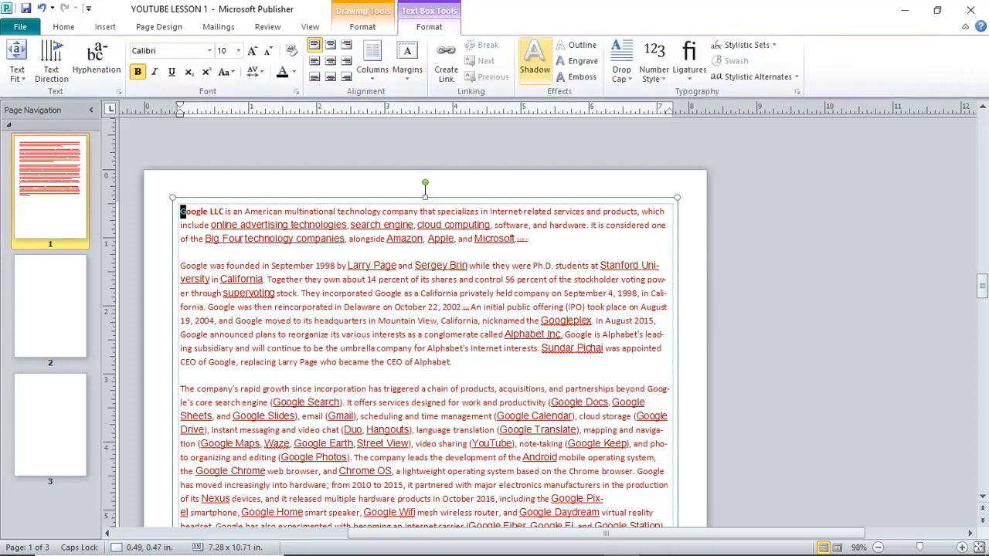
click(622, 69)
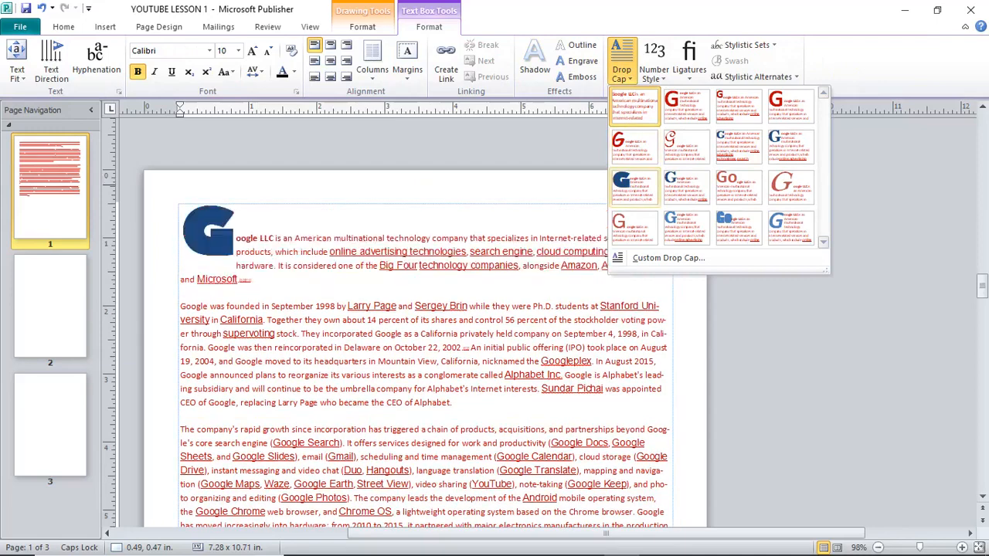
click(792, 189)
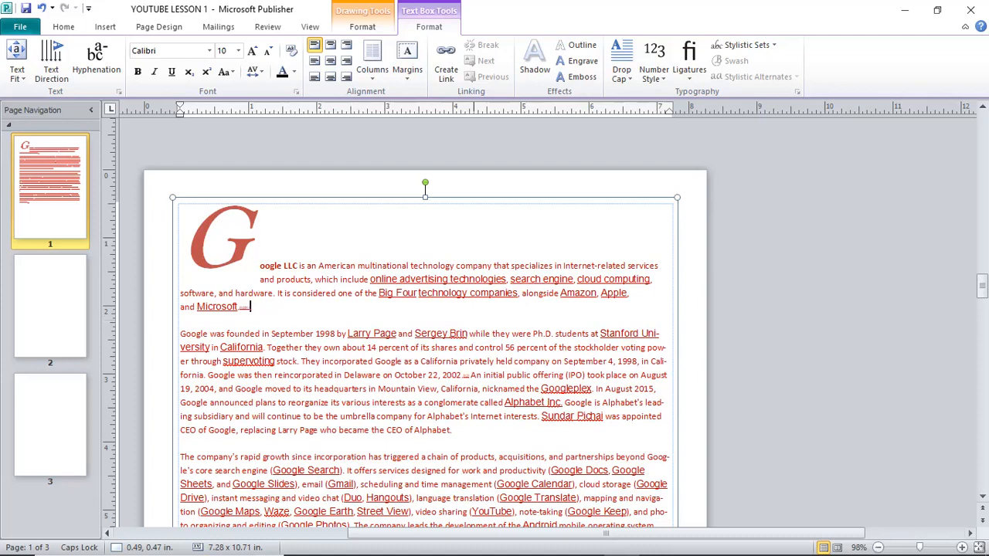
Switch to the Our objectives DTP YOUTUBE LESSON document in Microsoft Word and enlarge the "Tracking and kerning" bullet to 31 pt.
mouse_move(547, 554)
mouse_move(515, 550)
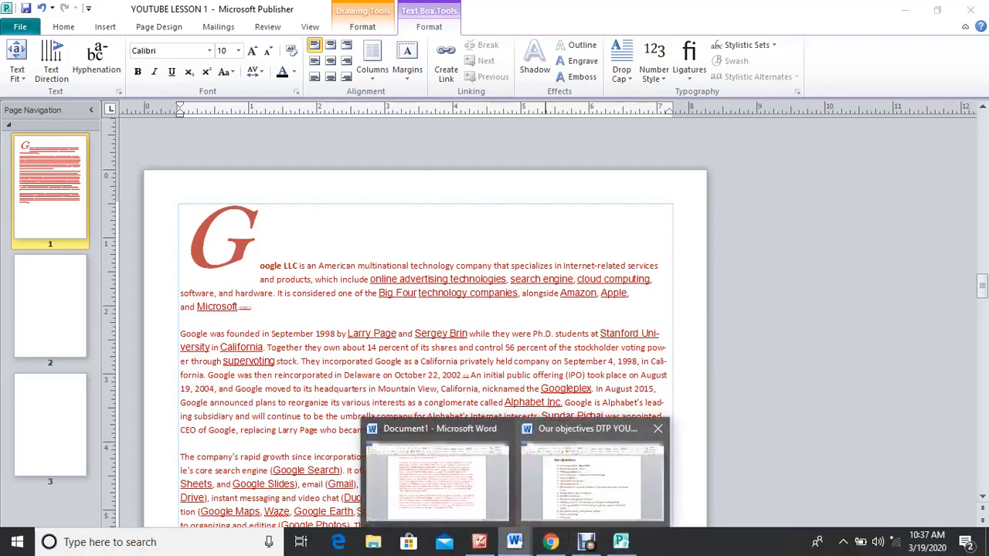
click(599, 514)
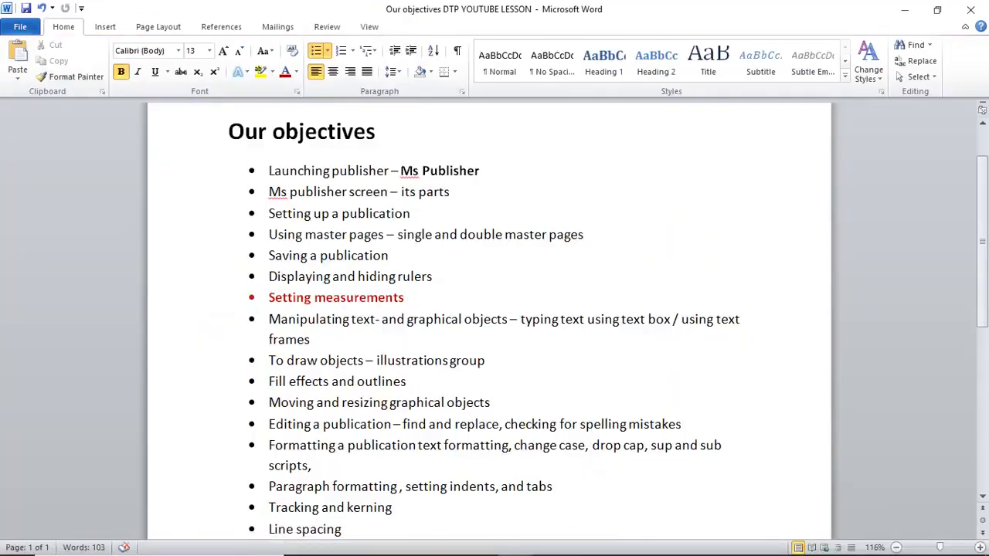
click(393, 508)
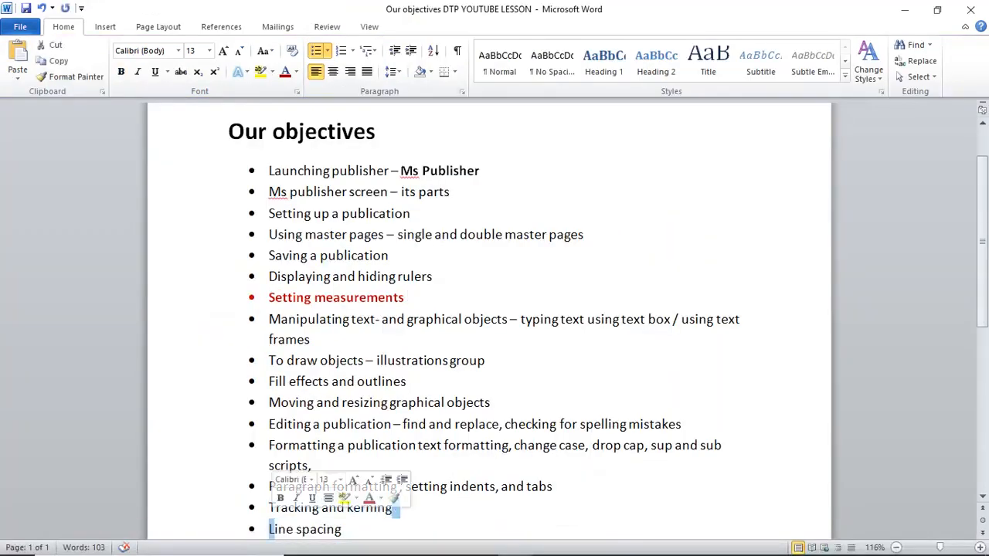
drag(392, 508, 269, 508)
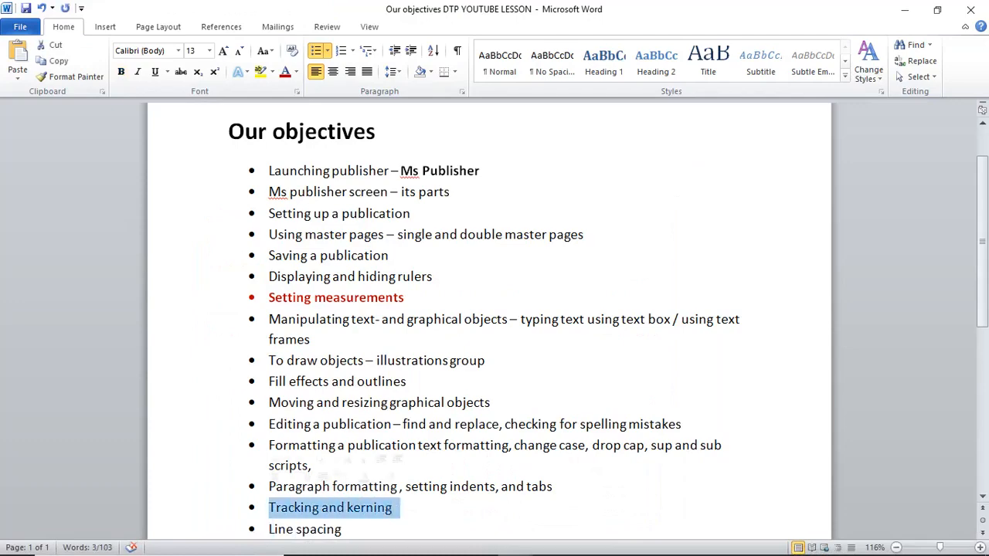
key(ctrl+])
key(ctrl+])
key(ctrl+])
key(ctrl+])
key(ctrl+])
key(ctrl+])
key(ctrl+])
key(ctrl+])
key(ctrl+])
key(ctrl+])
key(ctrl+])
key(ctrl+])
key(ctrl+])
key(ctrl+])
key(ctrl+])
key(ctrl+])
key(ctrl+])
key(ctrl+])
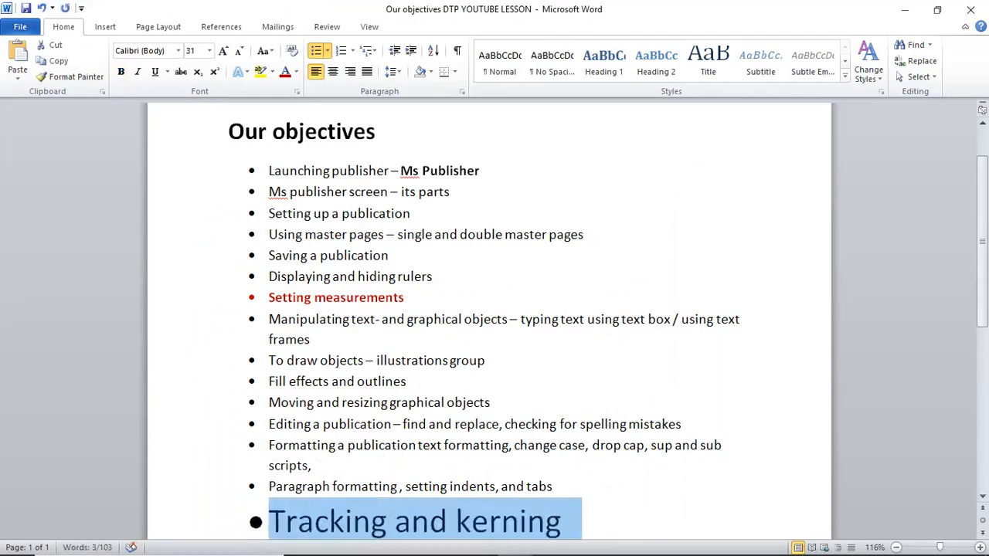
scroll(490, 321, down, 7)
click(359, 291)
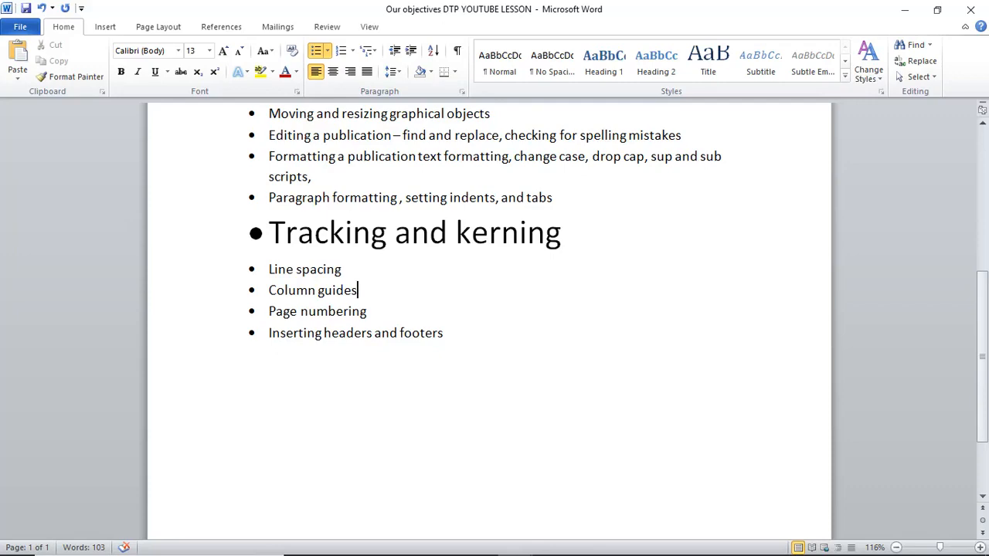
Switch back to the YOUTUBE LESSON 1 publication in Publisher and set the second paragraph's character spacing to Very Loose.
click(621, 542)
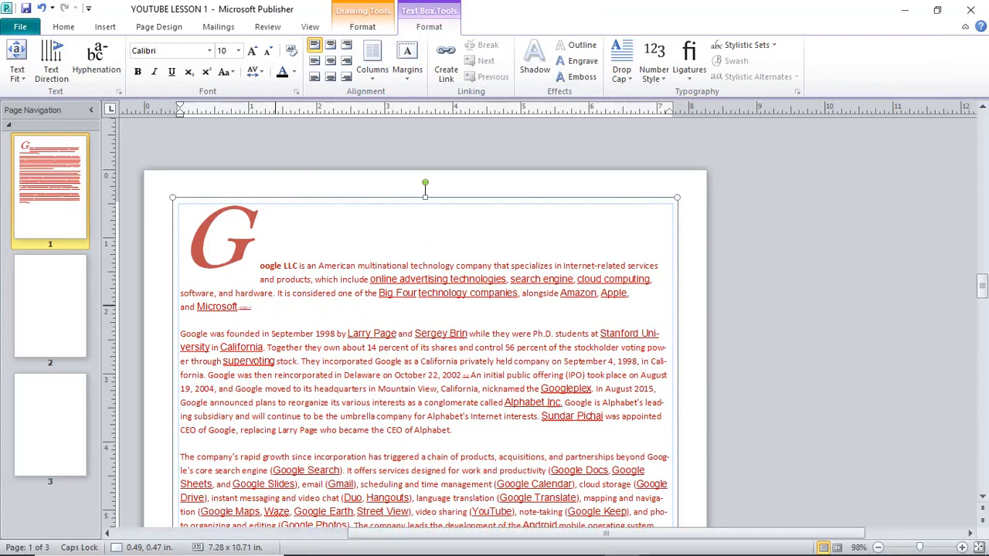
scroll(425, 355, down, 1)
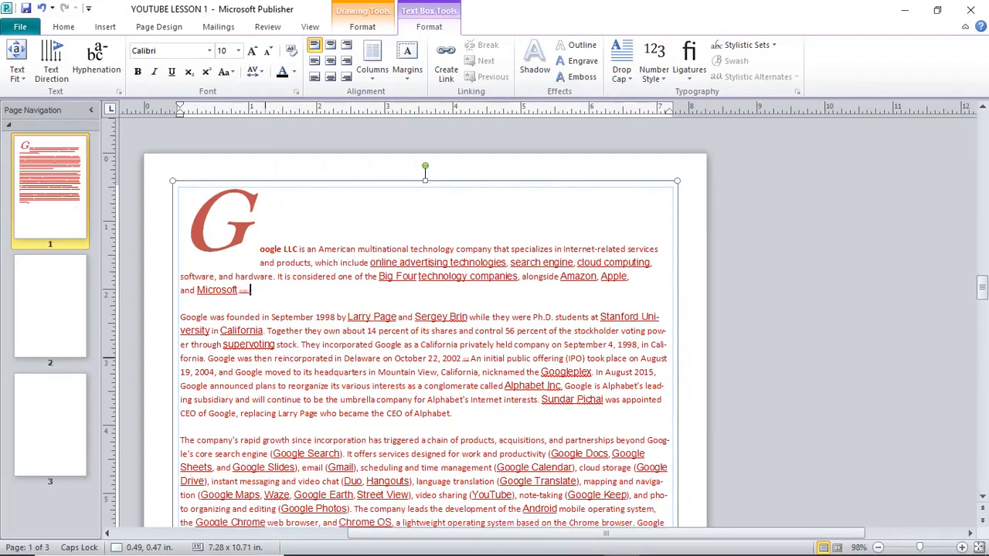
drag(453, 414, 180, 303)
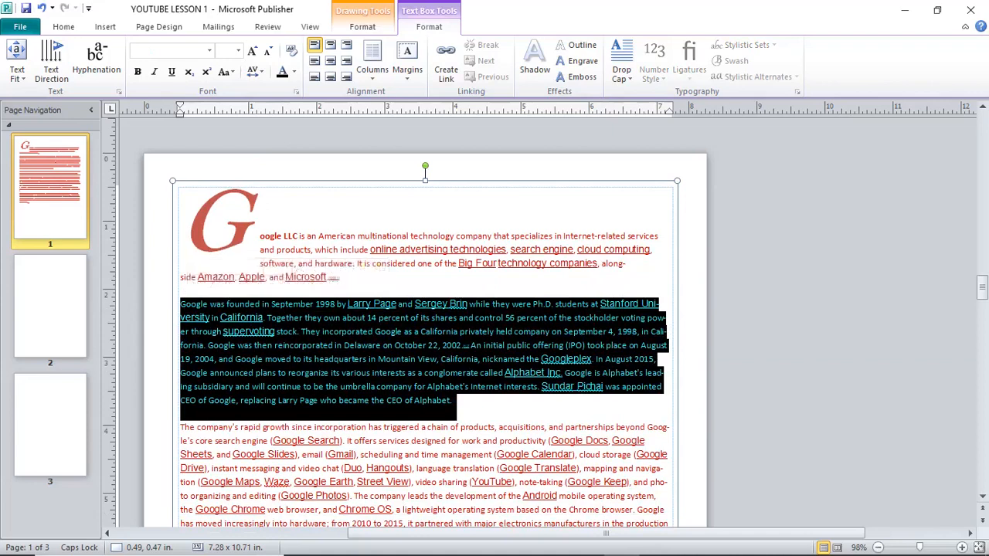
click(64, 26)
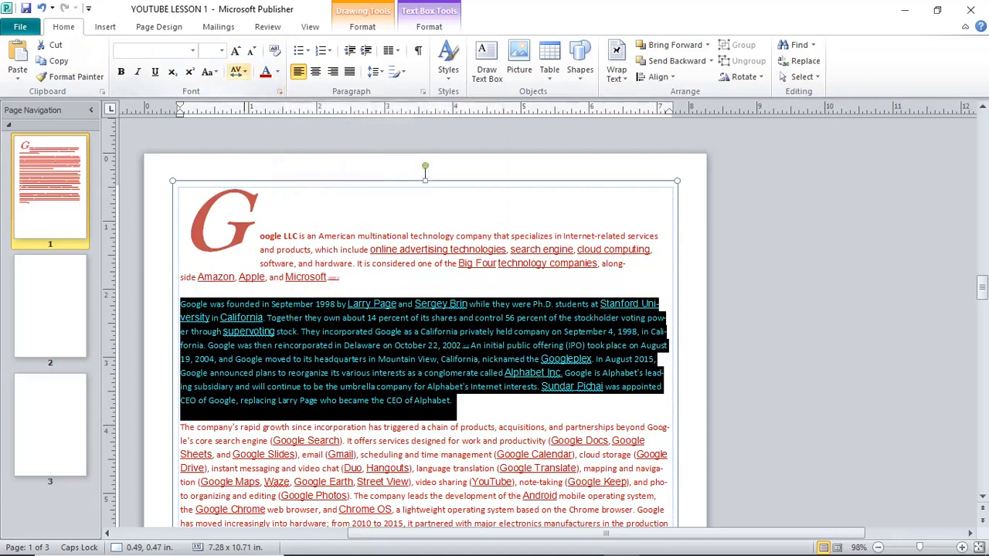
click(237, 71)
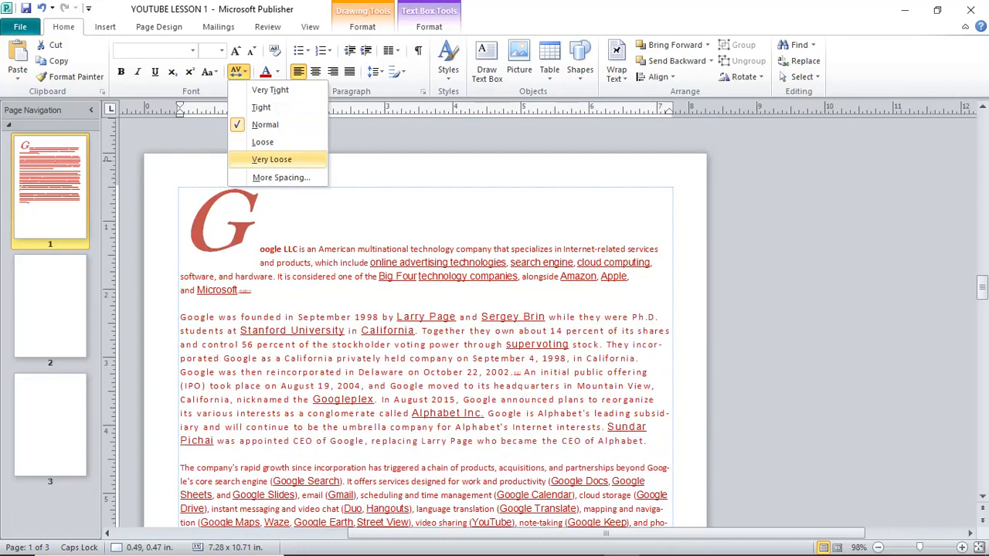
click(271, 159)
Reselect the whole second paragraph, beginning "Google was founded", and enlarge its font size by two points.
drag(477, 427, 496, 455)
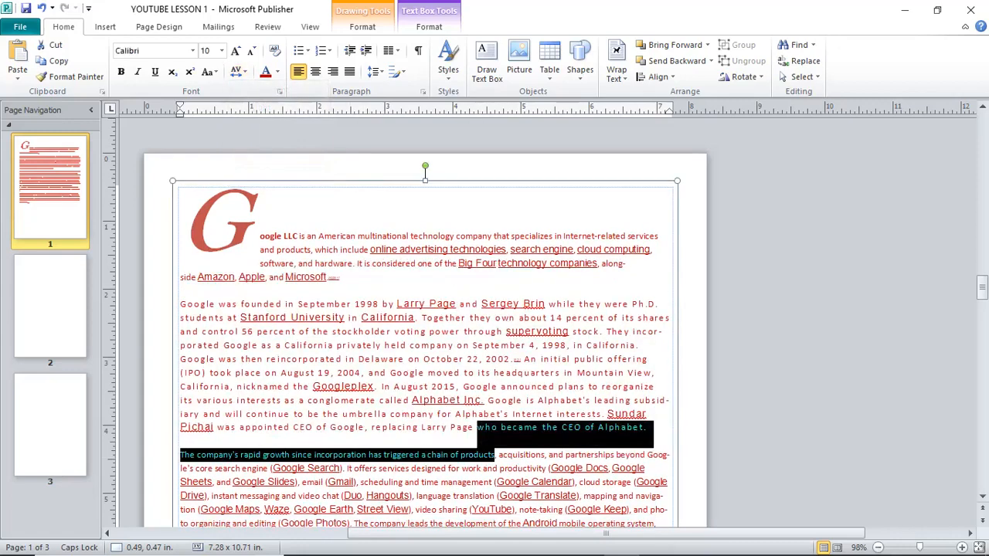
drag(180, 304, 646, 429)
key(ctrl+bracketright)
key(ctrl+bracketright)
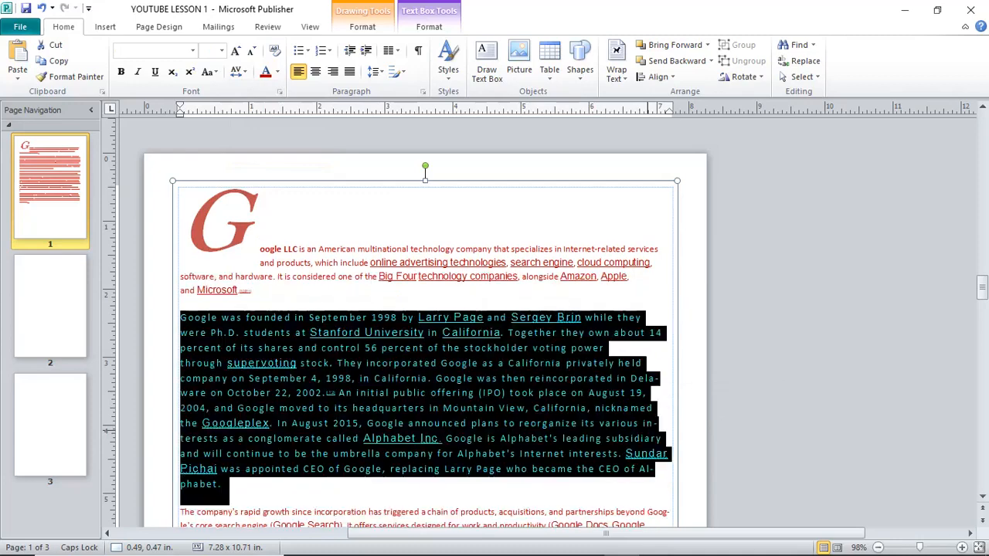
scroll(554, 213, down, 2)
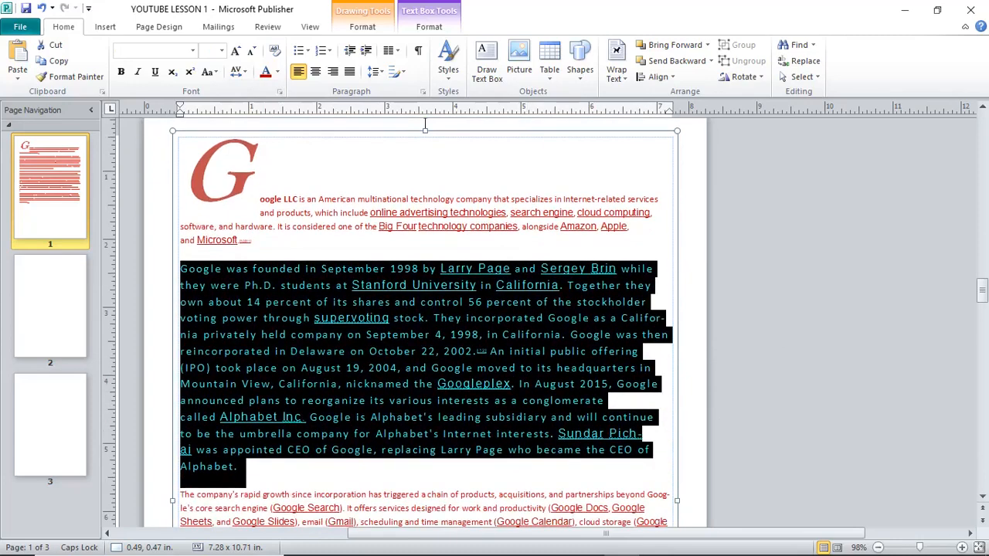
Select the enlarged second paragraph again and set its character spacing to Loose.
click(553, 212)
drag(238, 468, 181, 256)
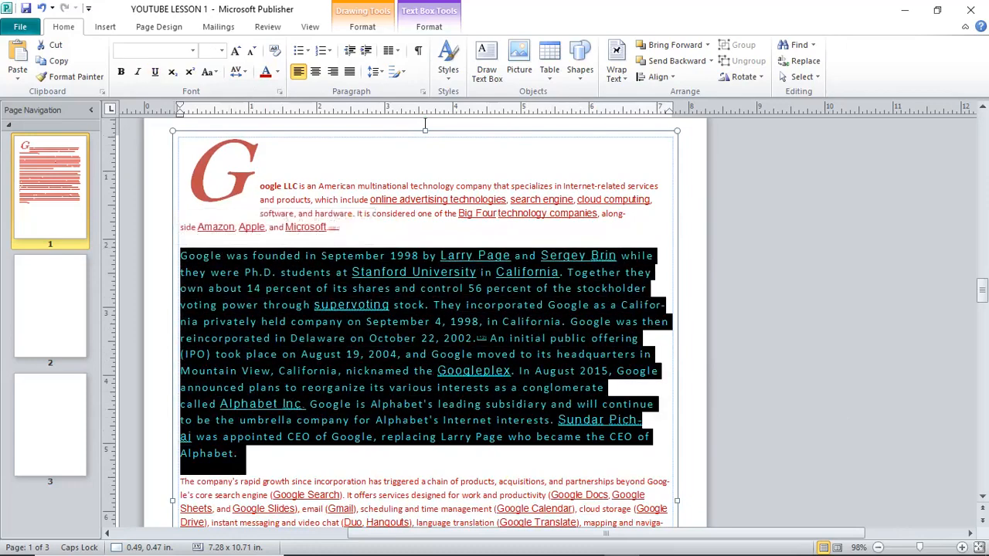
click(241, 71)
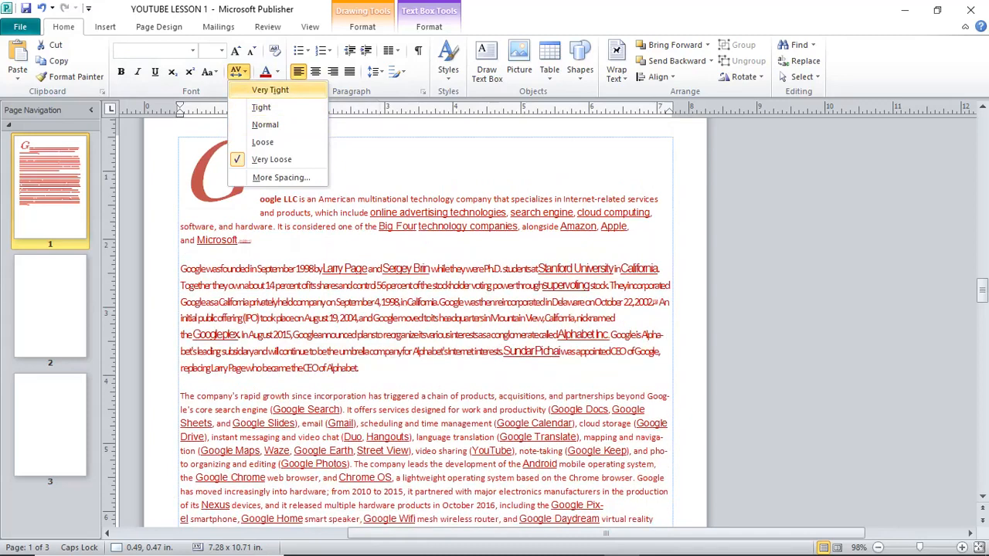
click(263, 142)
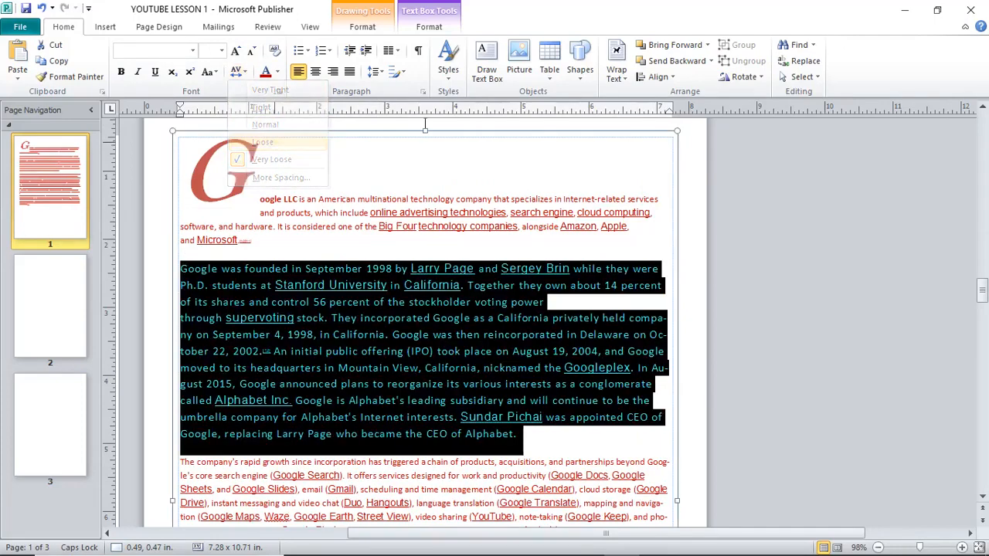
click(316, 198)
Select the third paragraph, beginning "The company's rapid growth", and apply custom tracking of 125% in the Character Spacing settings.
scroll(329, 340, down, 3)
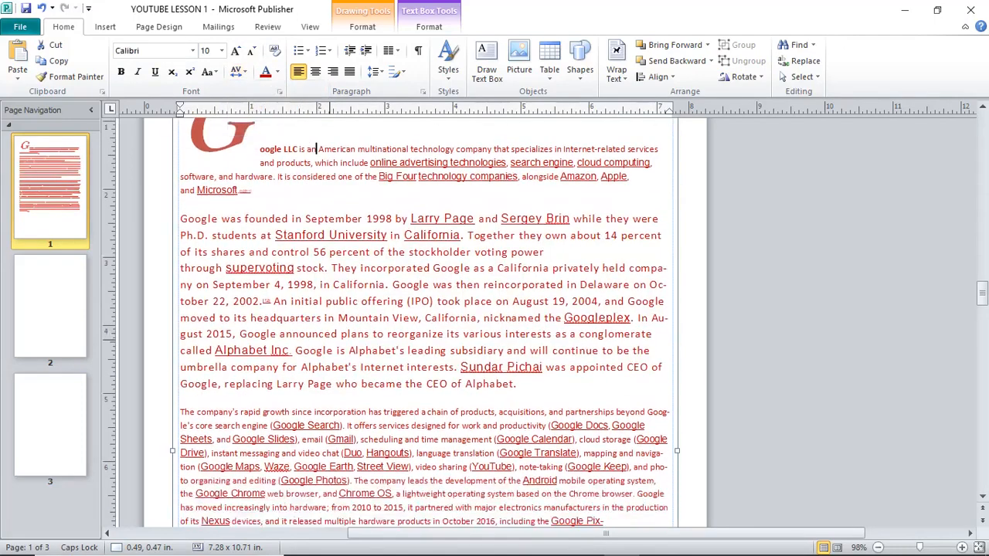
click(186, 443)
drag(187, 443, 182, 281)
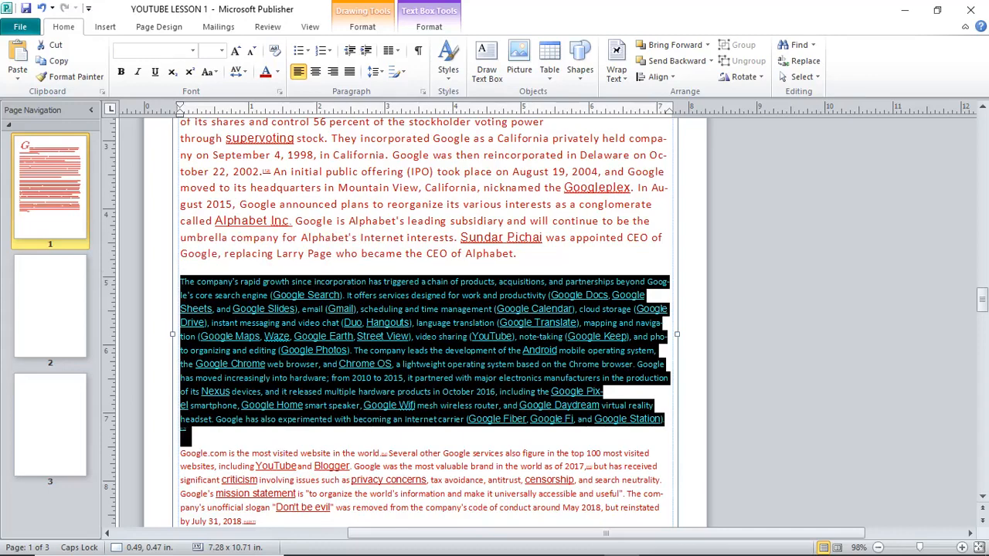
click(237, 71)
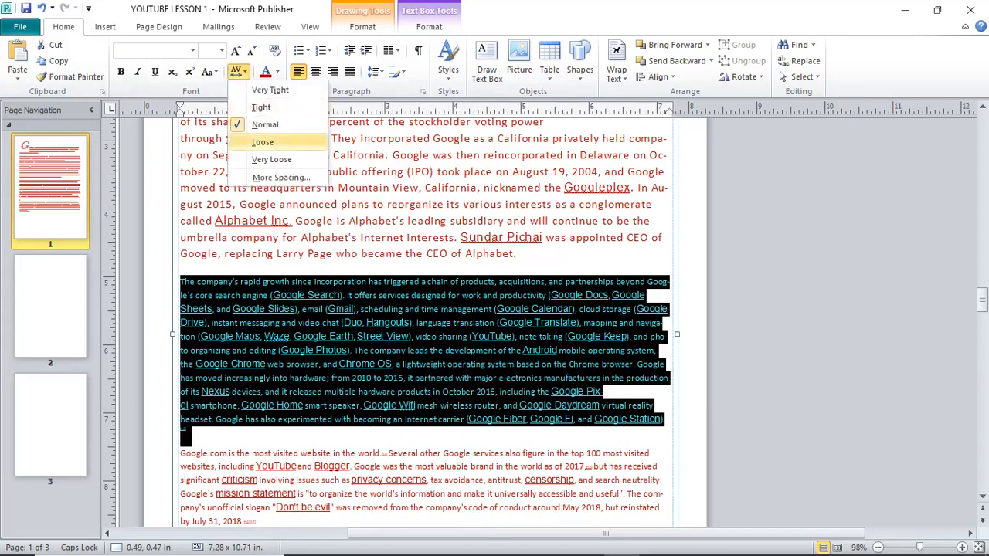
click(281, 177)
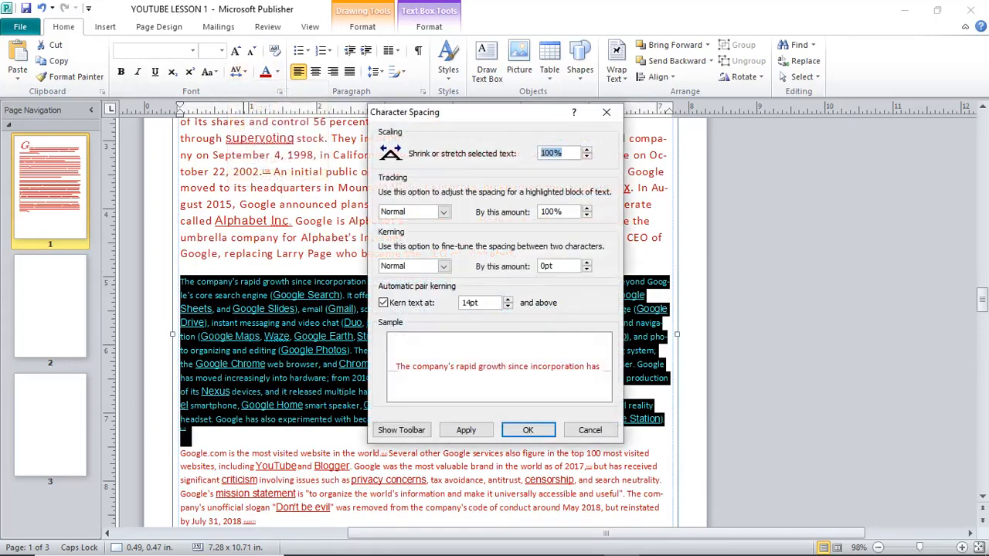
drag(408, 115, 342, 143)
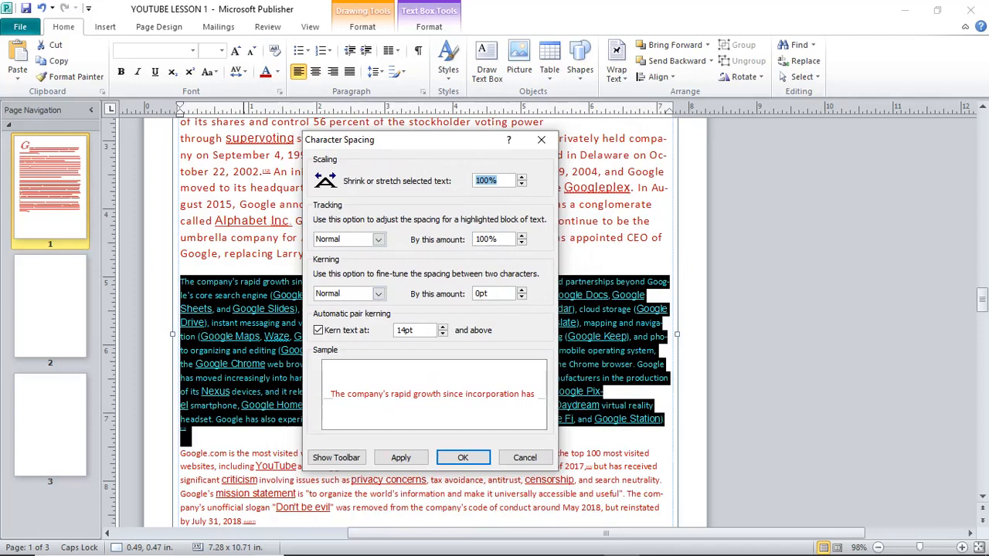
click(379, 239)
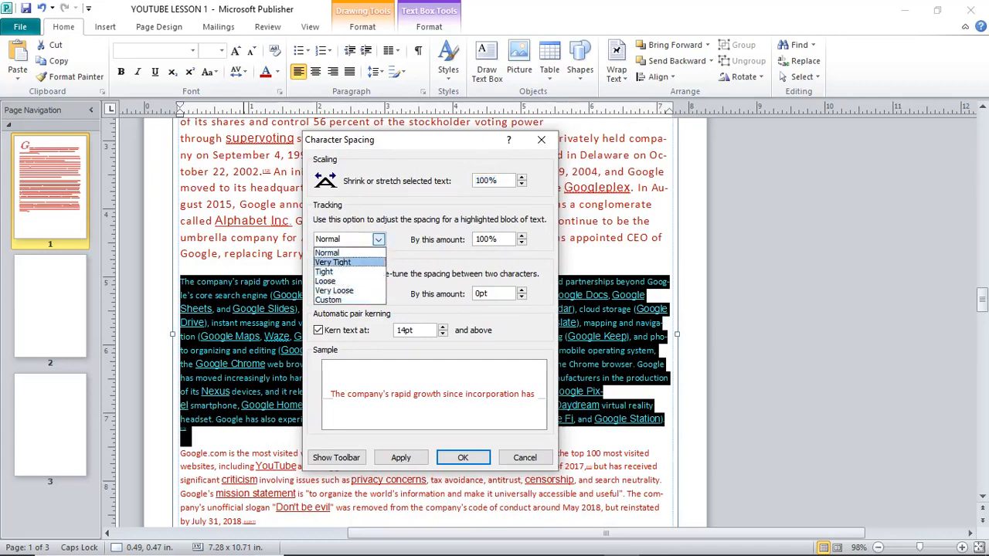
key(Escape)
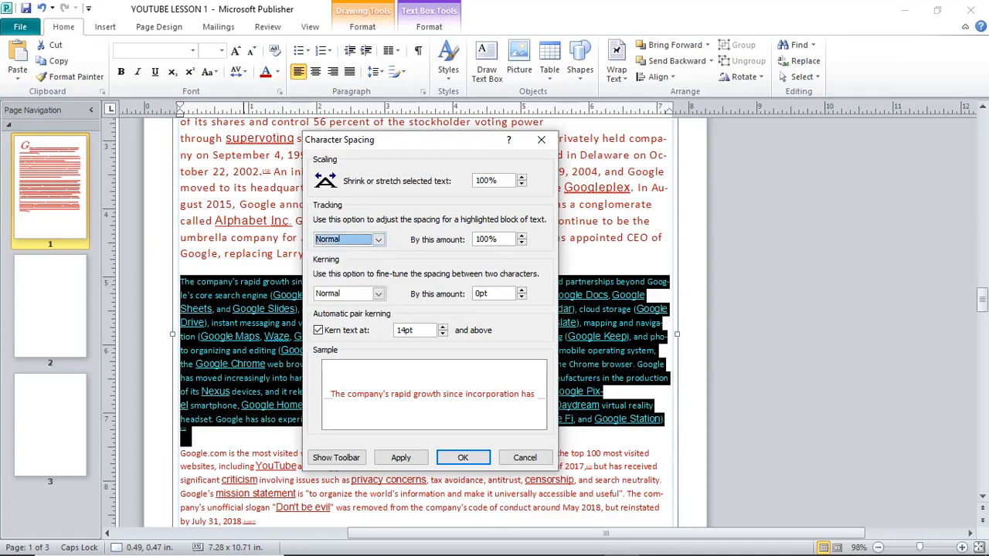
key(Down)
key(Down)
key(Down)
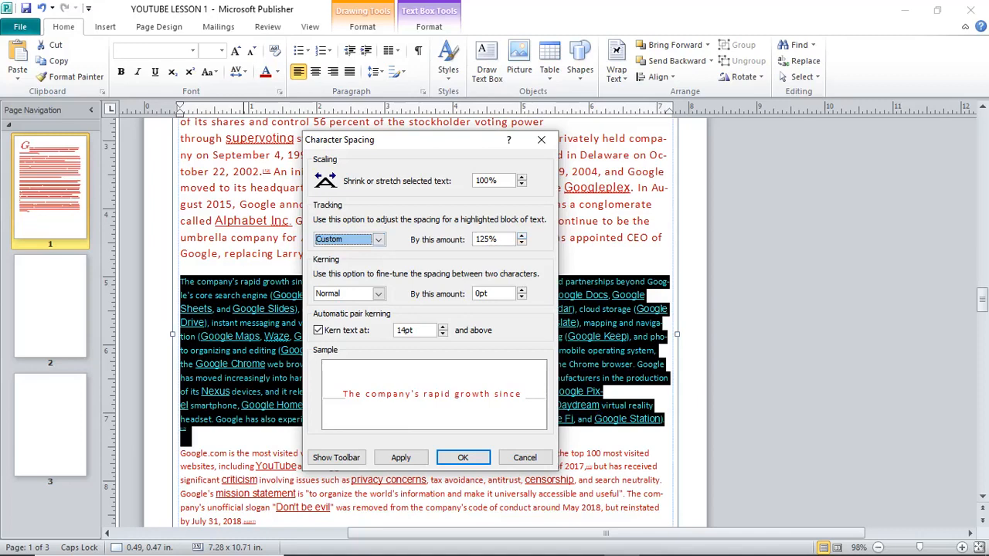
click(401, 457)
key(Tab)
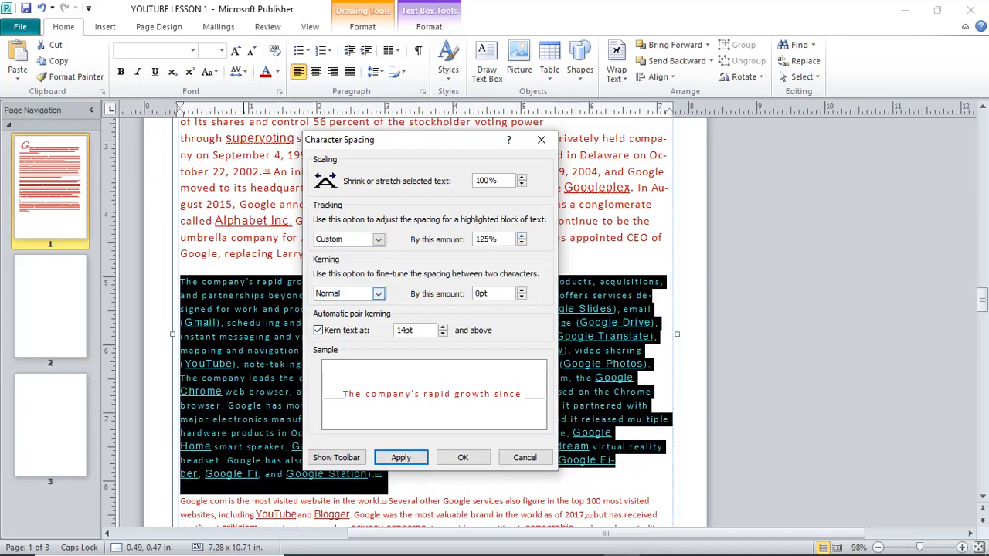
Set the third paragraph's kerning to Expand by 4.5 pt and accept the character spacing settings.
click(378, 294)
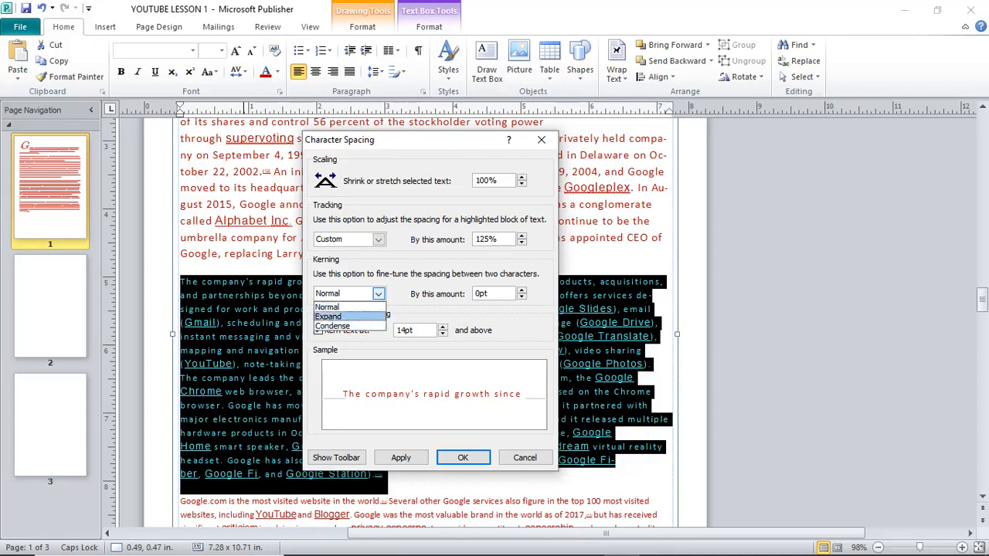
click(329, 316)
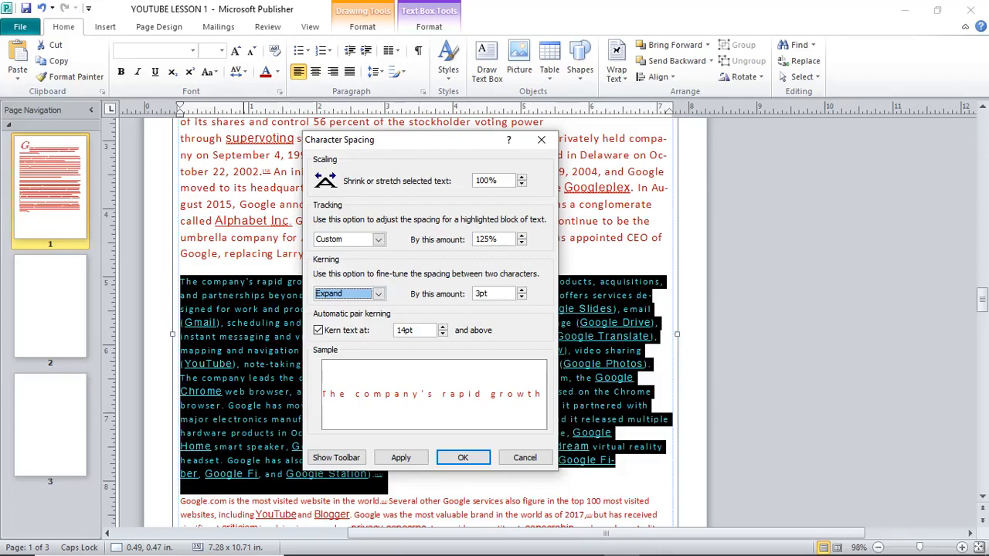
click(523, 290)
click(522, 290)
click(522, 290)
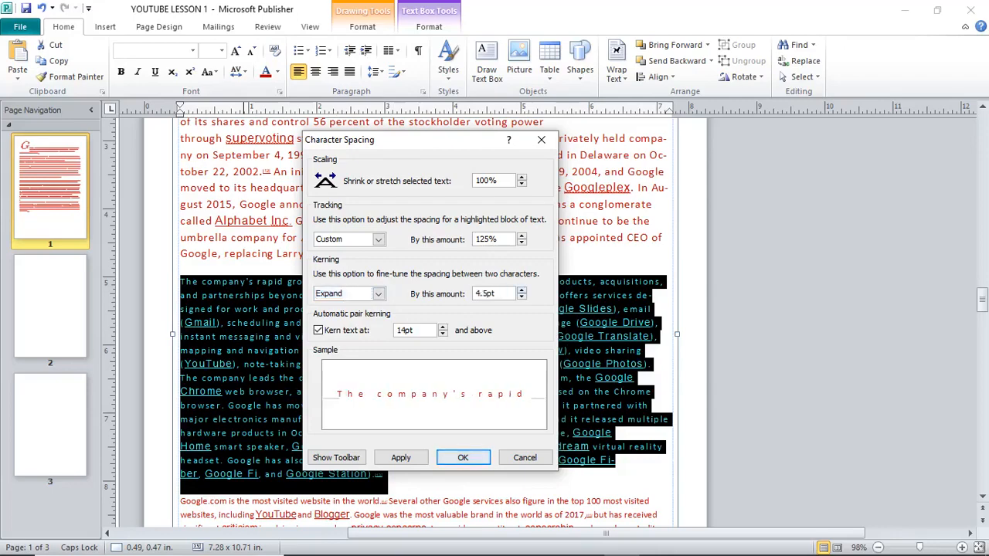
click(463, 457)
drag(468, 295, 498, 308)
Examine the letter spacing of the third paragraph and compare it with the surrounding text on page 1.
scroll(390, 308, down, 1)
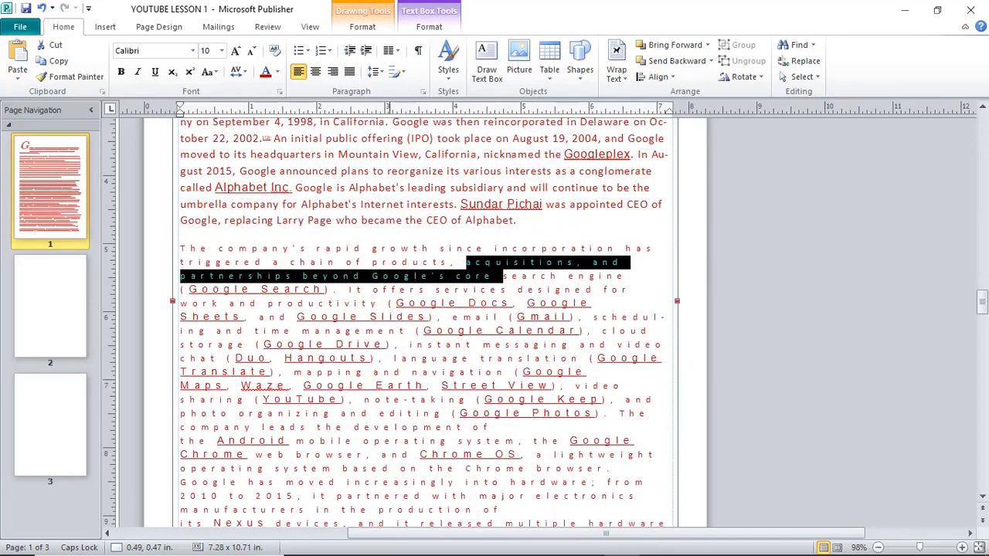
scroll(390, 308, down, 1)
click(353, 297)
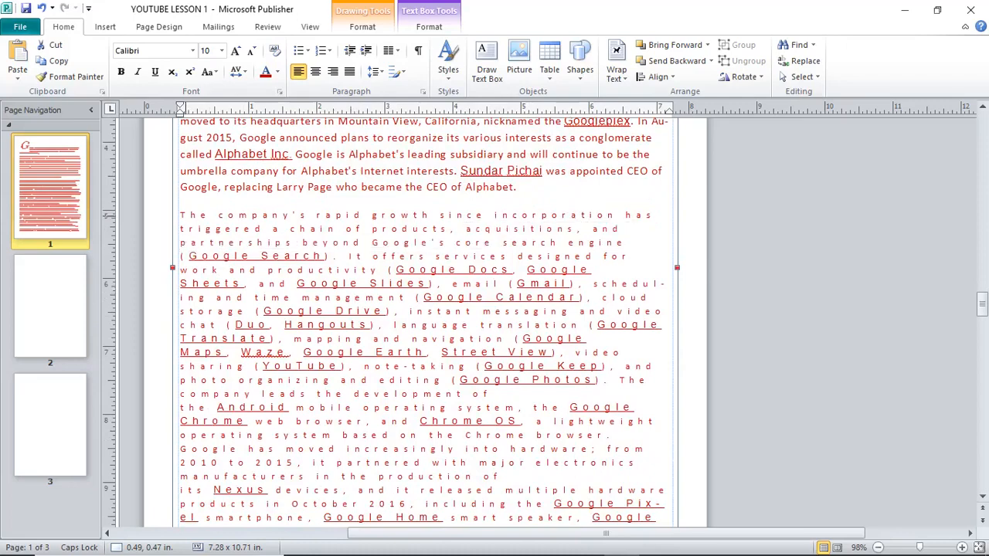
key(ctrl+a)
scroll(425, 324, down, 5)
scroll(425, 324, up, 2)
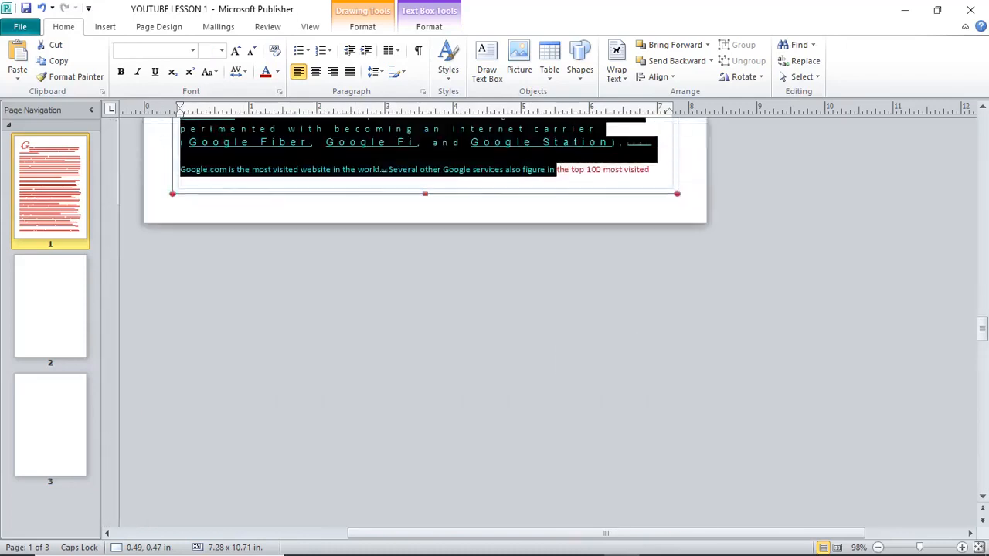
scroll(443, 325, up, 5)
click(734, 309)
scroll(444, 360, up, 3)
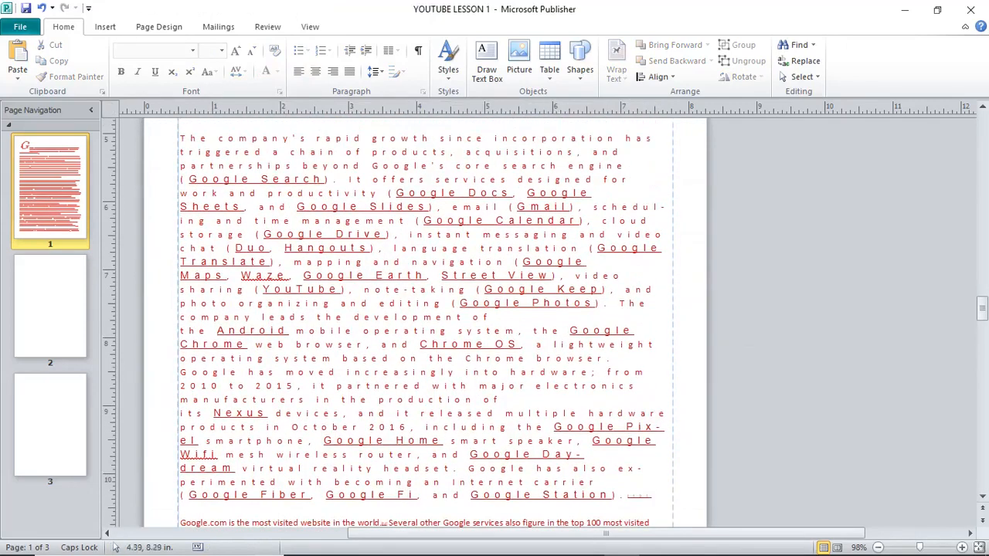
scroll(443, 360, up, 3)
scroll(443, 360, down, 2)
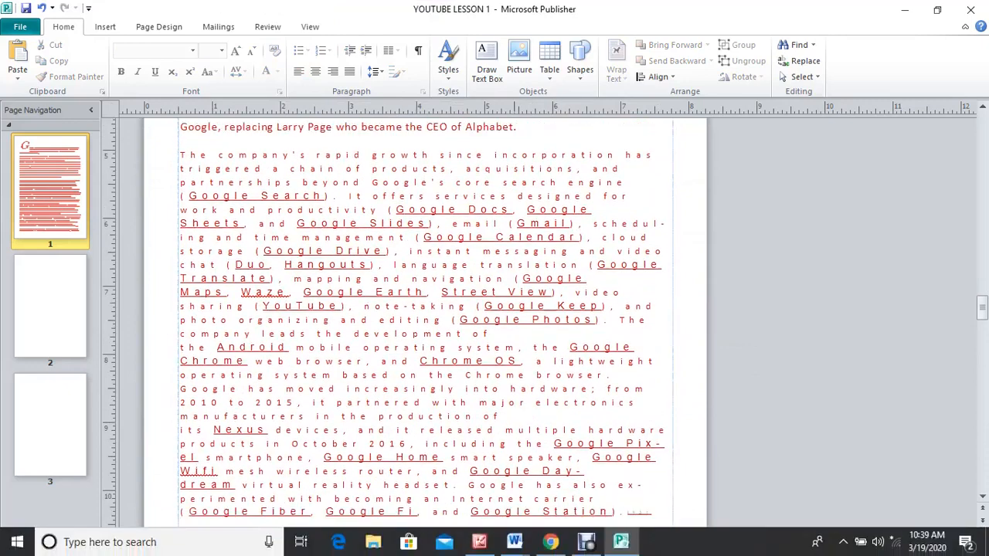
In the Our objectives DTP YOUTUBE LESSON document in Word, enlarge the "Line spacing" bullet to 28 pt, and return to Publisher.
click(515, 541)
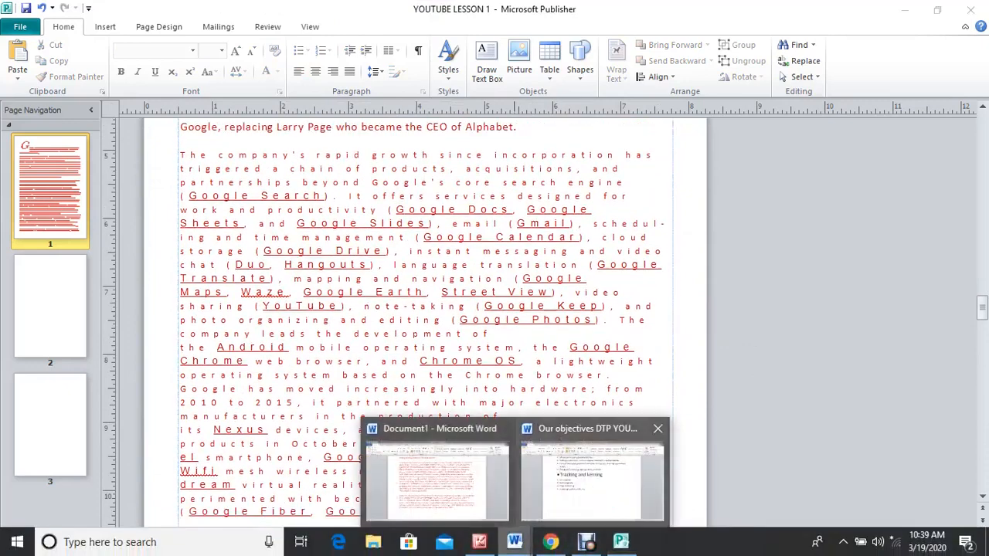
click(592, 479)
drag(580, 234, 268, 233)
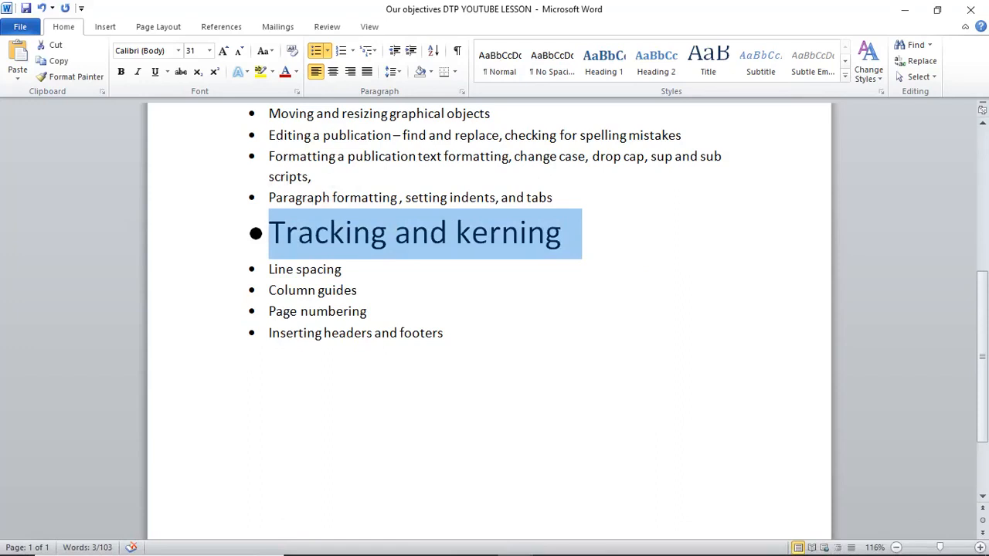
click(357, 290)
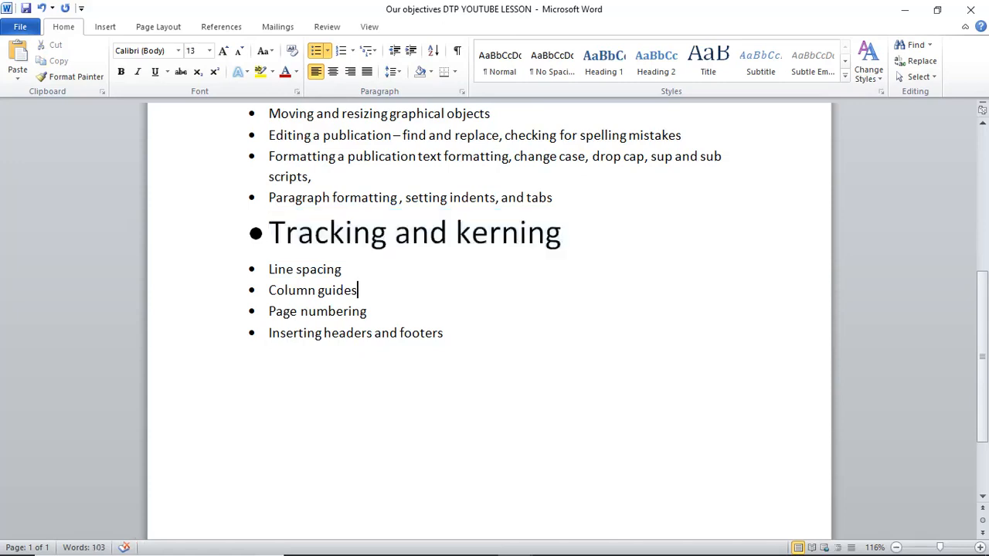
drag(351, 269, 270, 269)
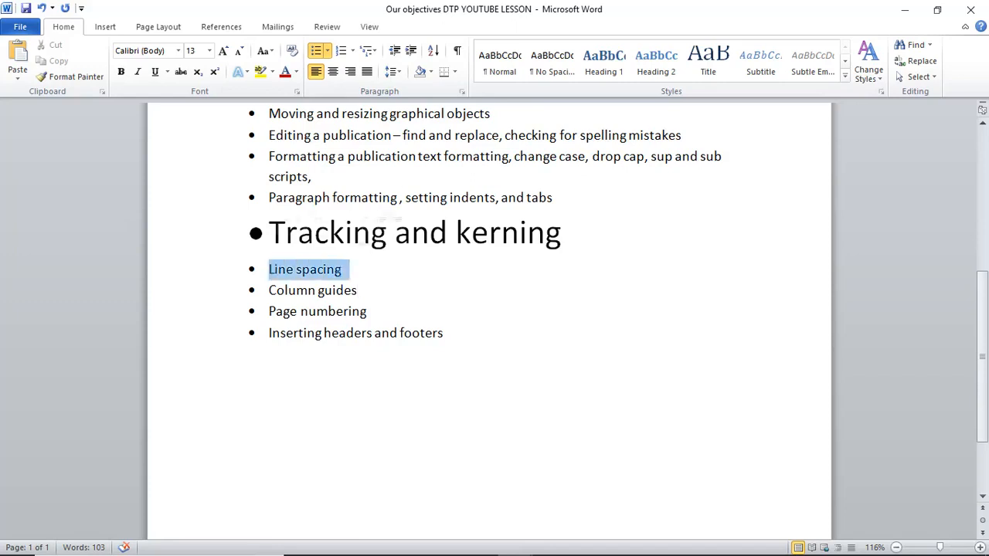
key(ctrl+bracketright)
key(ctrl+bracketright)
key(ctrl+bracketright)
key(ctrl+bracketright)
key(ctrl+bracketright)
key(ctrl+bracketright)
key(ctrl+bracketright)
key(ctrl+bracketright)
key(ctrl+bracketright)
key(ctrl+bracketright)
key(ctrl+bracketright)
key(ctrl+bracketright)
key(ctrl+bracketright)
key(ctrl+bracketright)
key(ctrl+bracketright)
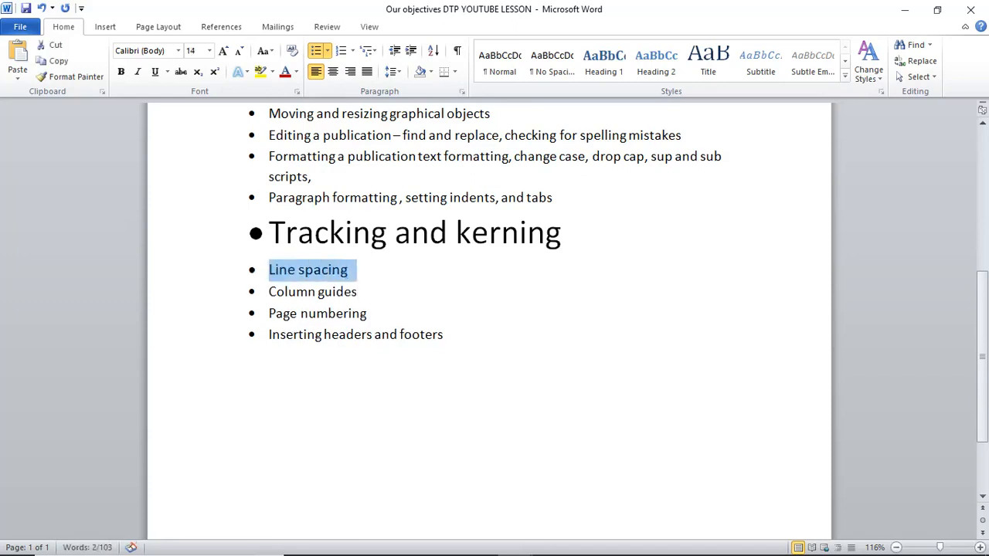
scroll(489, 321, down, 2)
scroll(489, 321, down, 1)
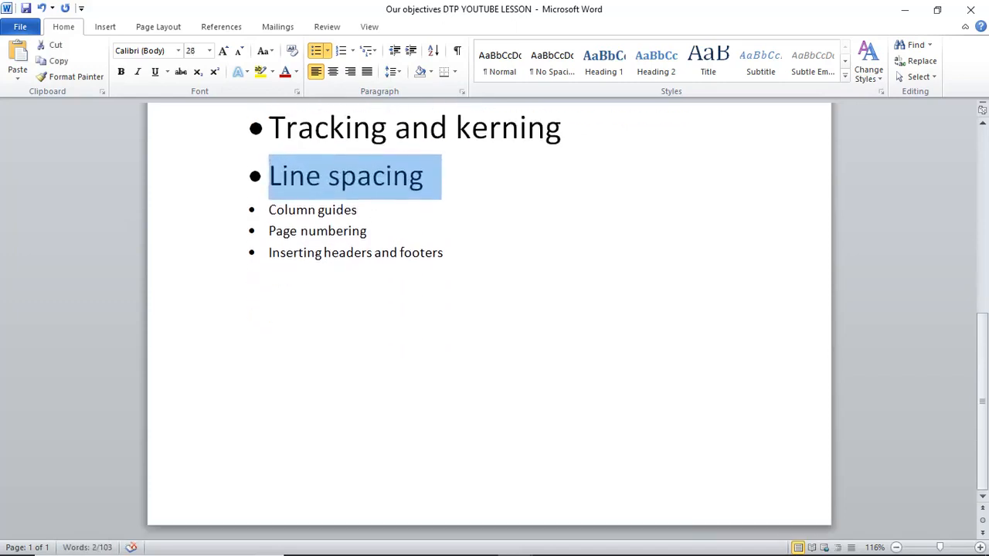
click(621, 551)
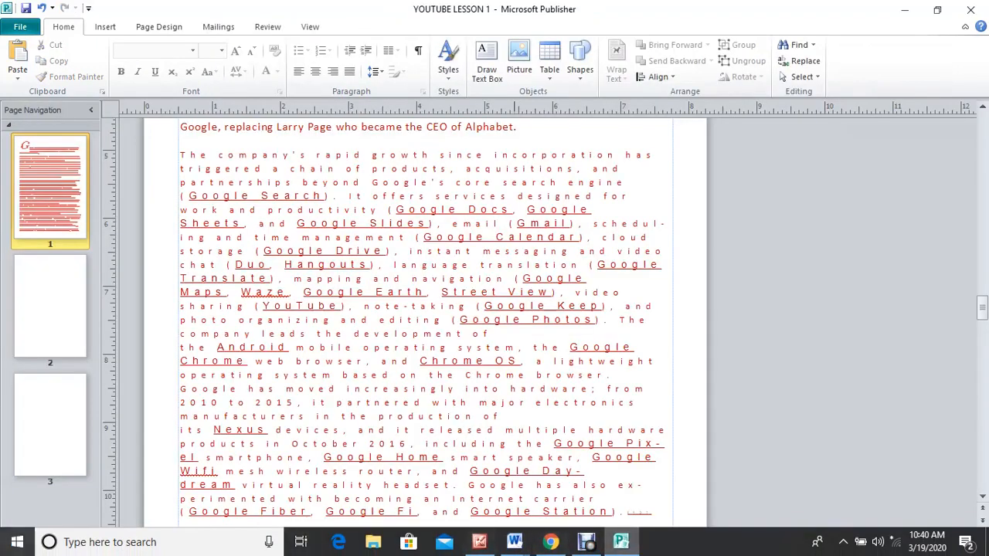
Undo the third paragraph's last kerning change and set its line spacing to 2.0.
click(42, 9)
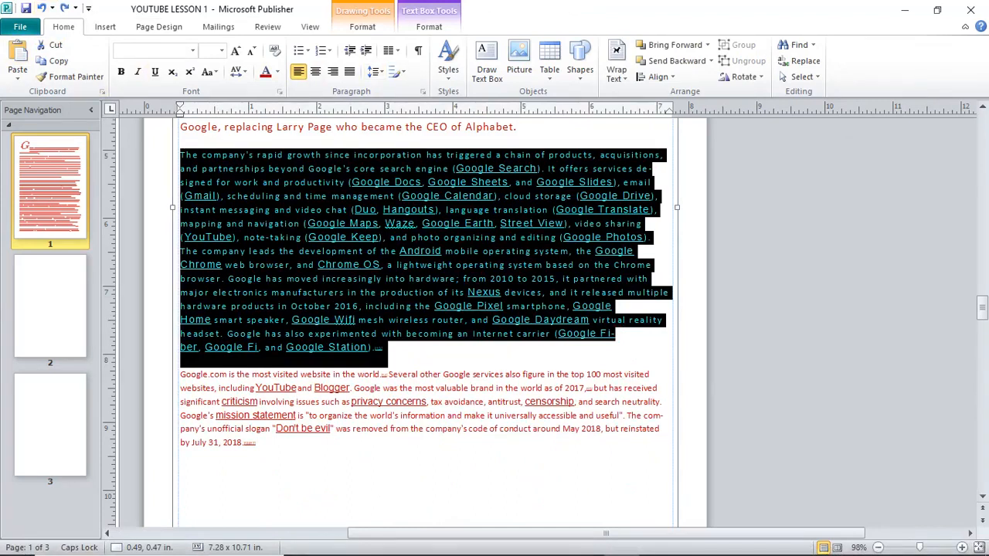
click(374, 71)
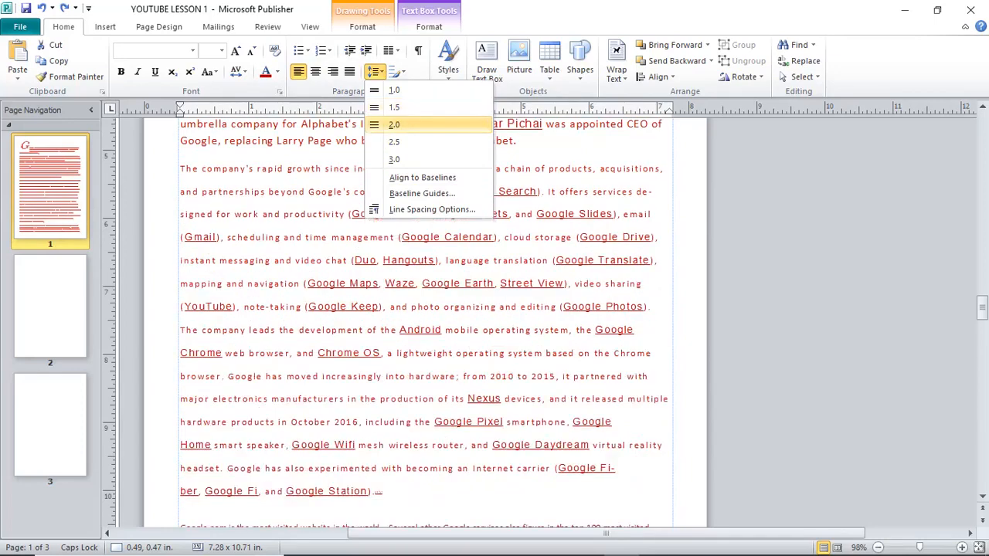
click(394, 124)
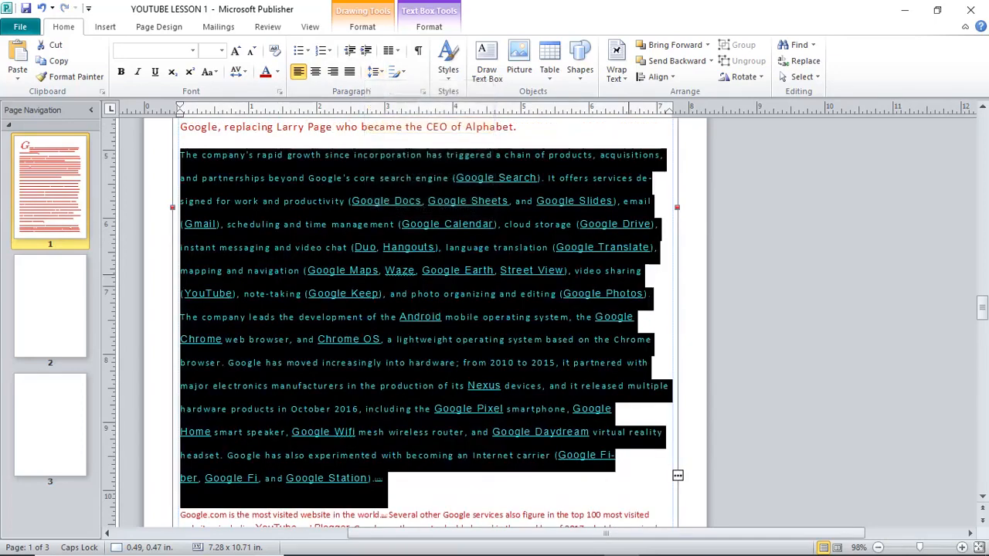
click(629, 271)
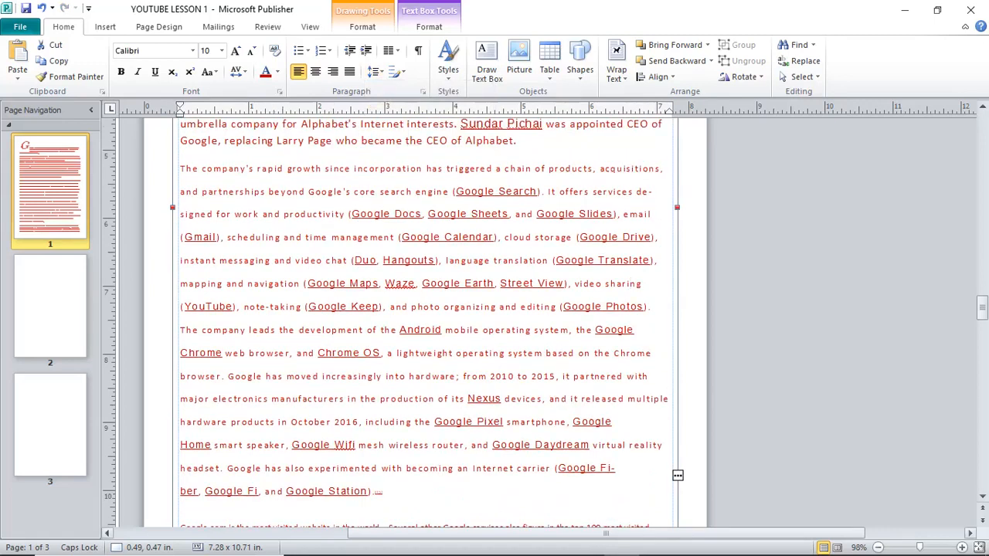
In the Our objectives DTP YOUTUBE LESSON document in Word, enlarge the "Column guides" bullet to 26 pt and make it bold.
mouse_move(543, 555)
mouse_move(514, 542)
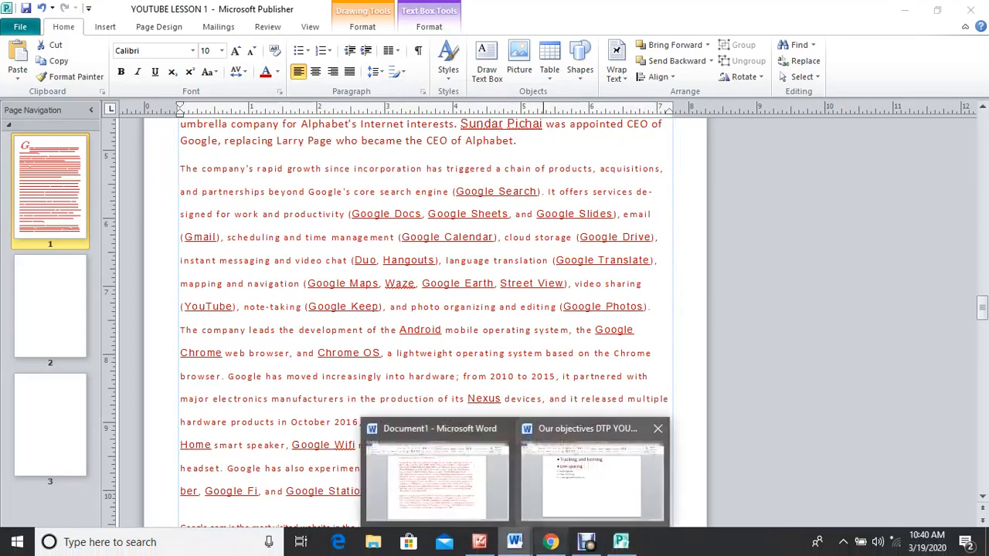
click(654, 516)
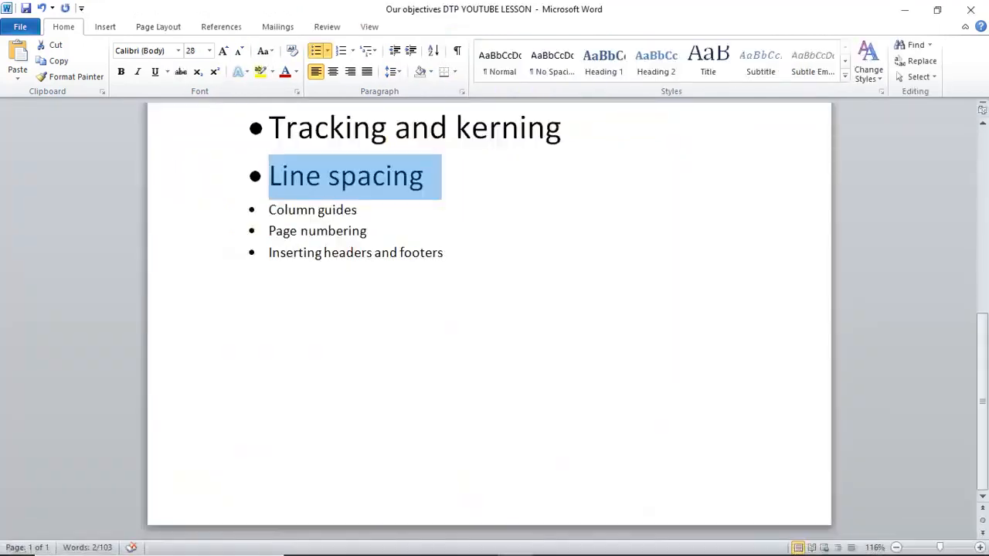
drag(362, 211, 271, 212)
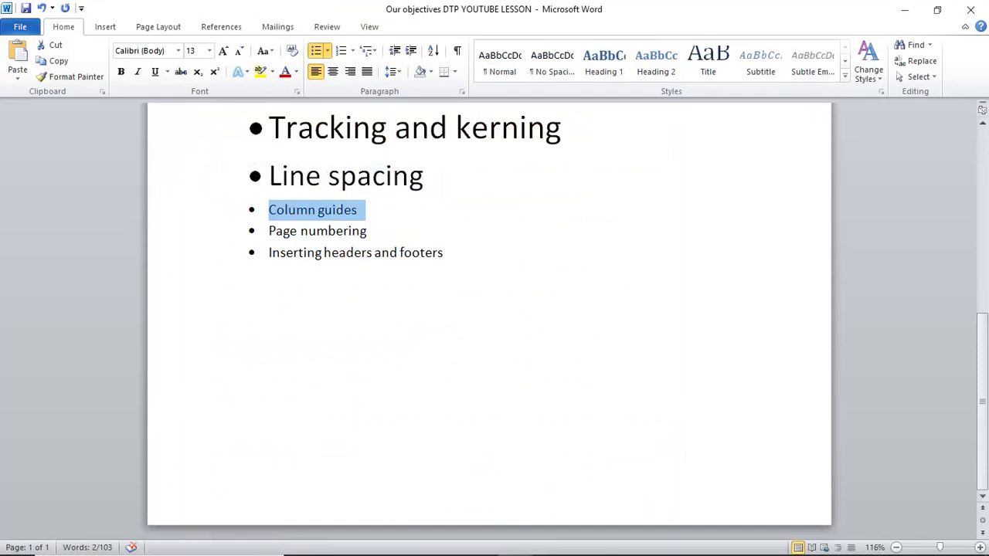
key(ctrl+bracketright)
key(ctrl+bracketright)
key(ctrl+bracketright)
key(ctrl+bracketright)
key(ctrl+bracketright)
key(ctrl+bracketright)
key(ctrl+bracketright)
key(ctrl+bracketright)
key(ctrl+bracketright)
key(ctrl+bracketright)
key(ctrl+bracketright)
key(ctrl+bracketright)
key(ctrl+bracketright)
text(]])
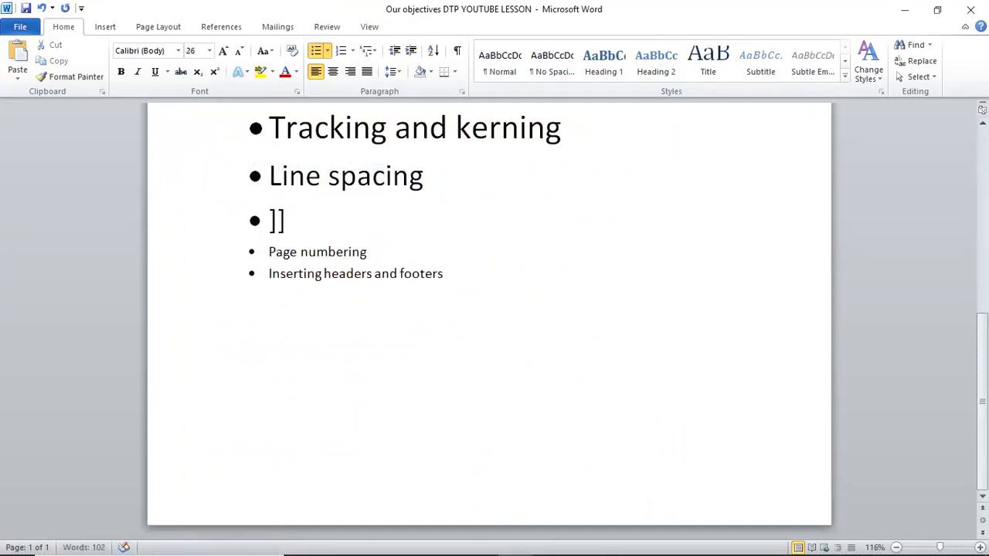
key(ctrl+z)
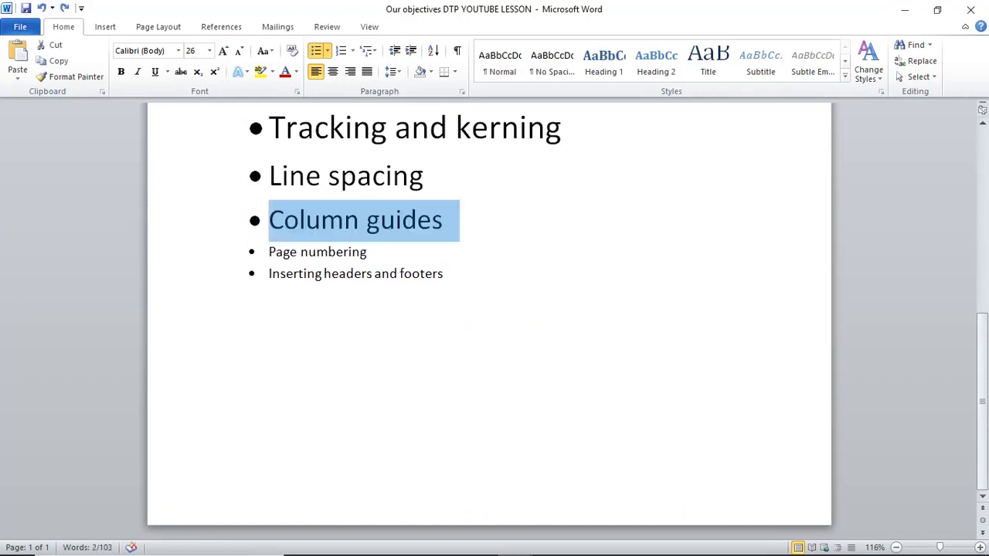
click(121, 72)
click(445, 275)
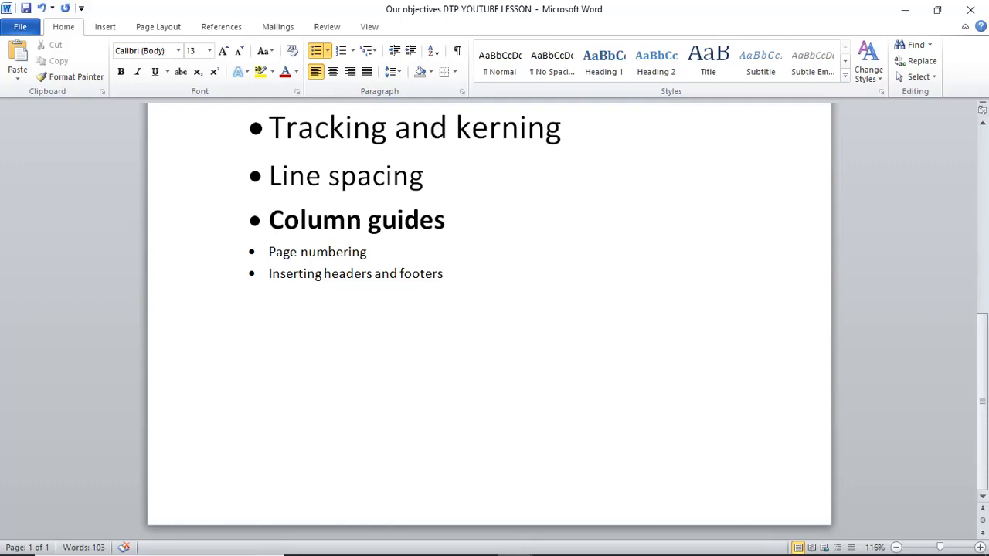
Return to Publisher and undo the third paragraph's line spacing and character spacing, and the latest change to the second paragraph.
mouse_move(587, 544)
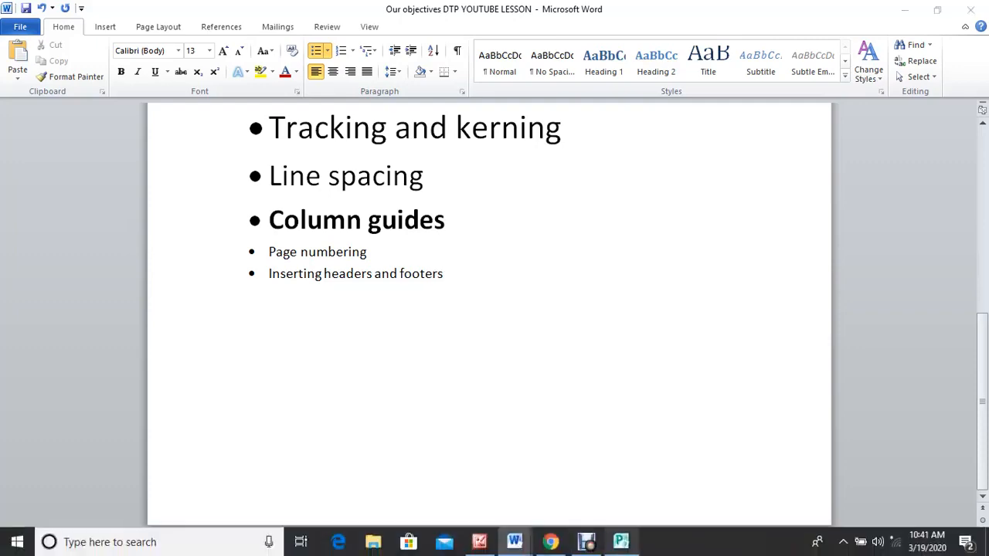
click(621, 542)
click(42, 8)
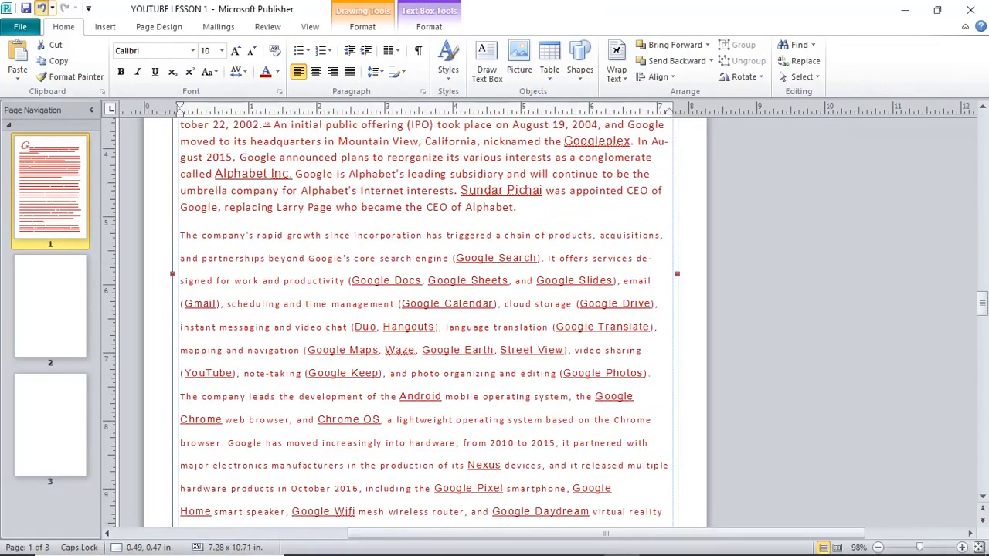
click(42, 9)
click(42, 9)
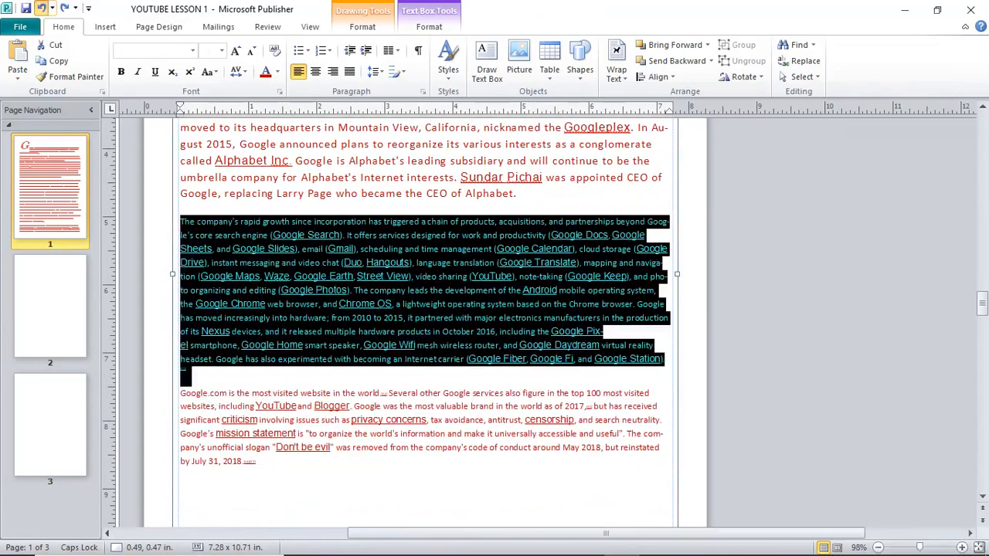
scroll(402, 309, up, 4)
scroll(402, 309, up, 1)
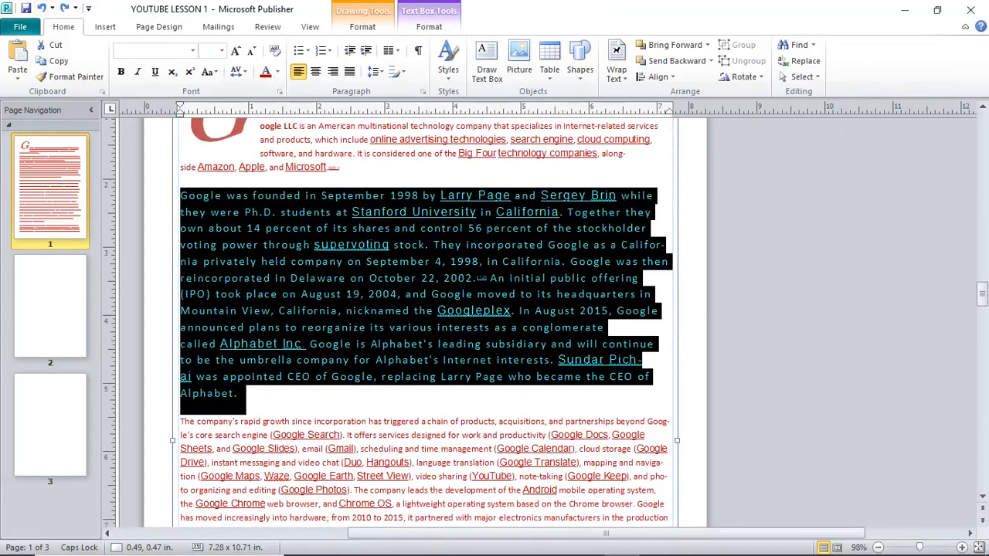
key(ctrl+z)
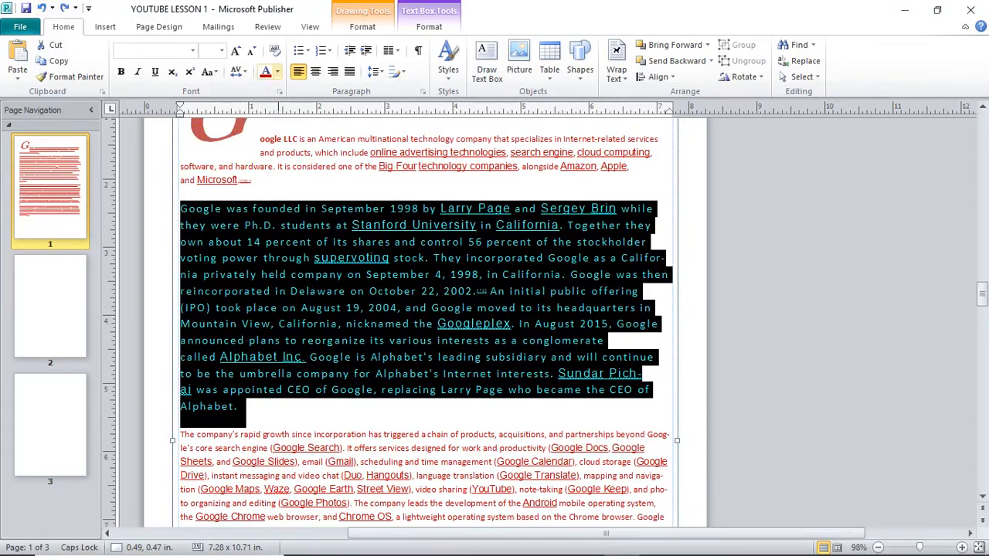
Color the second paragraph, beginning "Google was founded", blue and make it bold.
click(277, 72)
click(350, 177)
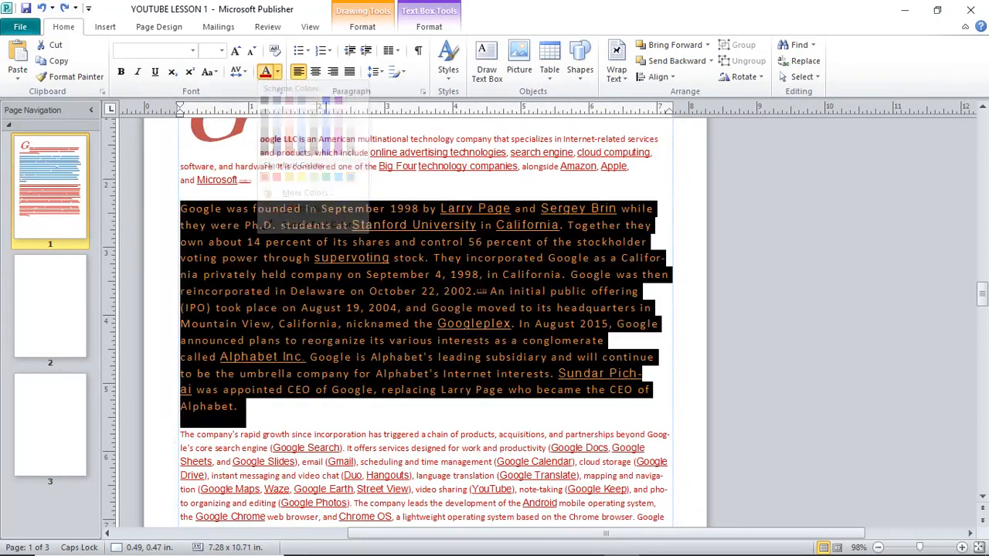
key(ctrl+b)
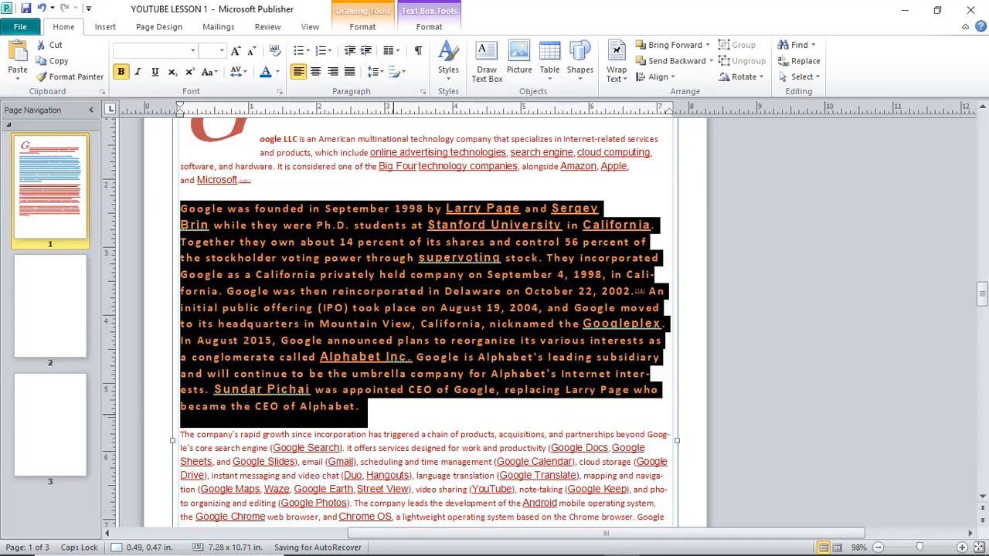
Apply the built-in ruler guides with four columns and a heading to the blank page 2.
click(50, 325)
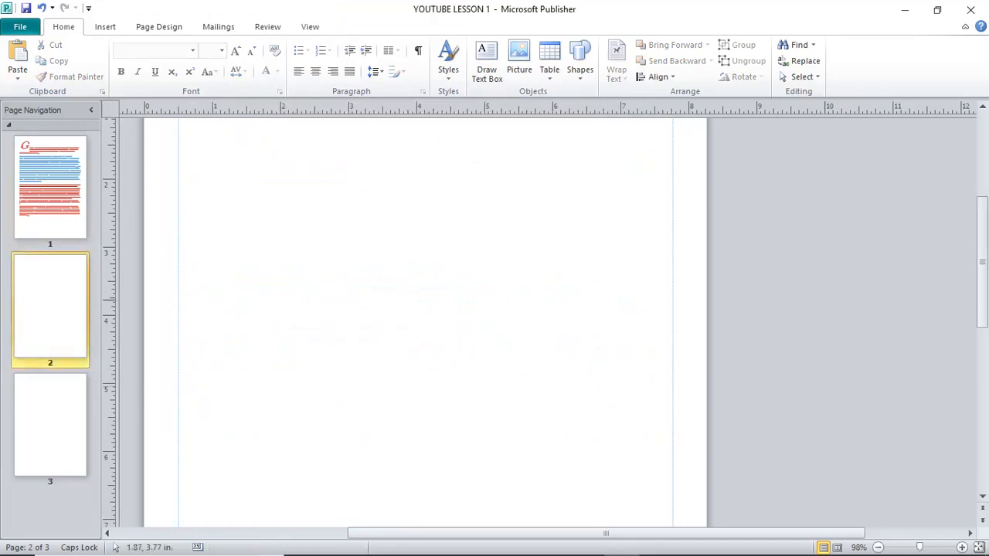
scroll(318, 295, up, 3)
scroll(321, 299, down, 1)
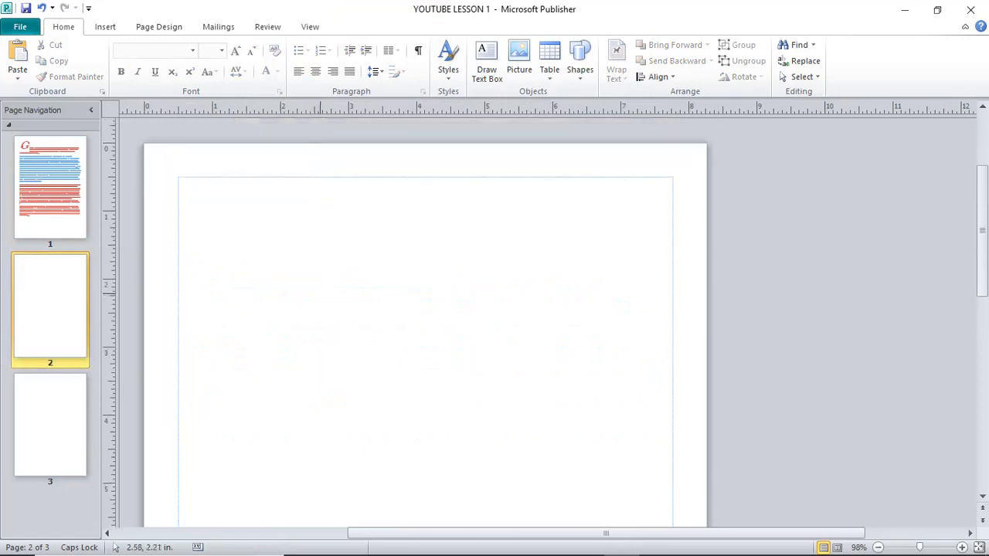
click(158, 26)
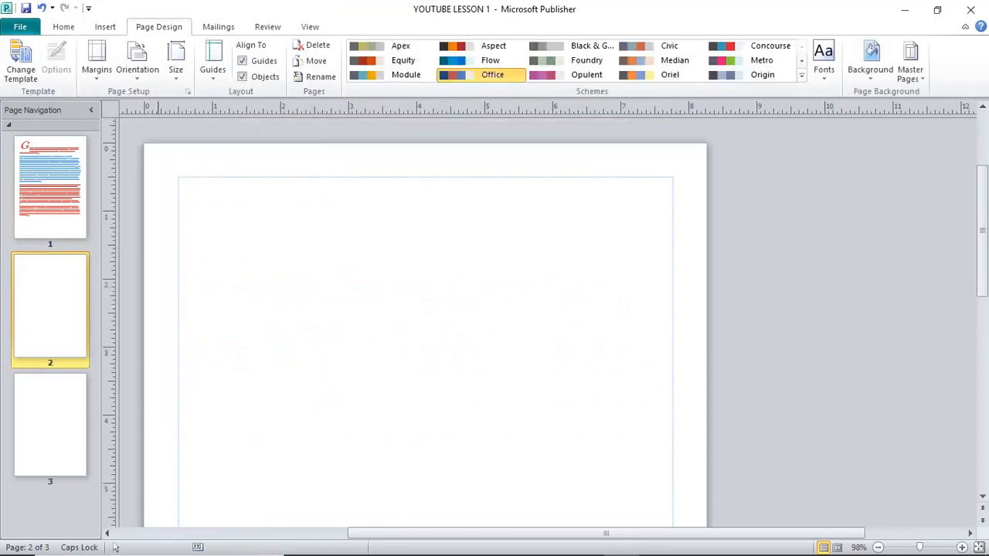
click(212, 62)
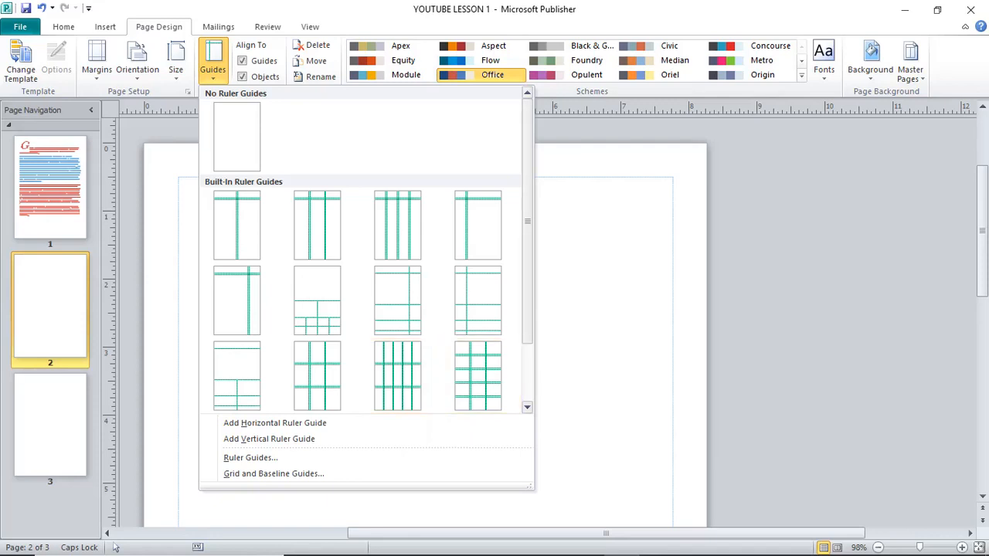
scroll(114, 547, down, 1)
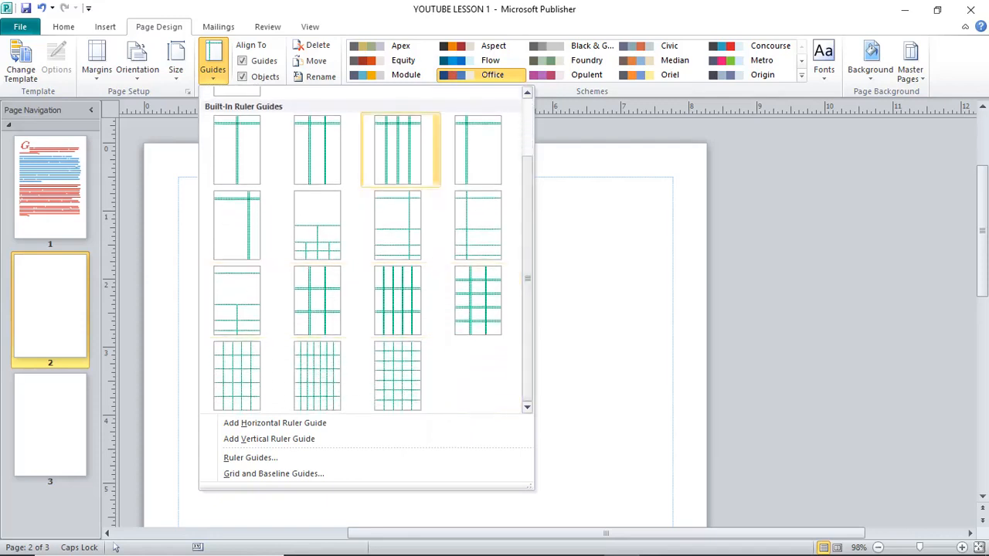
key(Return)
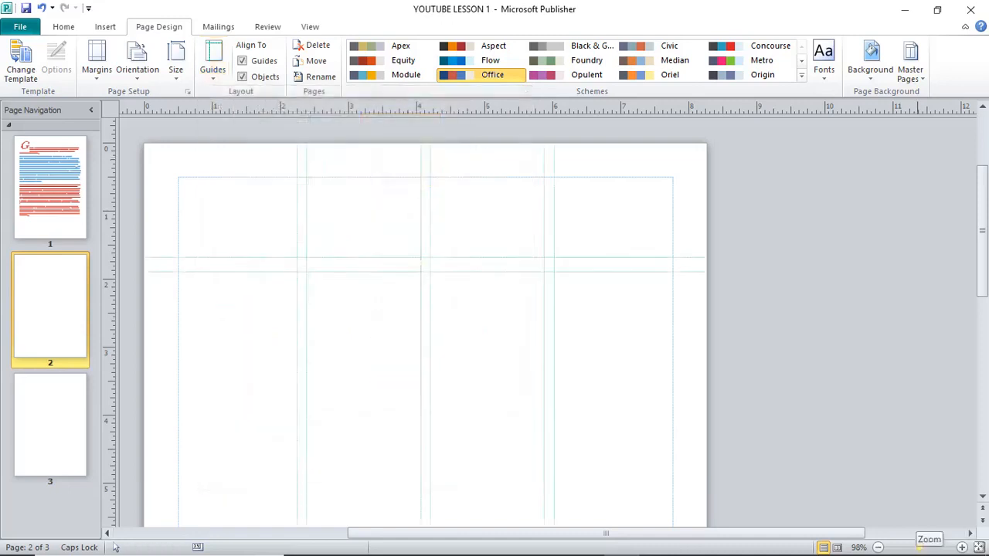
drag(920, 548, 926, 548)
scroll(592, 428, up, 2)
scroll(115, 548, up, 2)
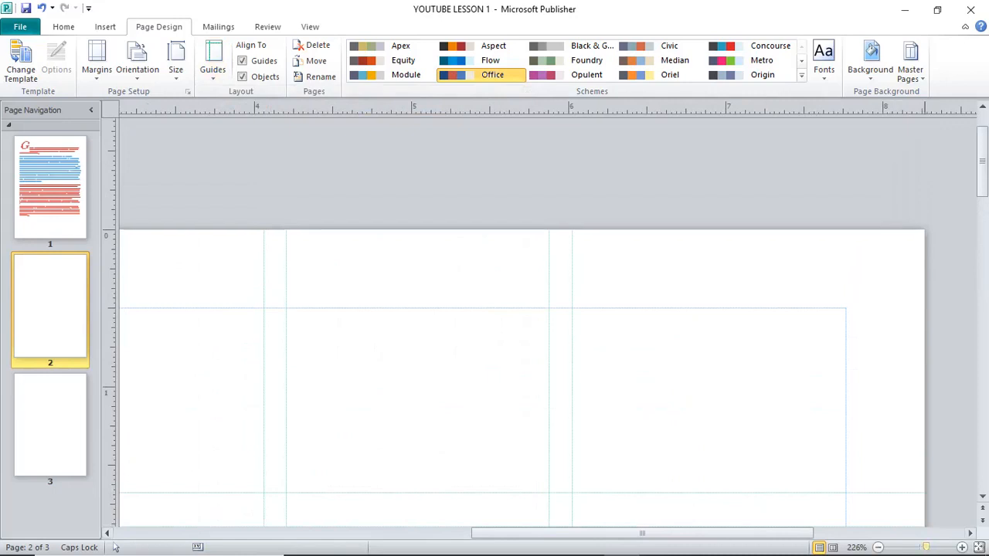
drag(926, 548, 921, 547)
scroll(370, 258, down, 2)
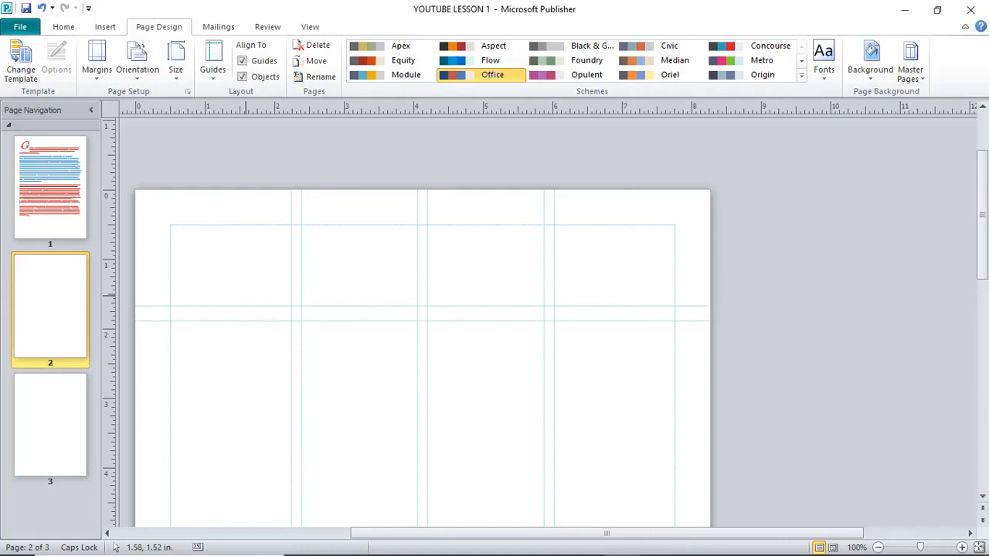
Delete the last two paragraphs on page 1, from "The company's rapid growth" to the end of the text.
click(50, 194)
scroll(410, 361, down, 1)
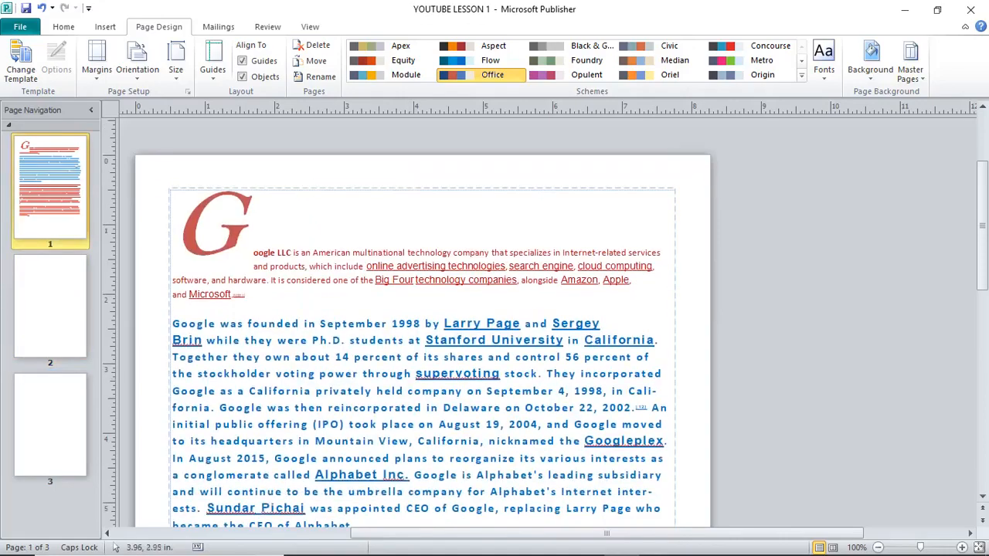
scroll(412, 363, down, 5)
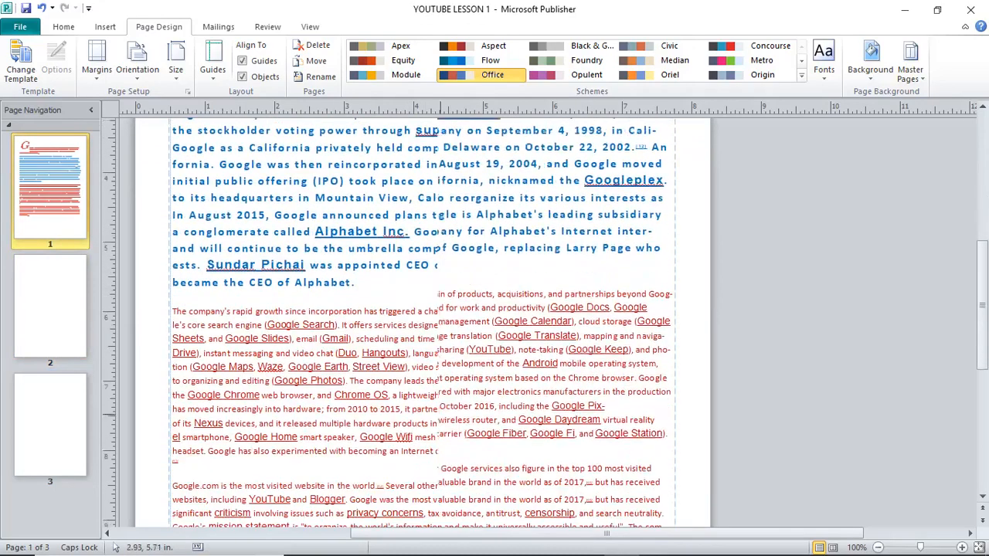
scroll(452, 379, down, 4)
drag(272, 415, 175, 158)
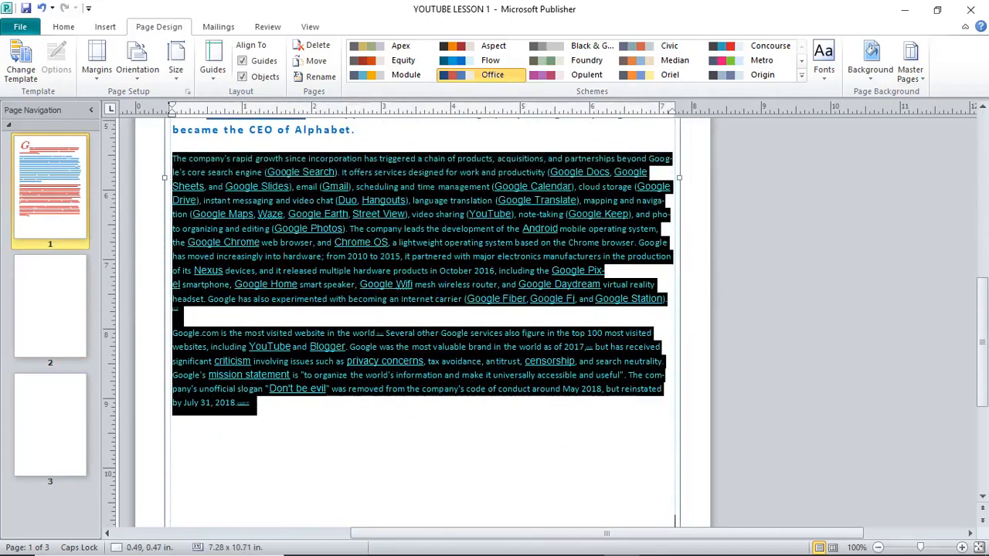
key(Delete)
scroll(423, 324, up, 4)
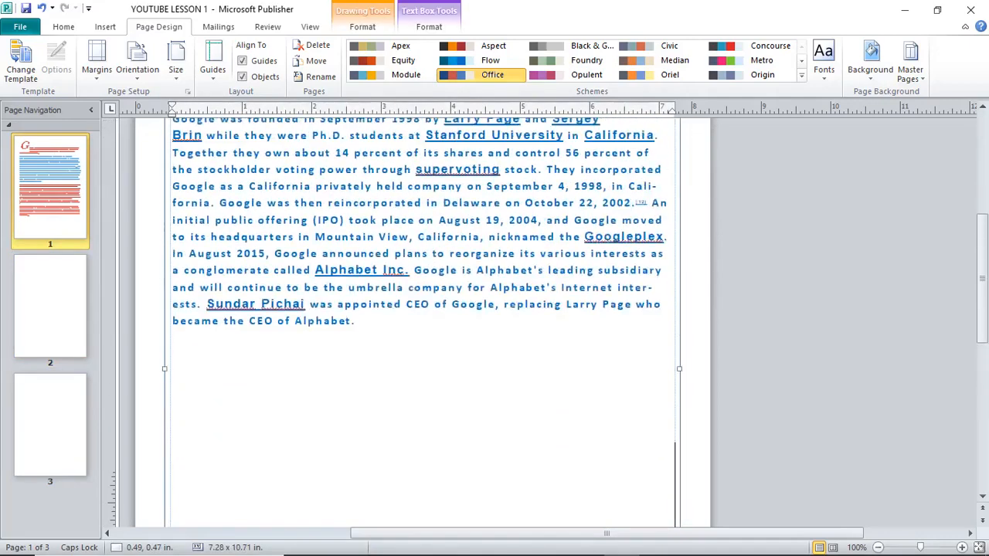
scroll(422, 232, up, 3)
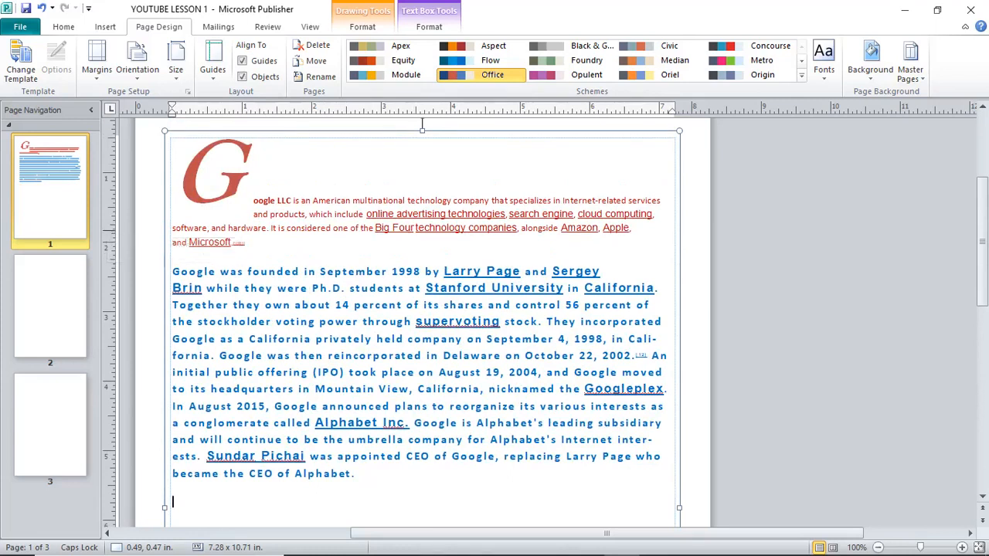
Place a vertical ruler guide at about 3.8 in and a horizontal one at about 3.3 in on page 1, and undo them.
drag(110, 225, 400, 224)
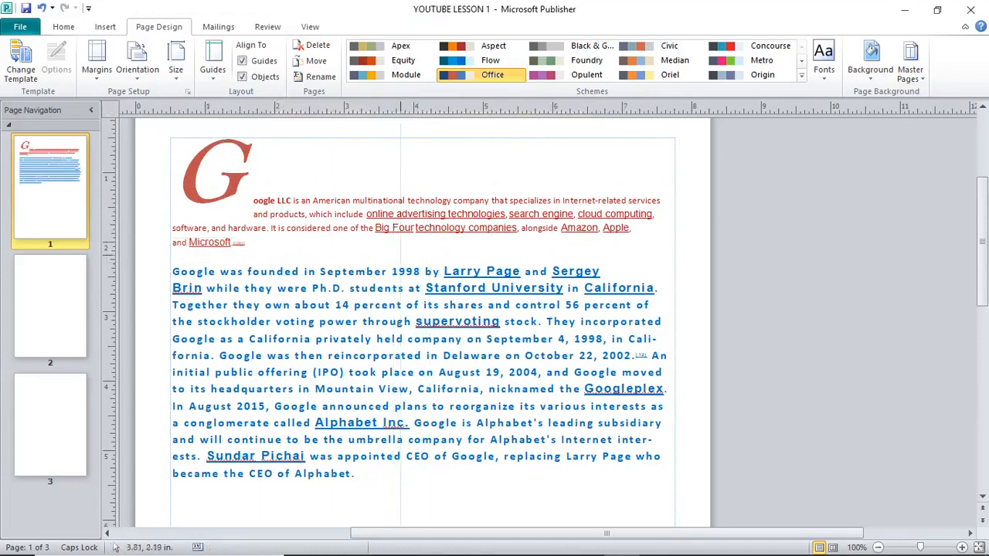
drag(249, 109, 302, 333)
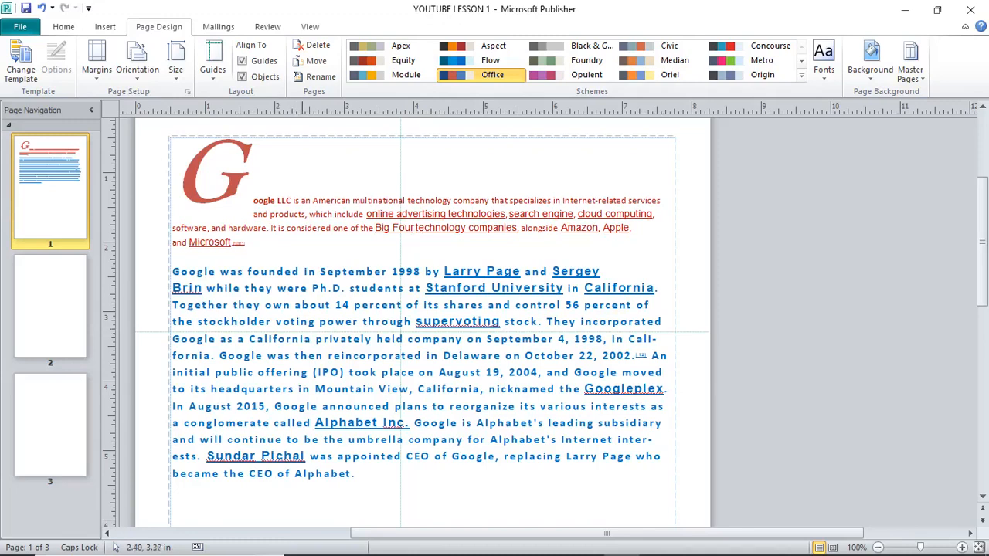
click(41, 8)
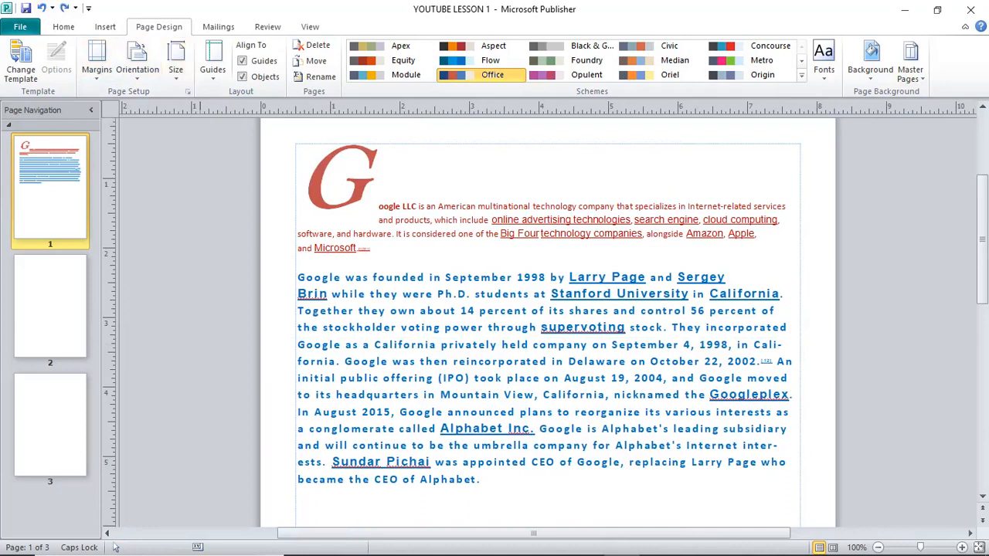
Apply the built-in "2 Columns with Heading" ruler guides to page 1.
click(212, 69)
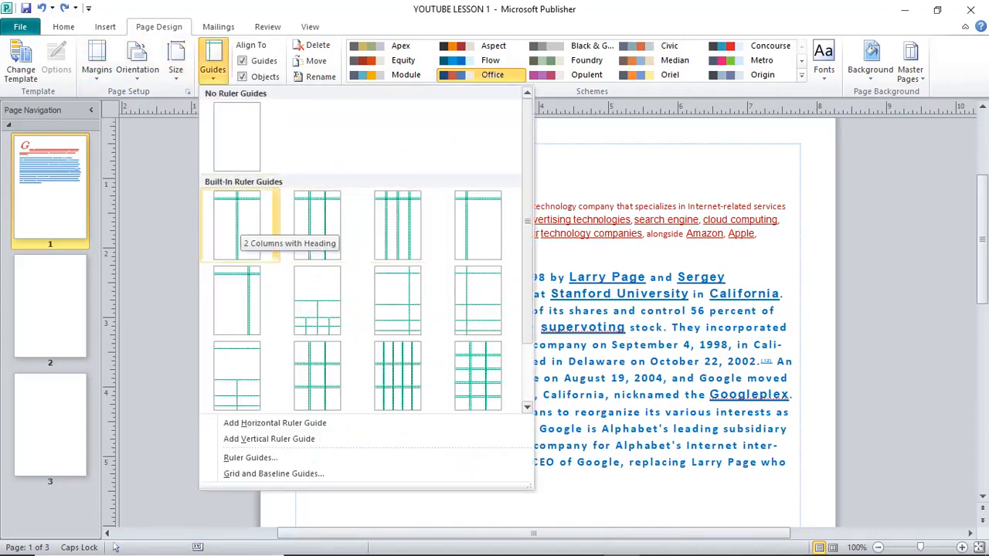
click(238, 226)
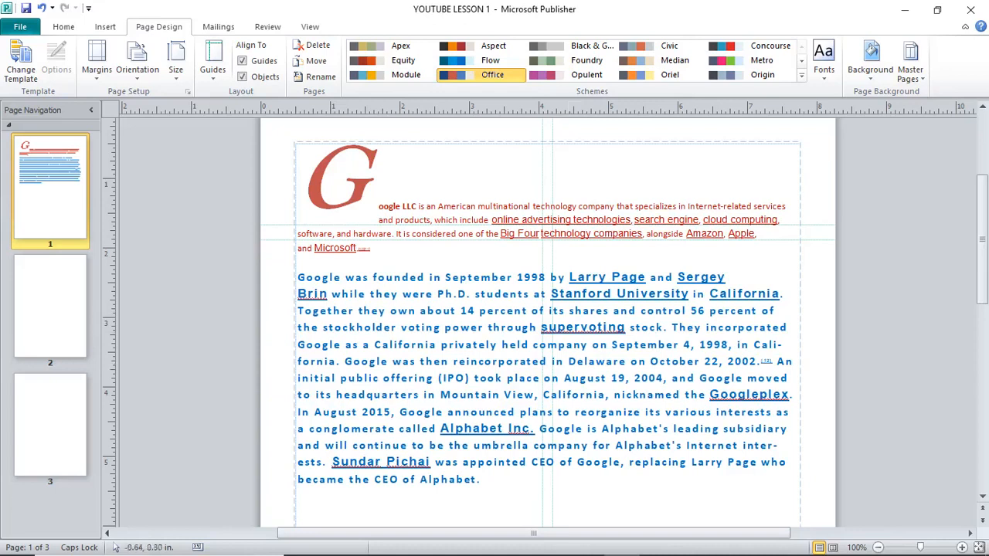
Undo the built-in guides on page 1 and place a horizontal ruler guide at about 3.3 in and a vertical one at about 4.1 in.
click(42, 8)
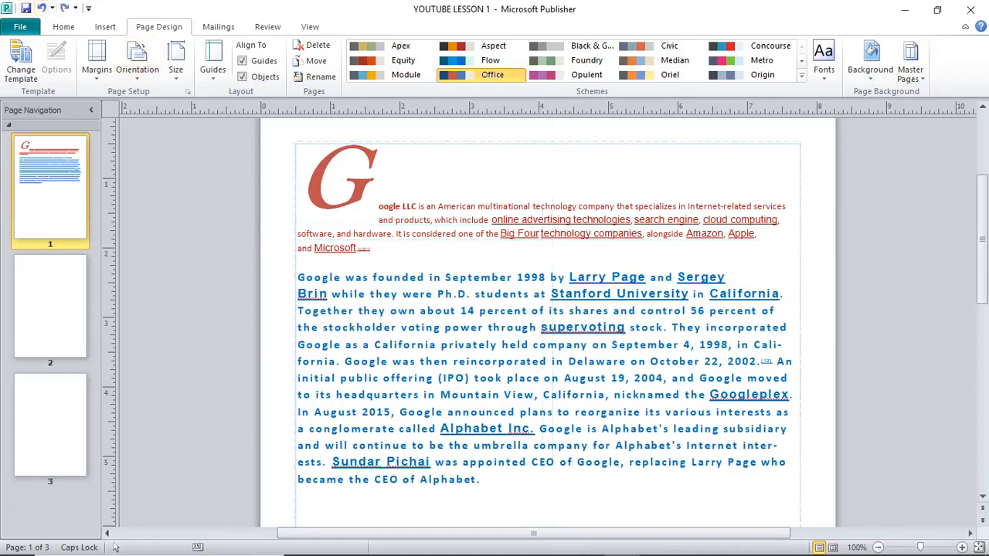
drag(578, 109, 578, 338)
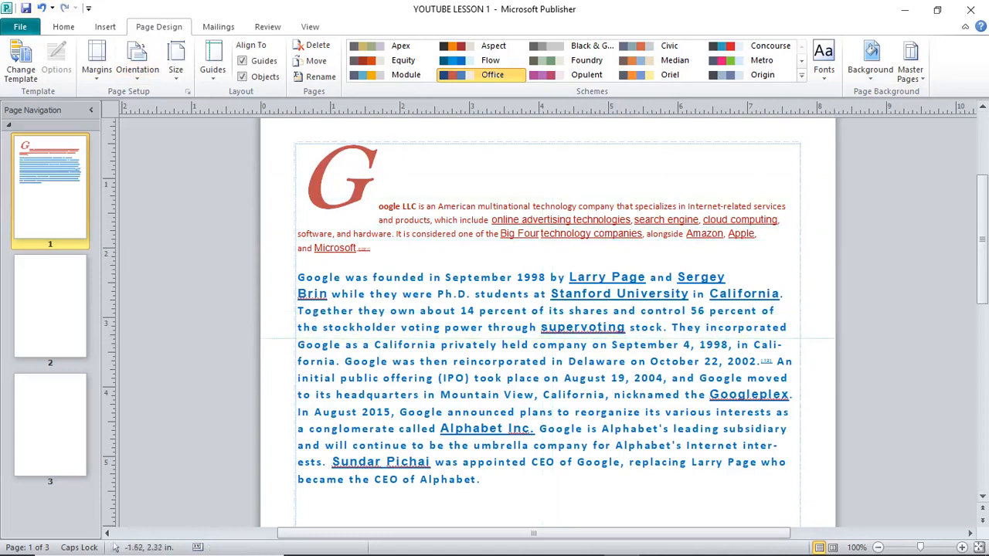
drag(506, 320, 545, 320)
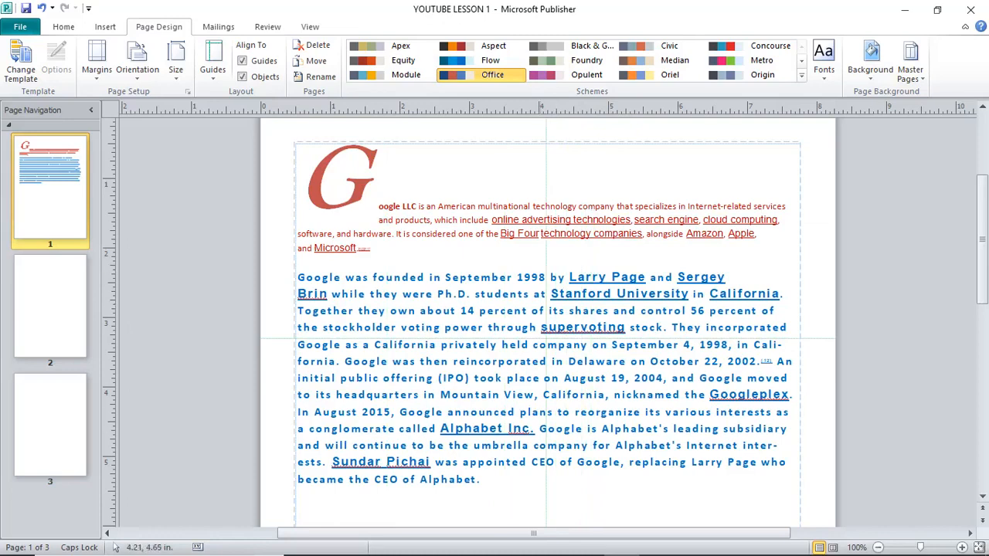
Split all the text in page 1's text box into two columns.
drag(495, 485, 332, 175)
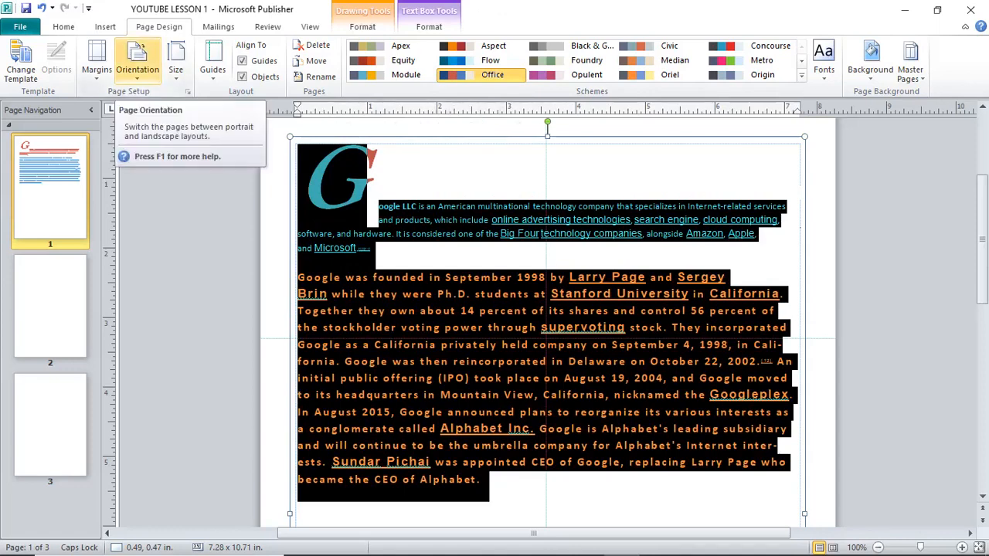
click(64, 26)
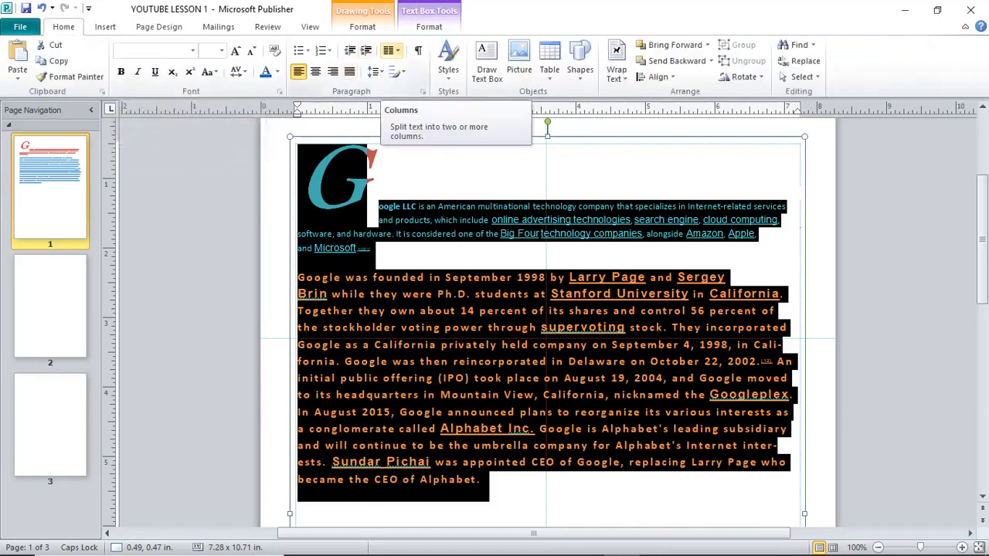
click(391, 51)
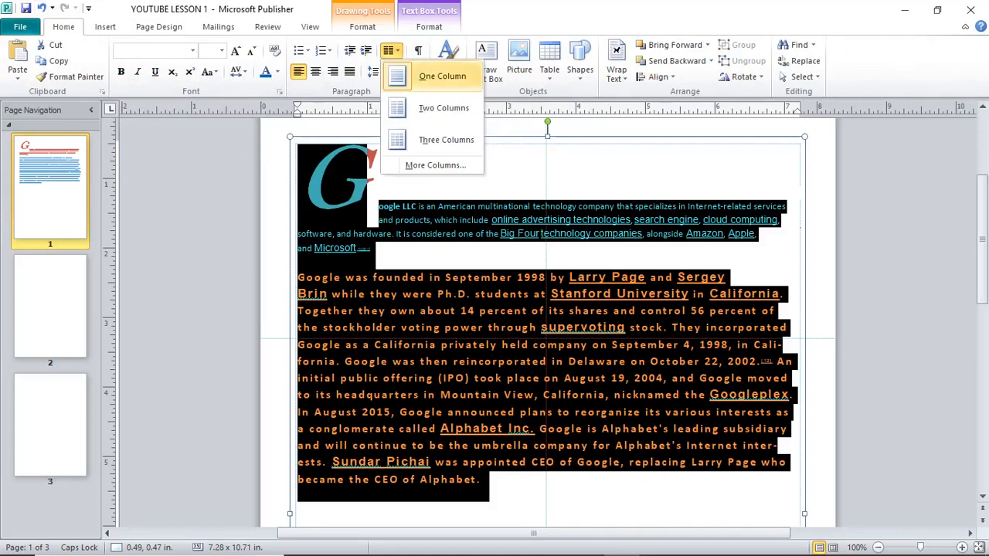
click(443, 108)
Shorten the text box on page 1 so its text flows into both columns, and bring its side edge close to the margin guide.
scroll(548, 322, down, 12)
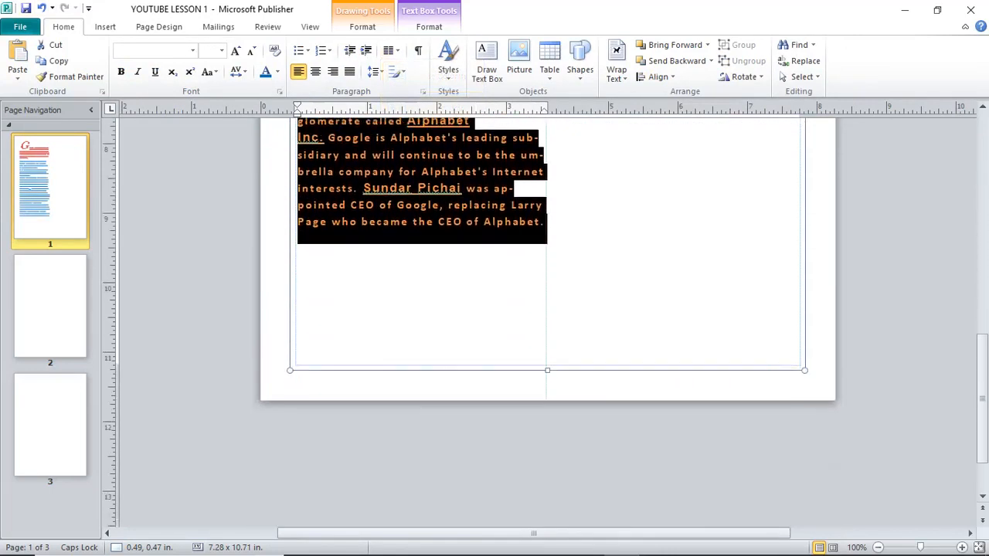
drag(804, 371, 791, 142)
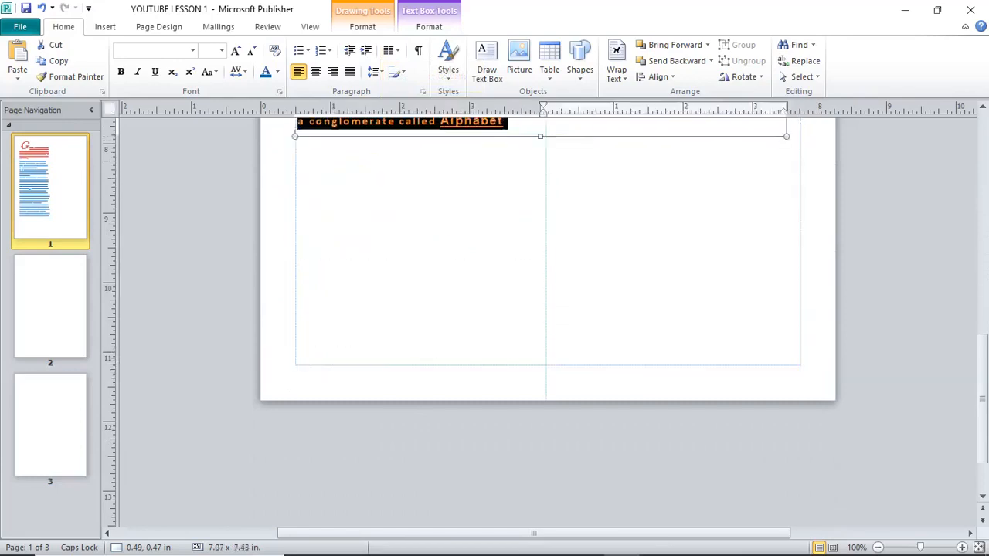
scroll(602, 269, up, 2)
scroll(548, 309, up, 5)
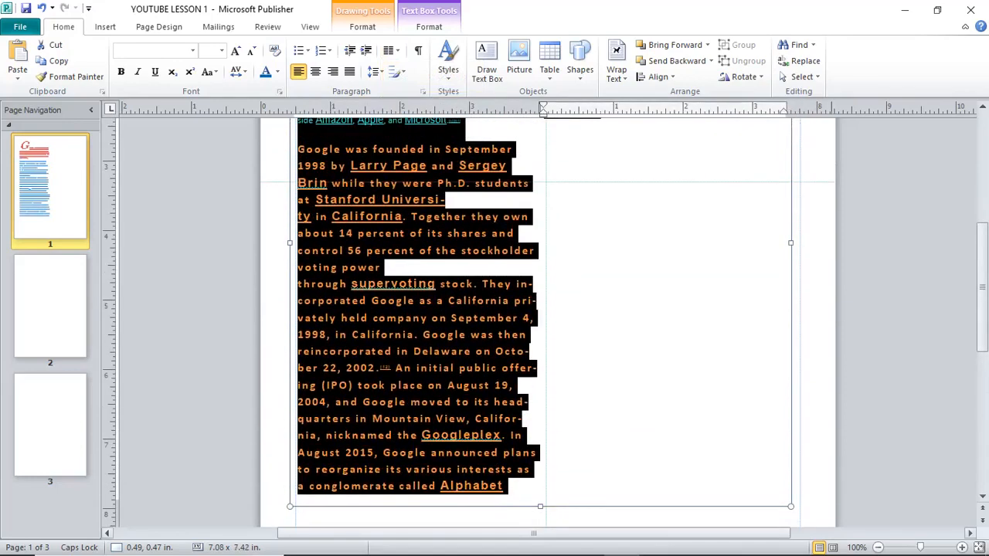
drag(791, 507, 782, 194)
scroll(622, 309, up, 4)
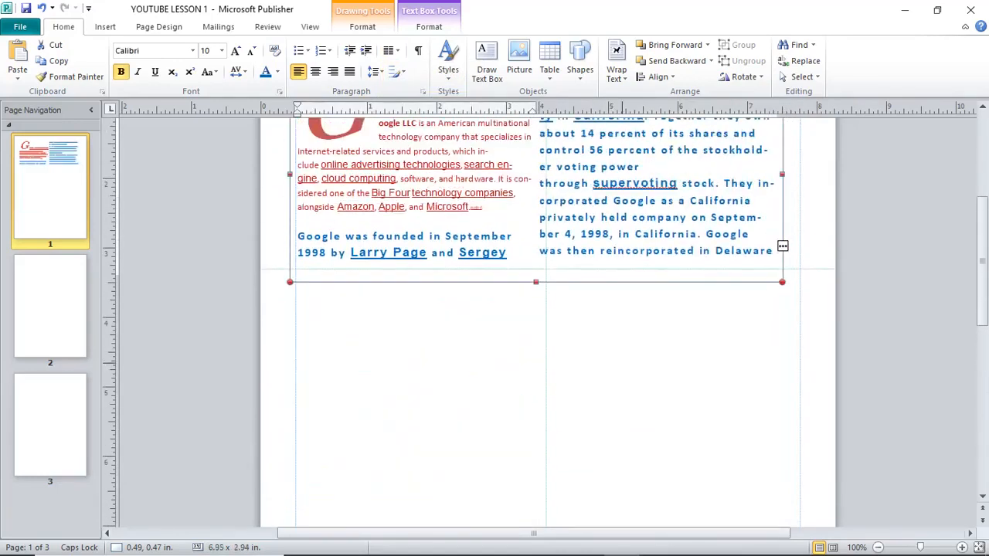
drag(783, 473, 800, 417)
click(690, 460)
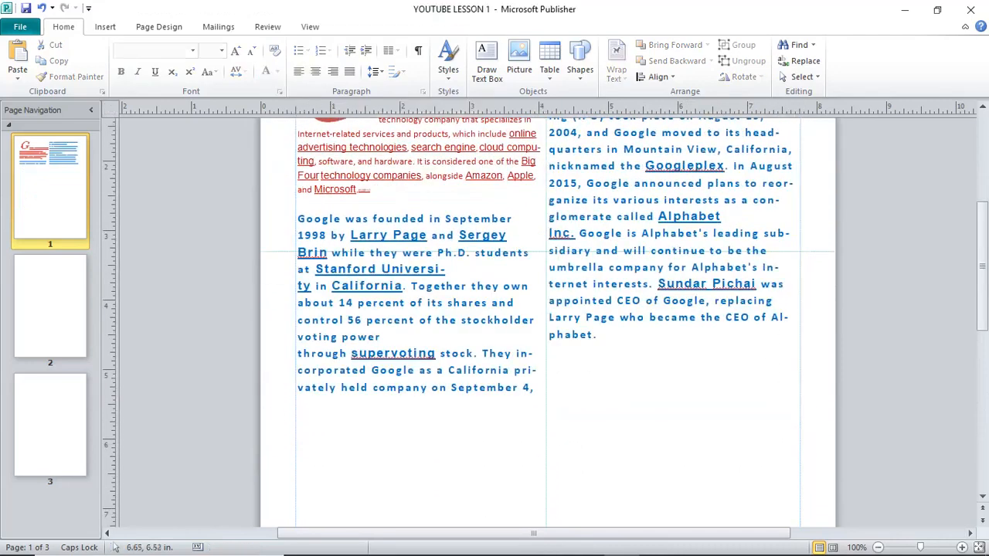
Resize the two-column text box on page 1 to about 7.23 x 6.11 in.
scroll(690, 461, up, 3)
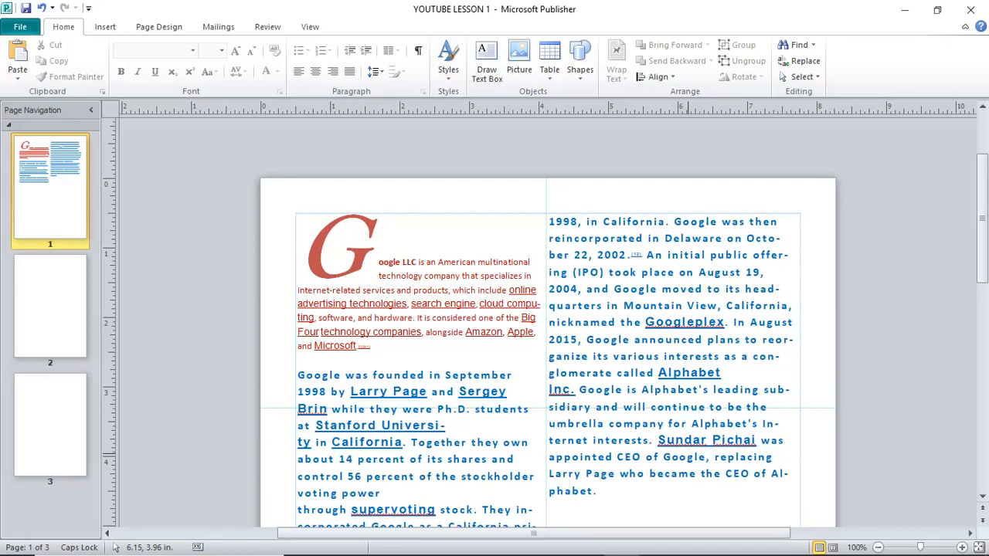
scroll(690, 459, down, 5)
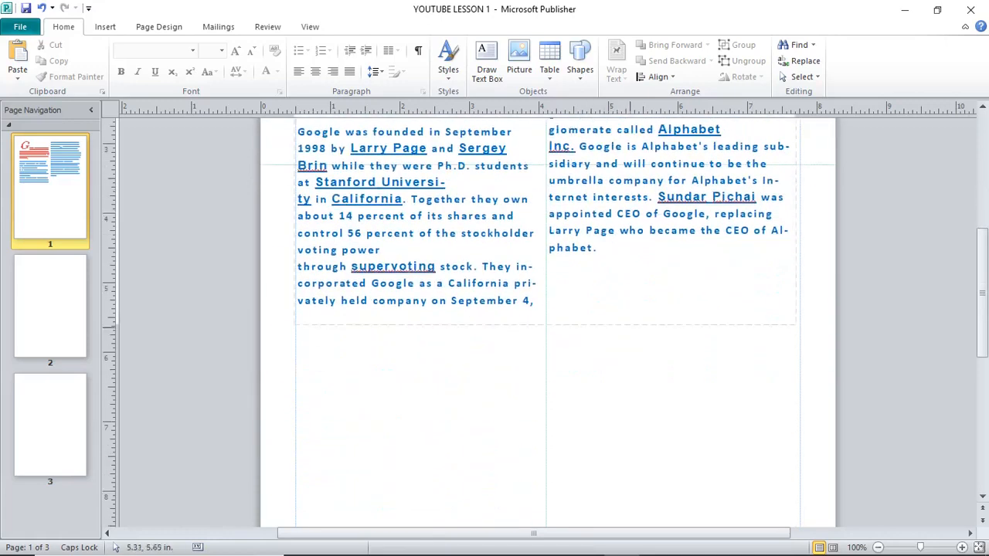
click(629, 327)
drag(796, 325, 801, 374)
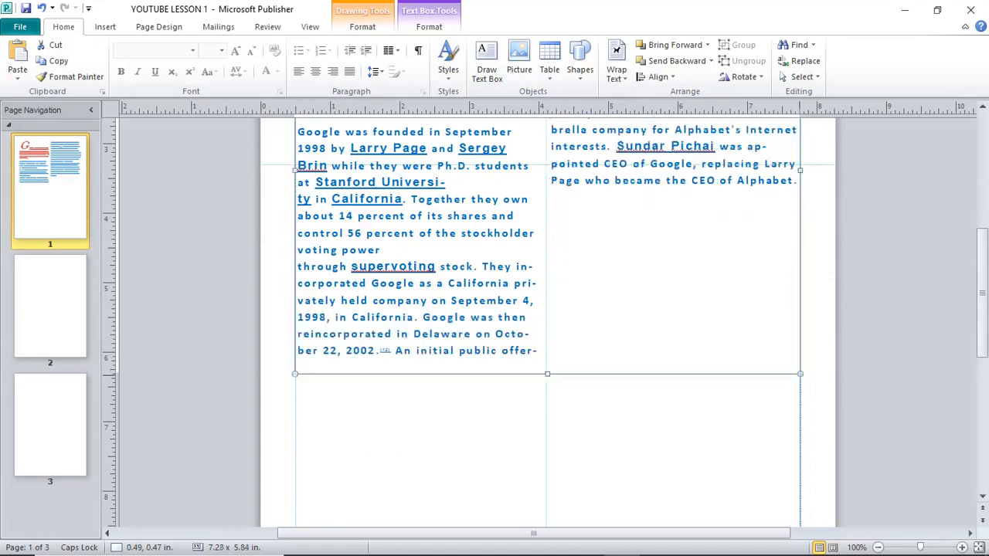
click(720, 394)
scroll(722, 394, up, 1)
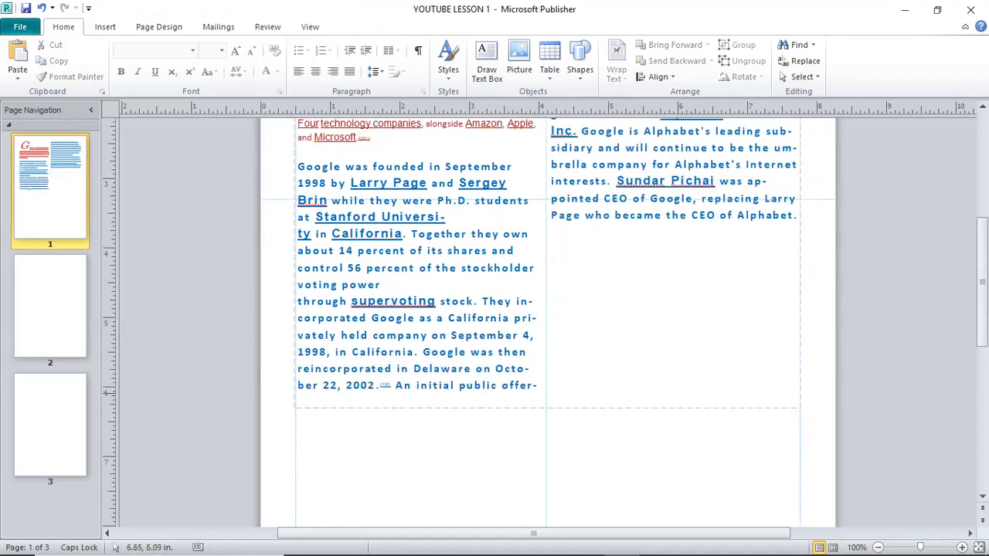
click(787, 408)
drag(787, 409, 789, 334)
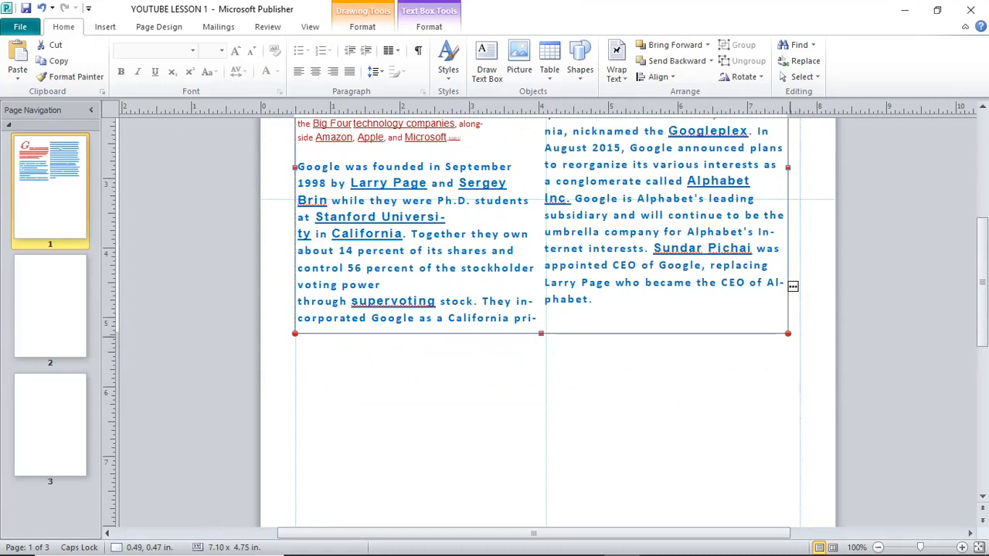
drag(788, 333, 797, 427)
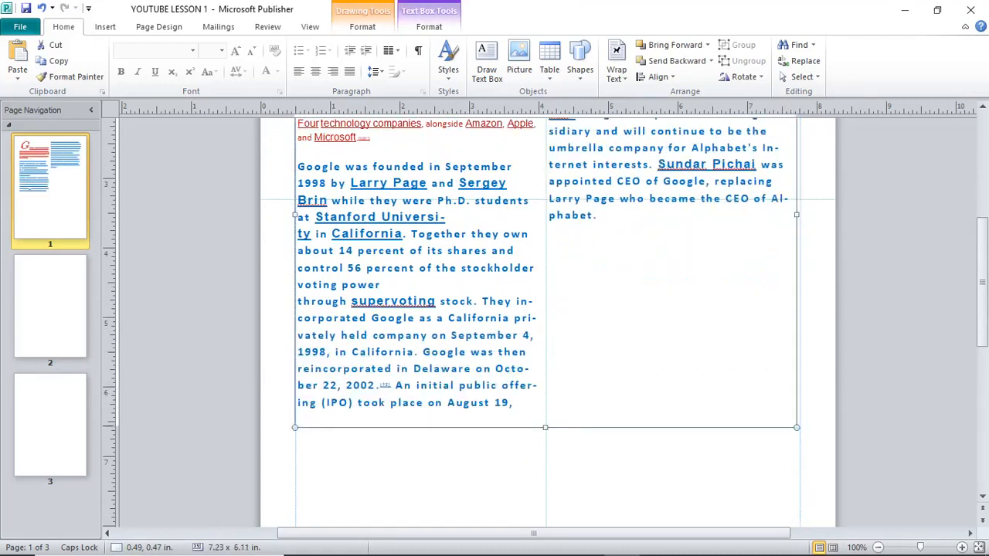
scroll(541, 324, up, 2)
scroll(541, 324, down, 5)
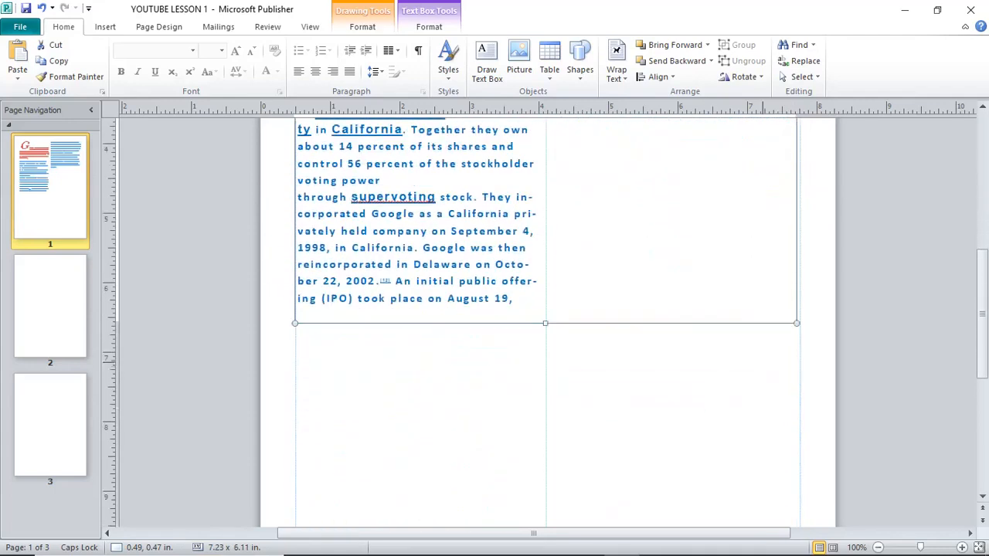
scroll(541, 325, up, 4)
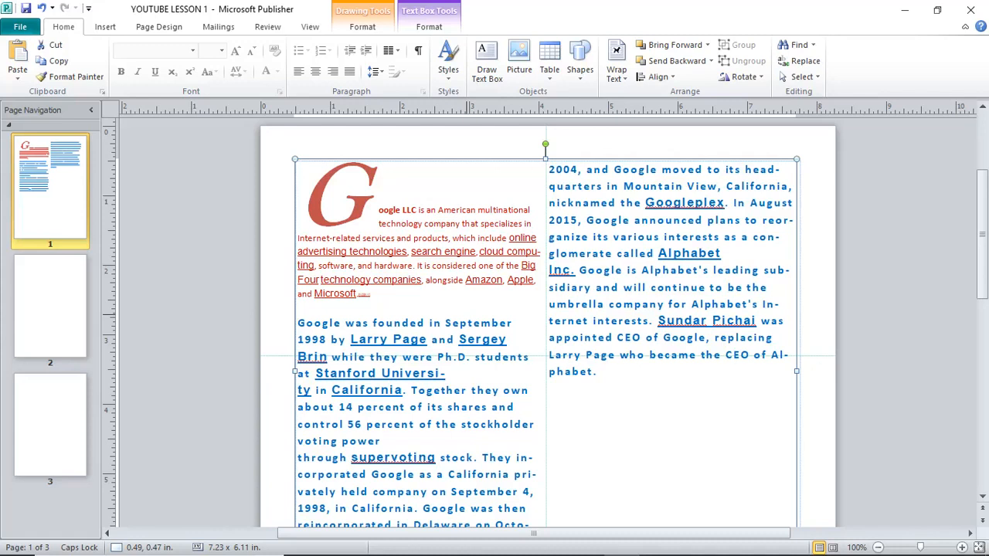
Remove all ruler guides from page 2.
click(51, 309)
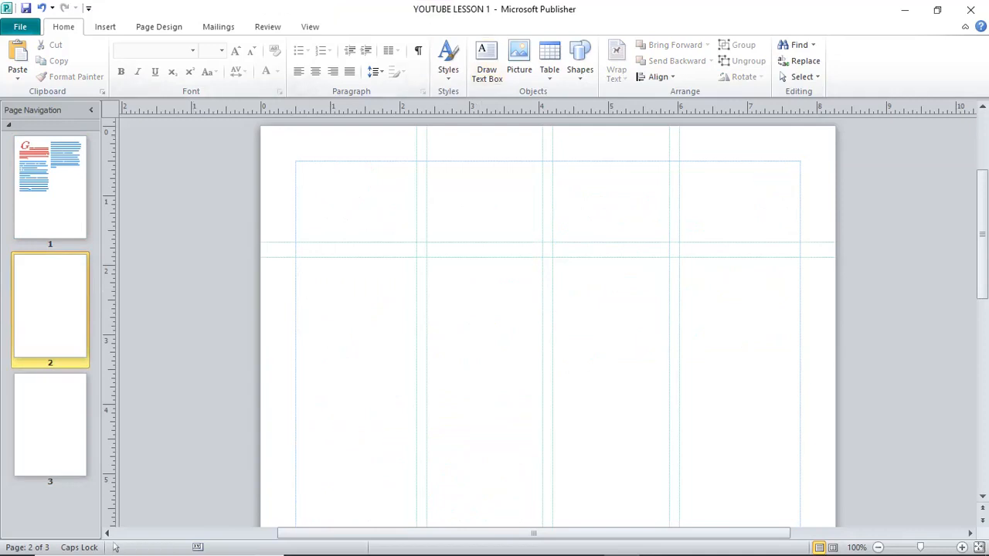
click(158, 27)
click(213, 61)
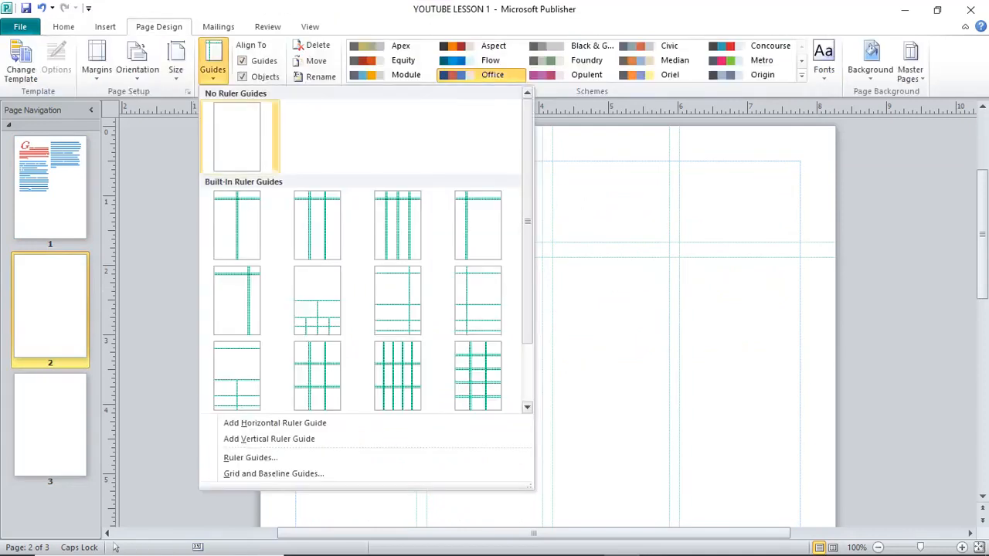
click(237, 135)
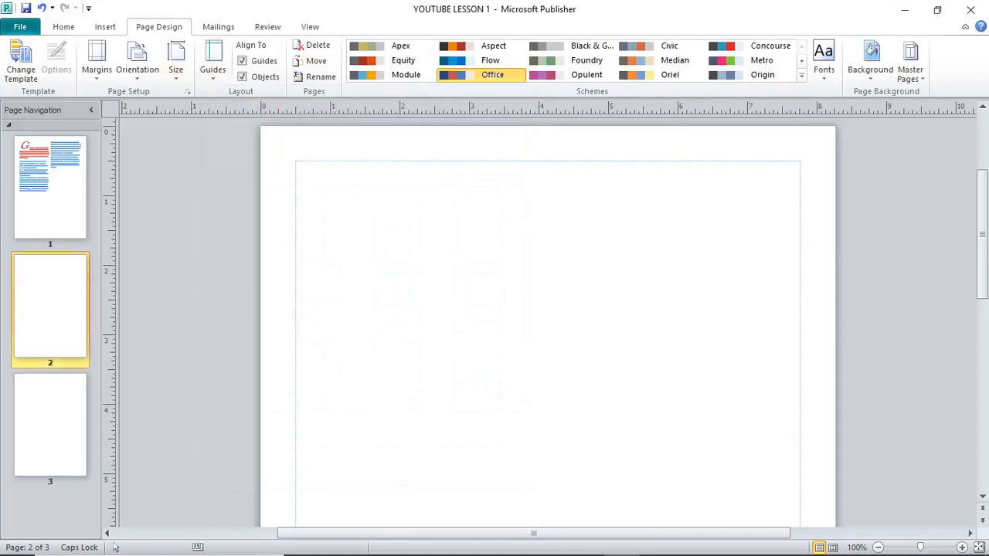
Draw a text box about 7.10 x 7.31 in within the margins of page 2.
click(105, 26)
click(185, 62)
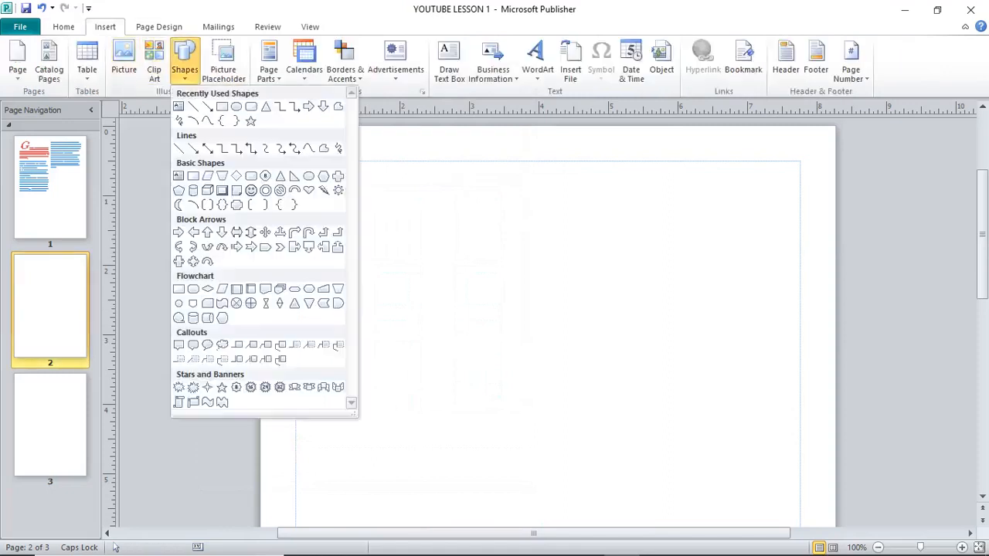
click(179, 105)
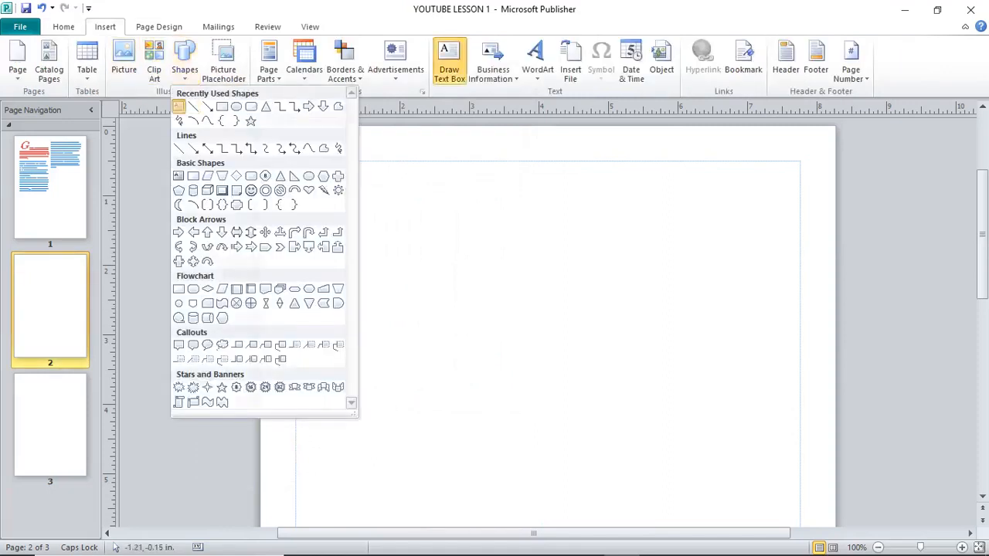
drag(300, 167, 798, 487)
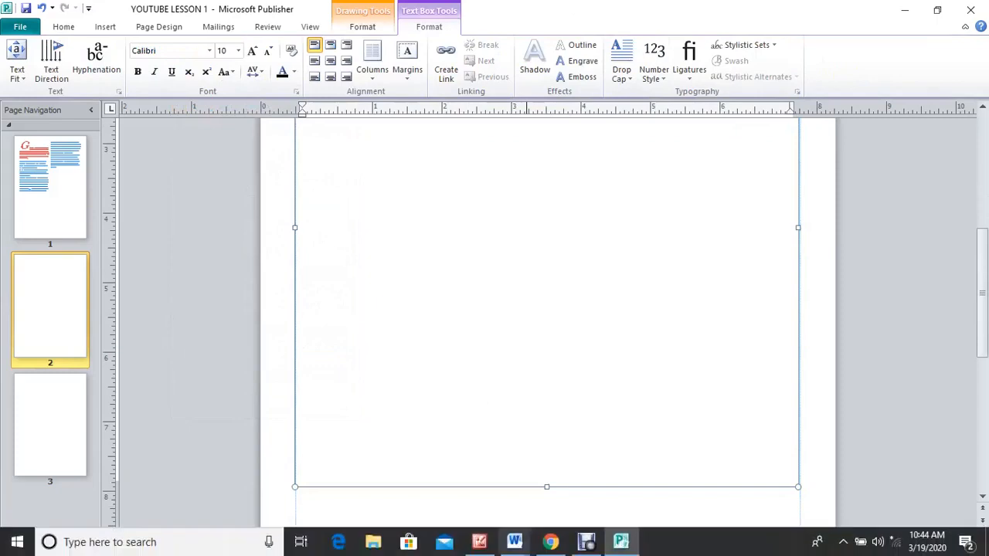
Switch to the Word document and copy its last paragraph, starting with "Google.com is the most visited website".
mouse_move(515, 546)
click(438, 483)
drag(618, 461, 228, 378)
right_click(265, 387)
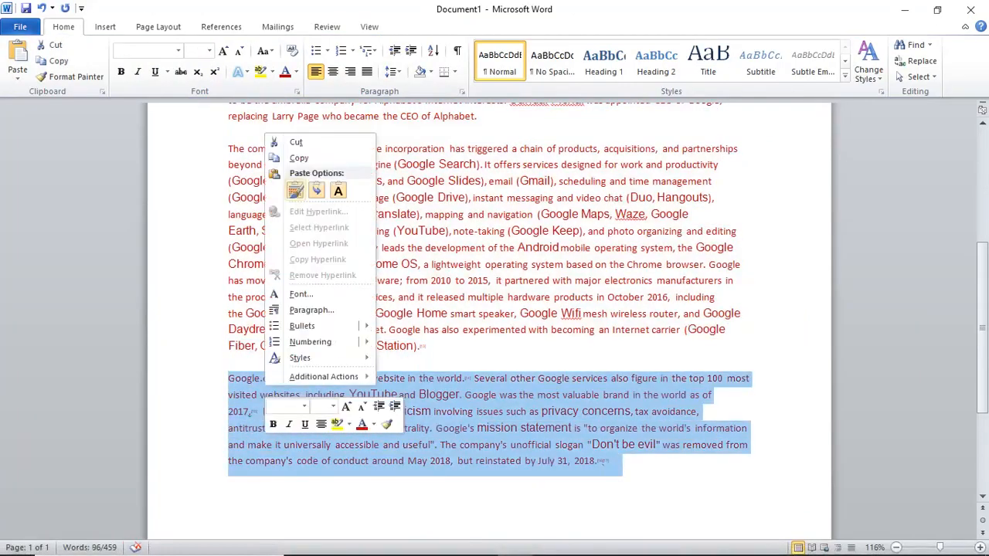
click(296, 156)
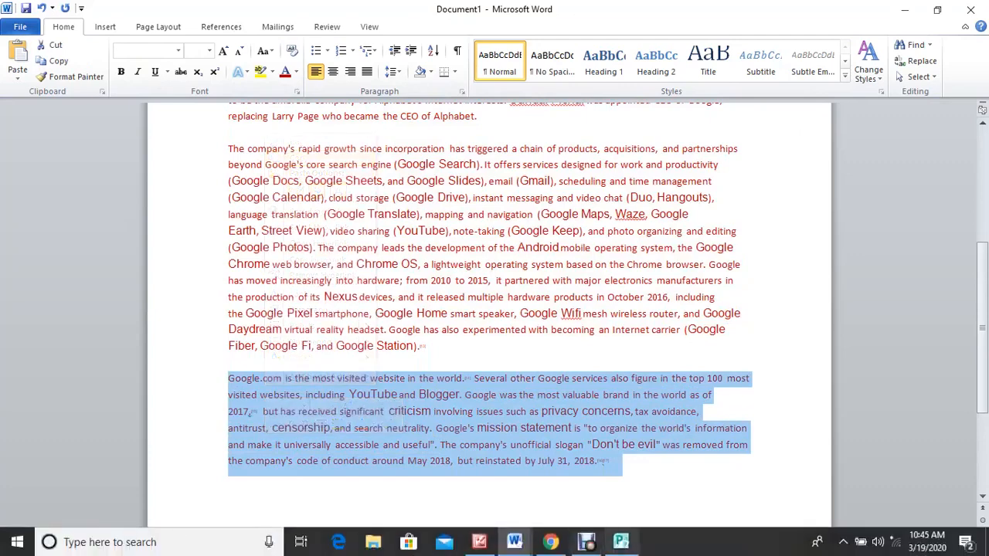
Return to Publisher and paste the copied paragraph into the text box on page 2.
click(621, 540)
scroll(377, 212, up, 3)
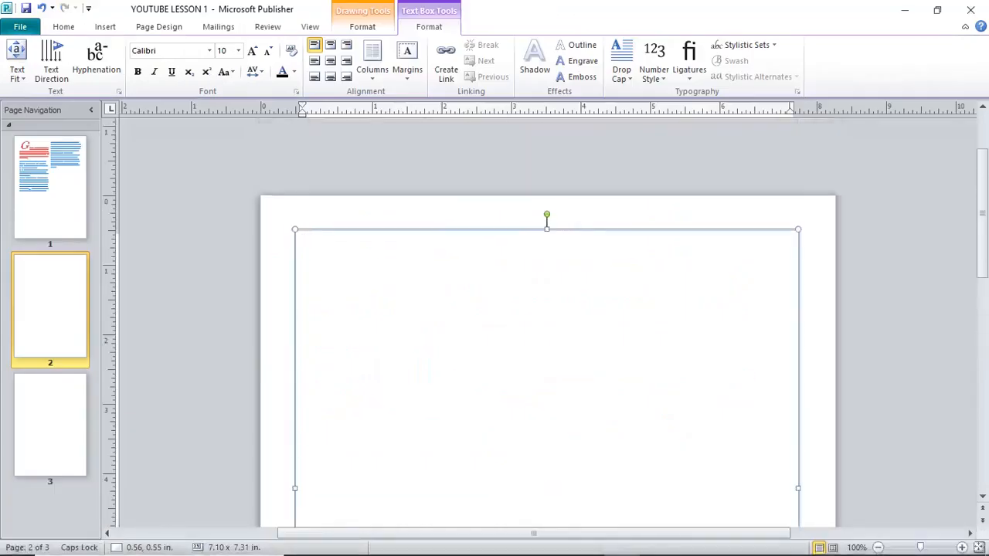
click(64, 27)
click(18, 54)
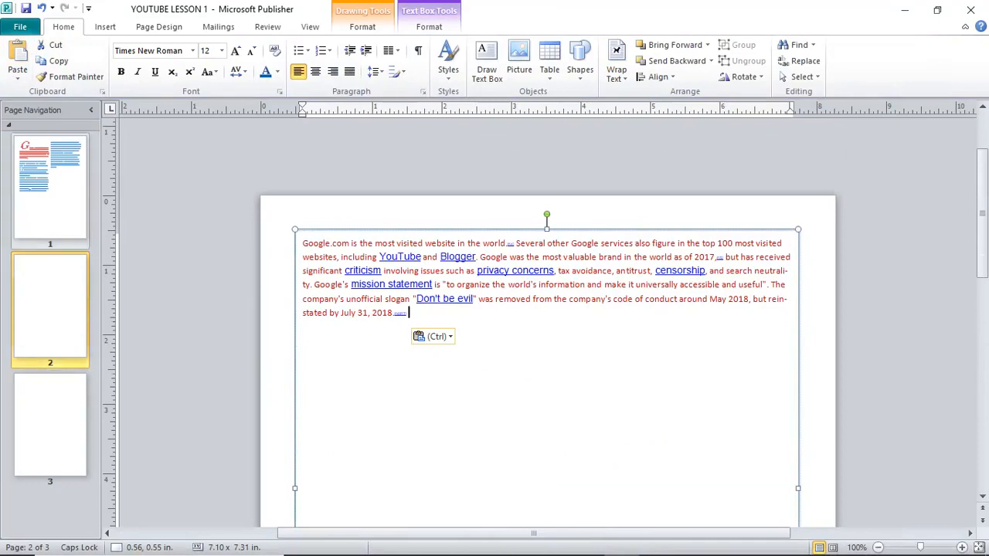
Draw a text box about 6.62 x 3.45 in on the blank page 3.
click(50, 185)
click(50, 309)
click(50, 425)
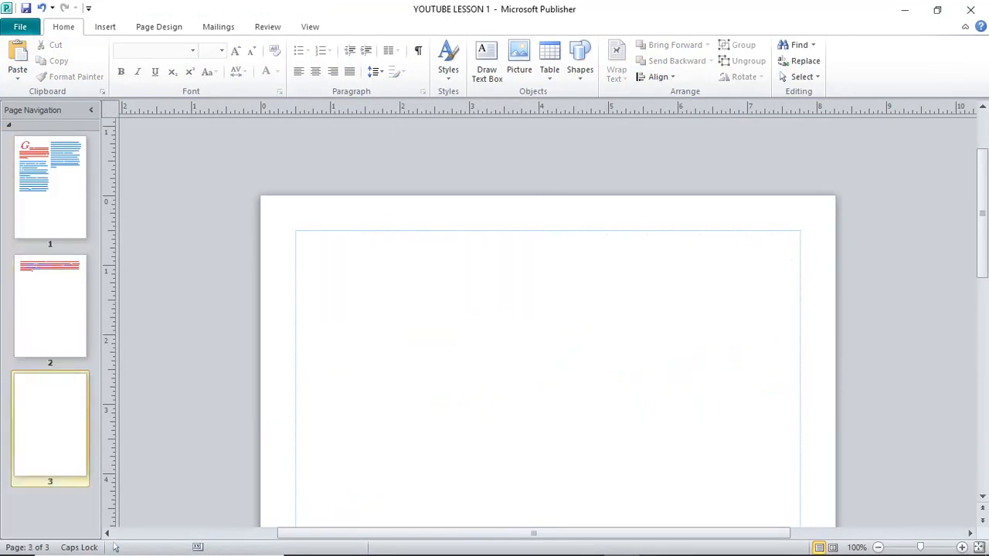
click(105, 27)
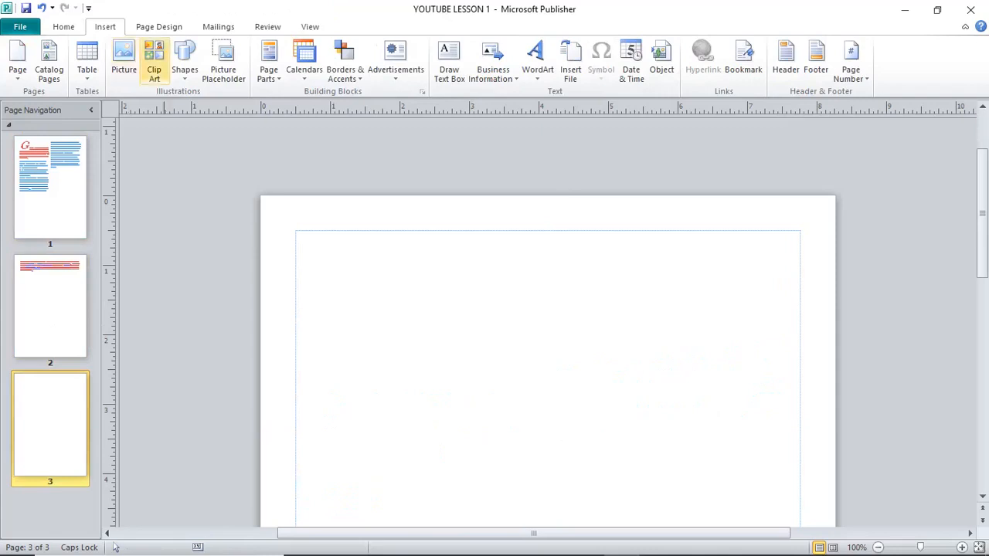
click(185, 61)
click(449, 64)
drag(315, 278, 780, 524)
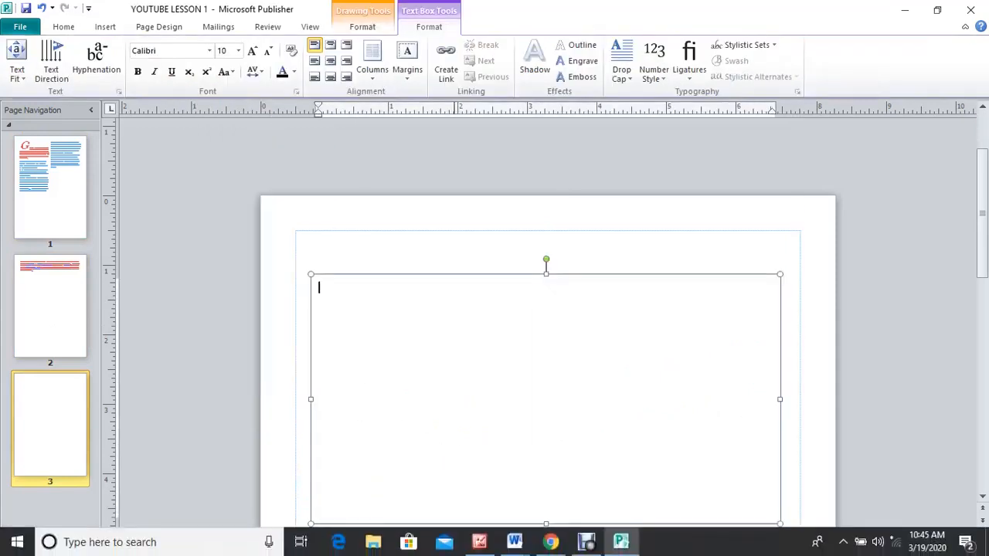
Switch to the Word document and copy the paragraph starting with "The company's rapid growth since incorporation".
click(515, 542)
click(436, 471)
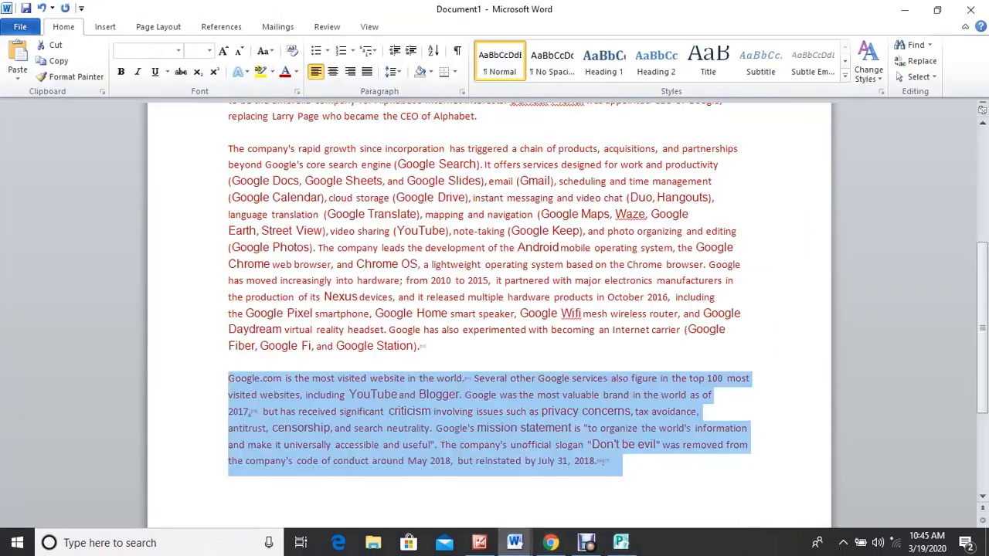
drag(425, 355, 229, 149)
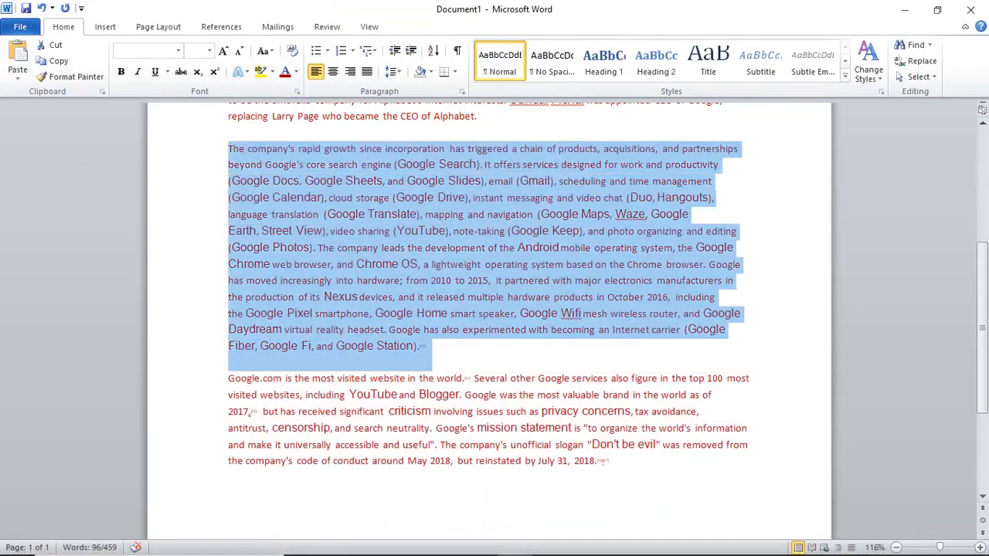
right_click(276, 188)
click(298, 215)
Return to Publisher and paste the copied paragraph into the text box on page 3.
click(621, 541)
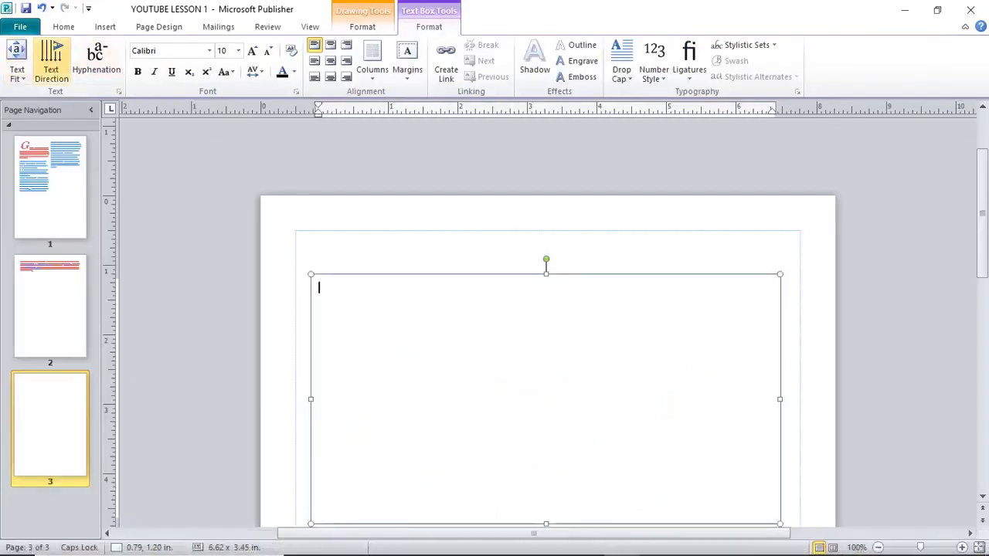
right_click(361, 222)
click(393, 361)
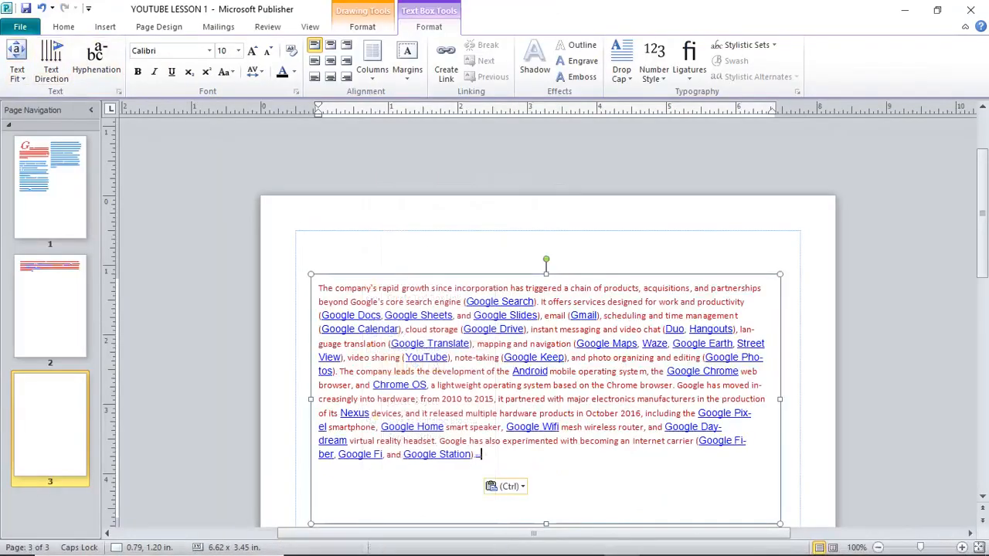
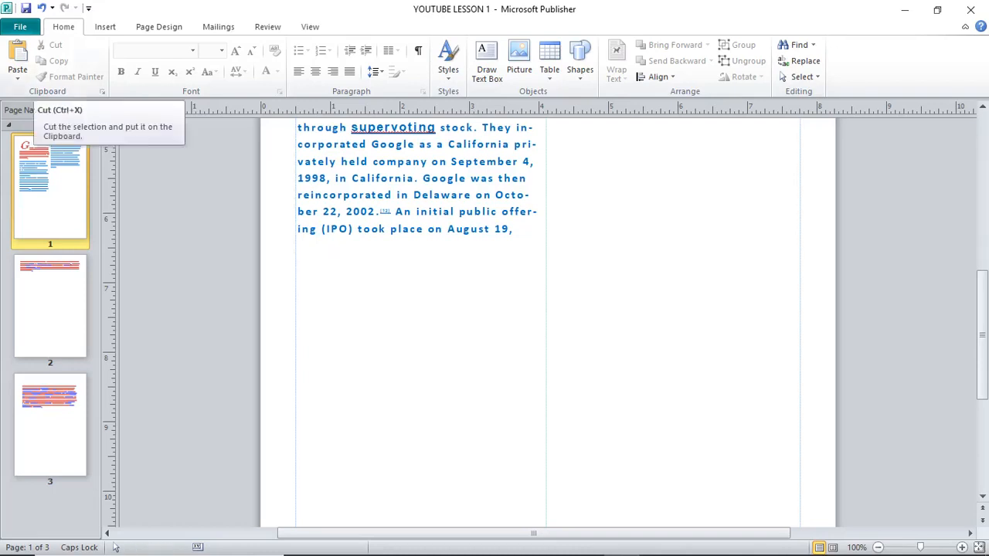
Start adding page numbers to the publication.
click(105, 27)
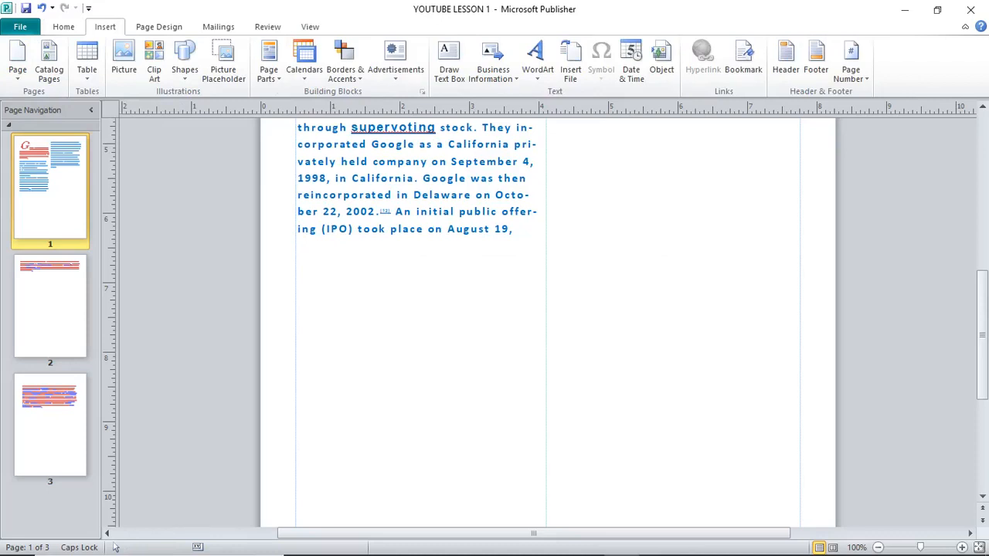
mouse_move(779, 554)
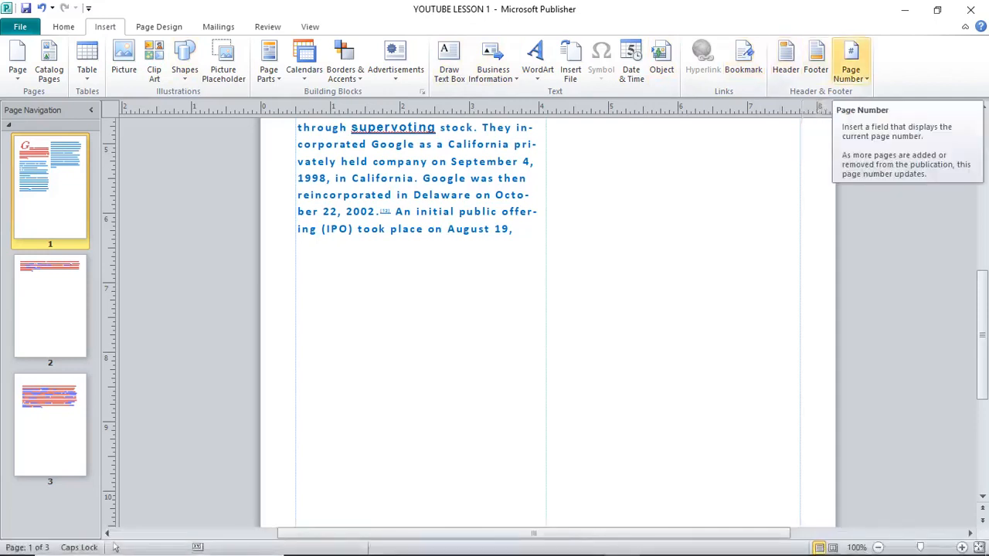
Insert page numbers at the bottom center of the publication and check them on all three pages.
click(851, 62)
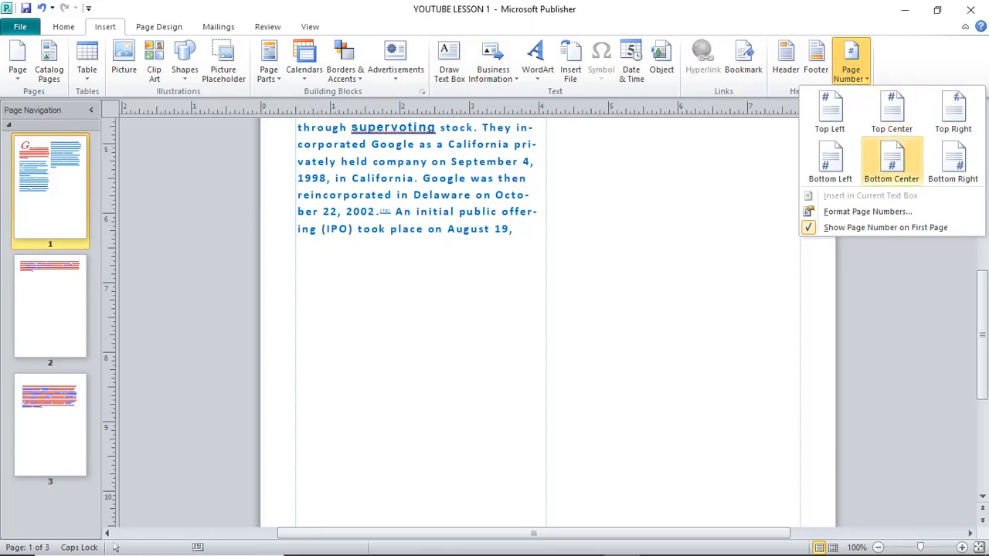
click(891, 161)
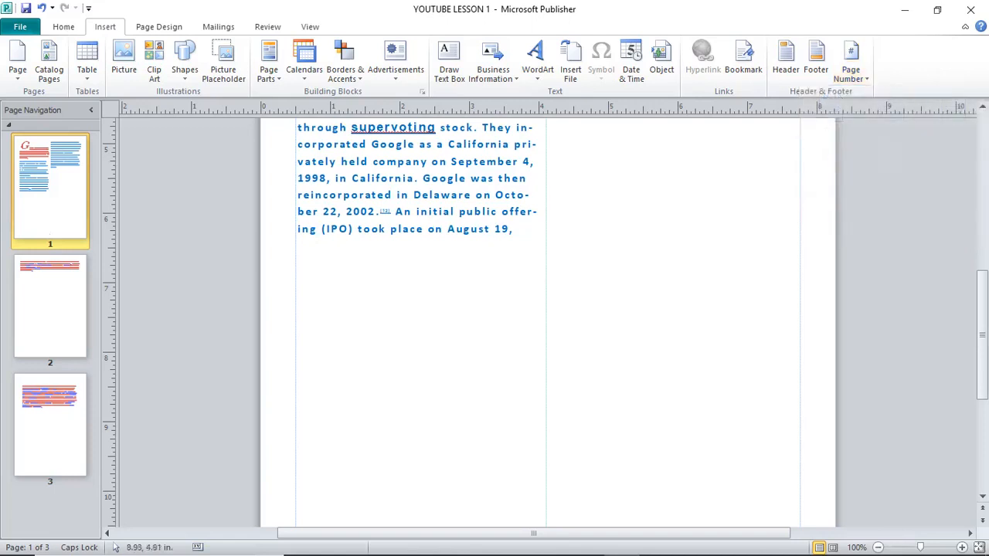
click(851, 62)
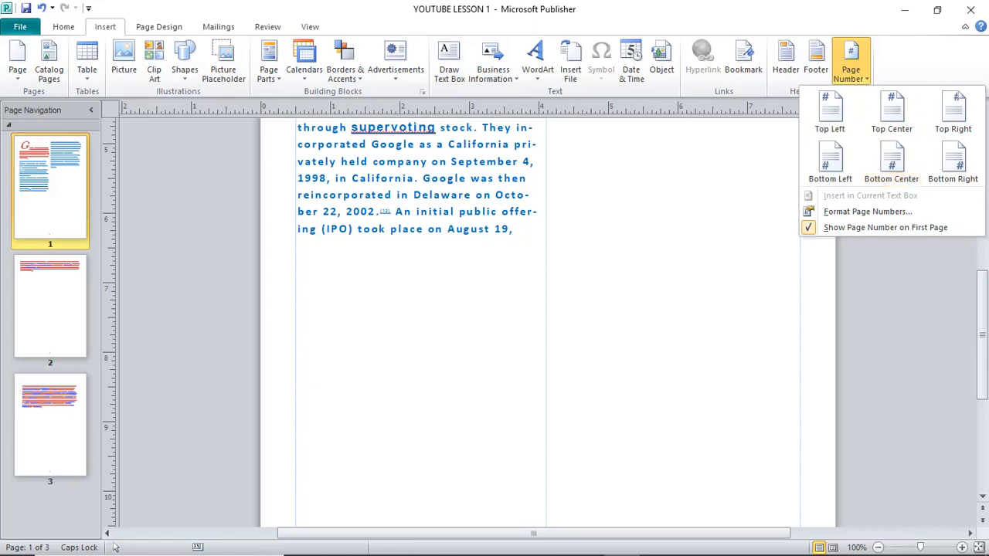
click(891, 163)
scroll(548, 360, down, 3)
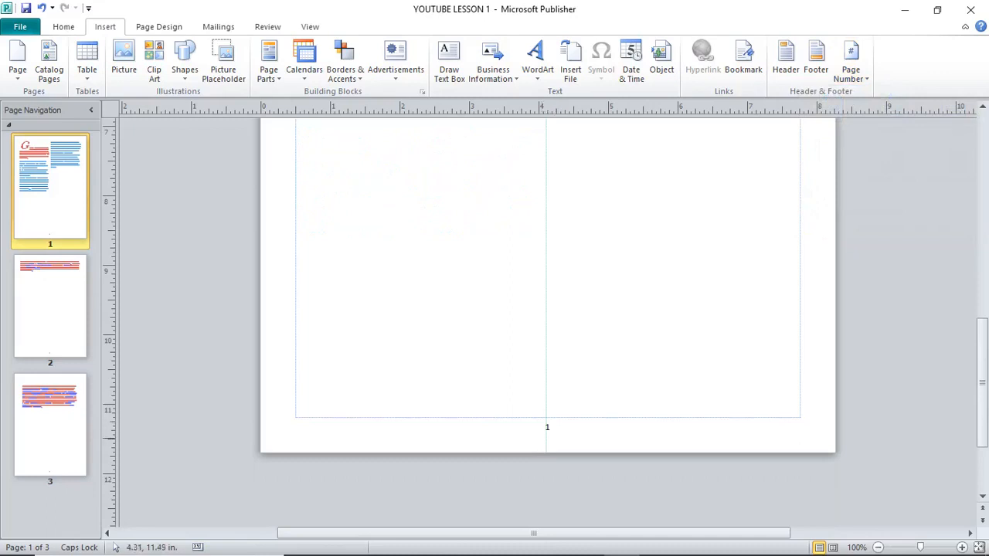
key(ctrl+Page_Down)
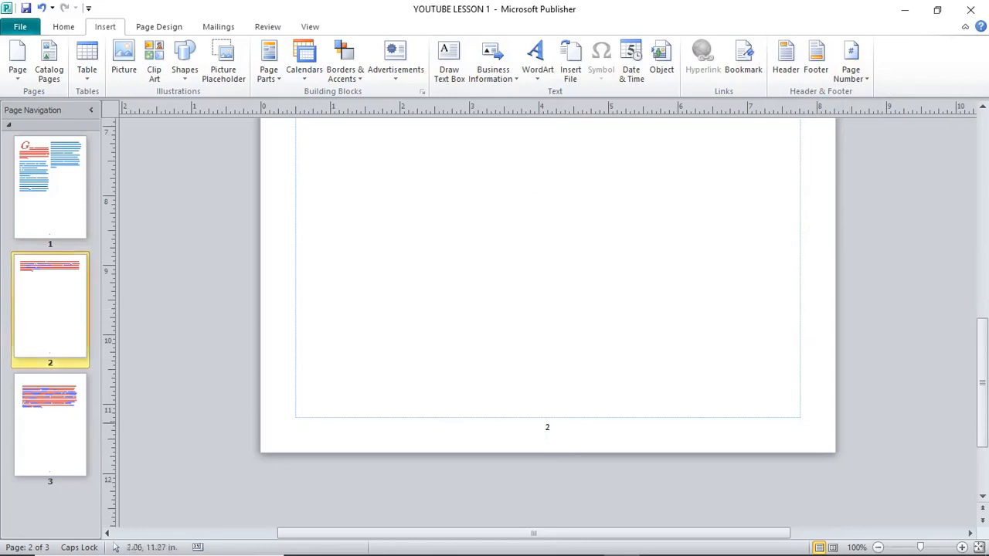
key(ctrl+Page_Down)
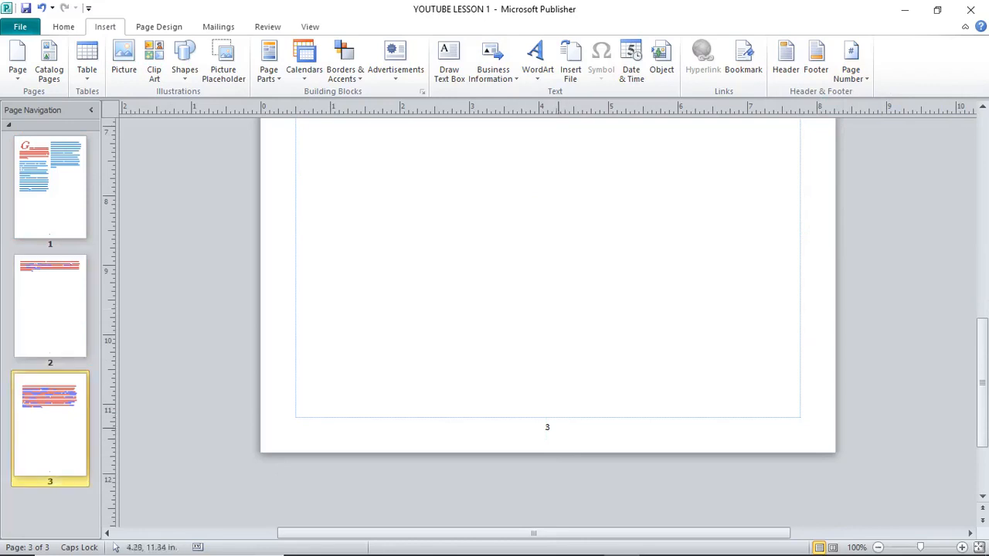
scroll(561, 371, up, 10)
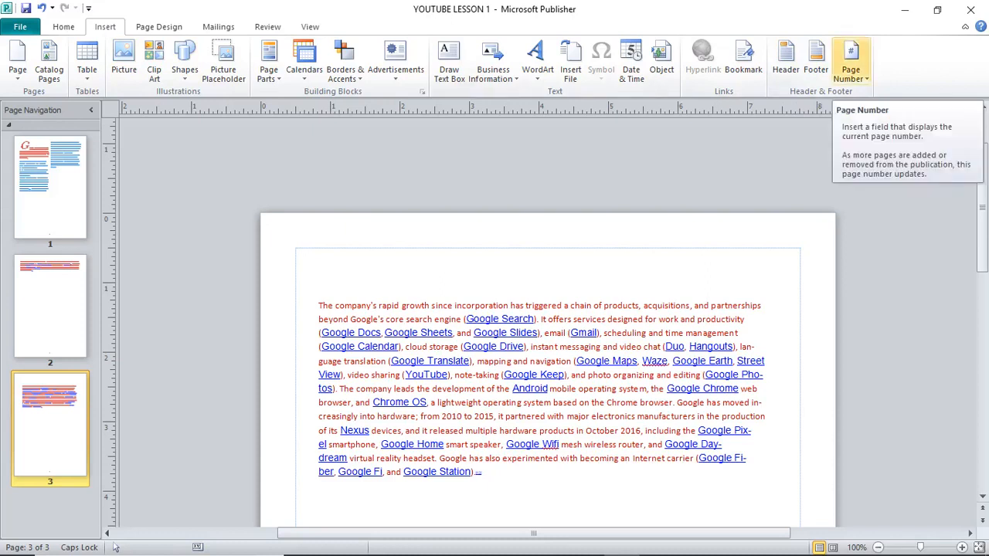
Set the page number format to I, II, III and start the section with 1.
click(851, 61)
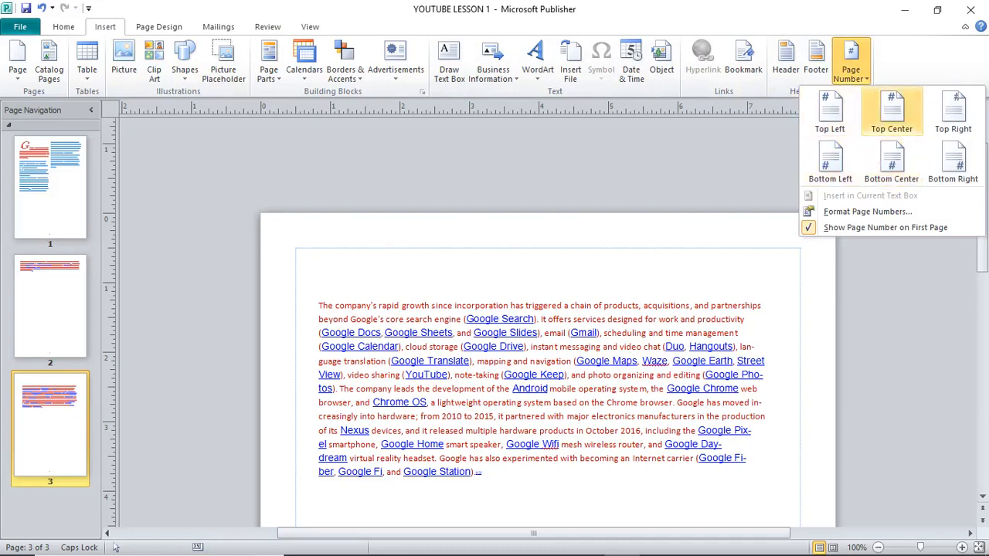
click(867, 211)
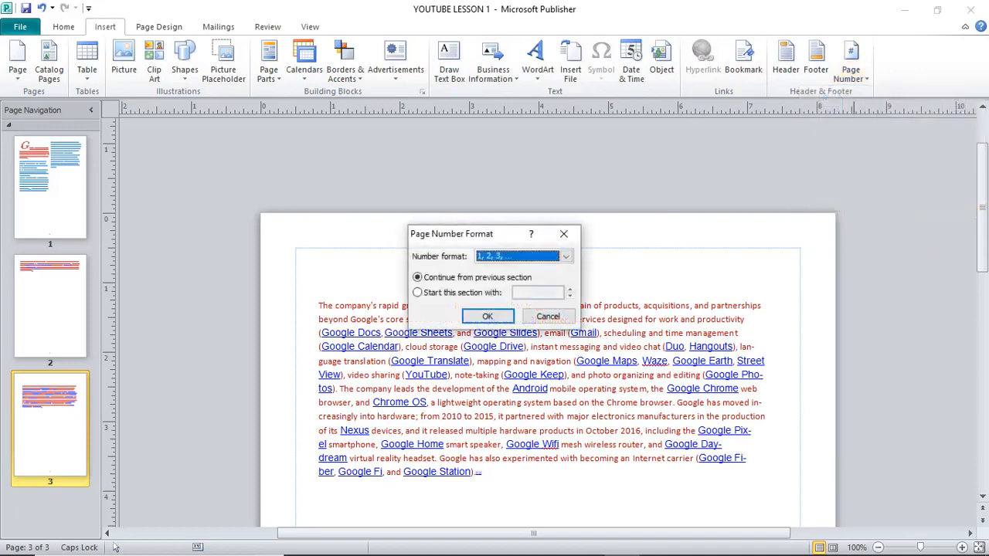
click(567, 257)
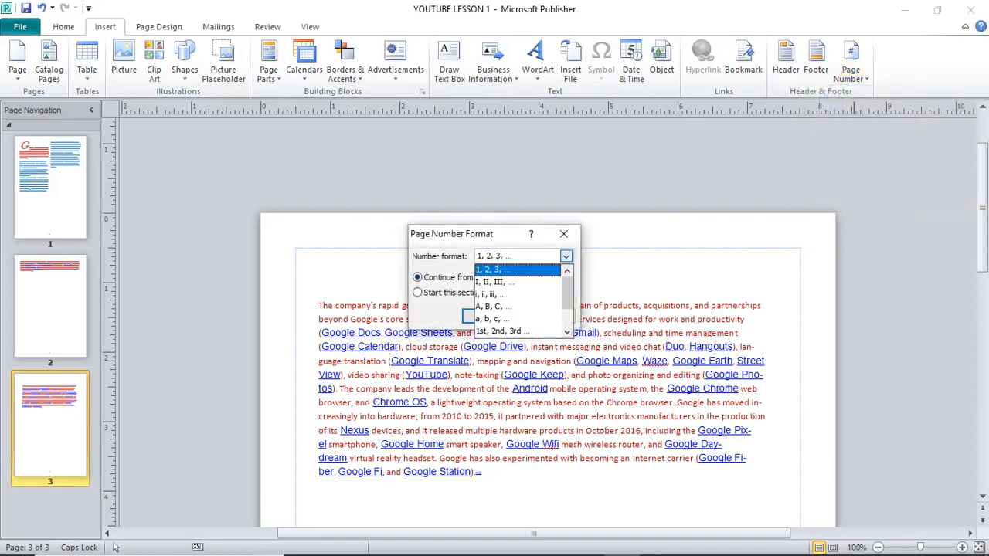
key(Down)
key(Return)
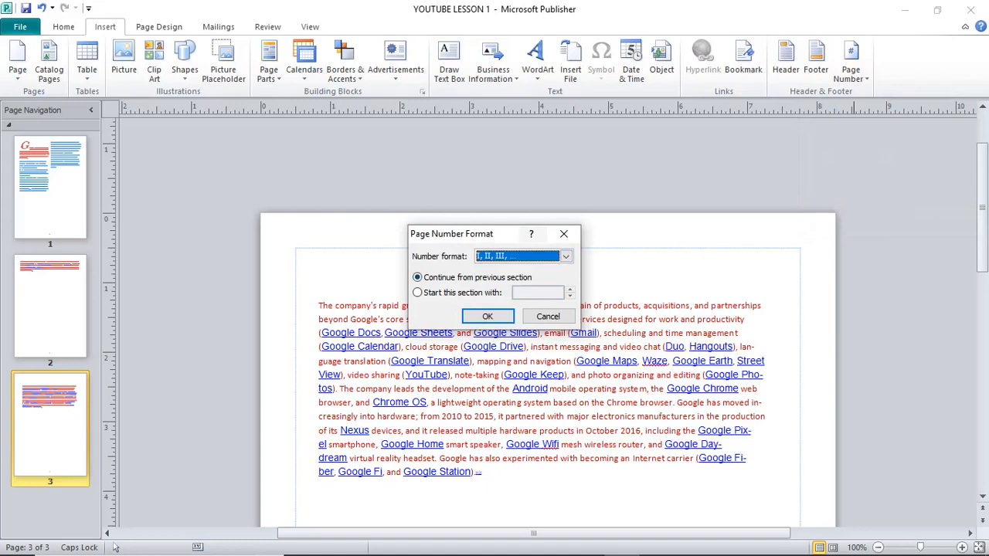
click(417, 292)
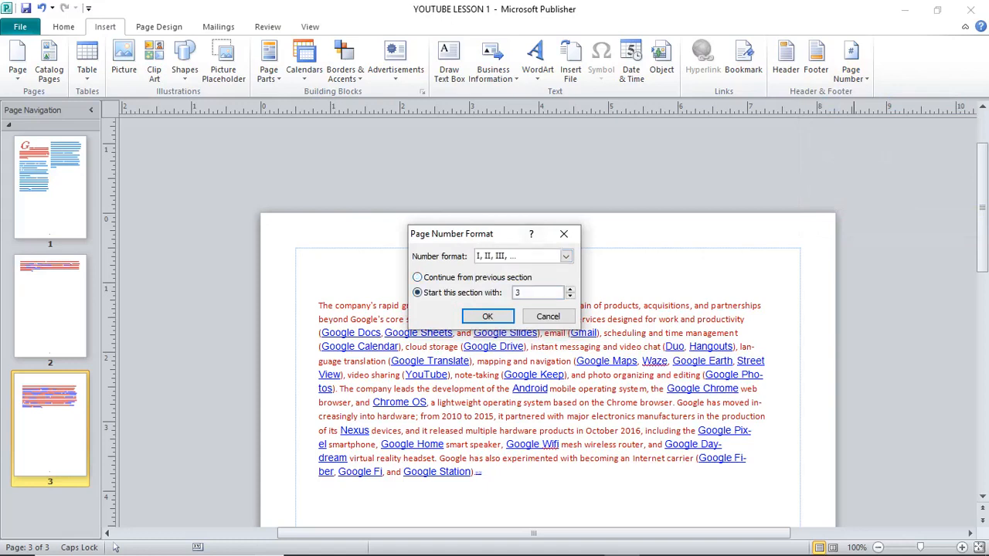
key(BackSpace)
text(8)
key(BackSpace)
text(1)
key(Return)
Examine the page numbers at the foot of each page and look over the content of all three pages.
scroll(486, 329, down, 5)
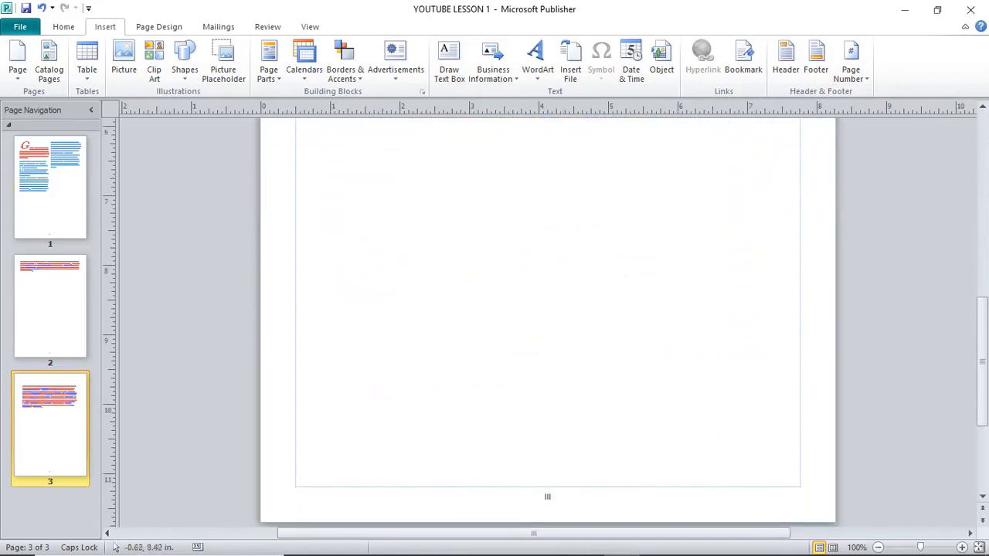
click(52, 197)
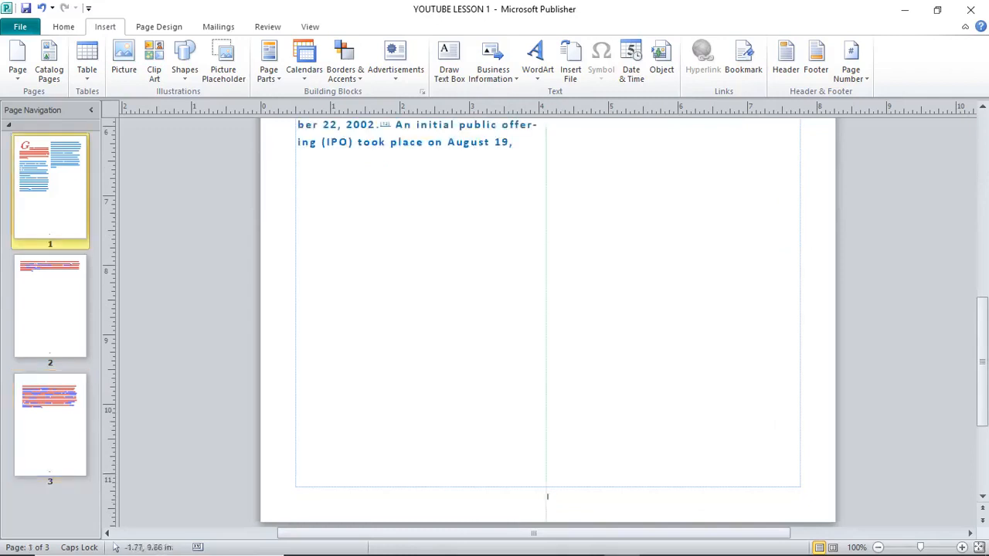
scroll(547, 496, down, 3)
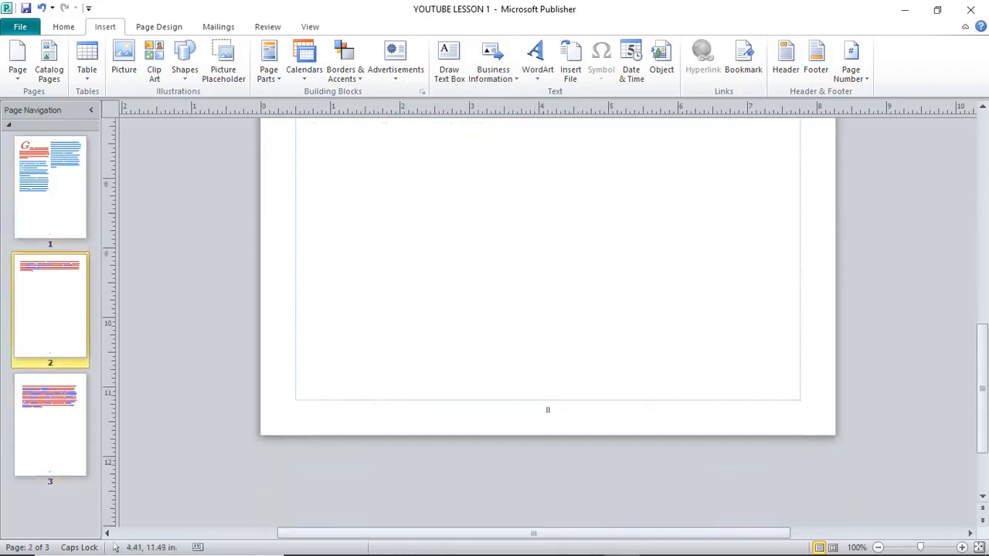
click(51, 430)
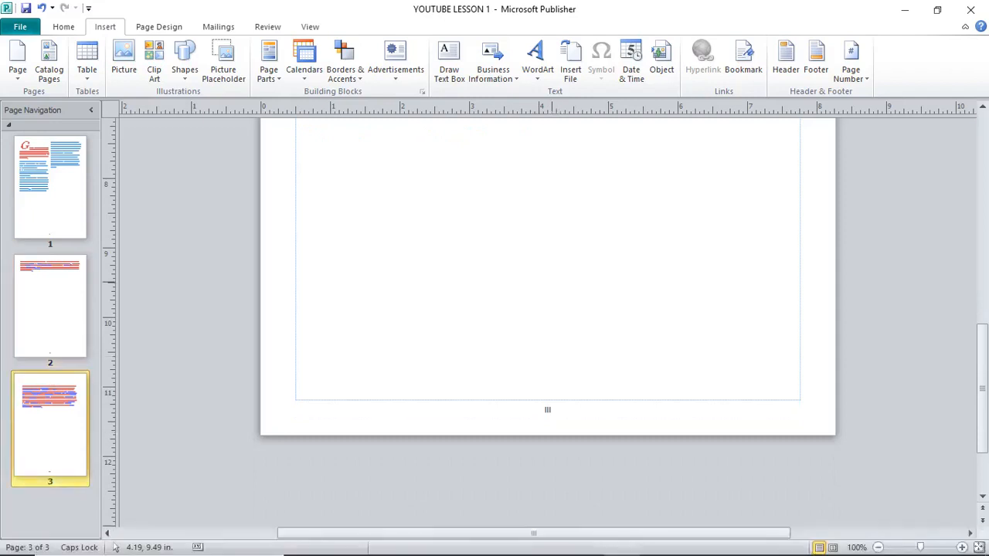
scroll(555, 288, up, 10)
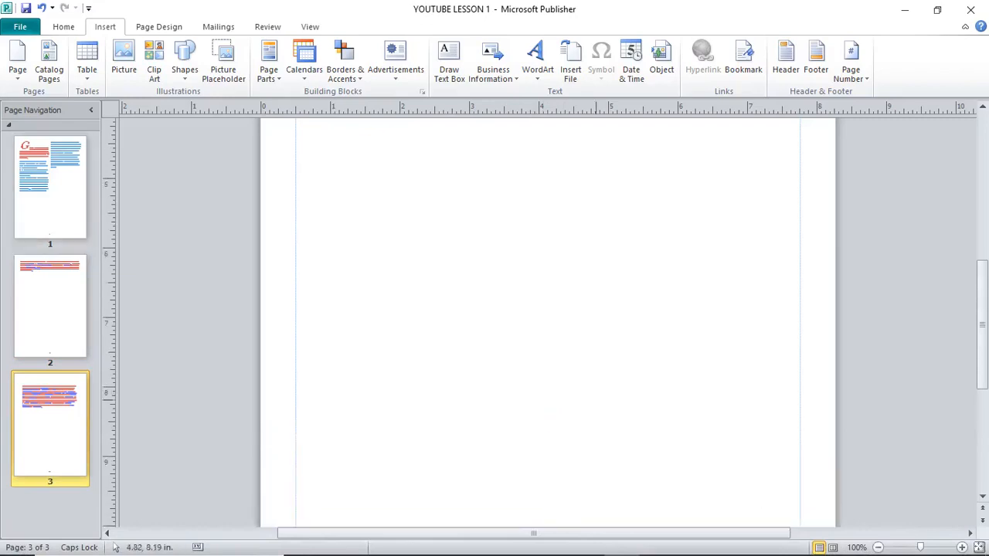
scroll(541, 309, up, 5)
scroll(541, 309, down, 4)
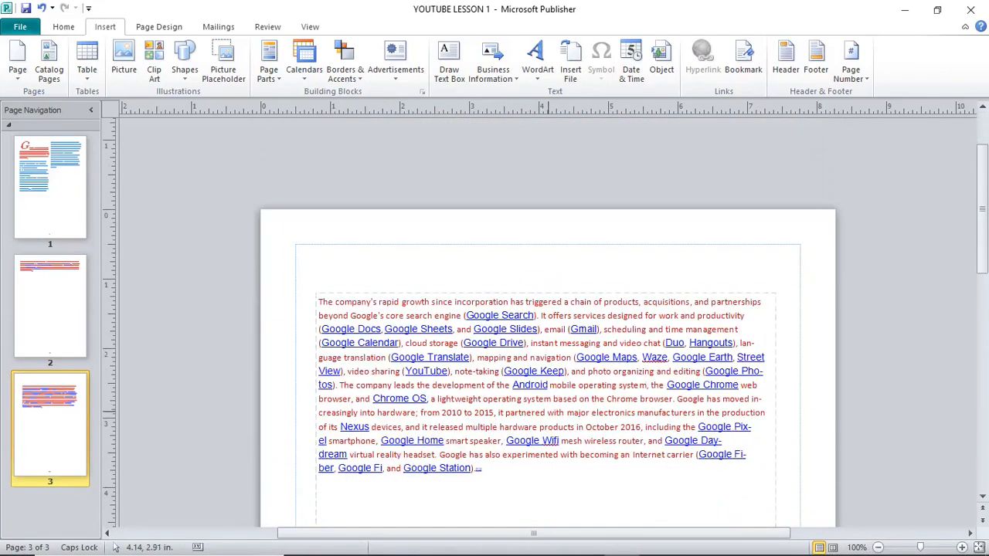
click(51, 194)
key(Down)
key(Down)
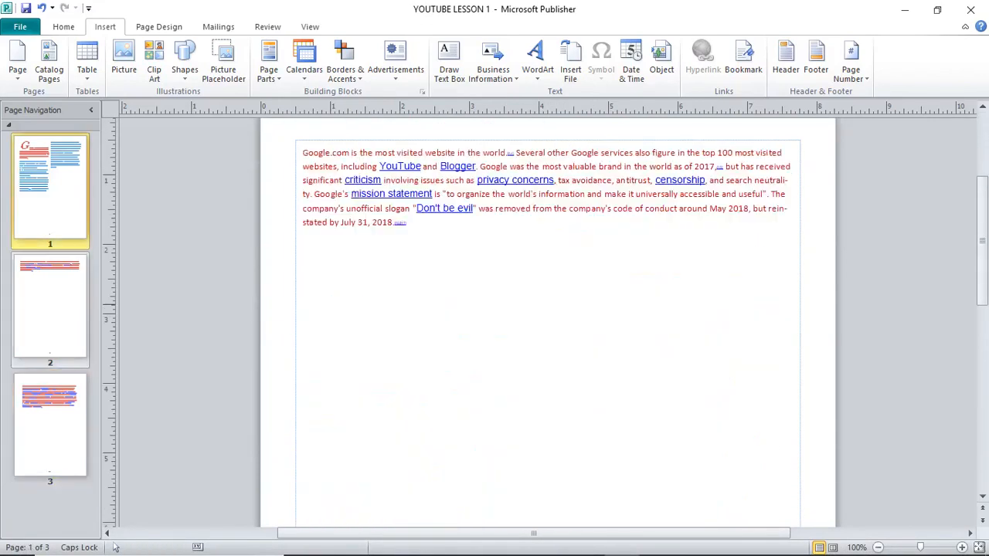
scroll(564, 322, up, 4)
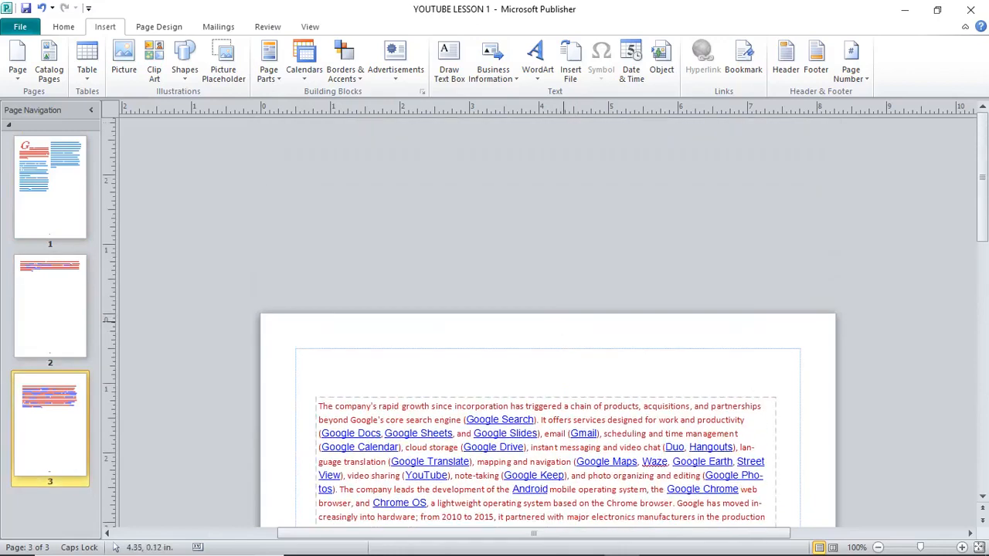
scroll(541, 321, down, 5)
click(50, 191)
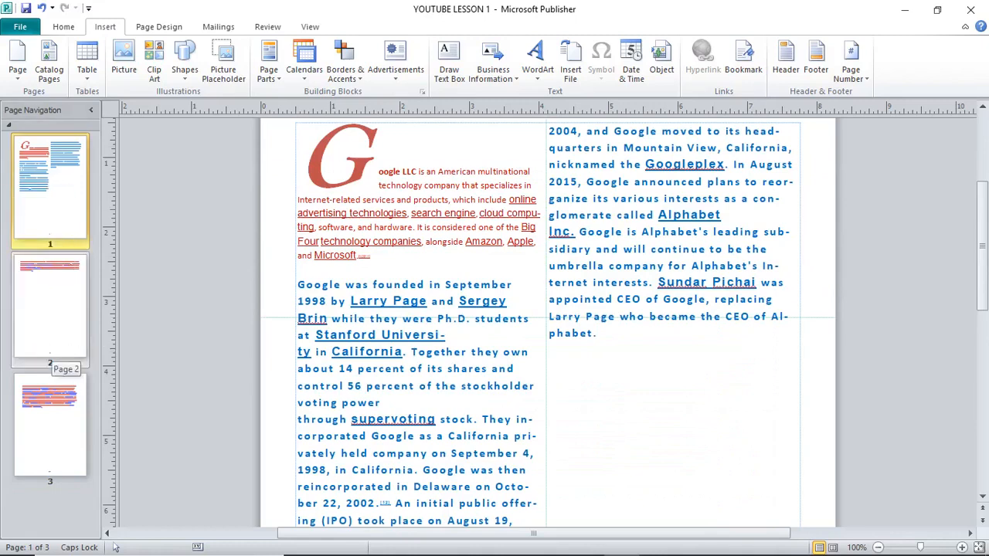
Move the second page to the front, move the last page ahead of it, and check the numbering of the reordered pages.
drag(51, 348, 50, 145)
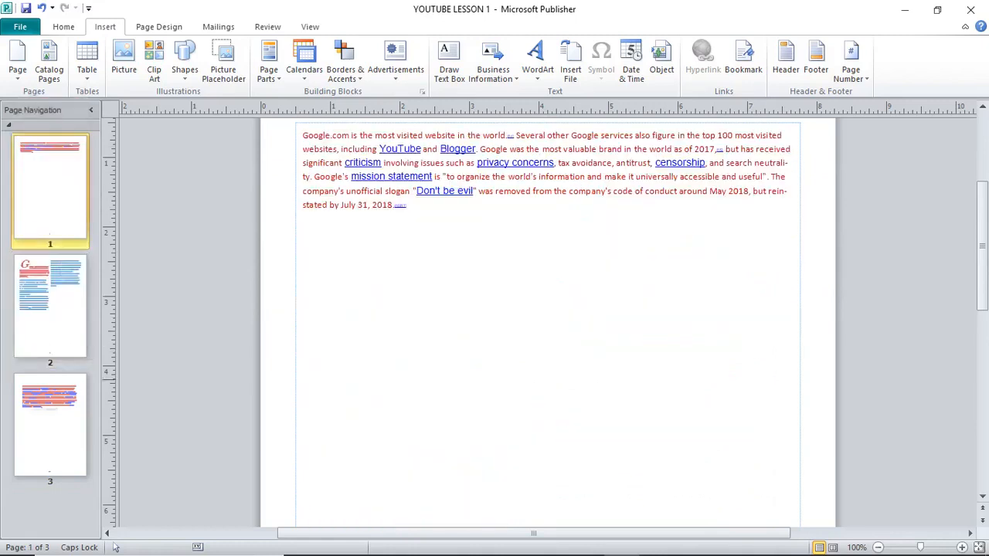
drag(48, 417, 50, 146)
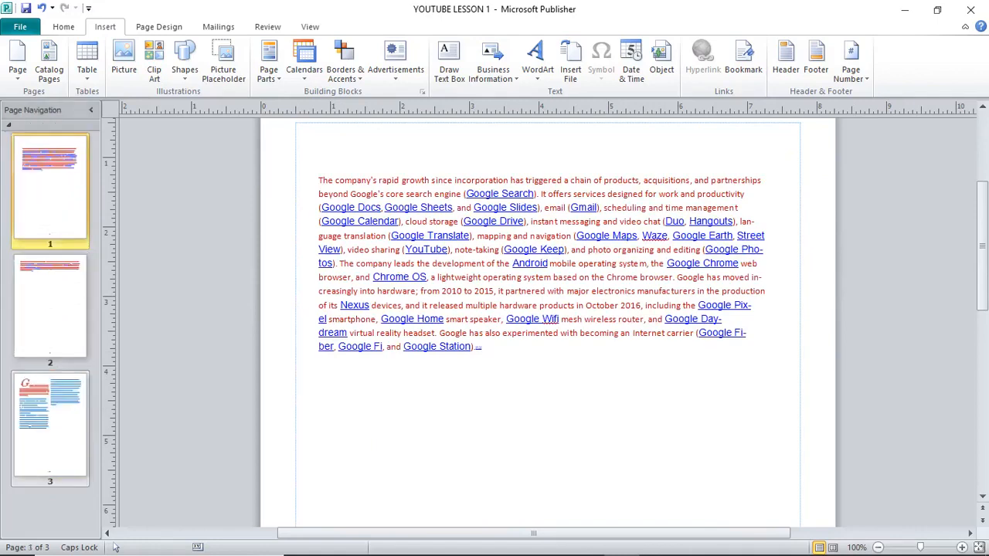
click(51, 431)
scroll(395, 397, down, 9)
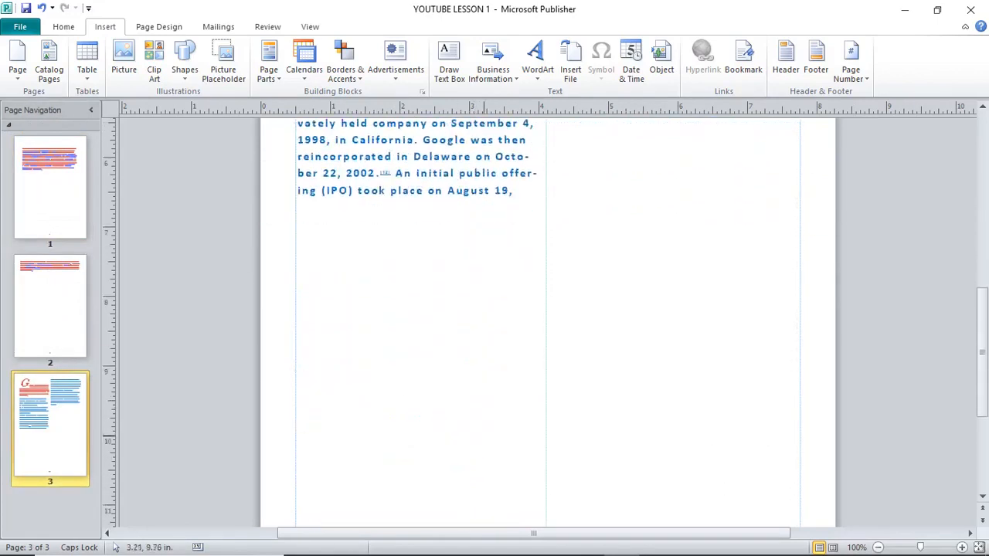
scroll(484, 436, down, 2)
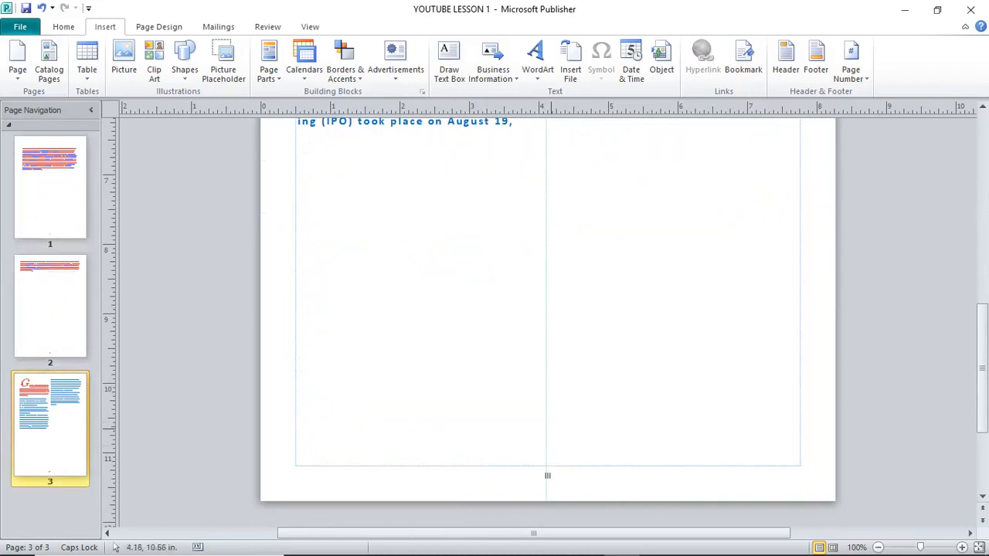
scroll(553, 428, up, 6)
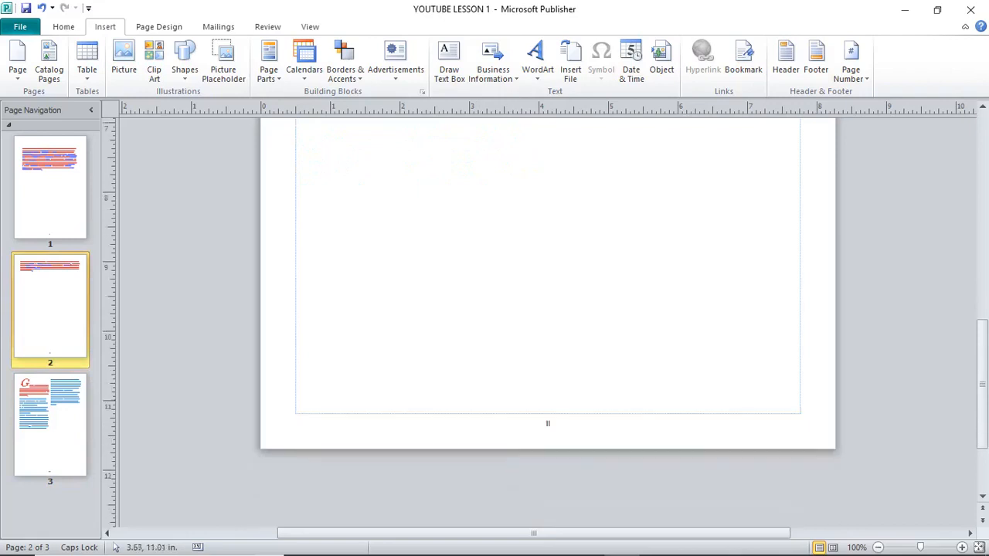
scroll(513, 403, up, 1)
Restore the original page order, with the two-column page first and the page with the short paragraph second.
drag(31, 176, 37, 291)
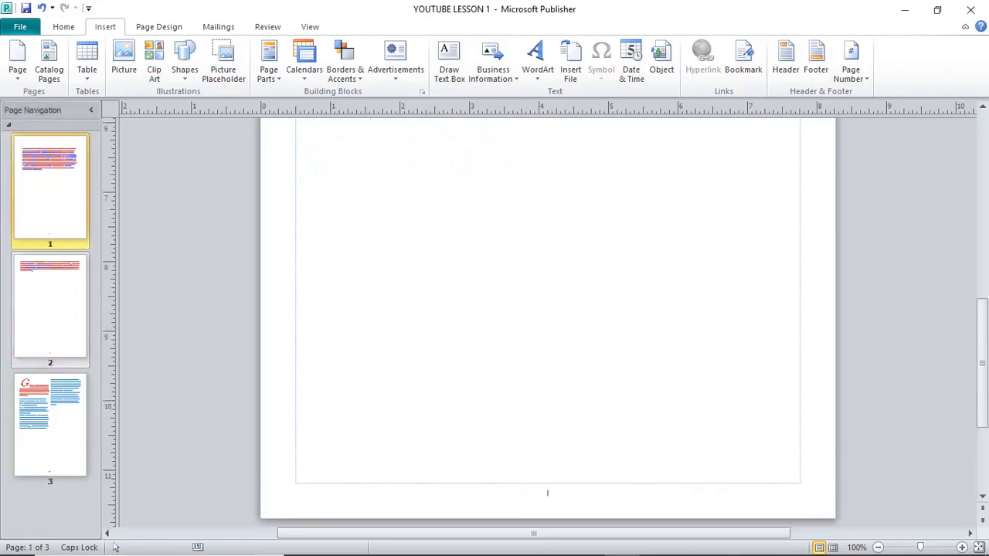
drag(45, 414, 43, 151)
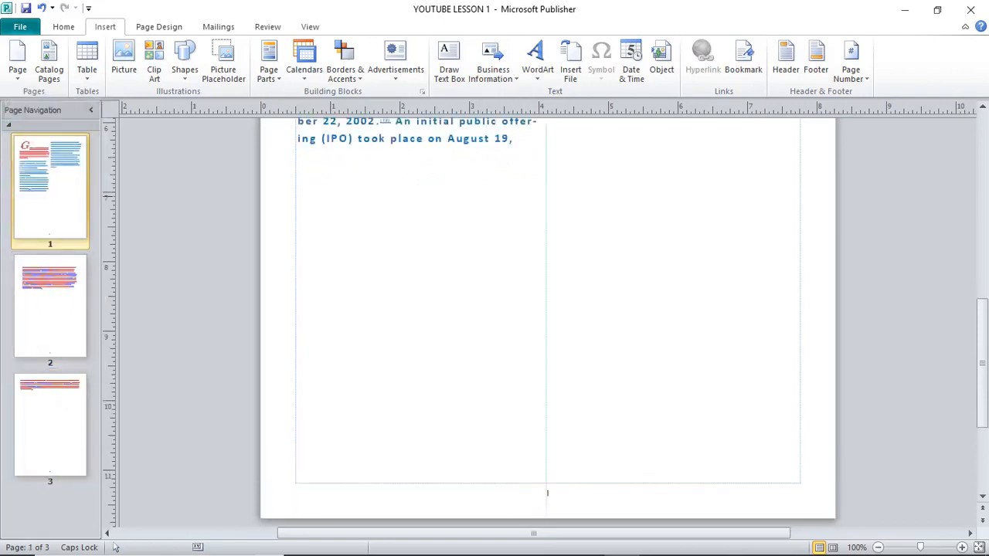
drag(54, 452, 59, 279)
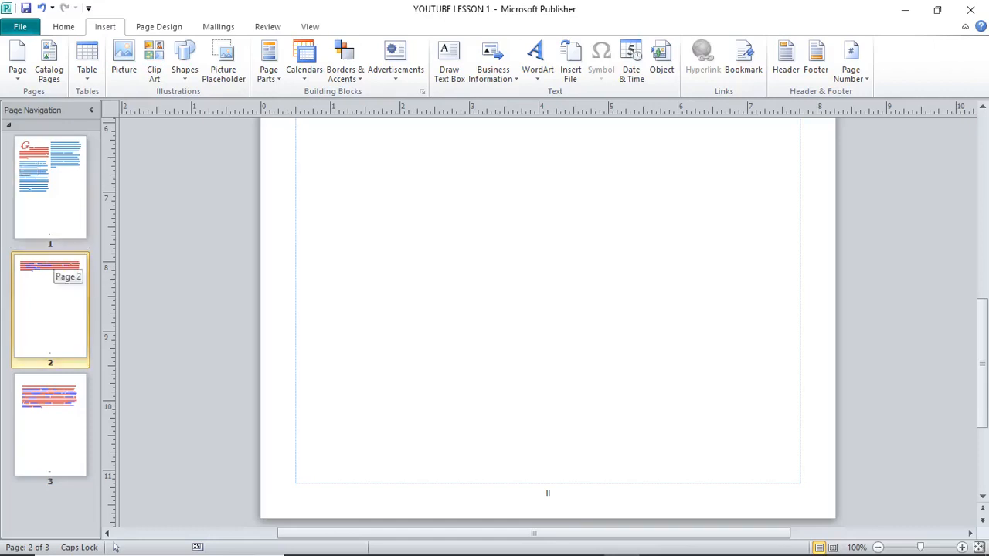
Bring up the view options and look over the first and second pages.
click(310, 27)
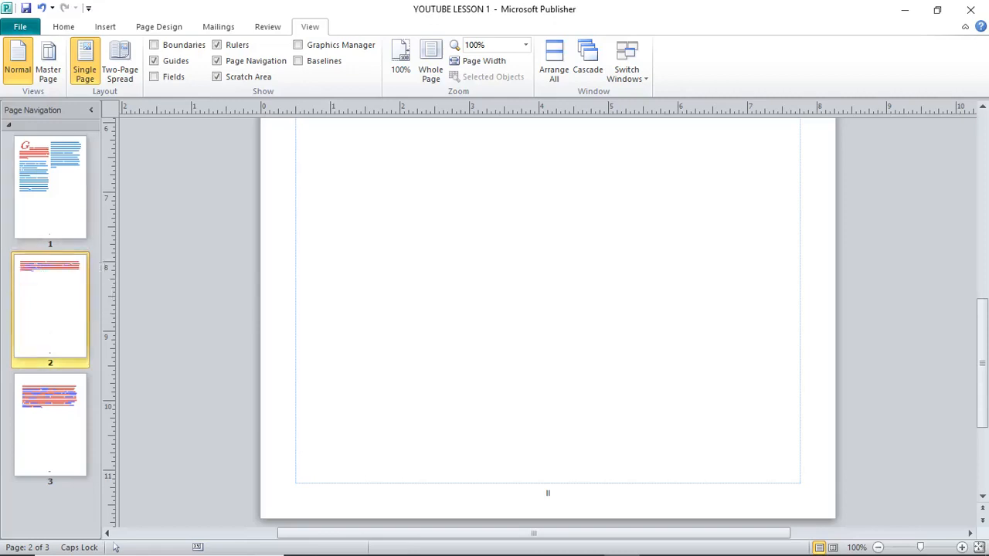
key(Up)
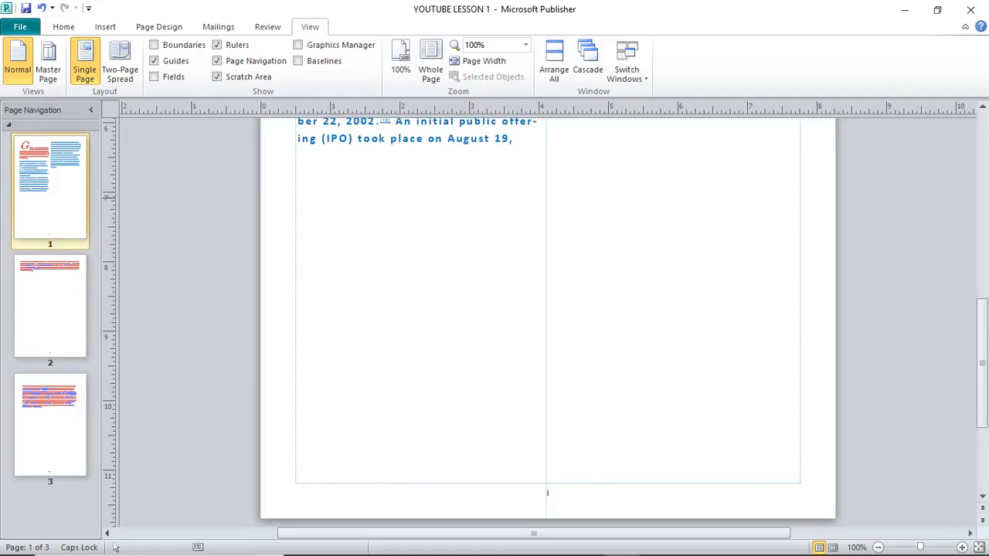
scroll(115, 547, up, 5)
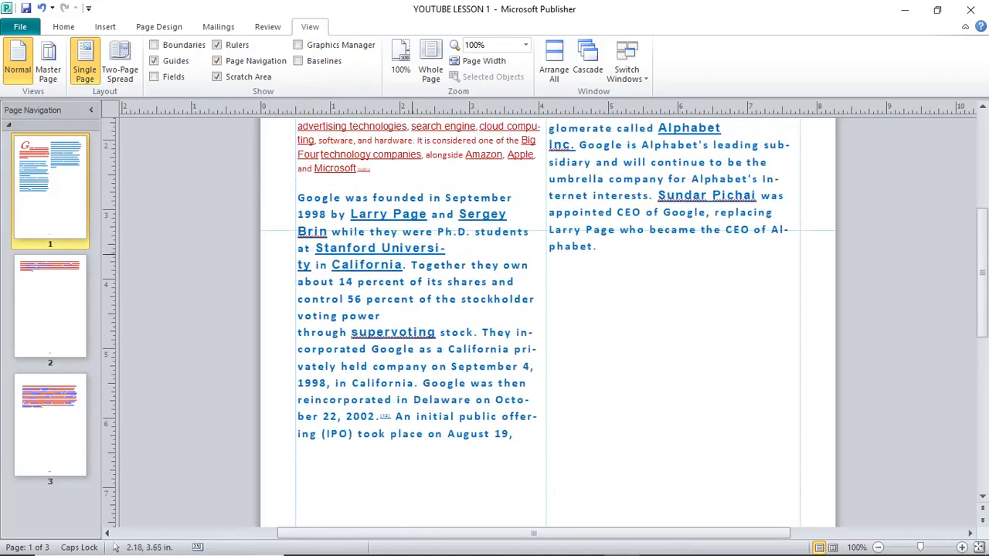
scroll(115, 548, up, 4)
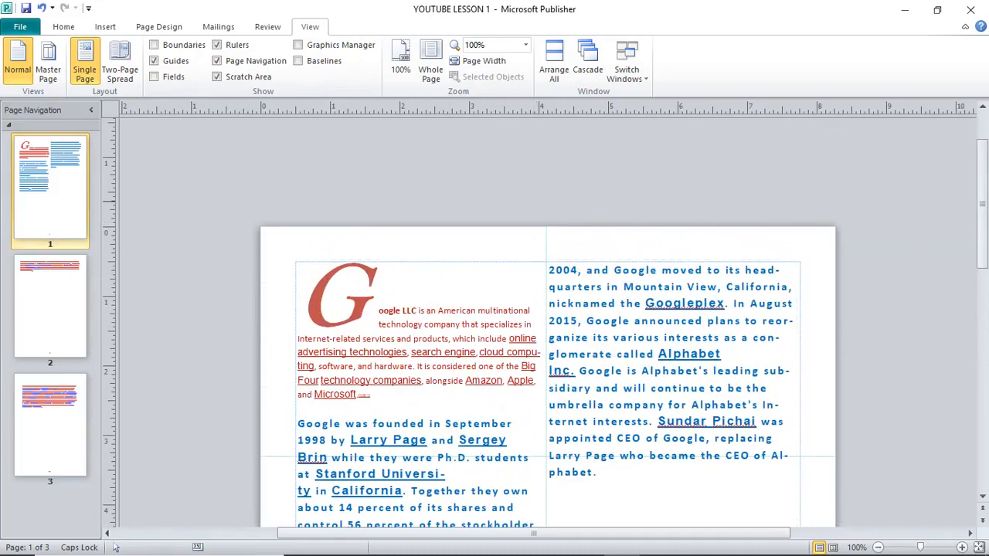
click(61, 316)
scroll(404, 276, down, 8)
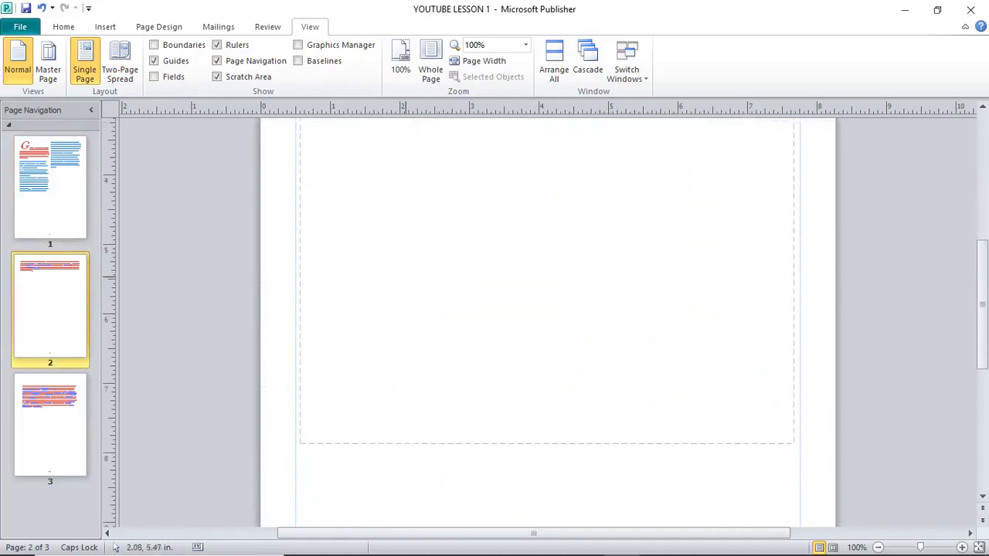
scroll(407, 282, down, 3)
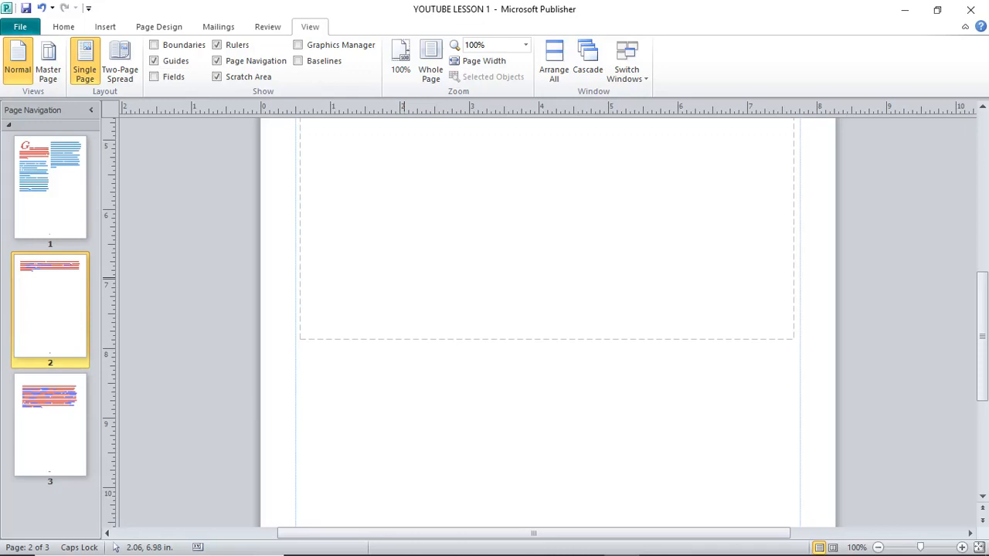
Open Master Page A for editing and show its header and footer areas.
click(159, 27)
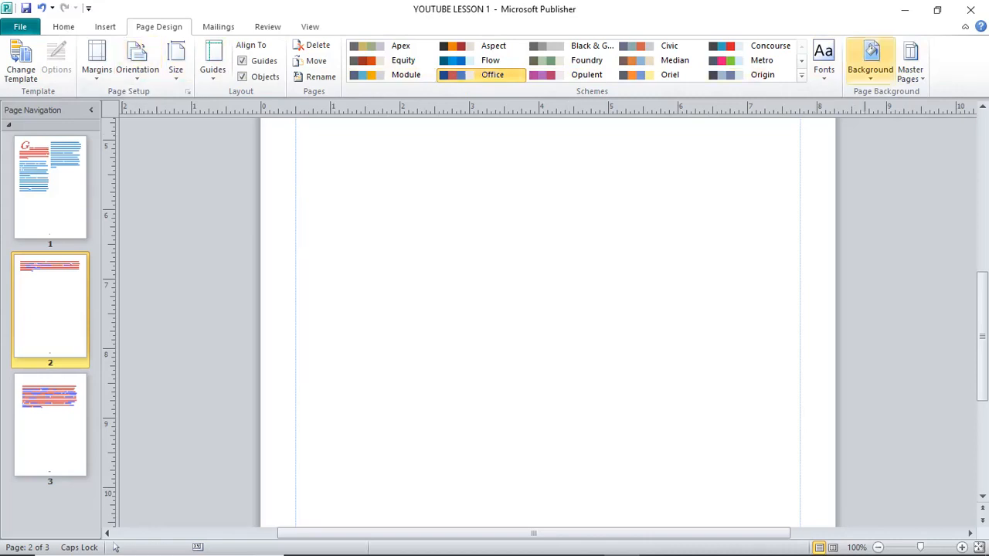
click(871, 60)
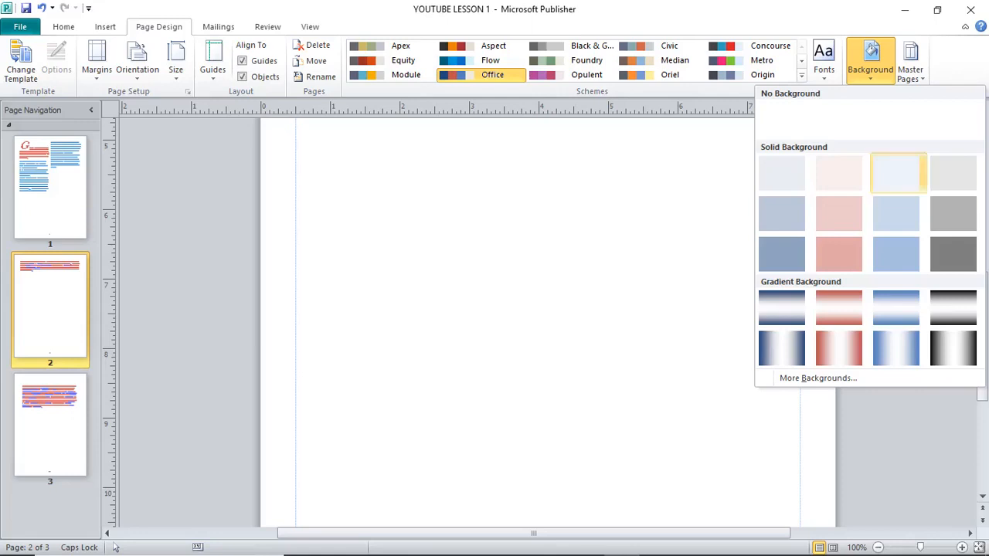
click(911, 62)
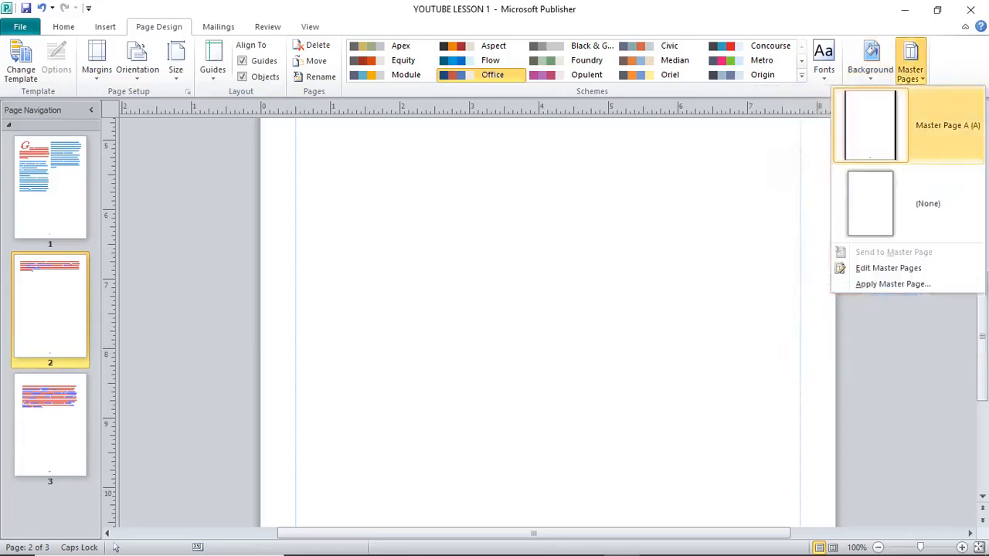
click(920, 135)
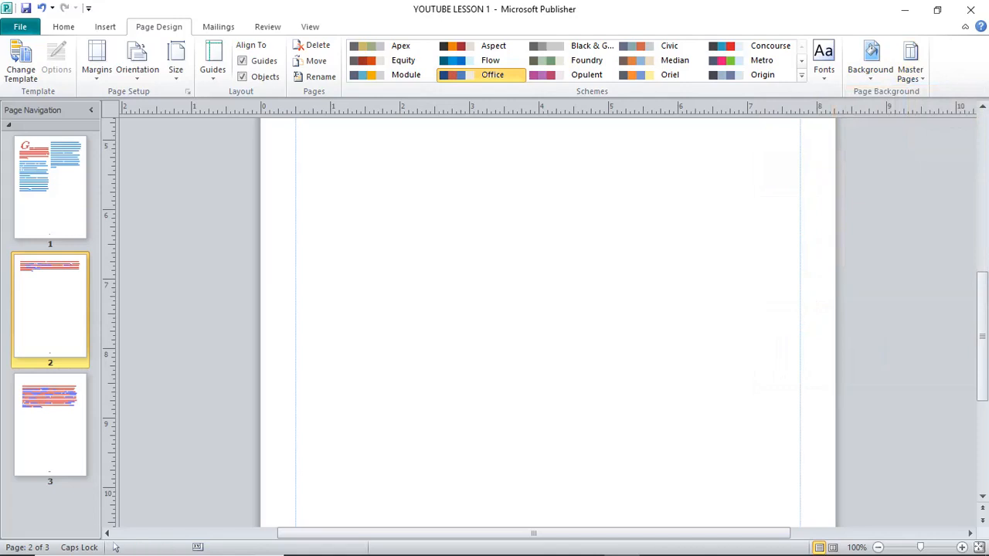
click(910, 70)
click(889, 268)
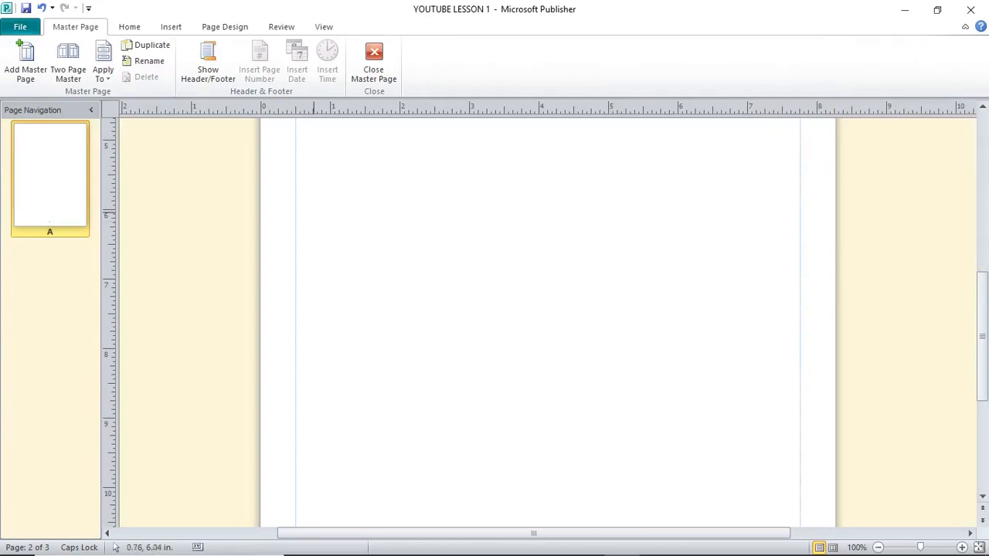
click(208, 62)
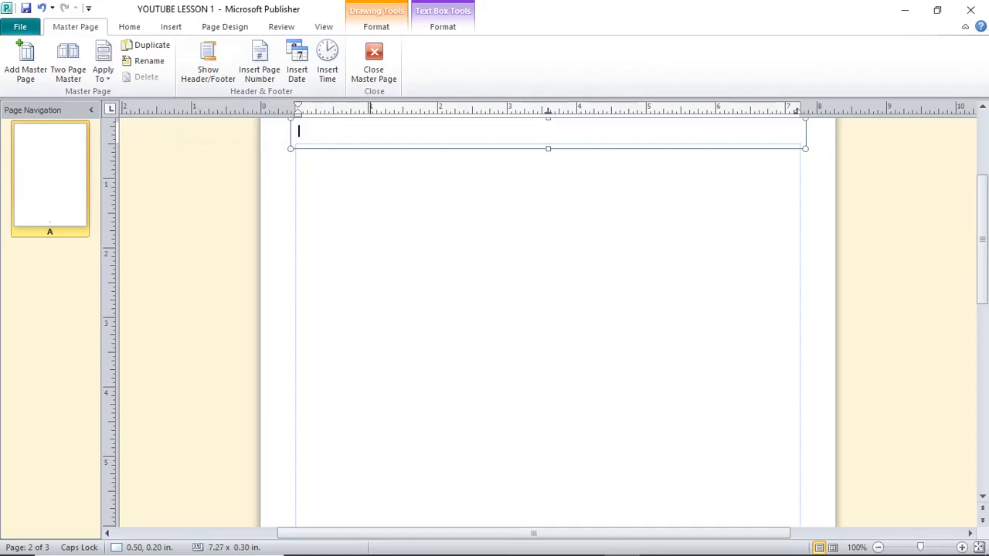
Switch to Document1 in Word and copy the opening words "Google LLC is an American multinational technology company".
mouse_move(515, 541)
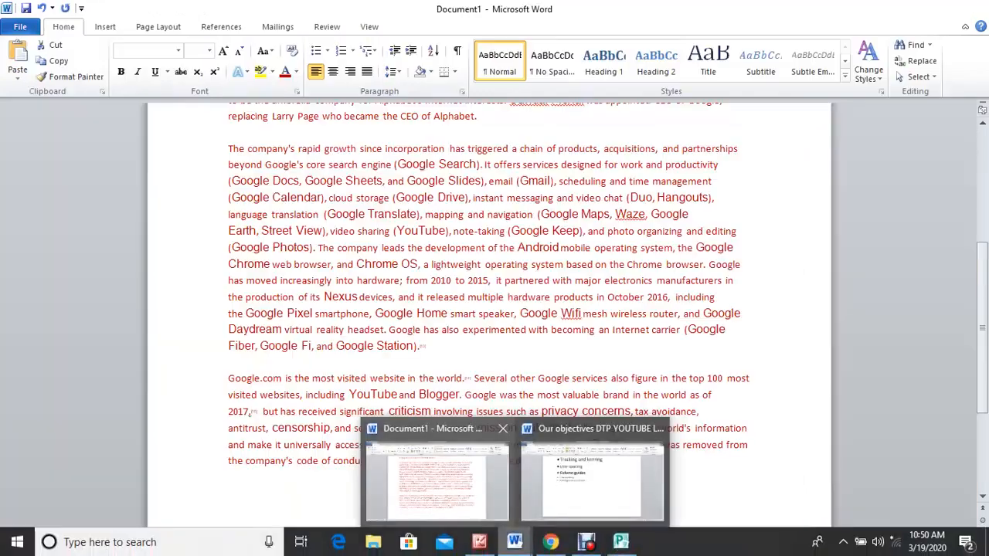
click(438, 481)
scroll(488, 325, up, 6)
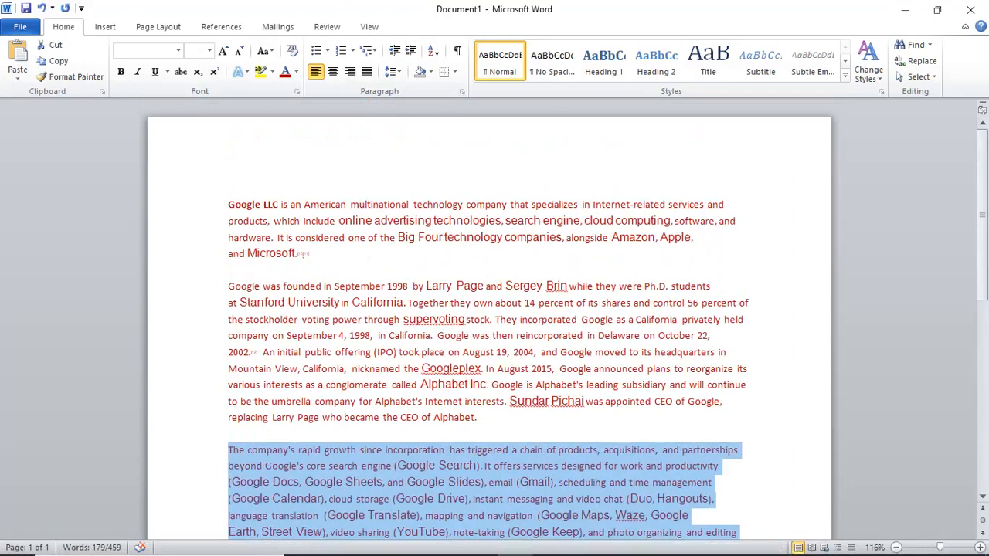
drag(508, 204, 228, 205)
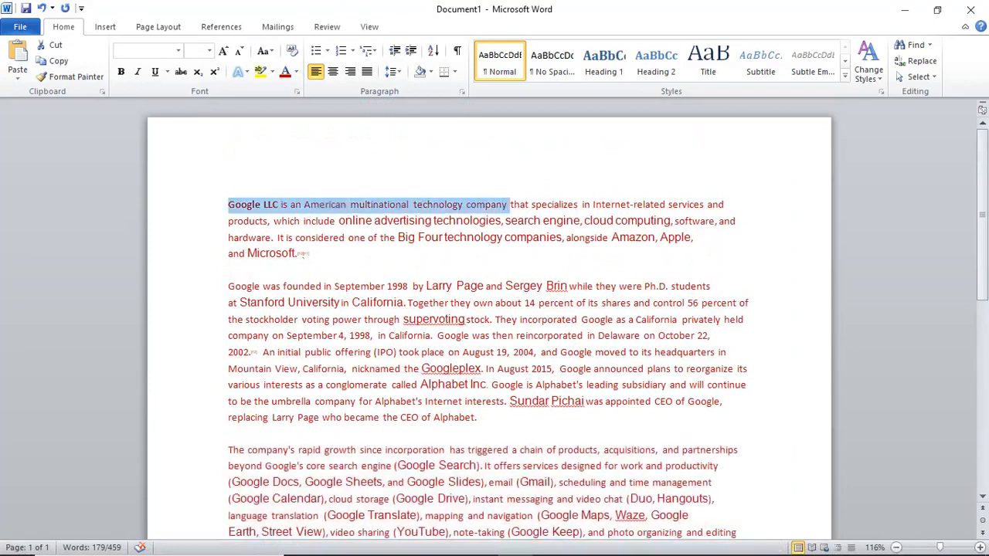
right_click(318, 202)
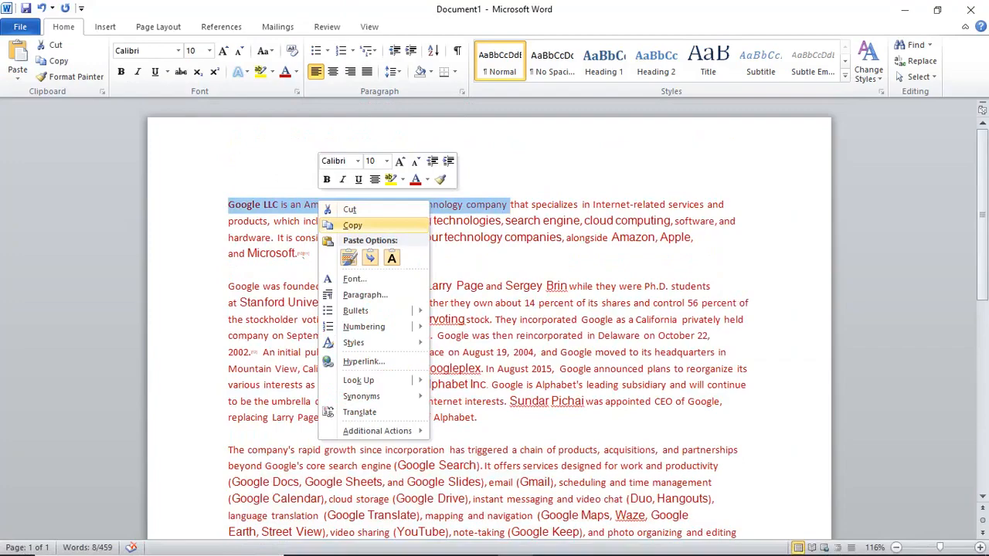
click(352, 225)
Return to the publication in Publisher and paste the copied phrase into the master page header.
click(551, 542)
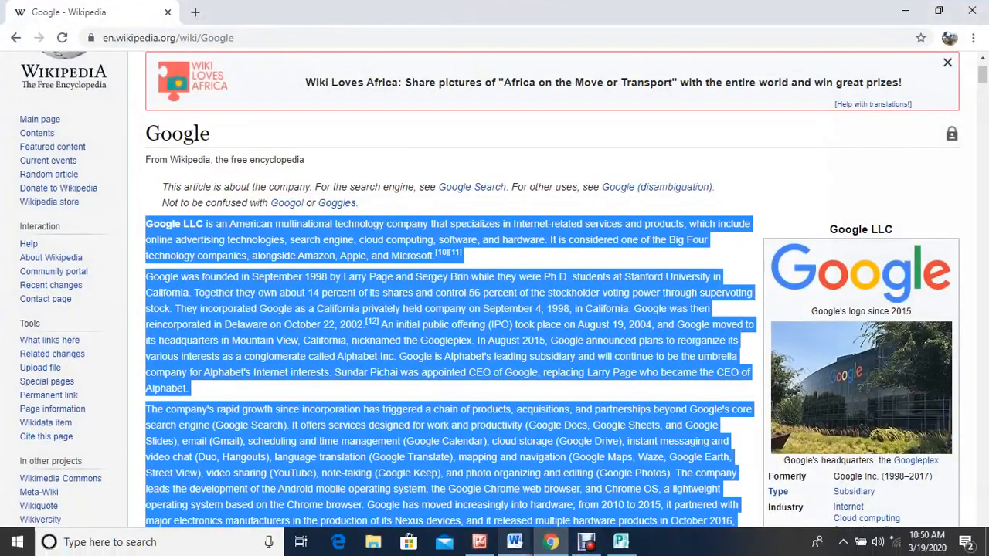
click(621, 542)
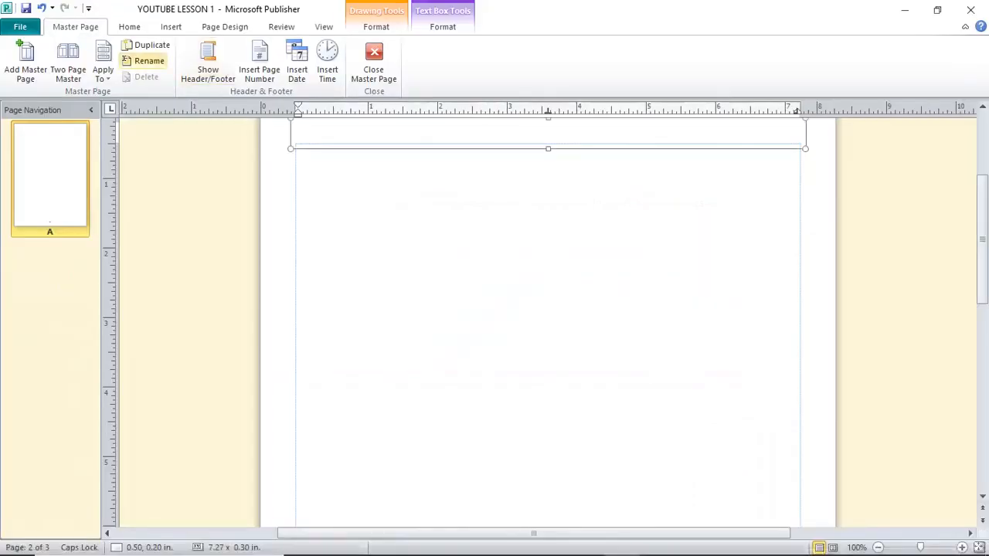
right_click(324, 133)
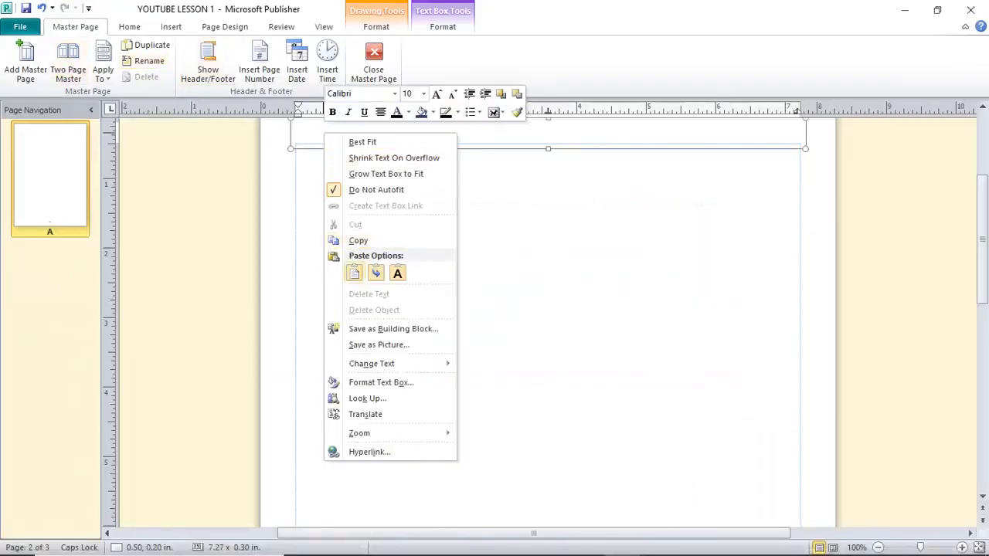
click(355, 273)
Enlarge the whole header text by four points.
drag(544, 133, 298, 133)
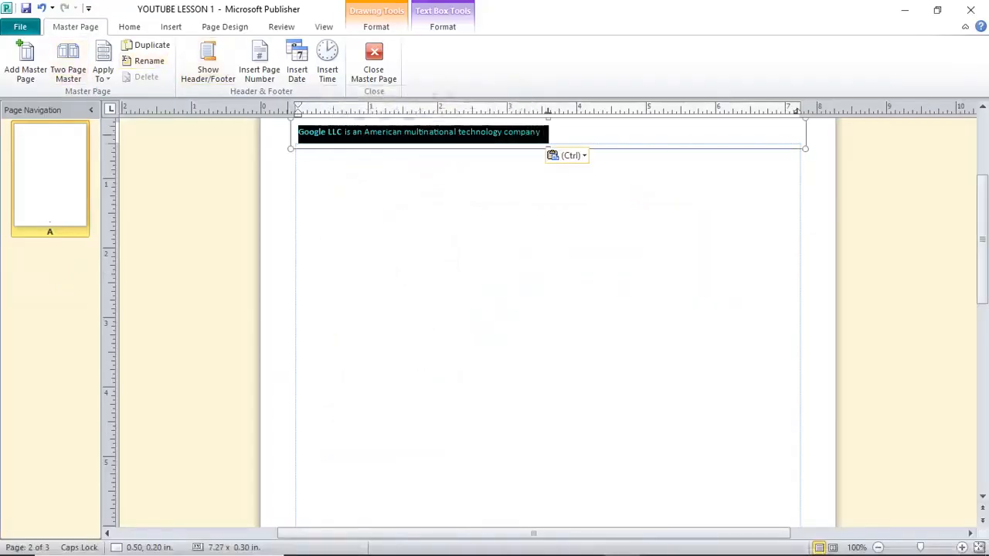
key(ctrl+bracketright)
key(ctrl+bracketright)
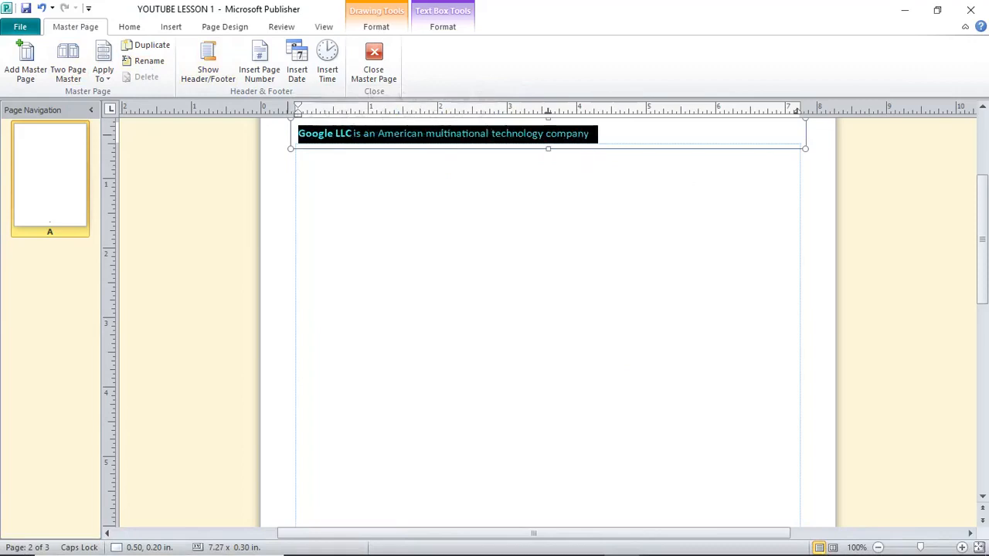
key(ctrl+bracketright)
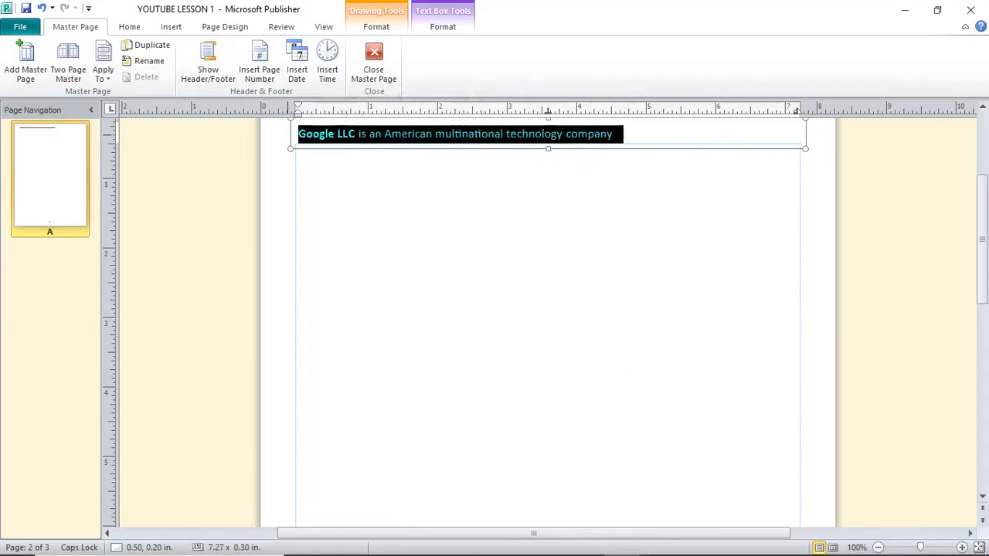
key(ctrl+bracketright)
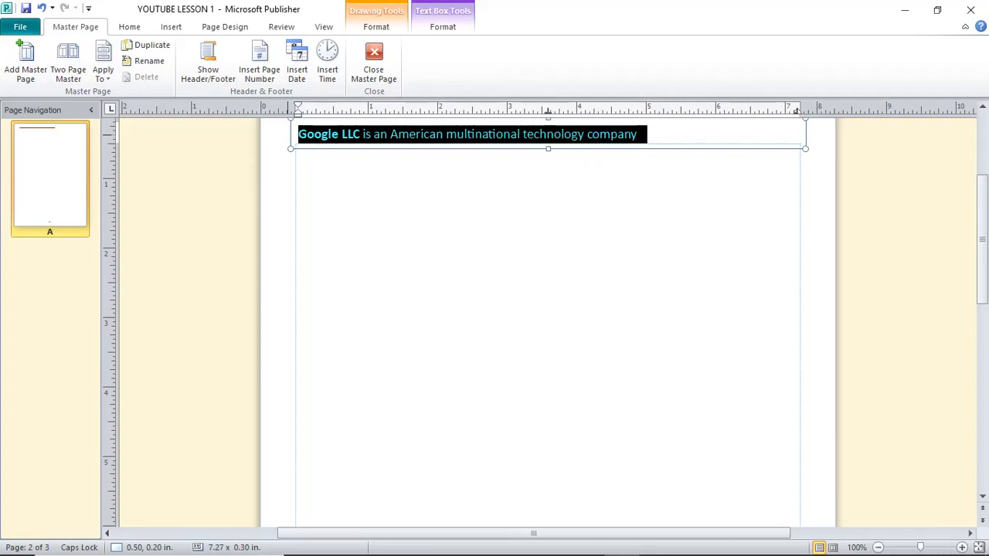
click(357, 272)
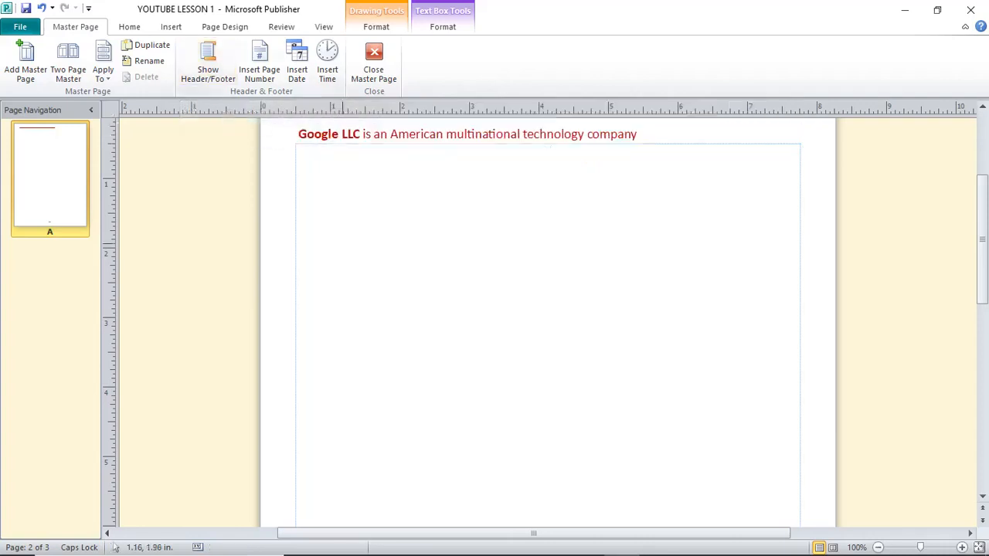
Select the footer box holding the page number and move it up slightly, to about 11.04 in down the page.
scroll(363, 279, down, 6)
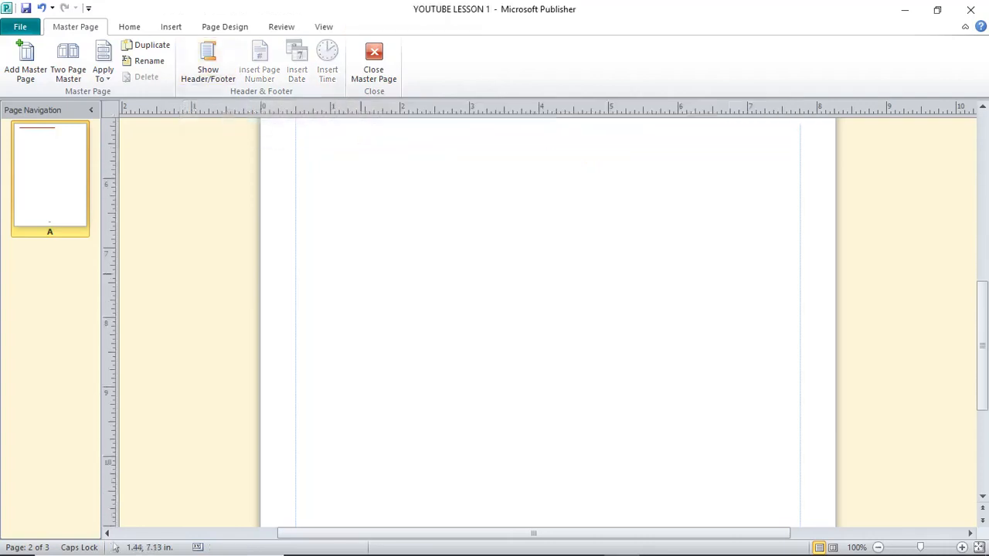
scroll(298, 176, down, 2)
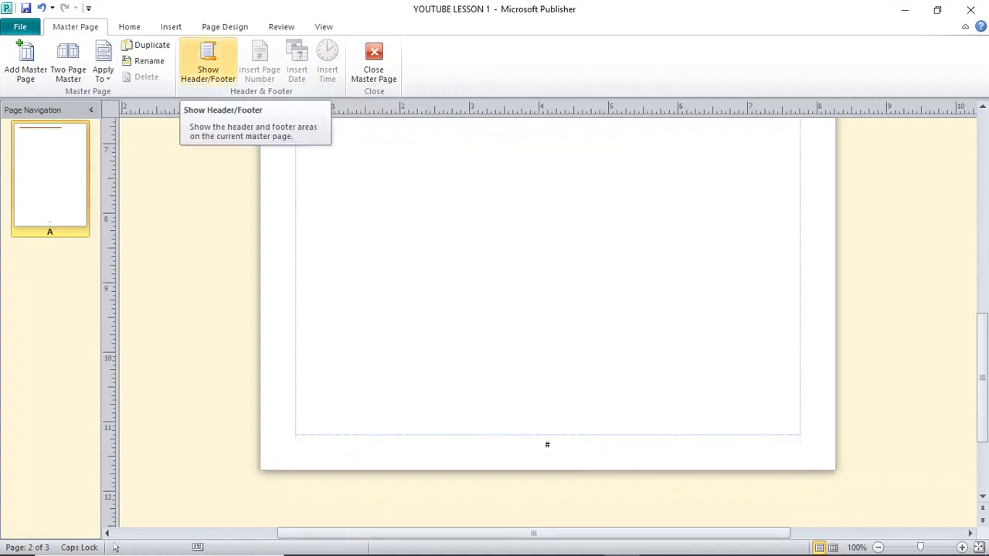
click(208, 61)
scroll(548, 309, down, 8)
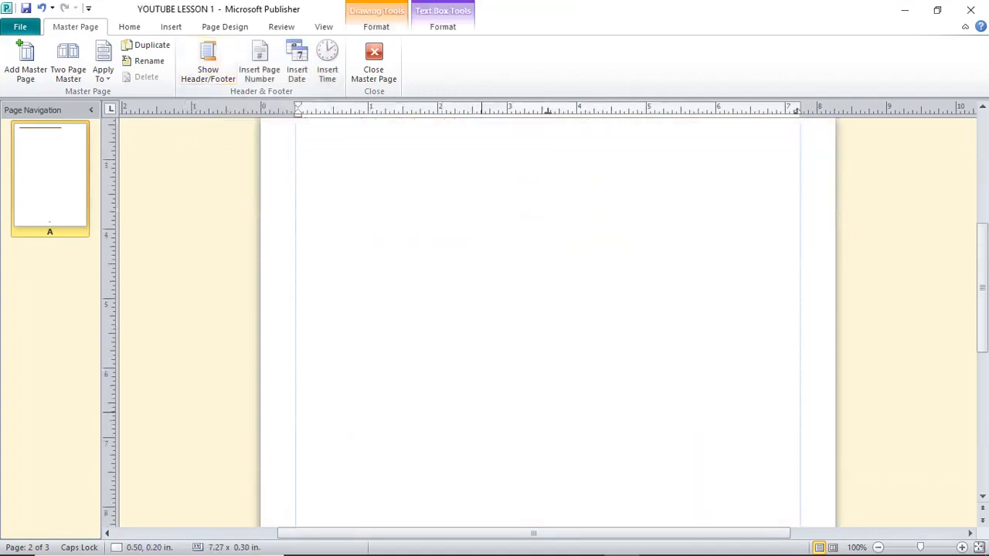
scroll(547, 409, down, 3)
scroll(547, 402, up, 6)
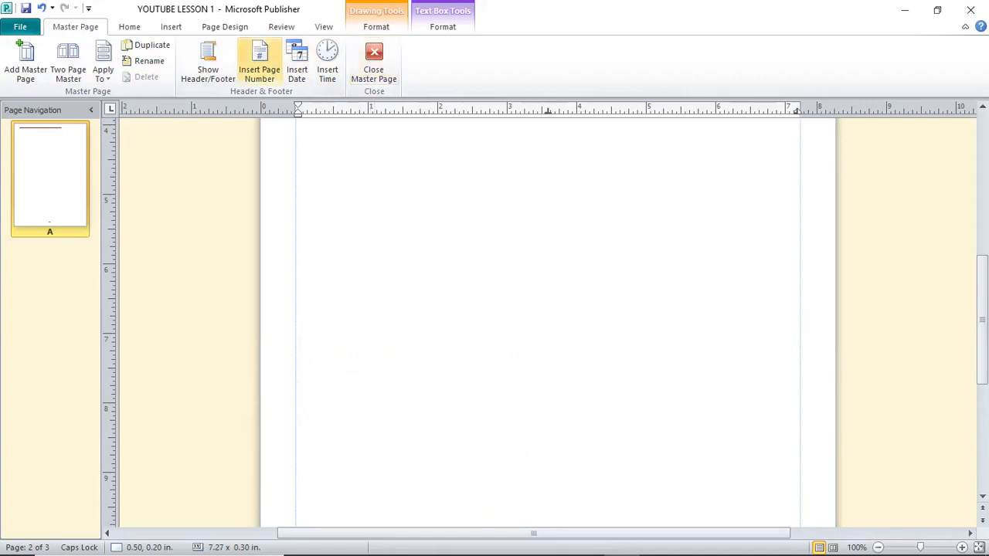
click(208, 62)
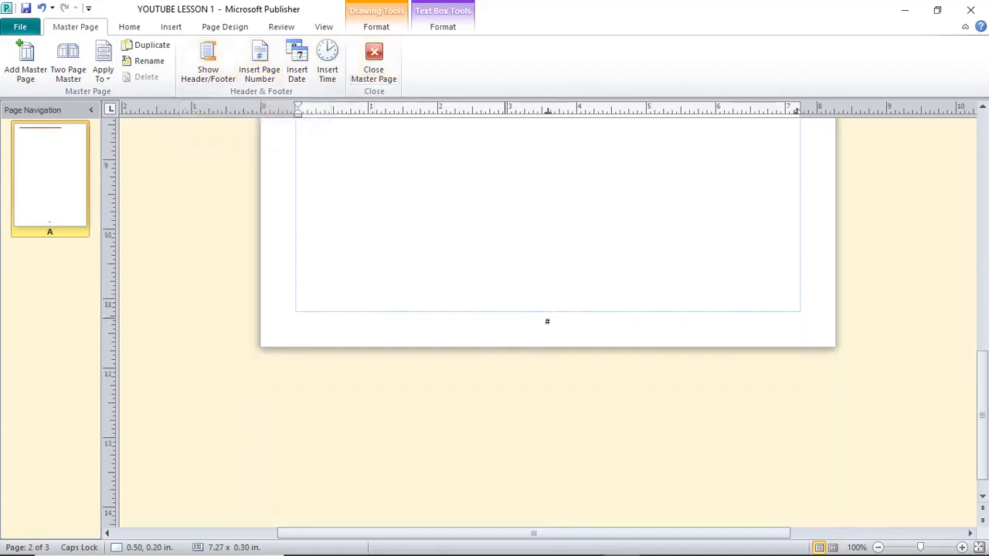
click(546, 319)
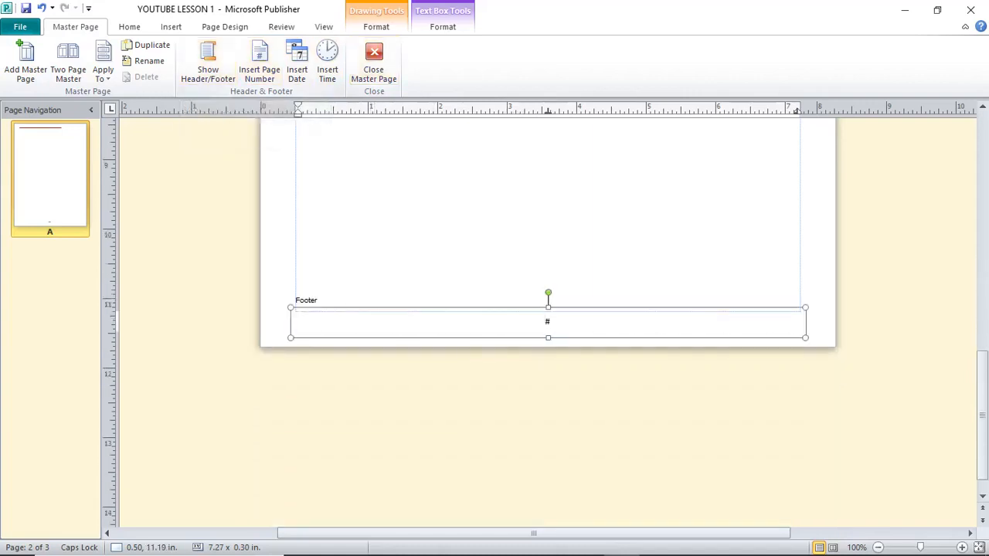
drag(547, 320, 547, 309)
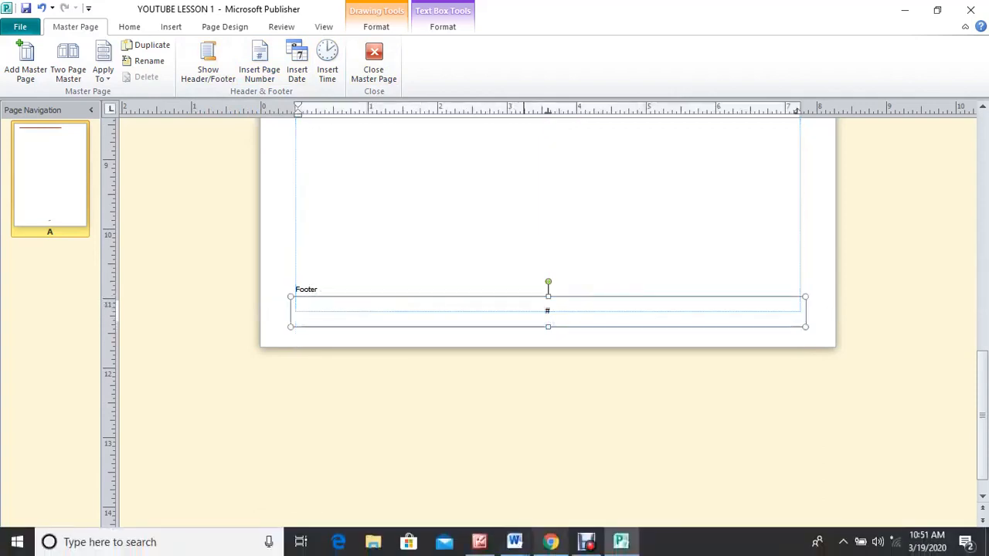
Switch to Document1 in Word and copy "by Larry Page and Sergey Brin" from the second paragraph.
click(515, 543)
click(436, 476)
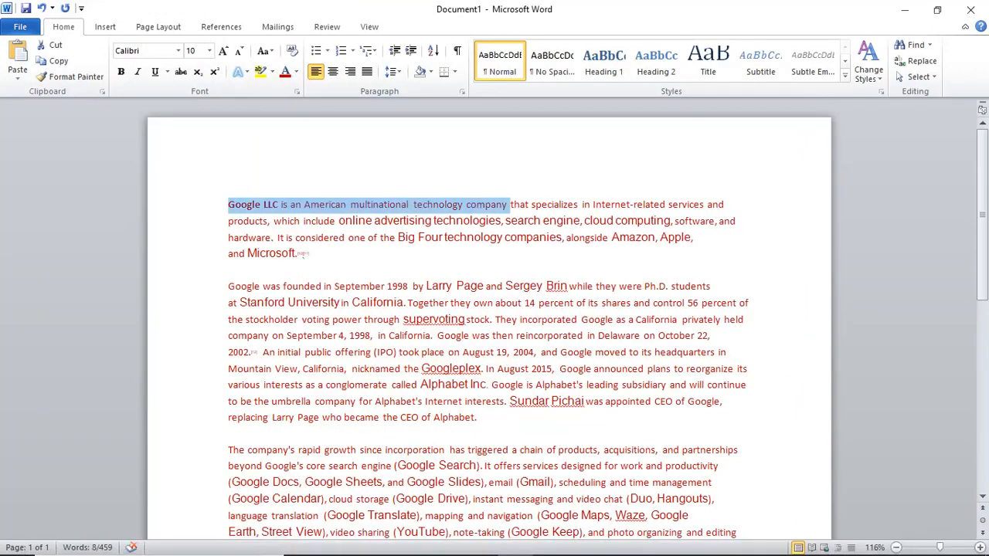
drag(568, 287, 413, 286)
right_click(445, 287)
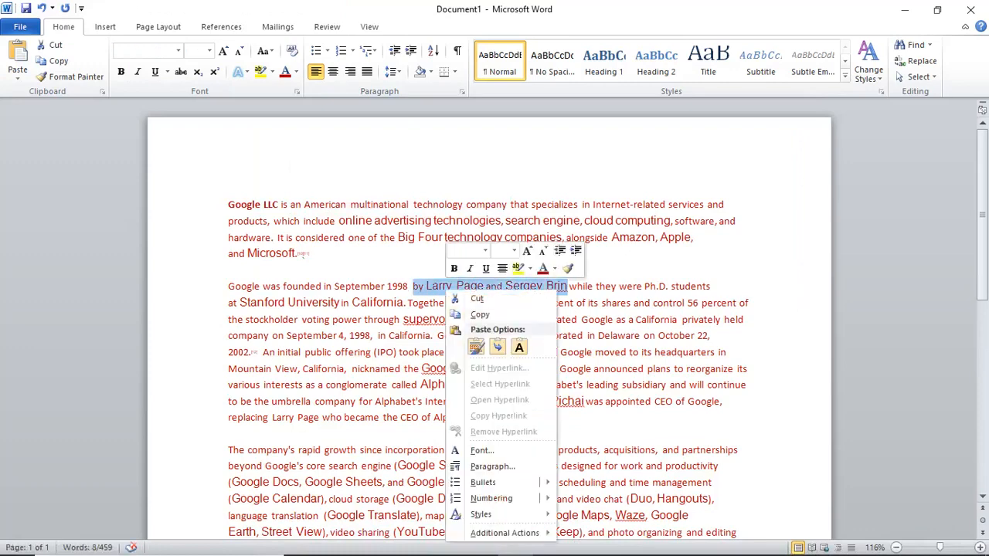
click(473, 315)
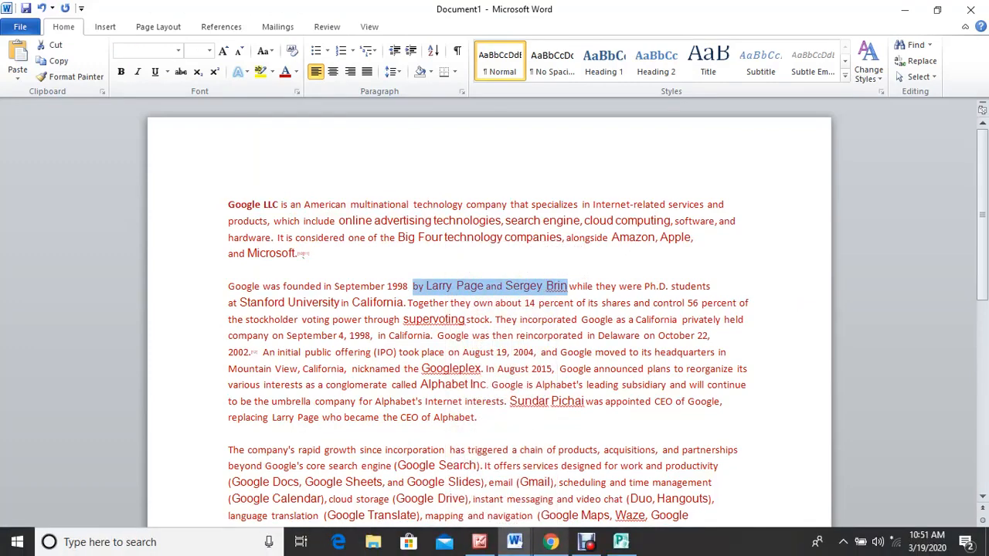
Back in Publisher, paste the copied words into the footer before the page number and add a wide gap between them.
click(621, 542)
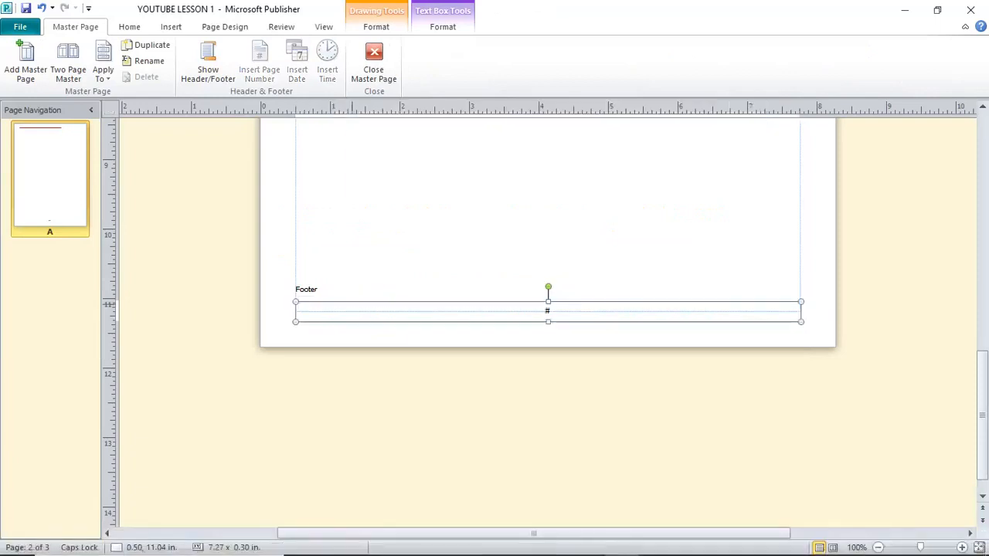
right_click(545, 309)
click(385, 365)
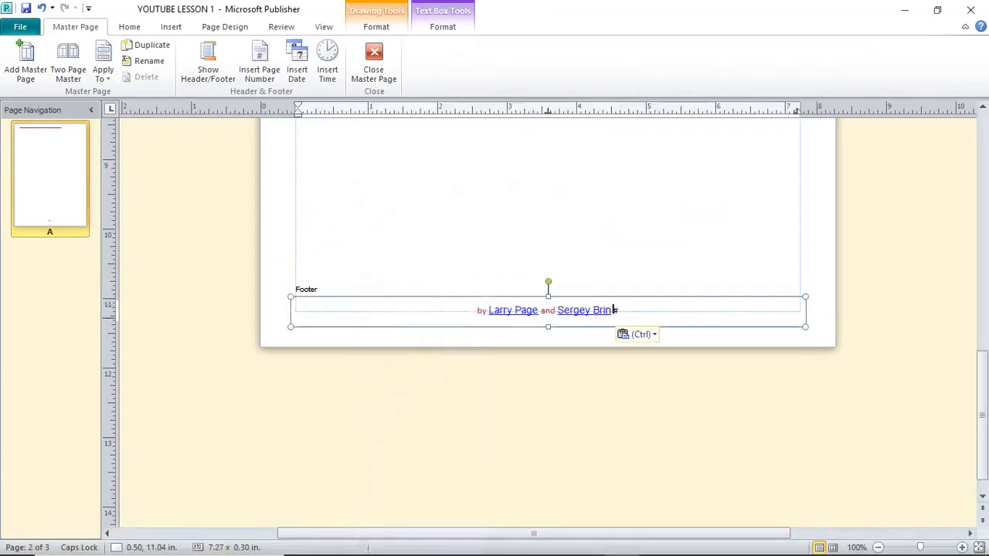
click(473, 312)
click(613, 311)
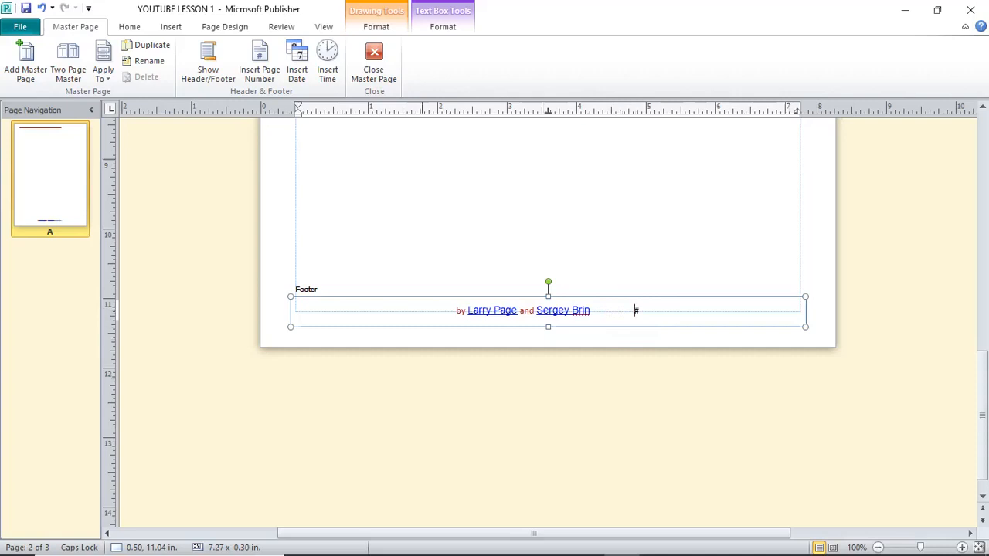
Return from the master page to the normal pages and check the header and footer on the second page.
click(373, 62)
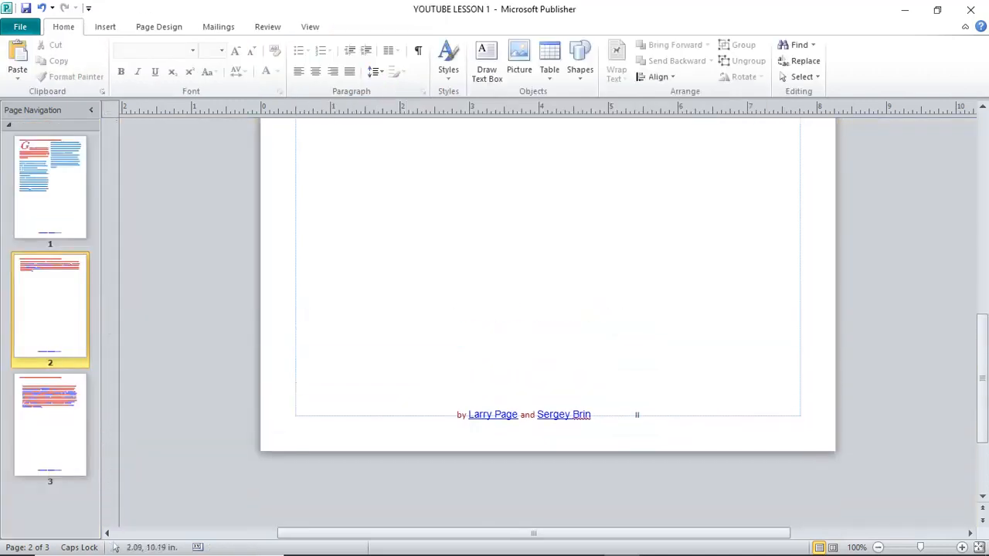
scroll(407, 350, up, 5)
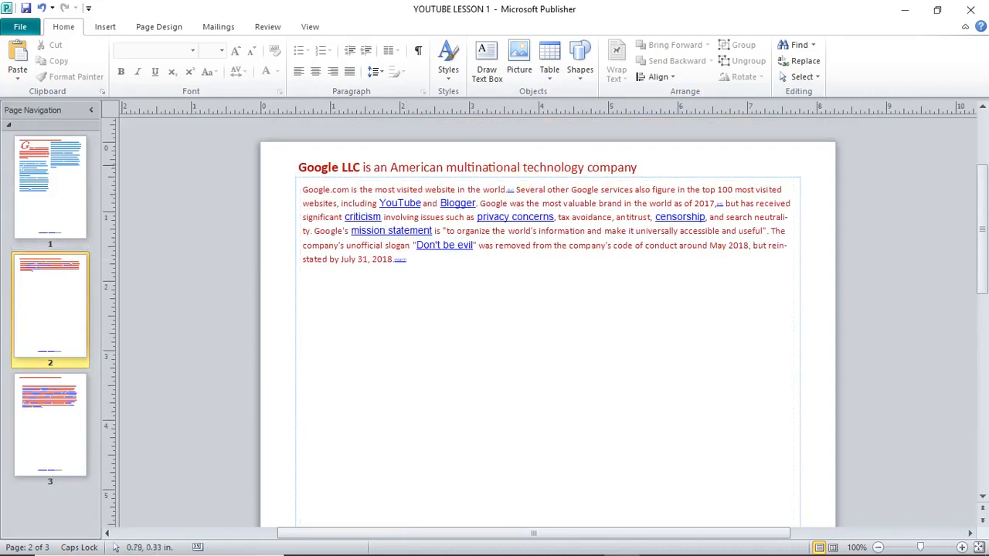
key(ctrl+m)
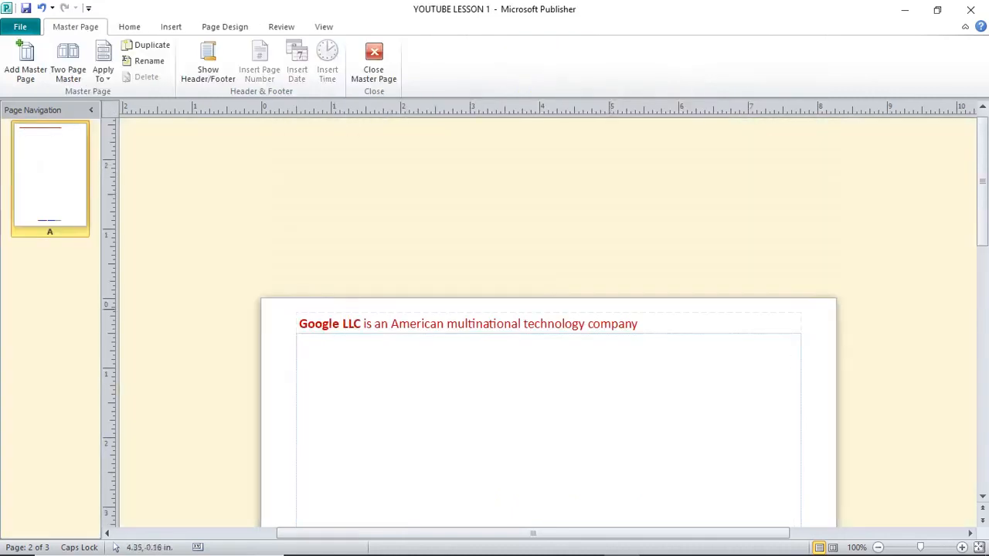
click(373, 65)
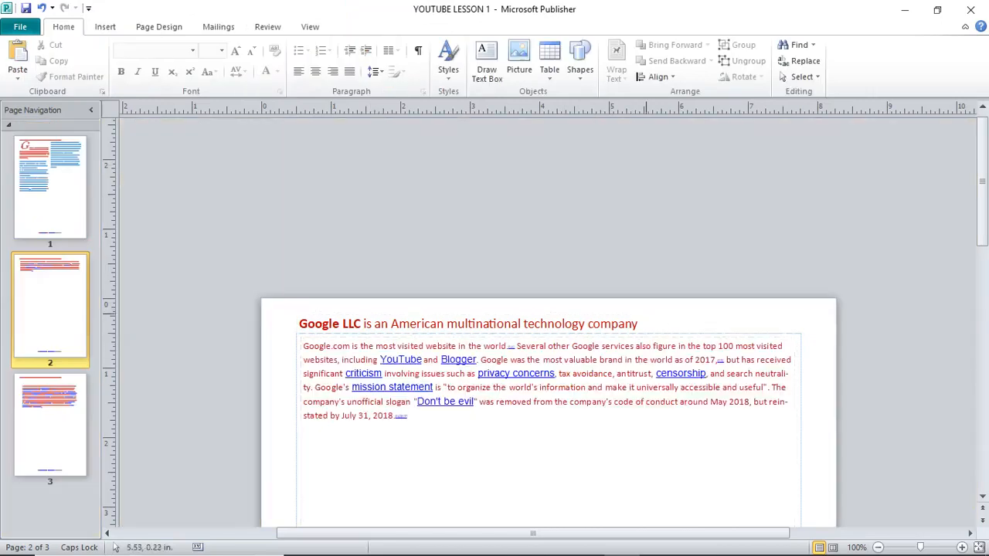
Select all the body text on the second page and set its font color to blue.
triple_click(611, 346)
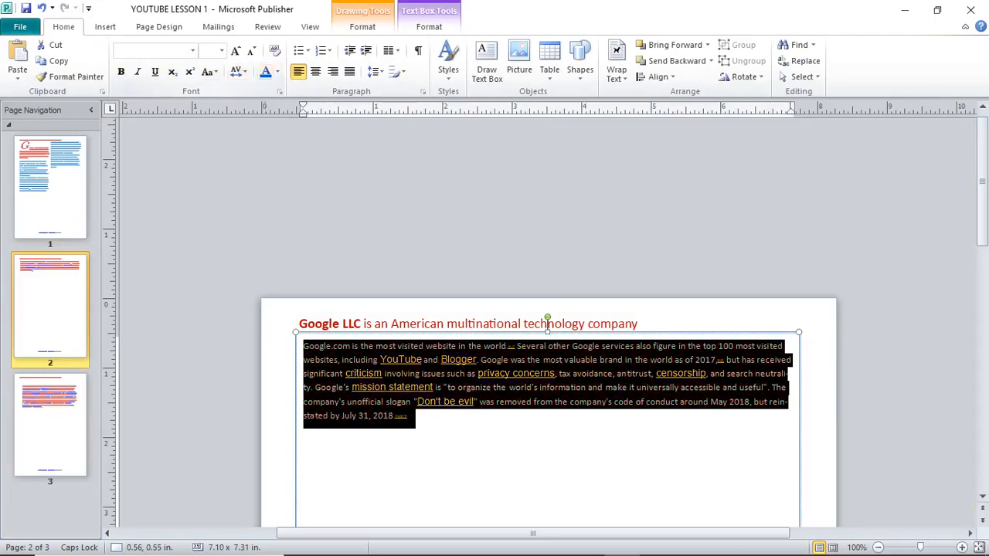
key(Right)
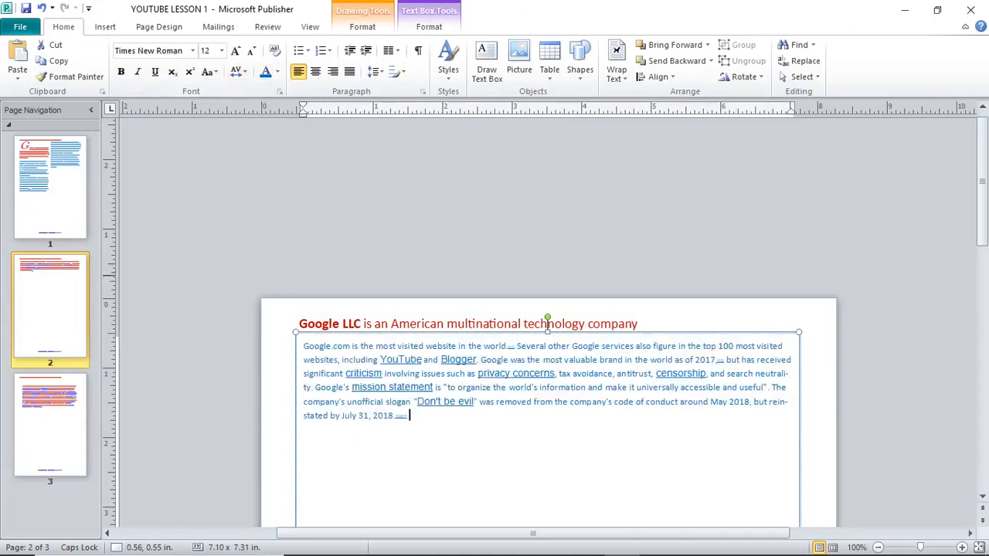
Check the header and footer on the third page and the footer on the first page.
click(50, 427)
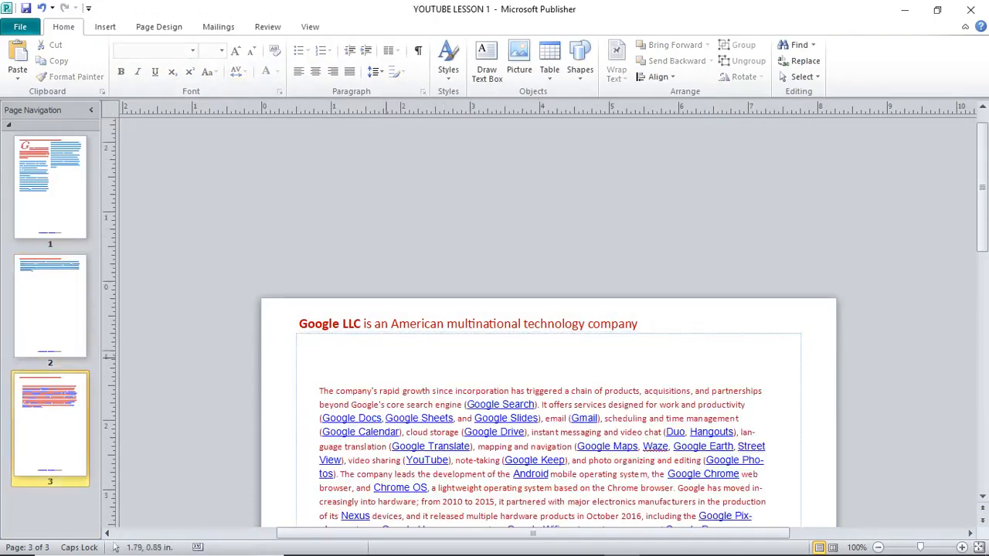
scroll(547, 325, down, 8)
scroll(383, 371, down, 3)
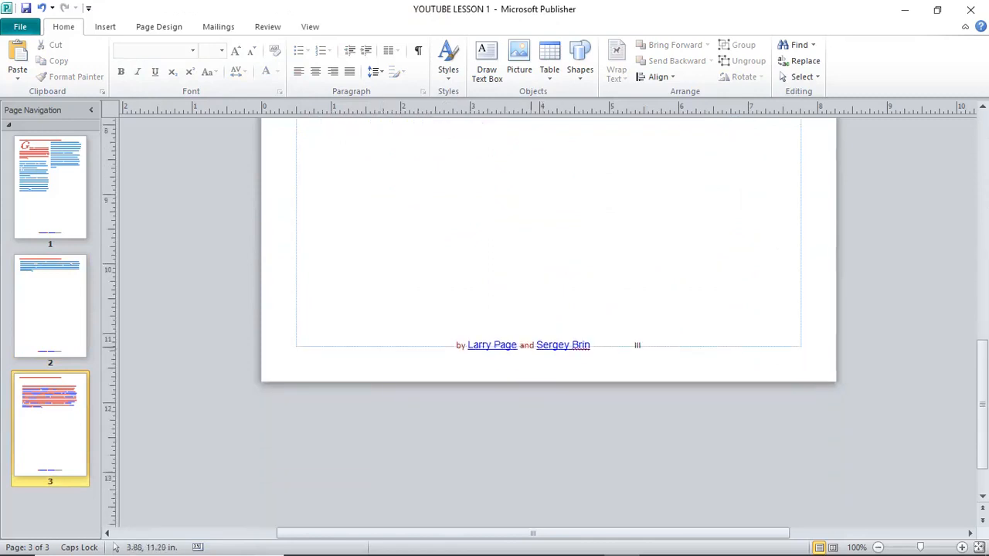
click(50, 187)
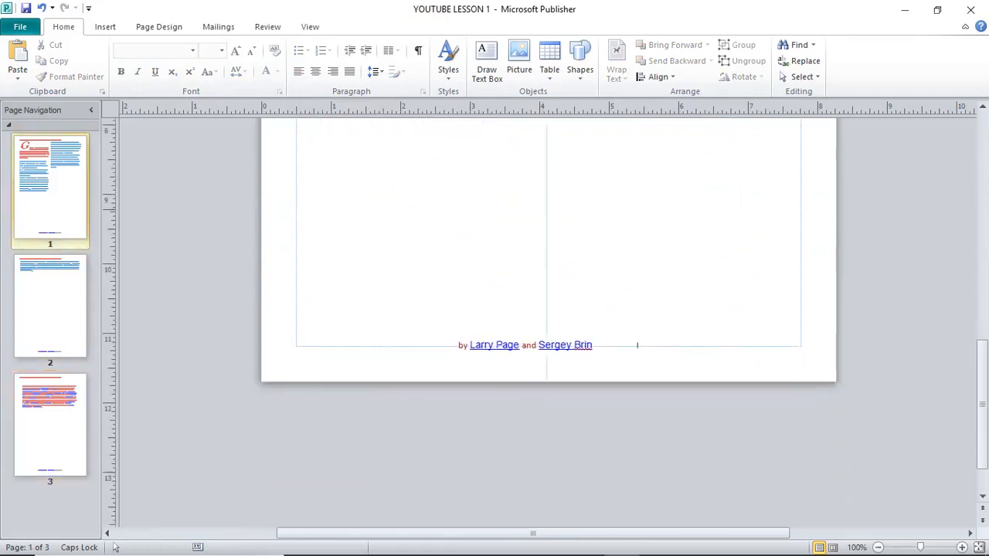
Set the font color of the word "continue" in the first page's second column to red.
scroll(507, 274, up, 10)
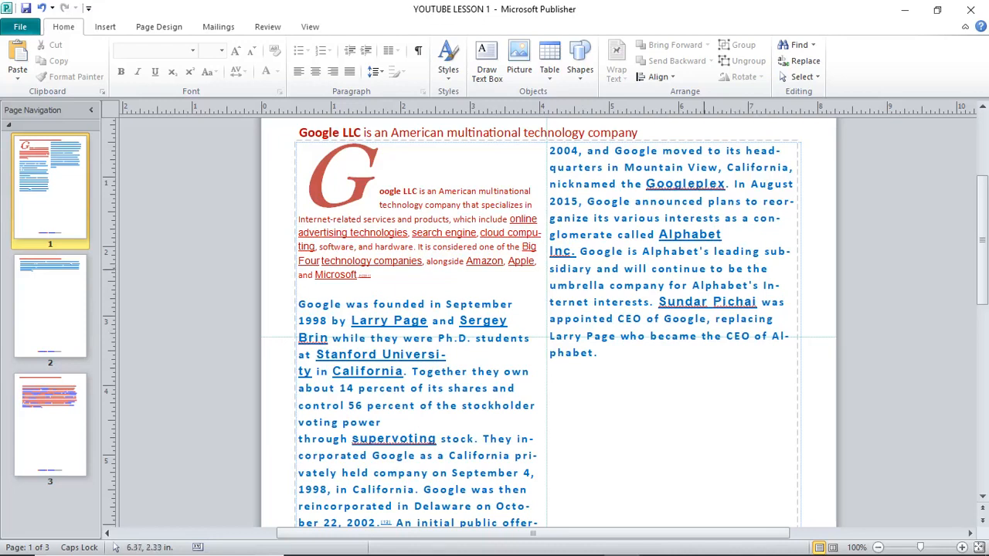
click(705, 269)
drag(706, 269, 651, 268)
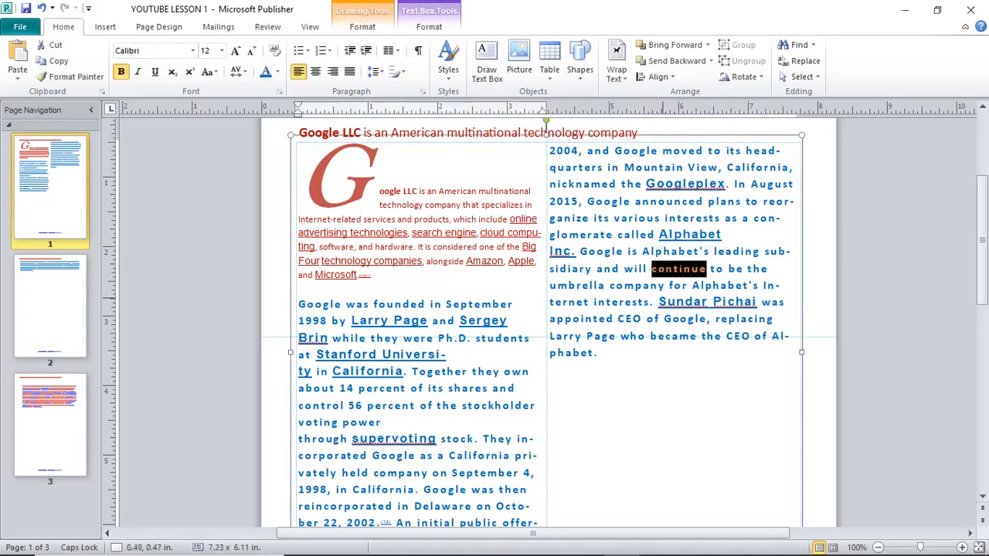
click(277, 72)
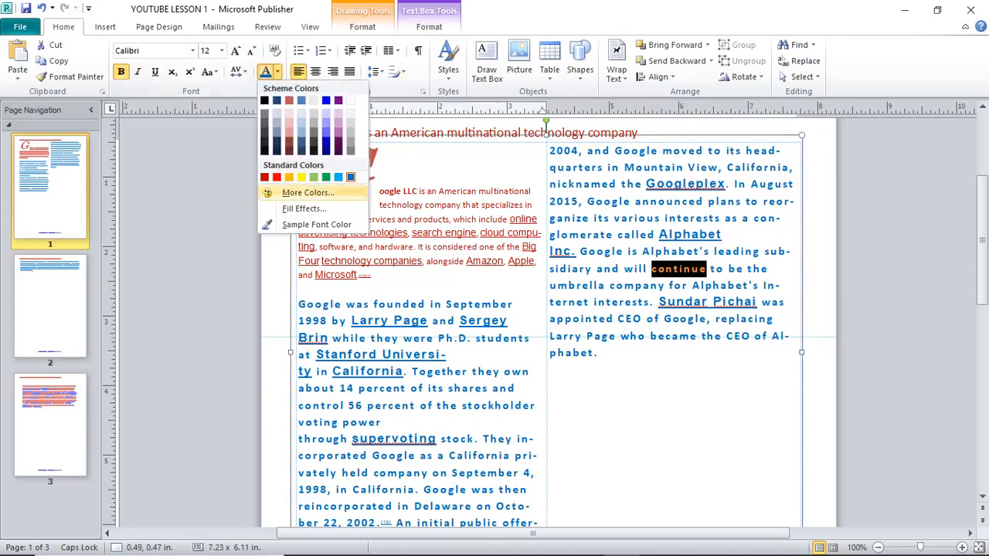
click(276, 177)
click(598, 353)
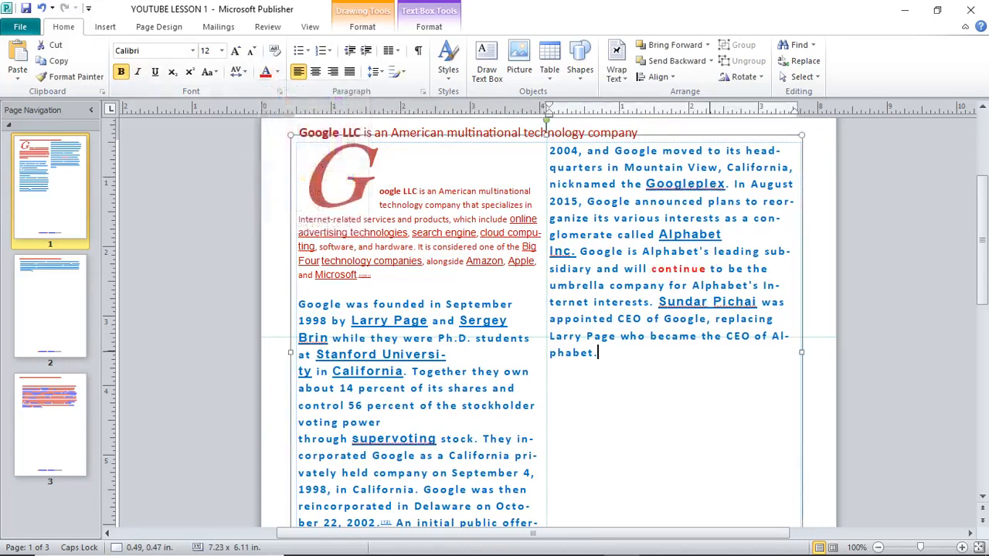
Copy the word "continue" and use Find and Replace to replace all its occurrences with "go on".
drag(707, 269, 651, 269)
key(ctrl+c)
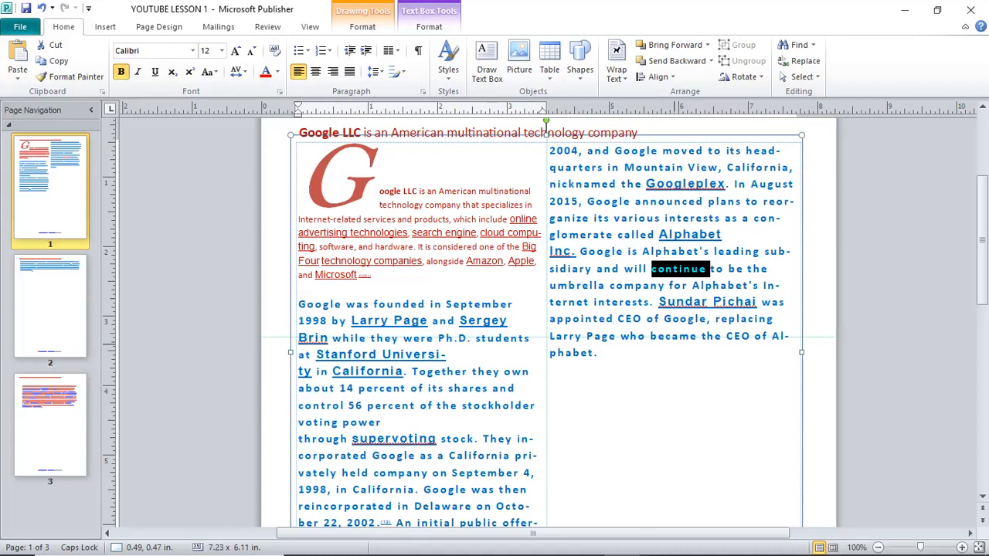
key(ctrl+h)
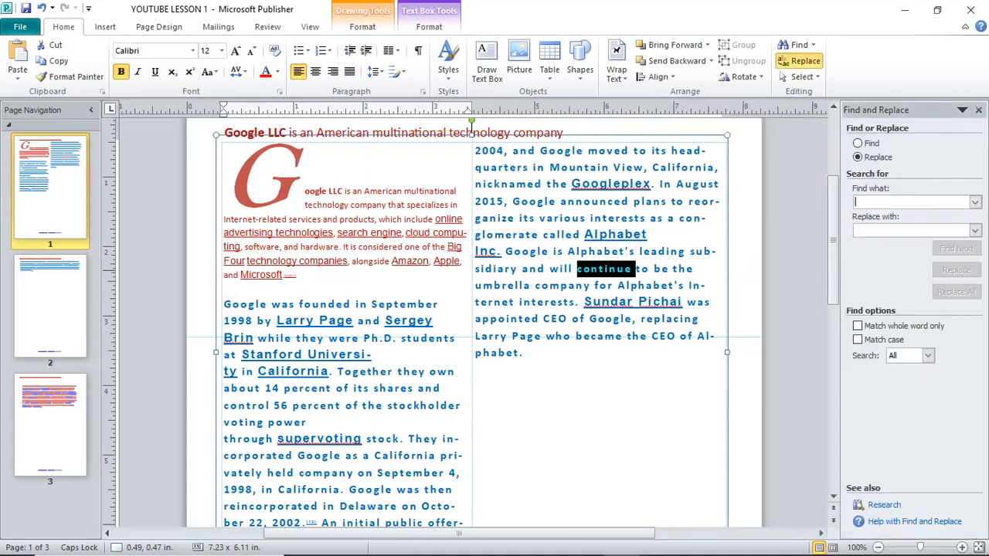
click(910, 203)
key(ctrl+v)
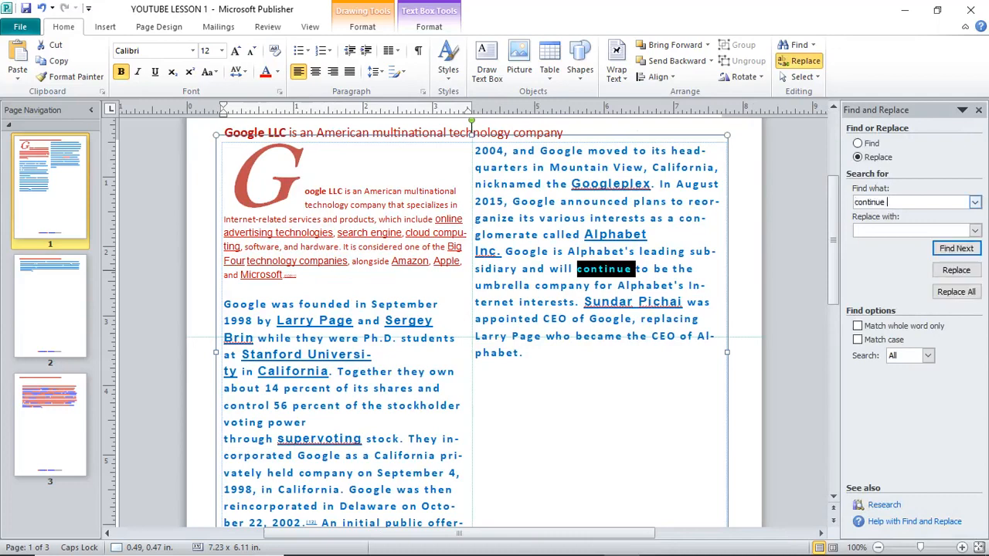
key(Tab)
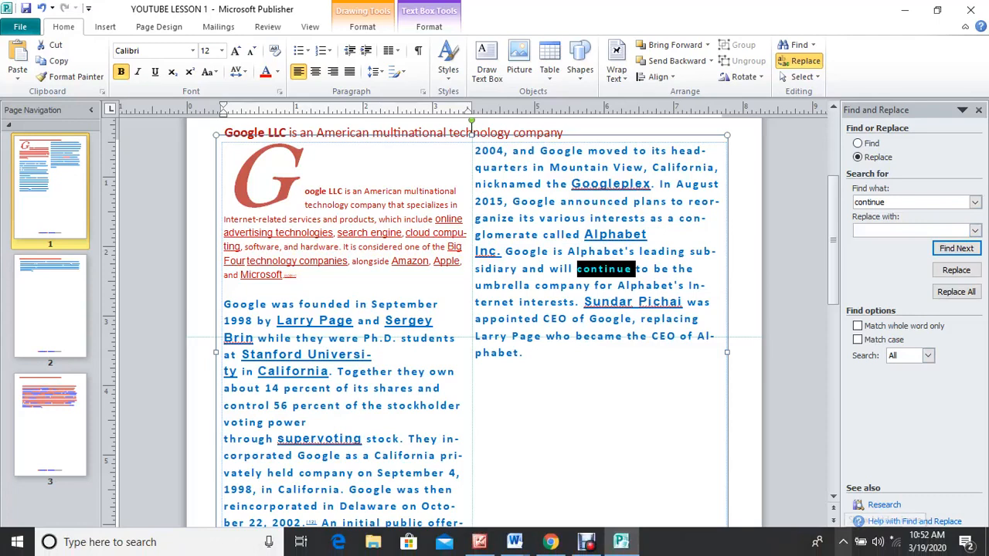
text(go on)
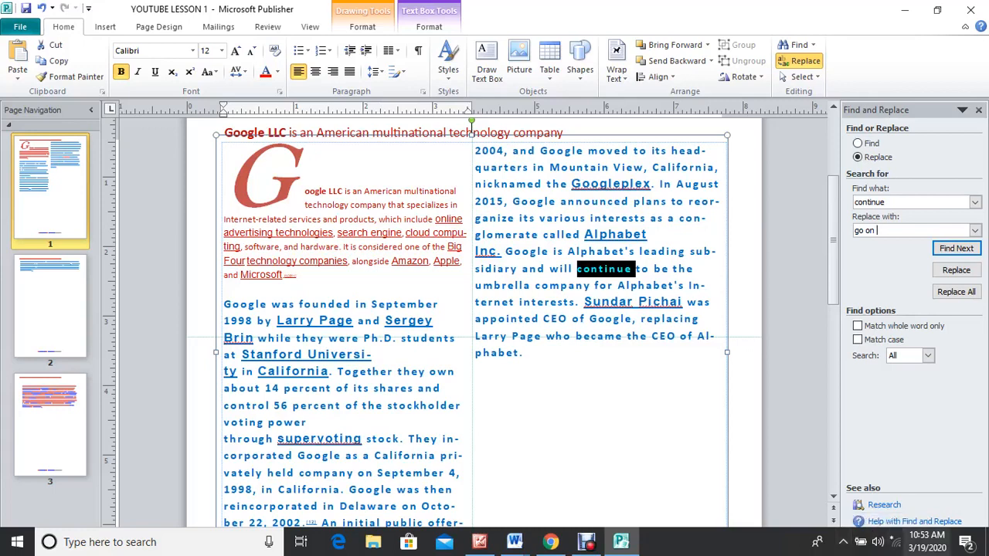
click(956, 291)
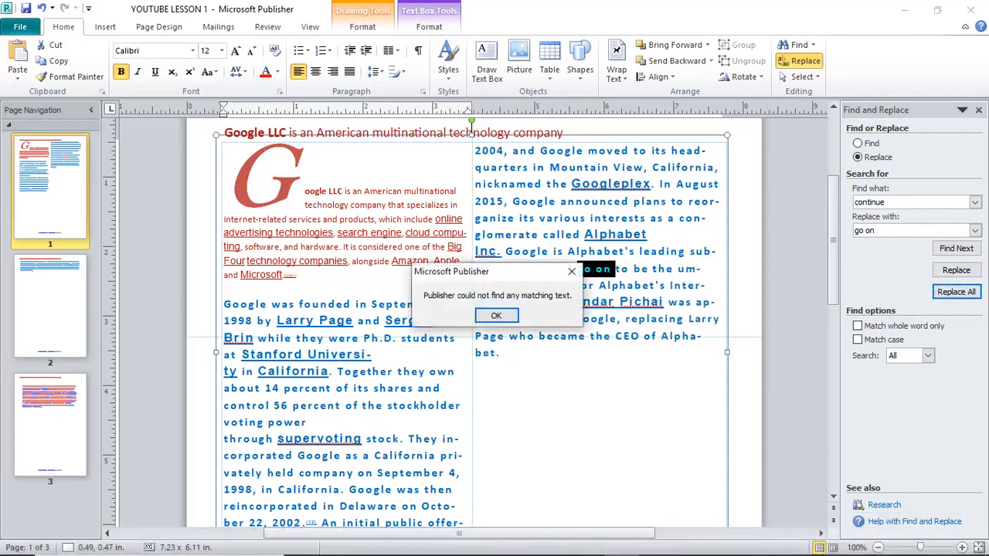
click(496, 315)
click(596, 285)
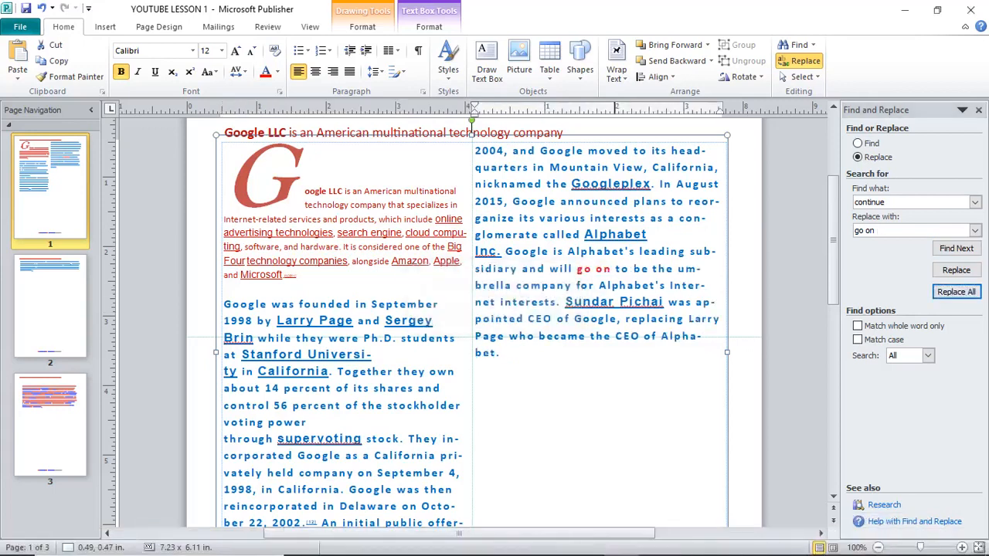
drag(616, 270, 551, 269)
click(595, 379)
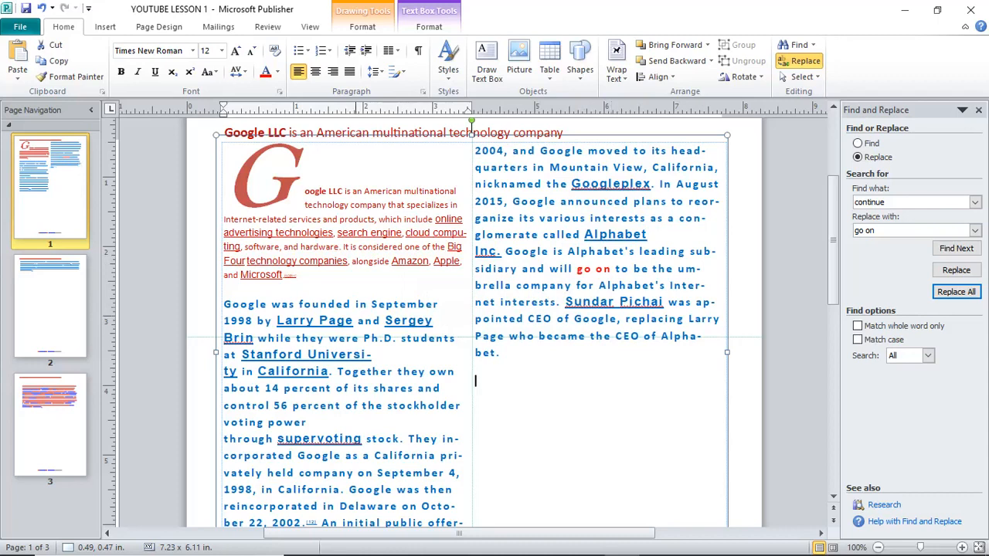
Copy the word "percent" from the first column and replace all its occurrences with "%".
drag(338, 405, 293, 405)
key(ctrl+c)
click(344, 405)
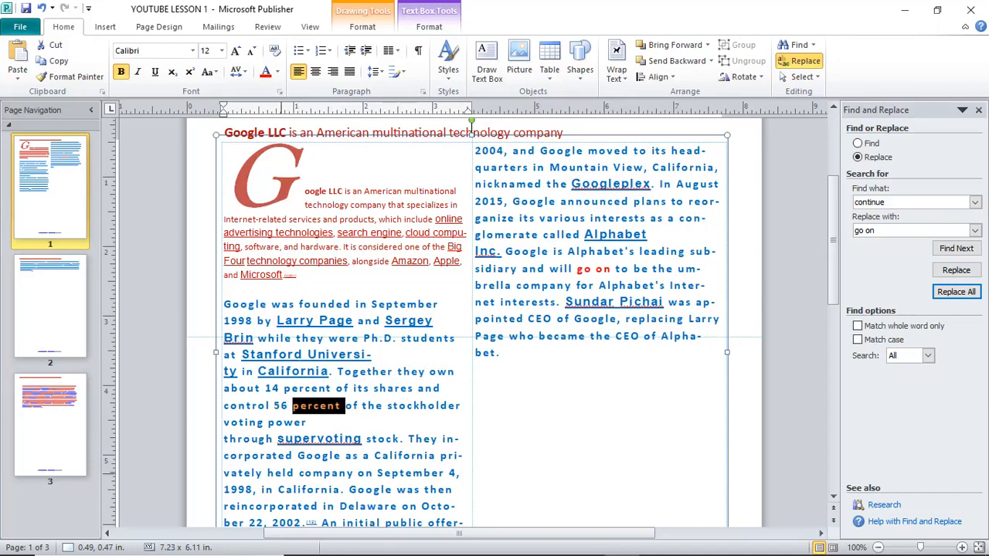
drag(889, 203, 850, 202)
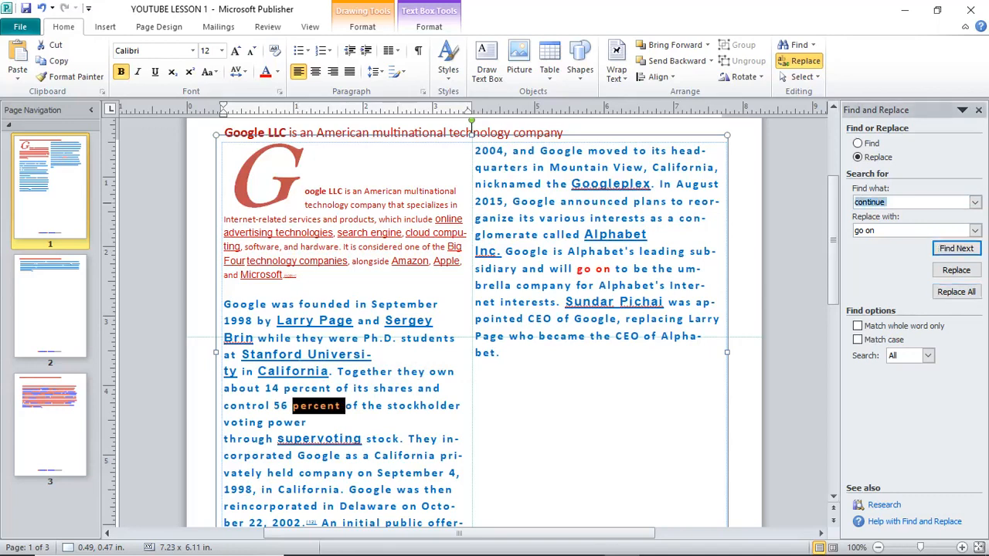
key(ctrl+v)
key(Tab)
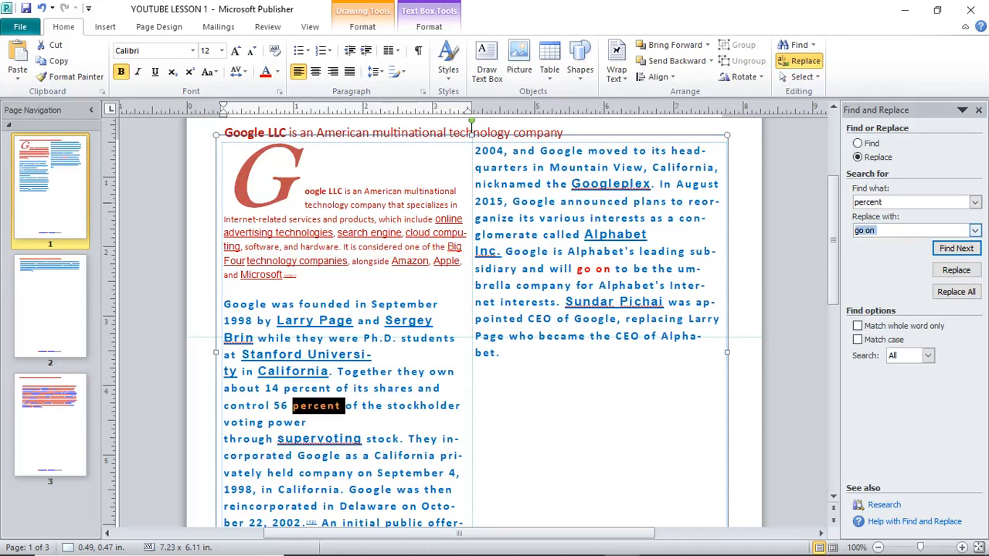
text(%)
click(956, 293)
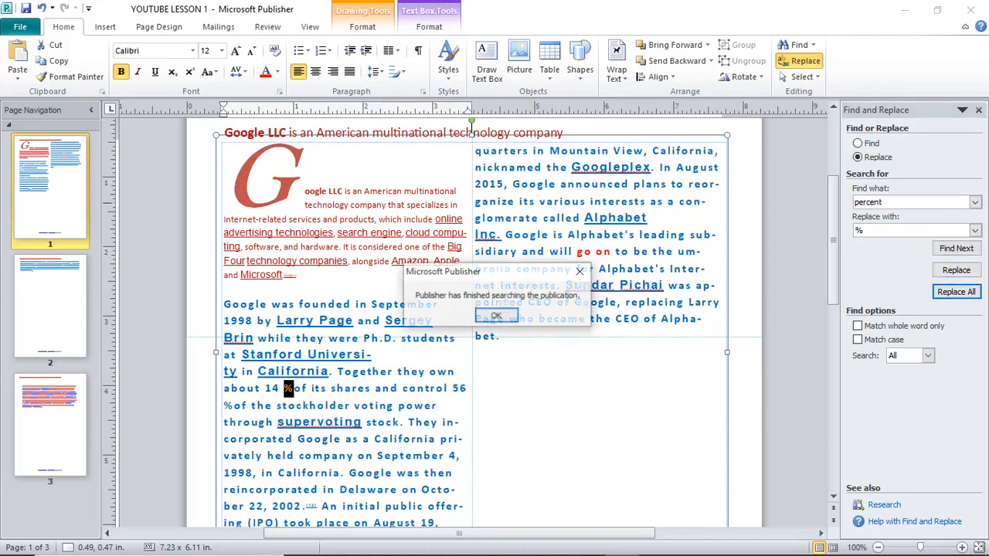
click(496, 315)
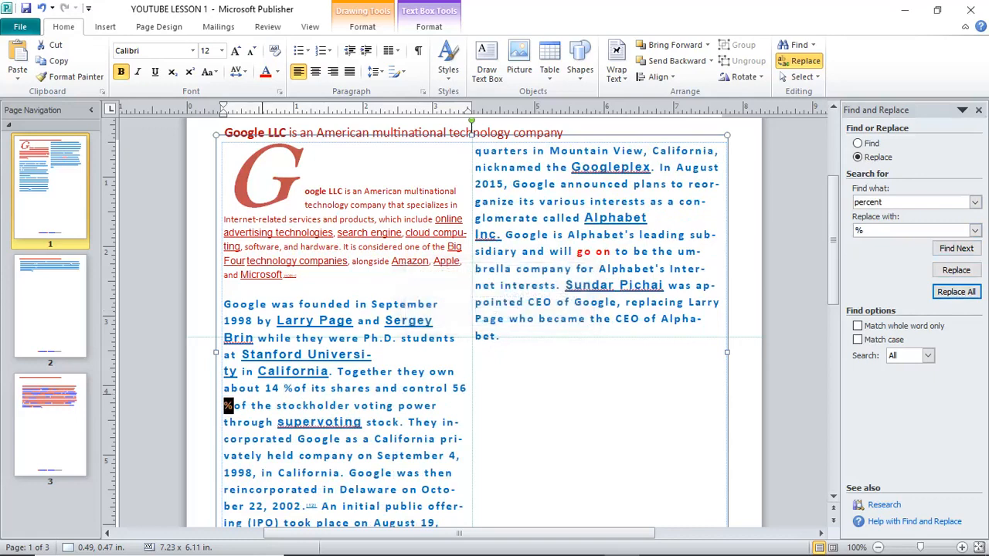
Set the font color of the % signs after 14 and 56 in the first column to red.
click(262, 391)
drag(235, 406, 224, 406)
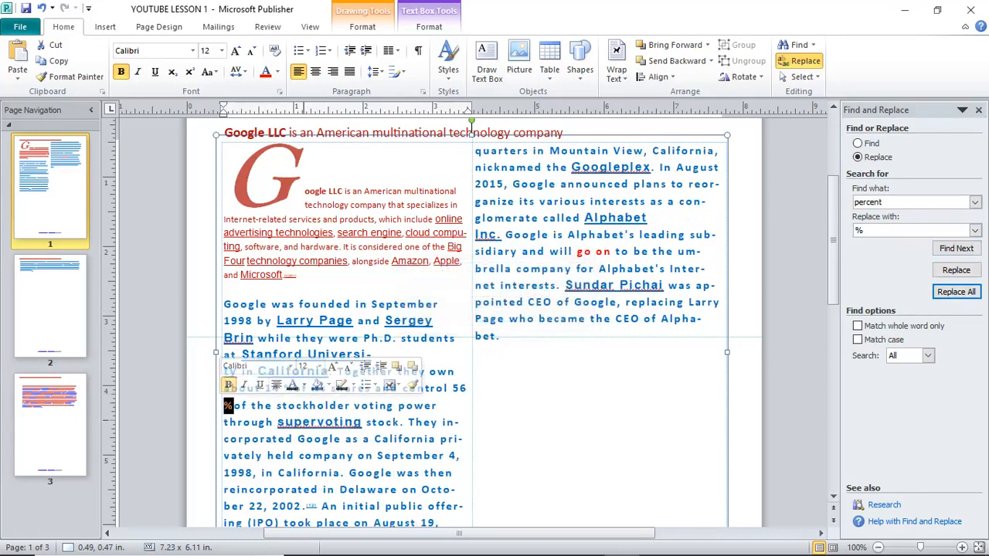
click(286, 422)
drag(294, 389, 285, 389)
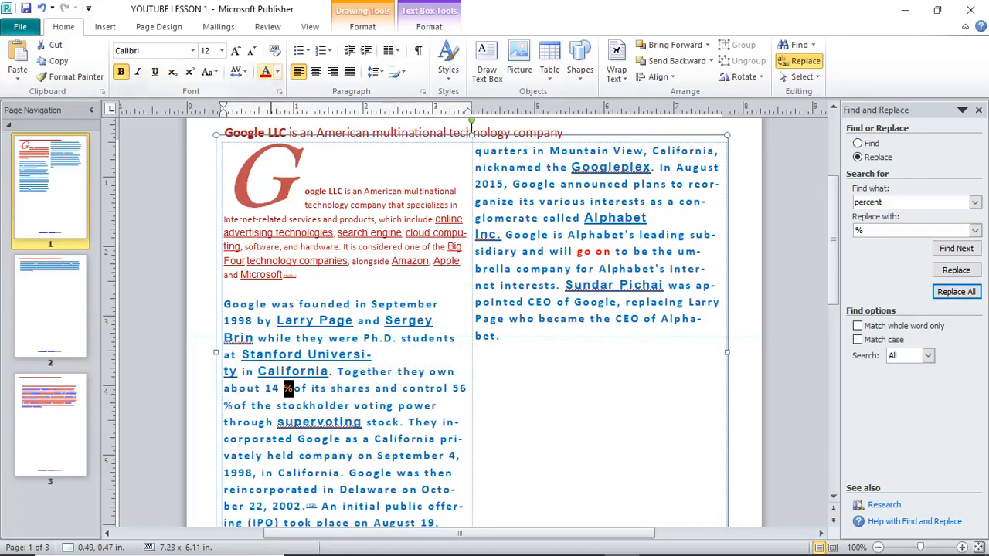
click(265, 71)
click(314, 439)
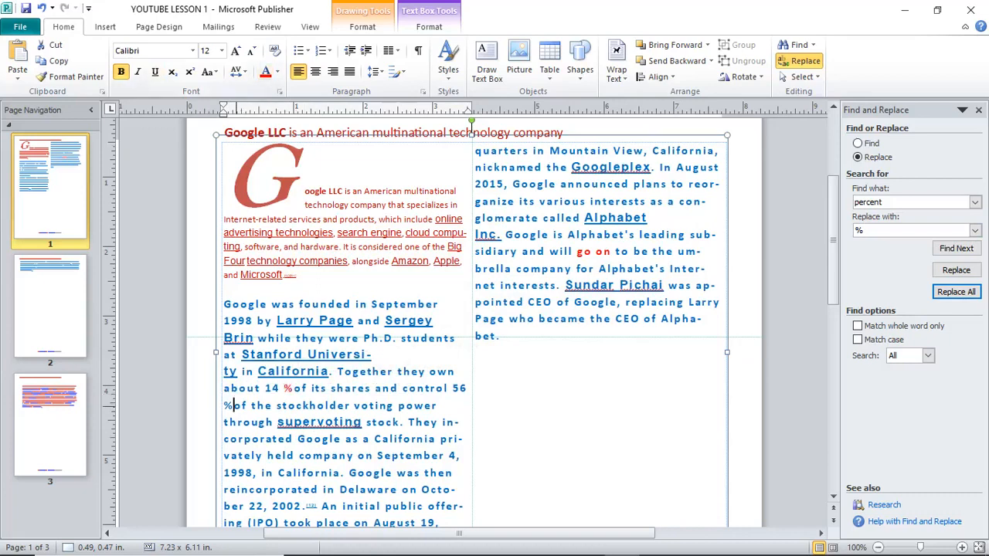
drag(235, 406, 225, 405)
click(265, 71)
click(489, 429)
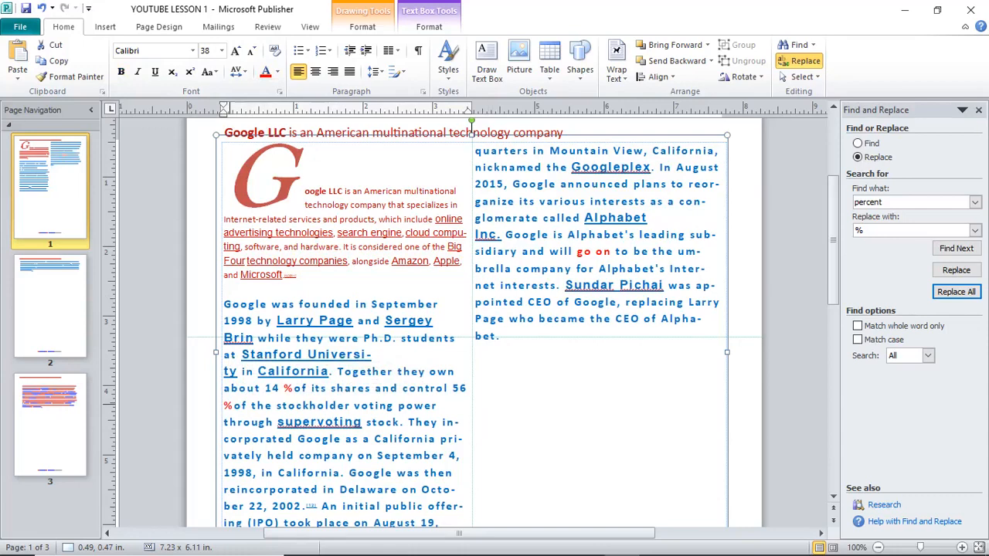
Keep the search range of Find and Replace at All and close it.
click(928, 356)
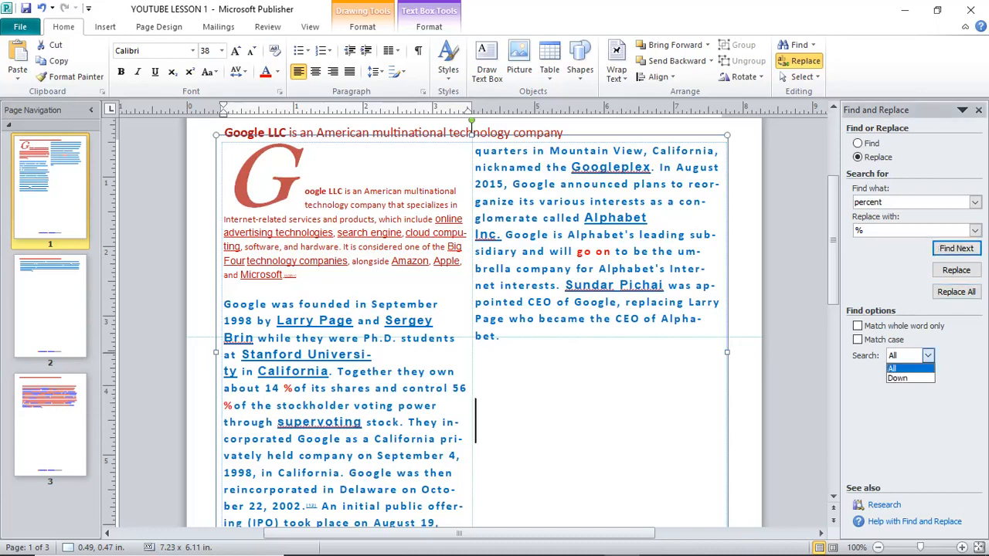
click(910, 368)
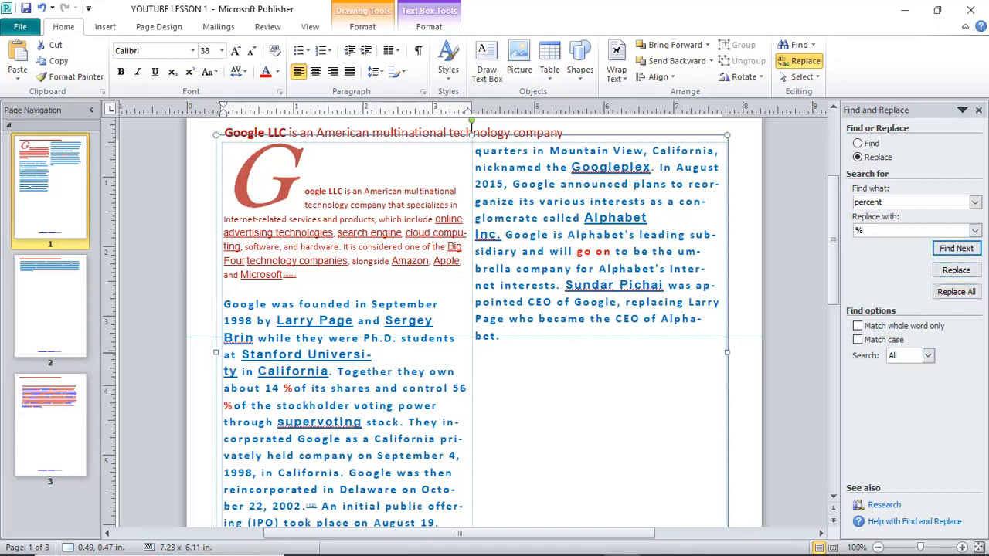
click(979, 109)
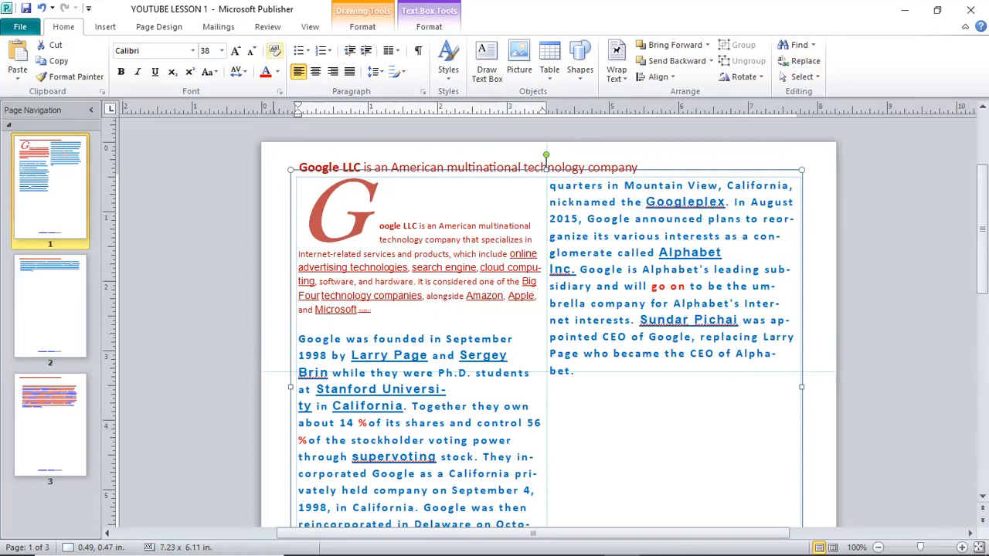
Run a spelling check on the first page's text and ignore all occurrences of the first three flagged words, starting with "Brin".
click(267, 26)
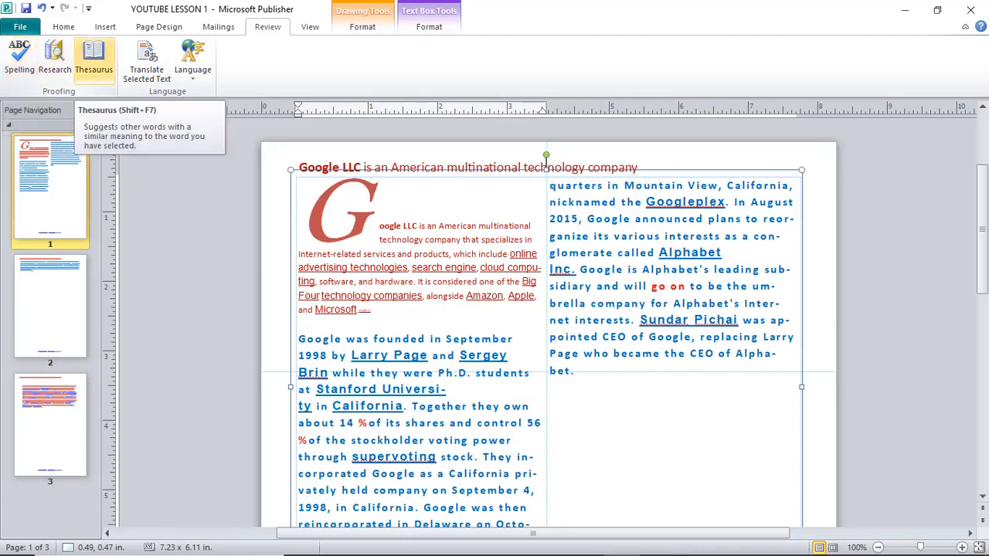
click(19, 56)
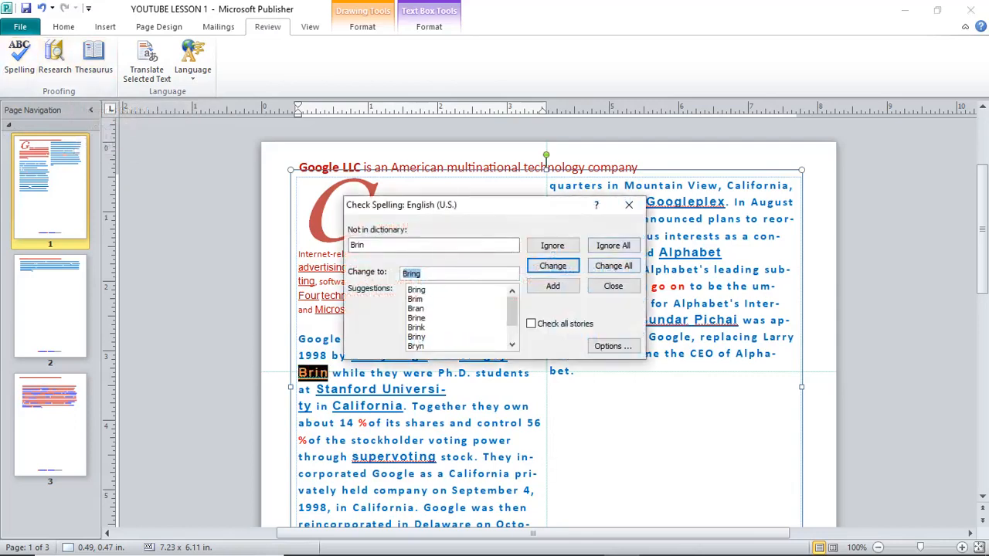
click(613, 245)
click(613, 245)
click(613, 245)
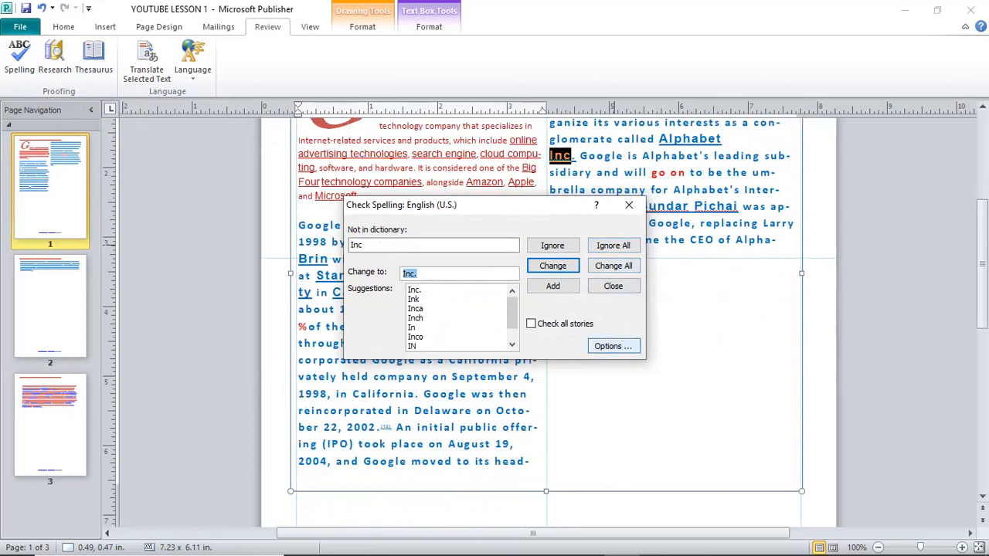
Move the spelling dialog off the text, then view the proofing options and close them without changes.
drag(495, 211, 588, 255)
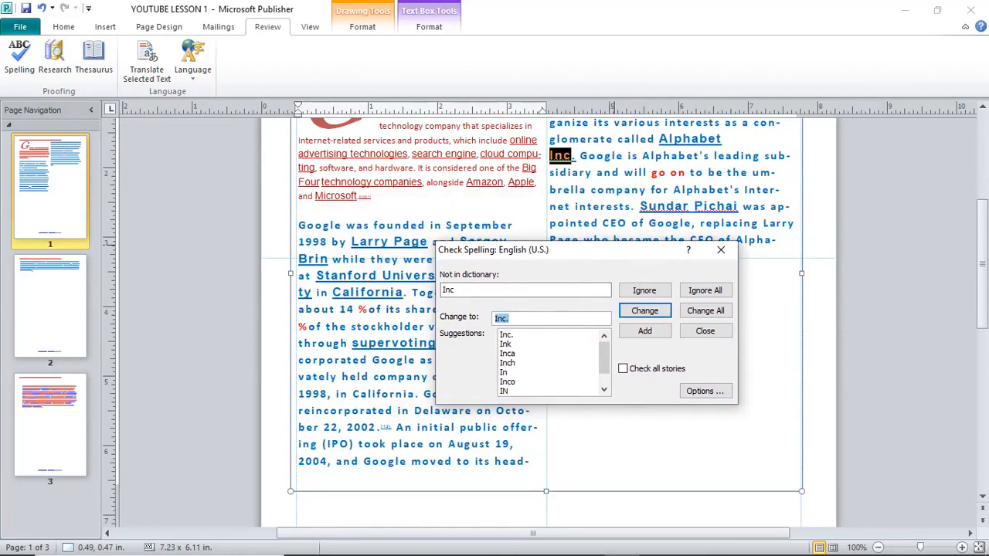
click(704, 391)
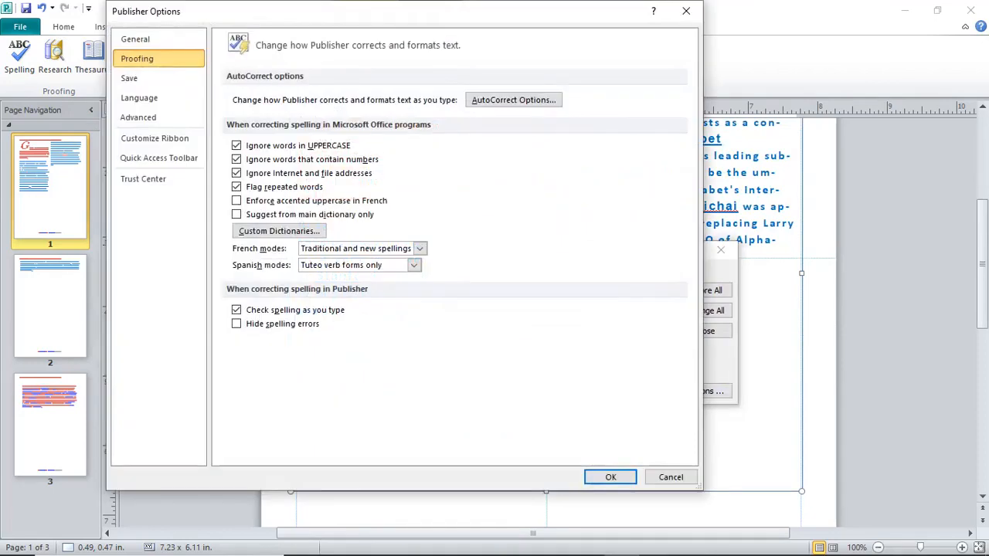
click(672, 477)
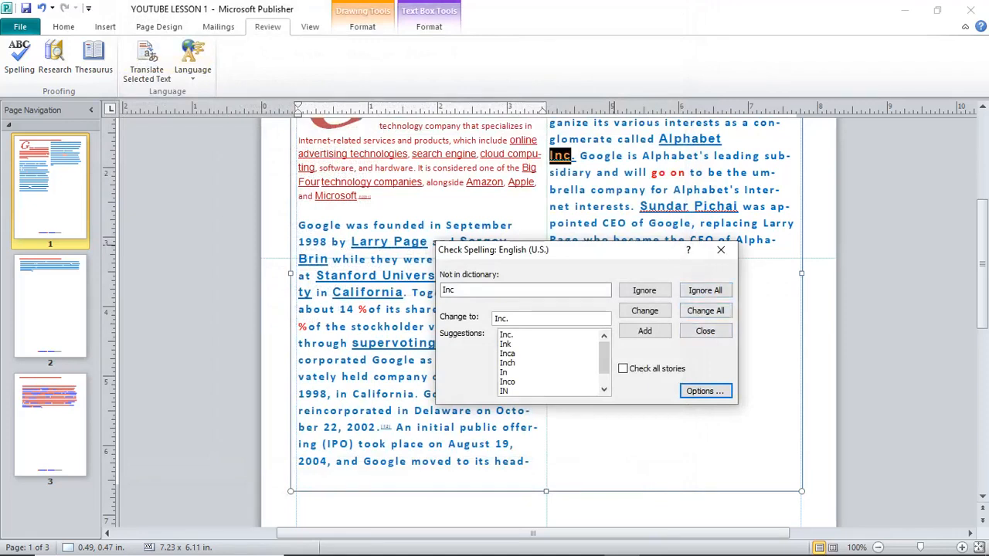
Close the spelling check and insert the picture IMG_20200311_221356_1 from the Pictures folder on the first page.
click(721, 249)
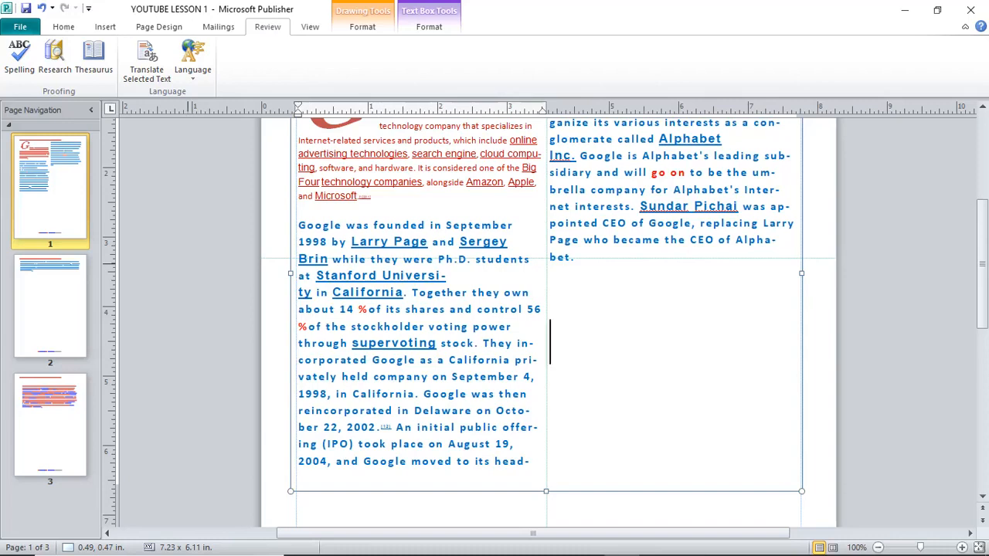
scroll(546, 241, up, 5)
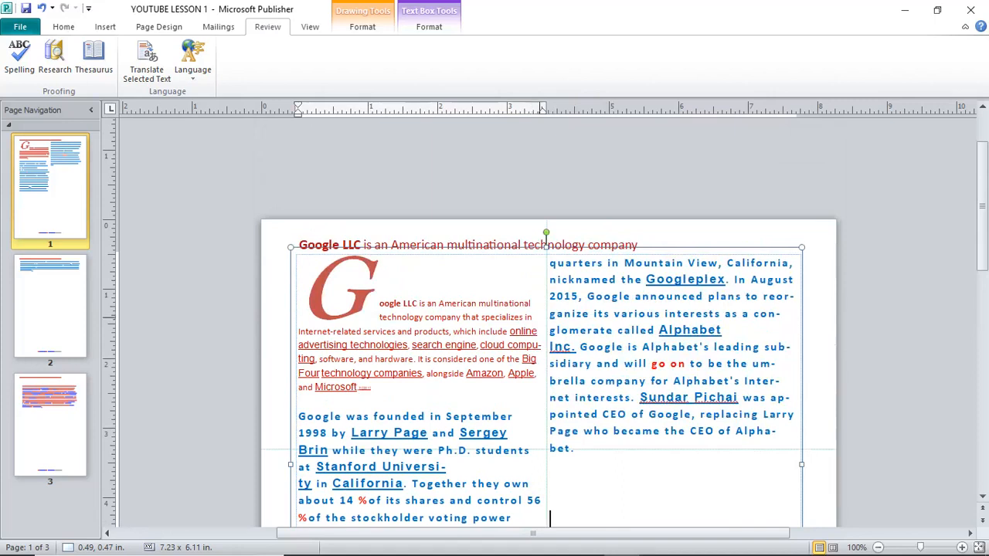
click(105, 27)
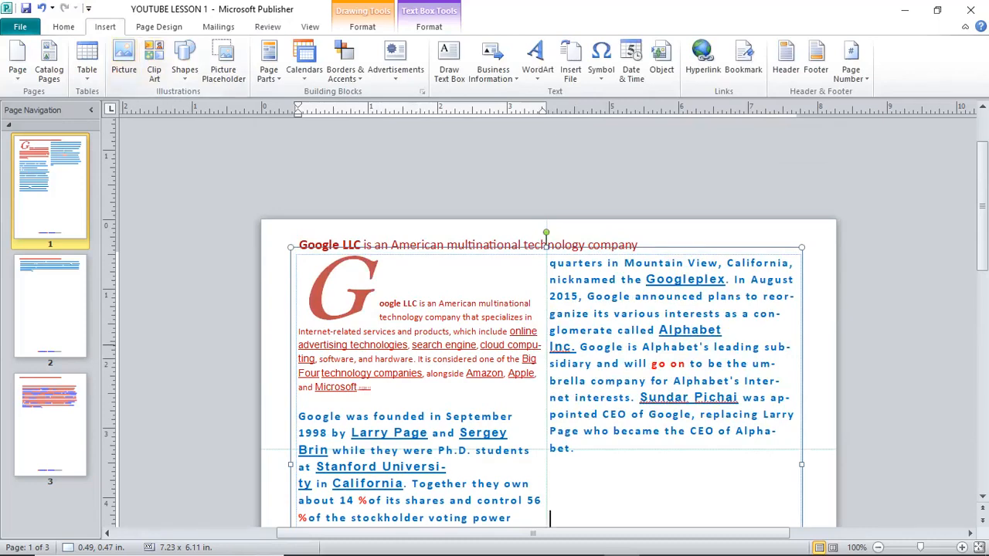
scroll(549, 325, down, 3)
click(329, 277)
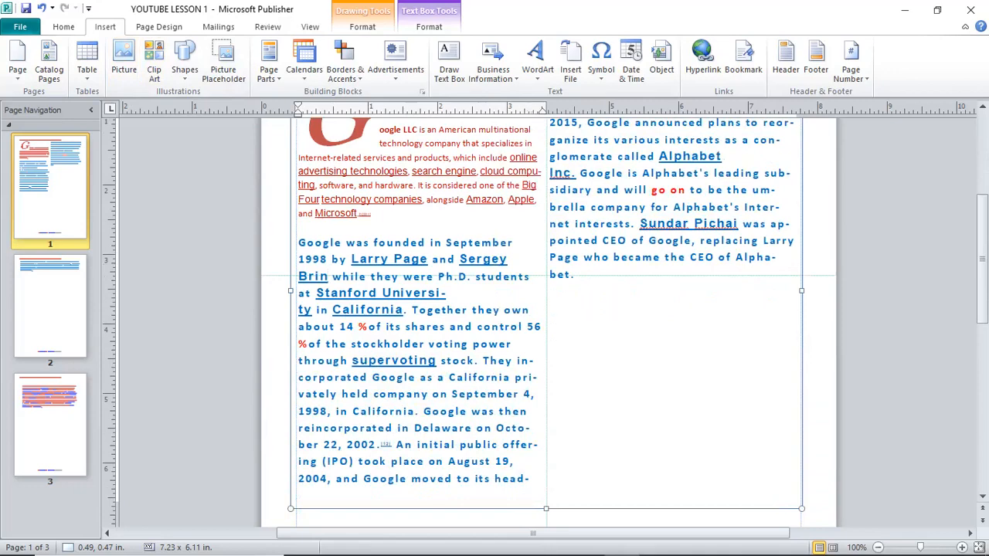
scroll(329, 277, up, 1)
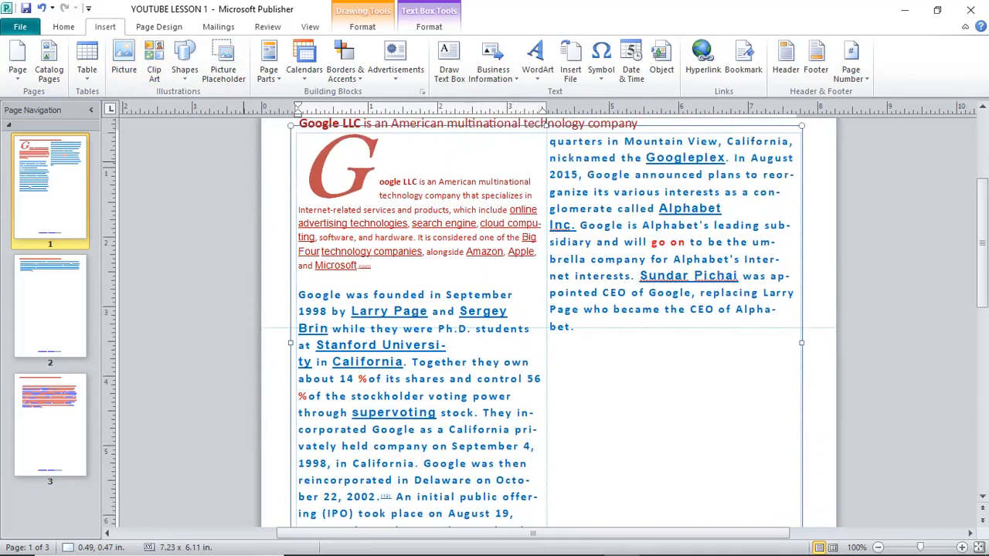
click(124, 61)
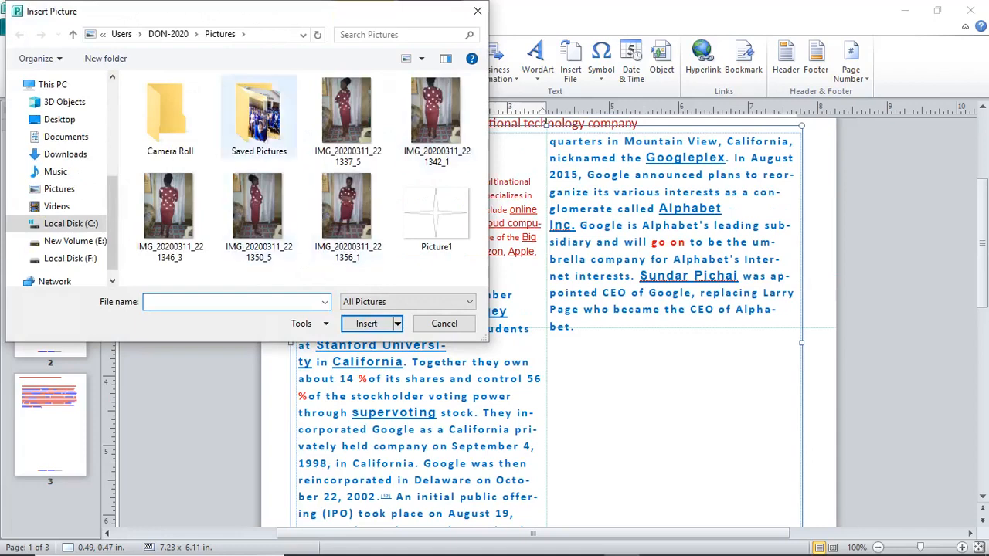
click(348, 218)
double_click(348, 218)
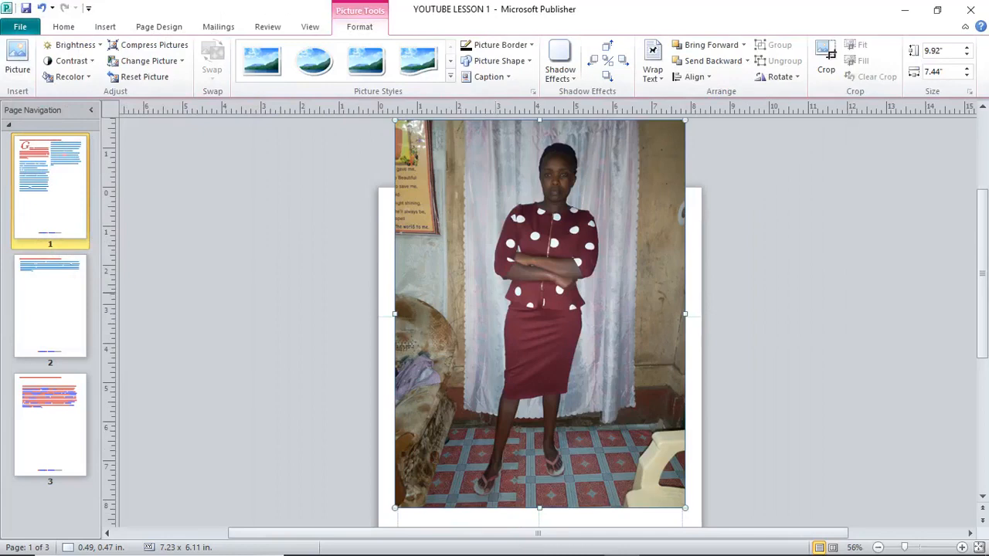
Crop the picture closely around the standing woman, to about 3.9 in wide and 7 in high.
scroll(539, 310, down, 3)
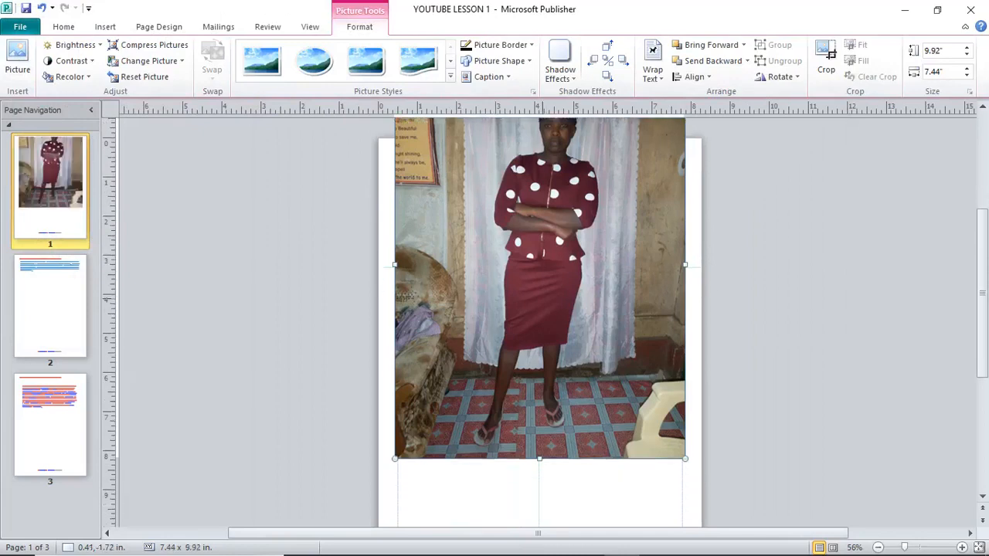
scroll(539, 309, up, 4)
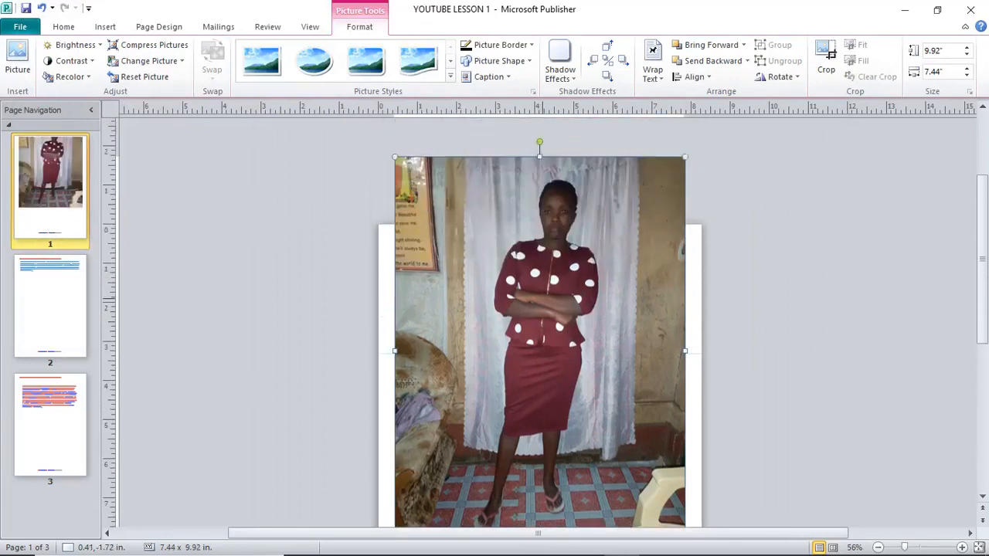
click(826, 60)
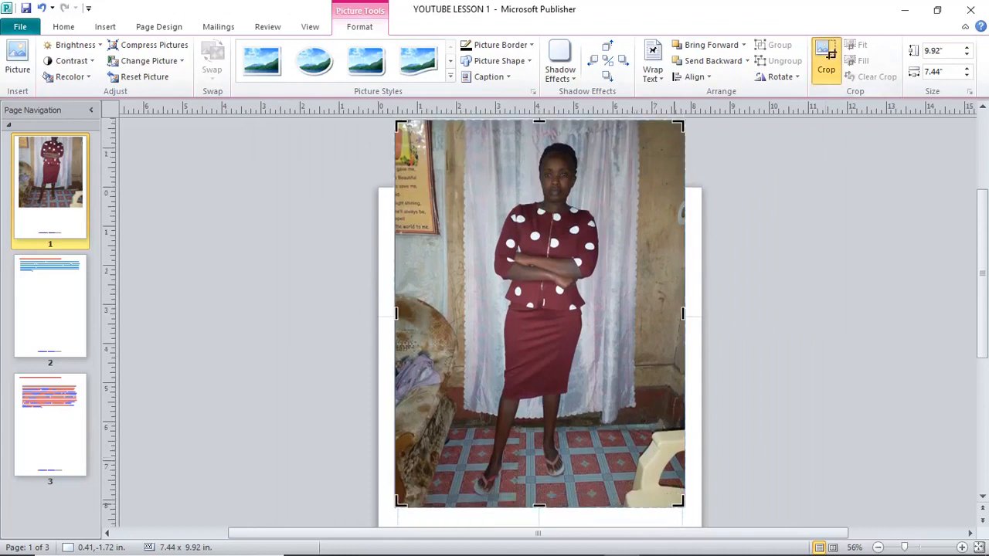
drag(680, 503, 636, 418)
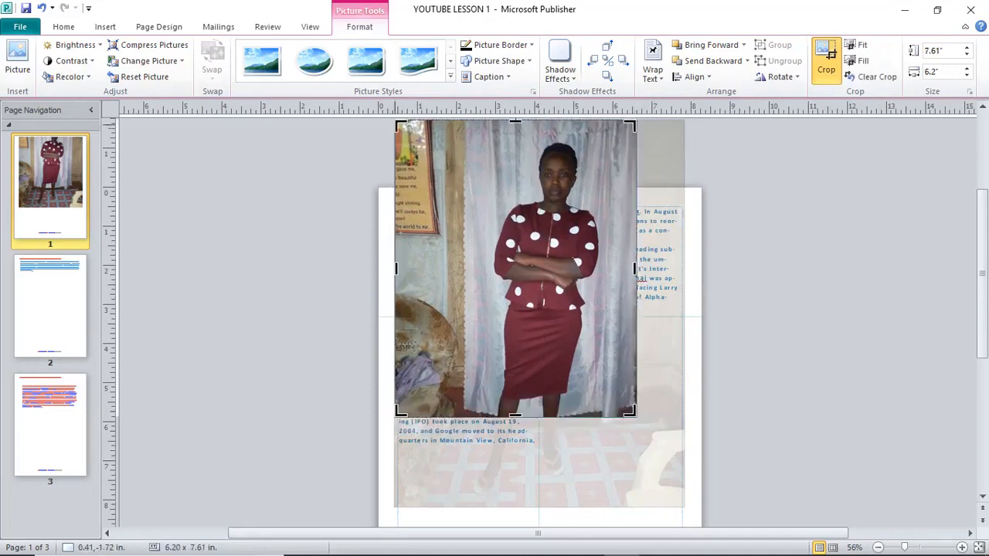
drag(396, 122, 485, 144)
click(751, 277)
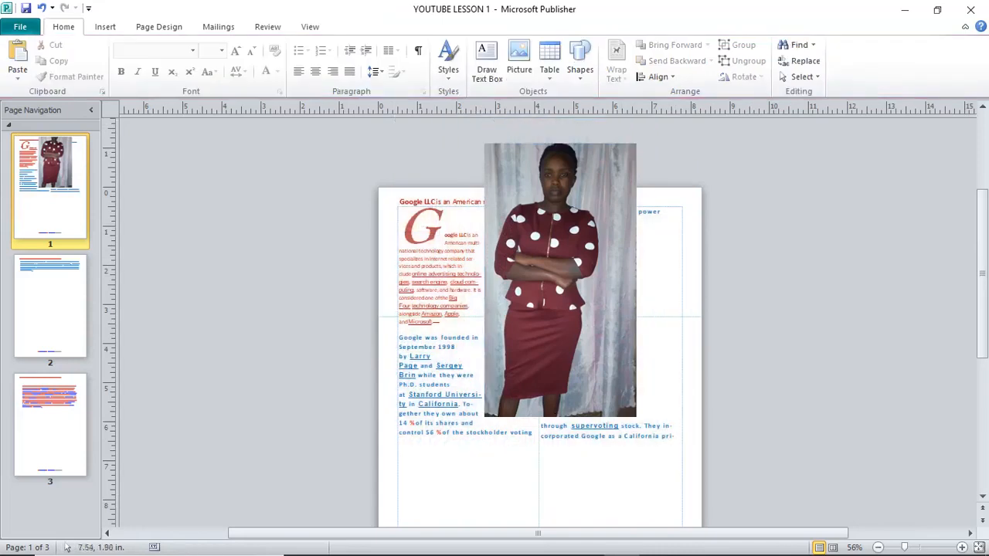
Move the picture off the page beside the text, try the oval and rounded picture styles, and apply the wavy-bottom style.
drag(556, 309, 244, 344)
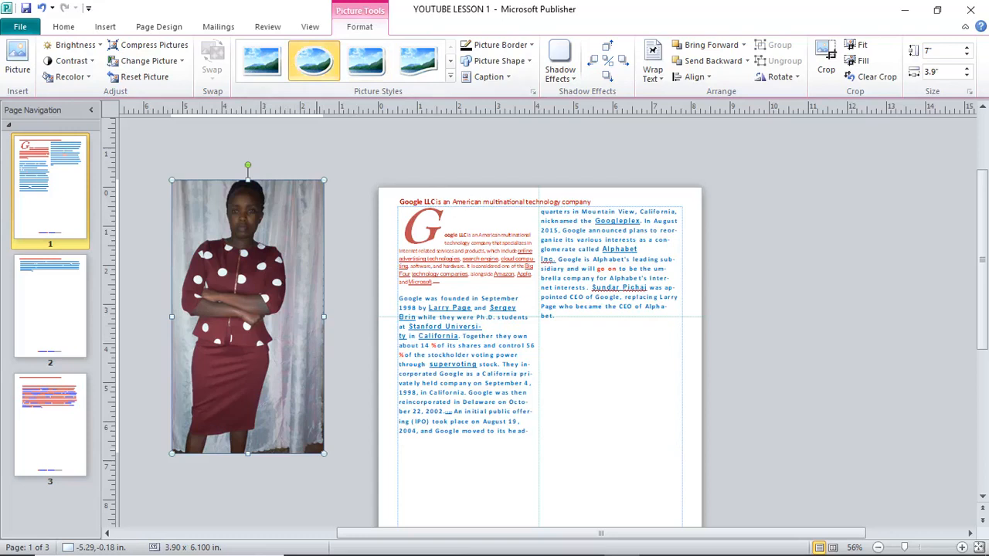
click(313, 62)
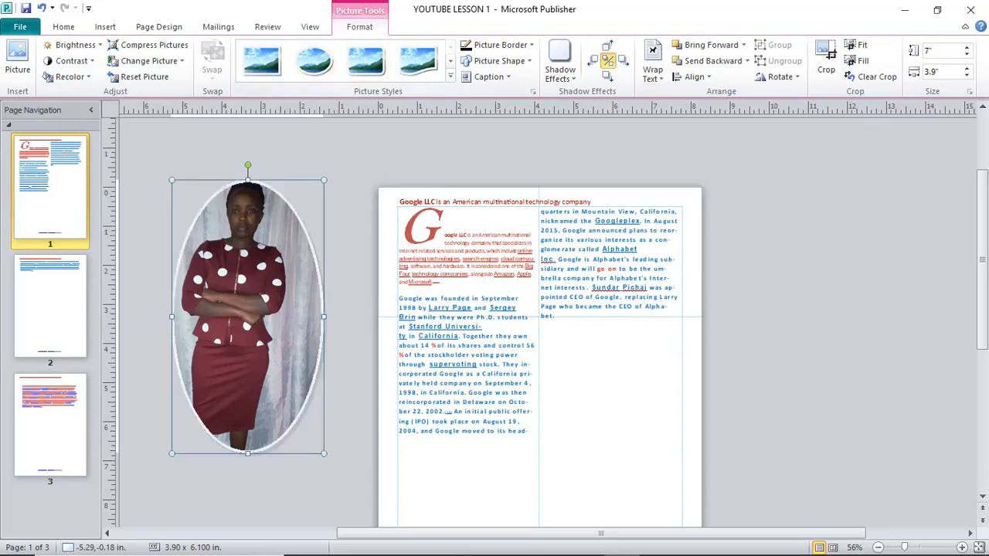
click(372, 61)
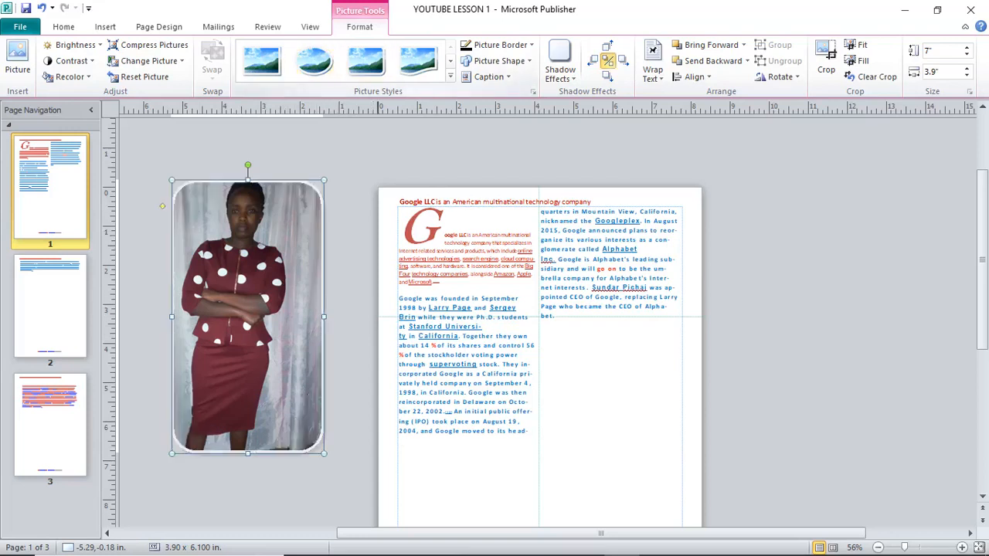
click(418, 62)
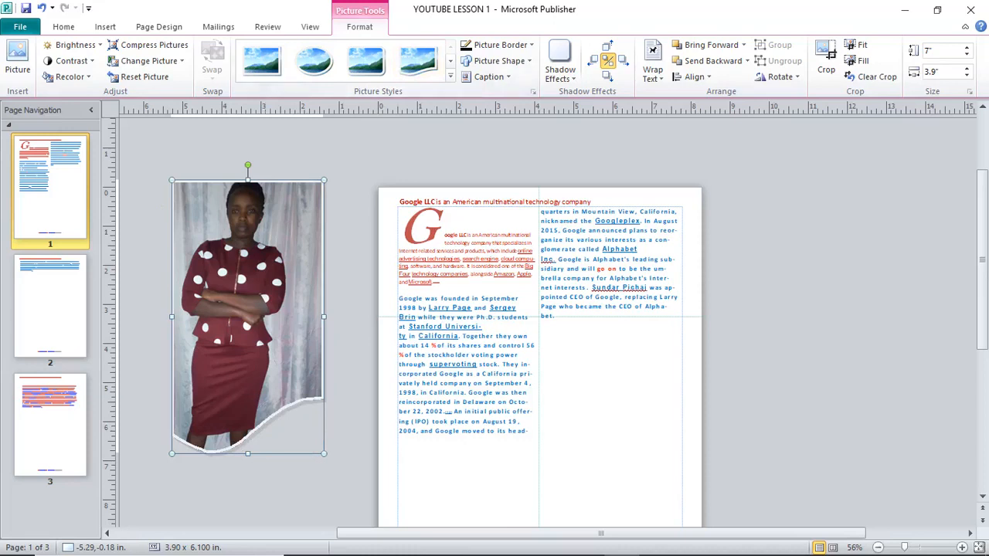
click(343, 344)
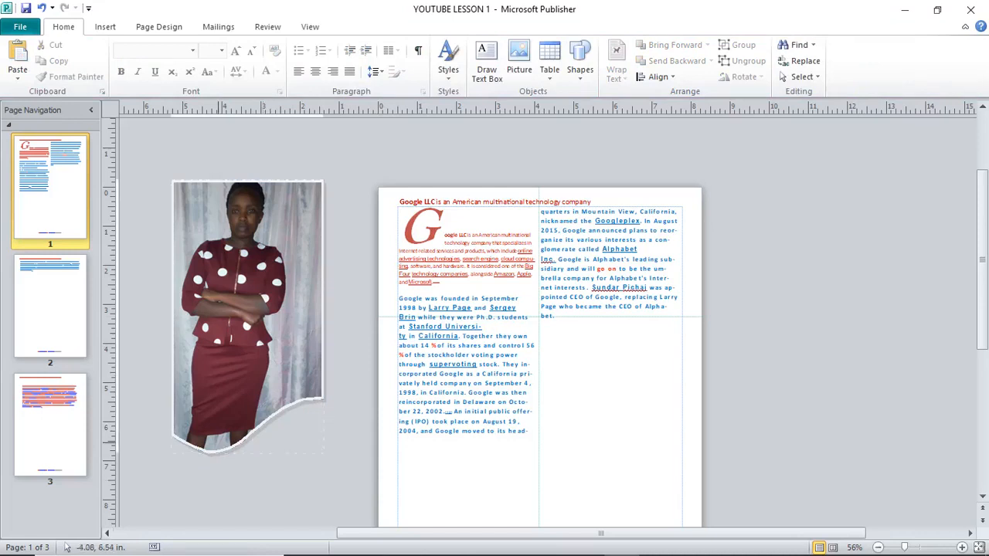
Scale the picture down proportionally to about 1.47 x 2.63 in.
click(221, 445)
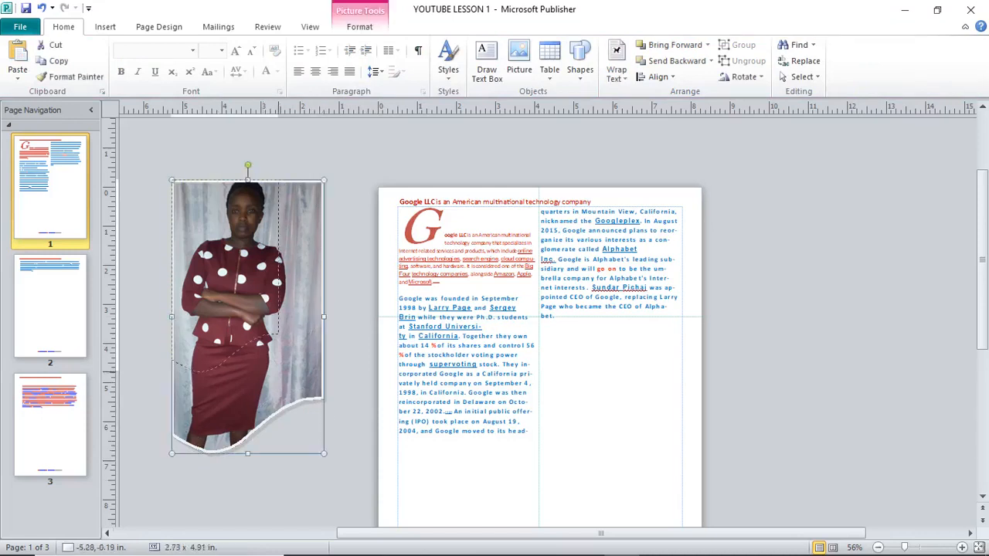
drag(279, 372, 271, 361)
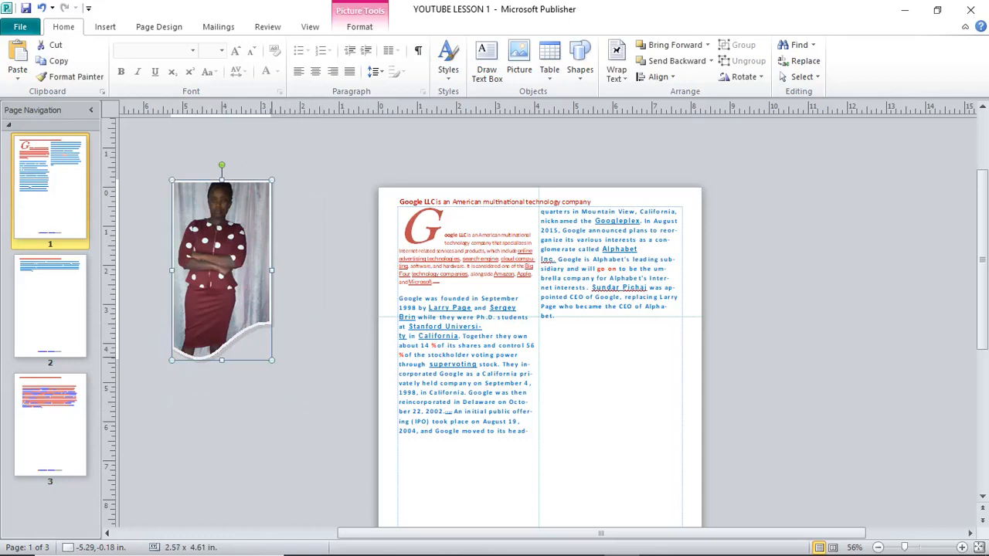
drag(271, 361, 229, 283)
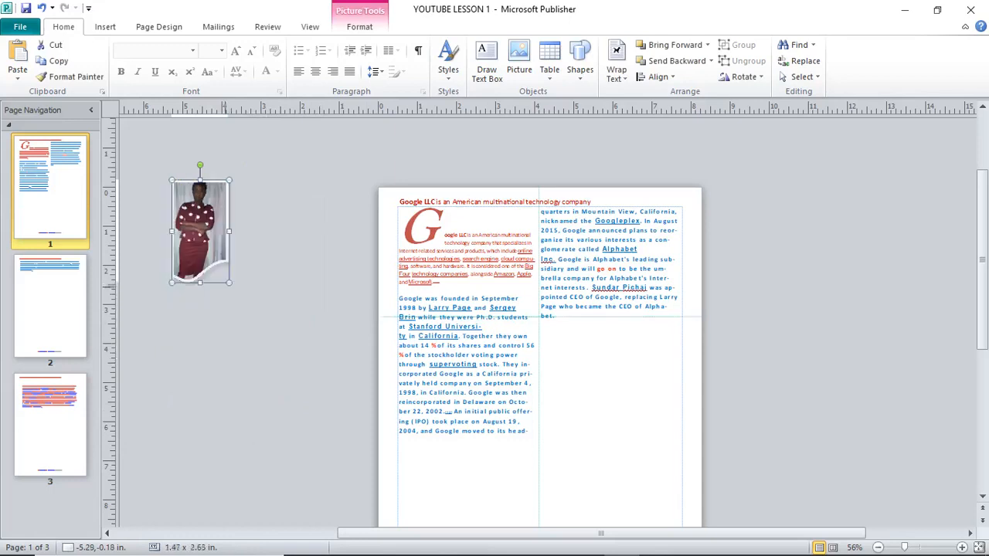
Set the picture's text wrapping to Tight and place it in the first text column, about 2.13 in across and 1.99 in down.
click(616, 71)
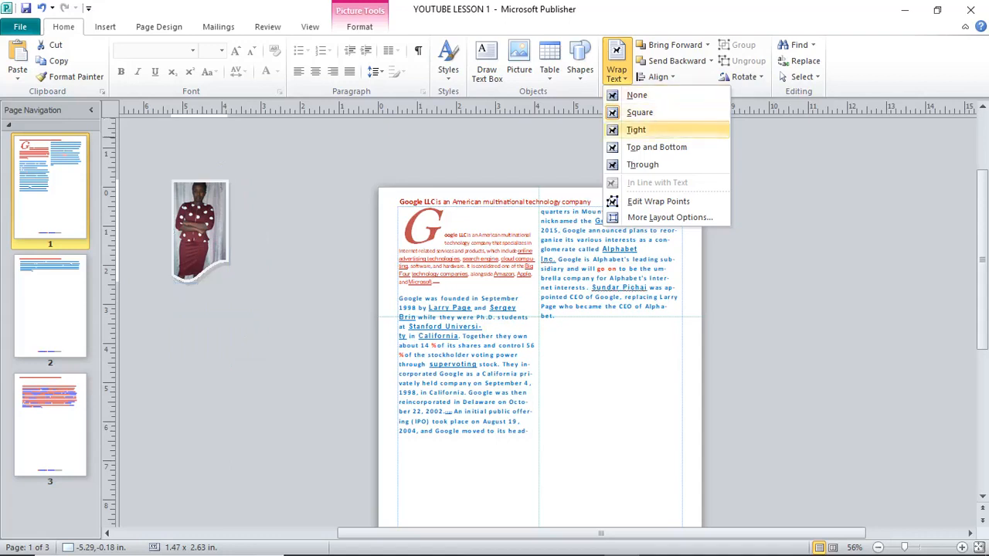
click(636, 130)
drag(200, 232, 490, 316)
click(491, 317)
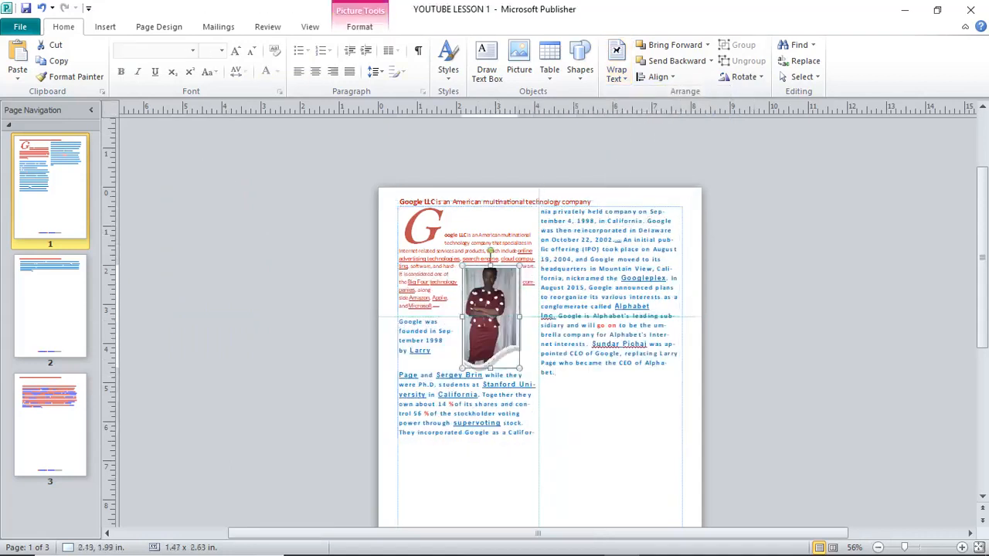
click(928, 547)
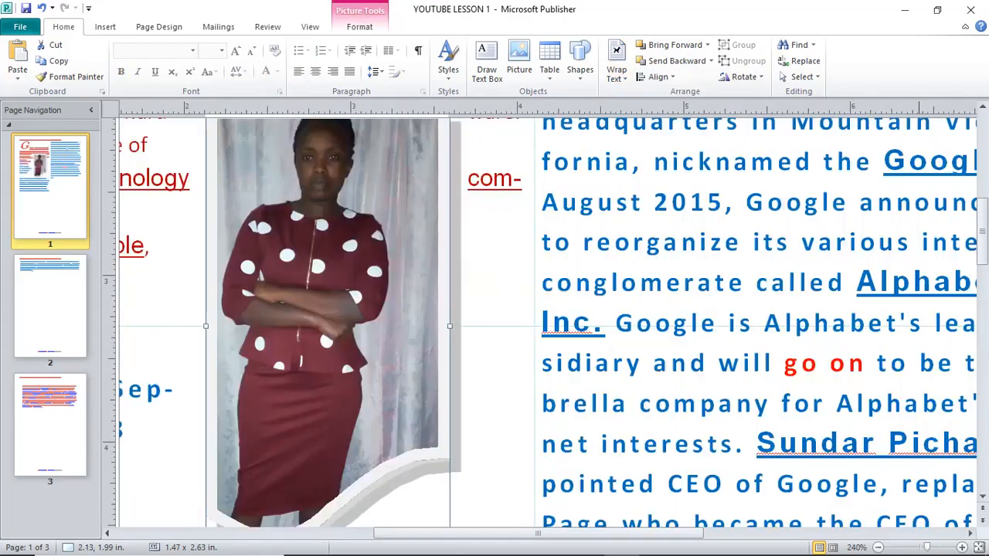
click(920, 547)
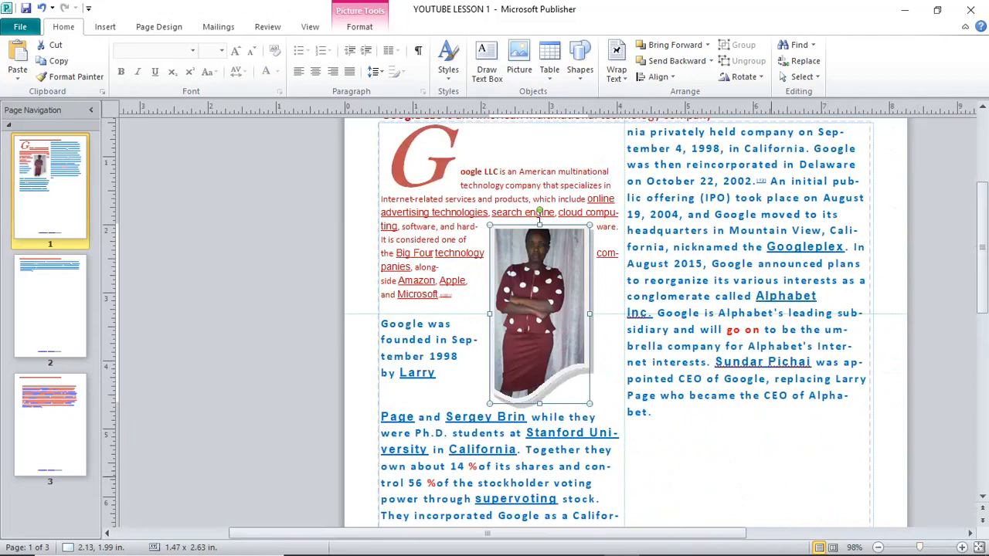
Move the picture to straddle the gap between the two columns, starting beside the Big Four line.
drag(539, 220, 673, 198)
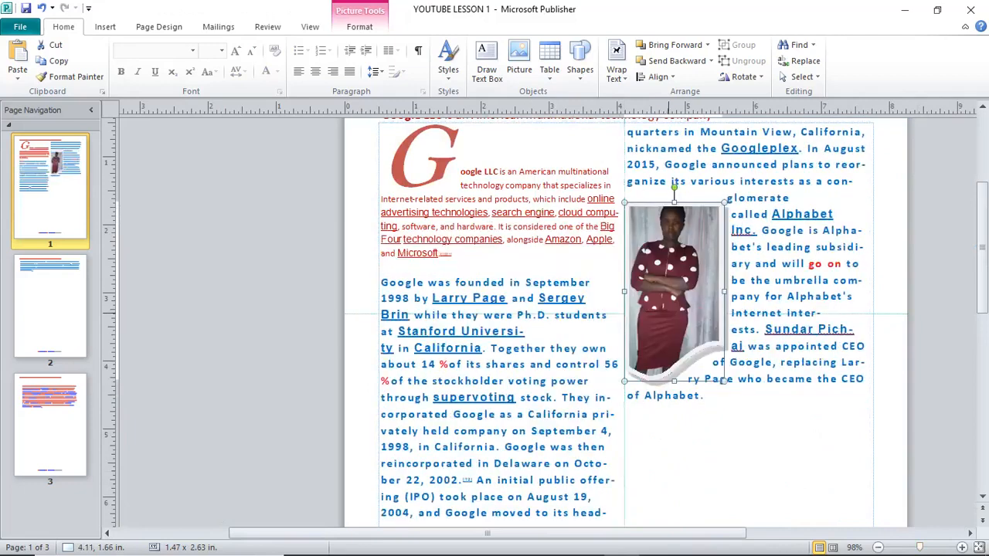
drag(669, 290, 619, 266)
click(628, 446)
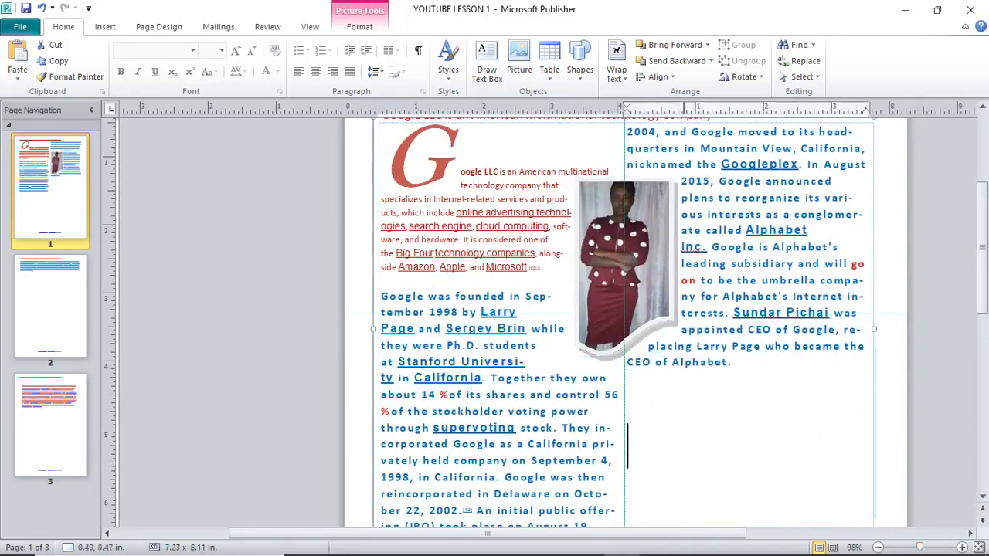
scroll(624, 324, up, 3)
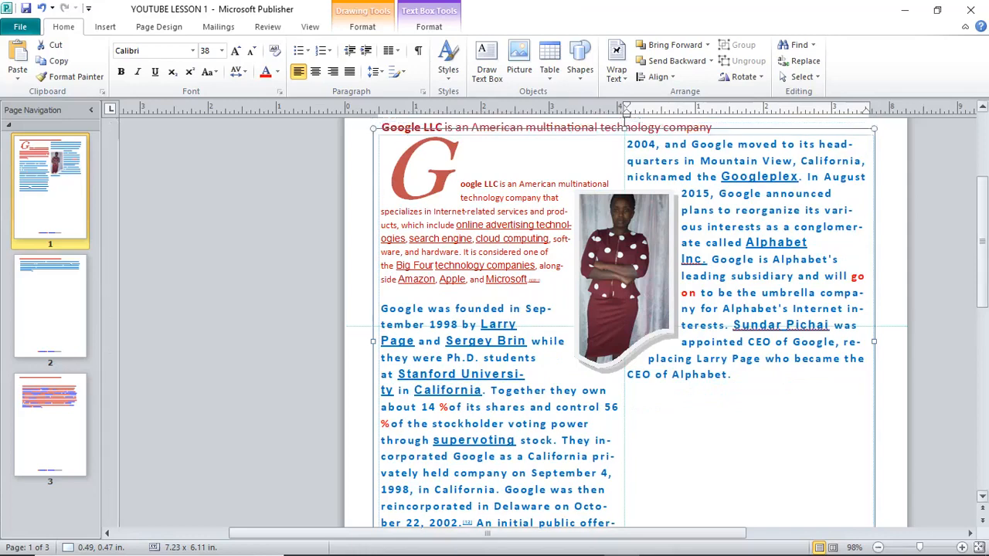
scroll(625, 325, down, 1)
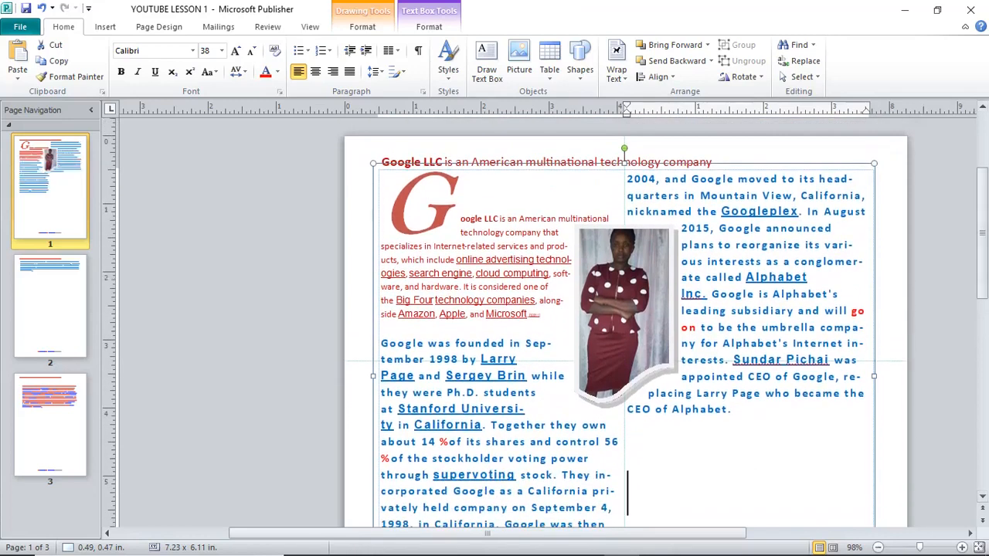
drag(591, 309, 575, 358)
click(680, 444)
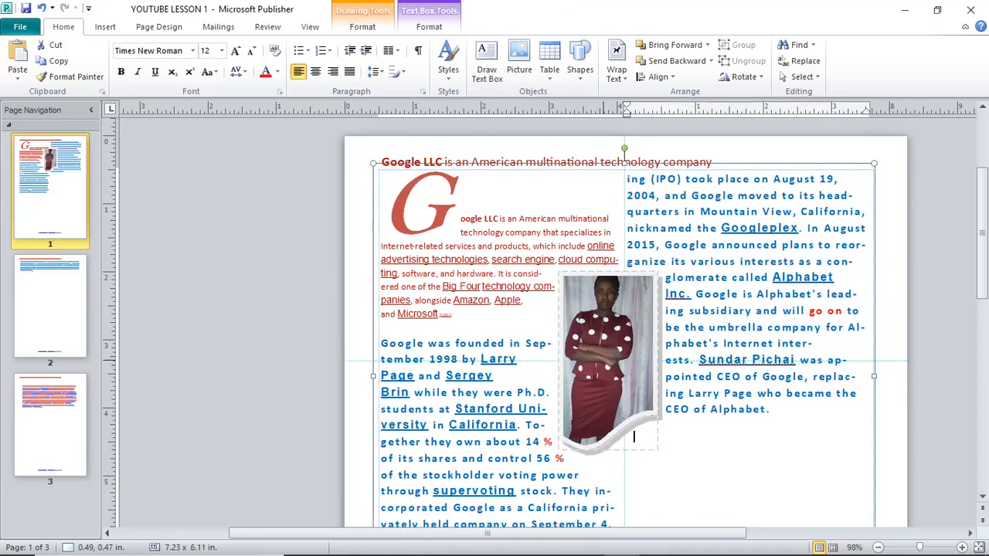
Look through the drawing and text box formatting options, then deselect the text box and review the first page's layout.
click(363, 27)
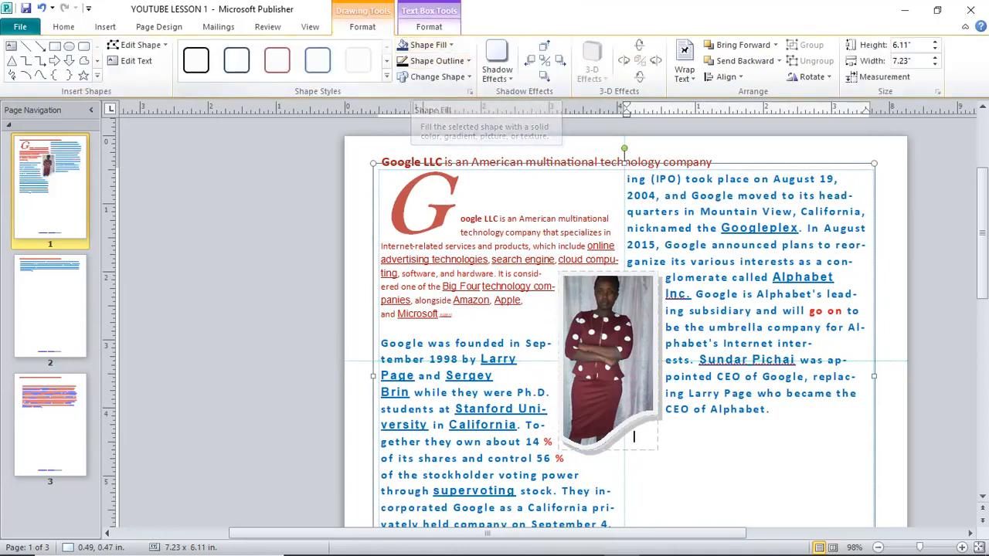
click(428, 27)
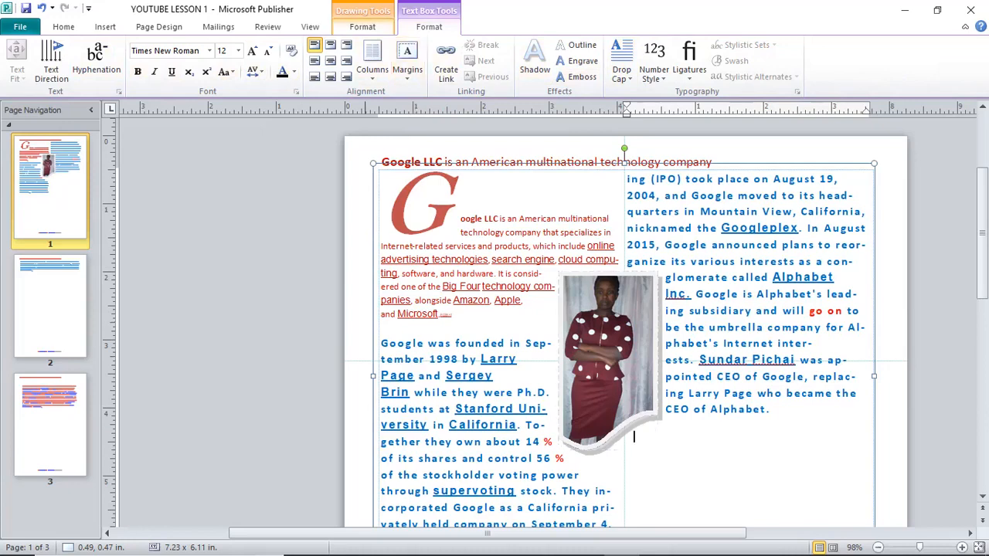
click(364, 27)
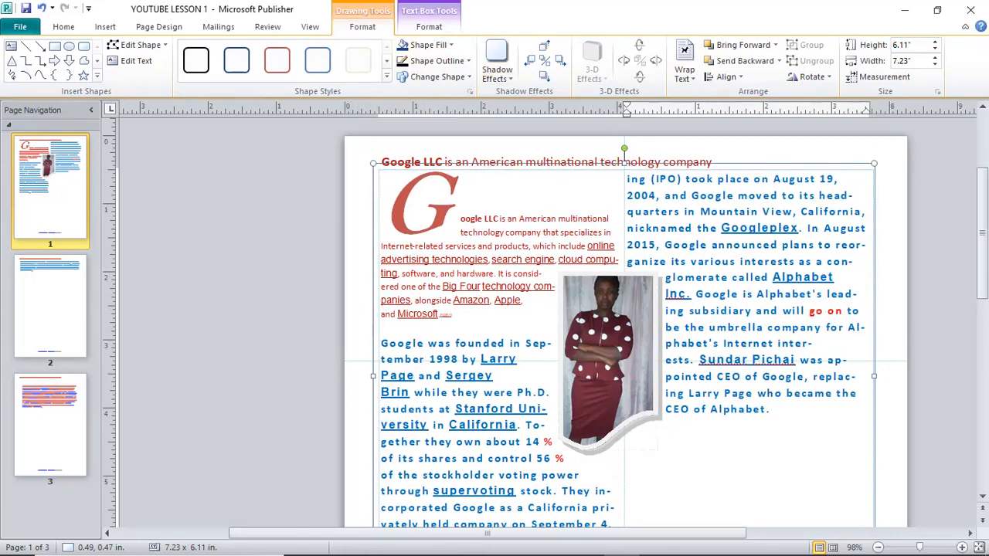
click(790, 421)
scroll(628, 326, down, 3)
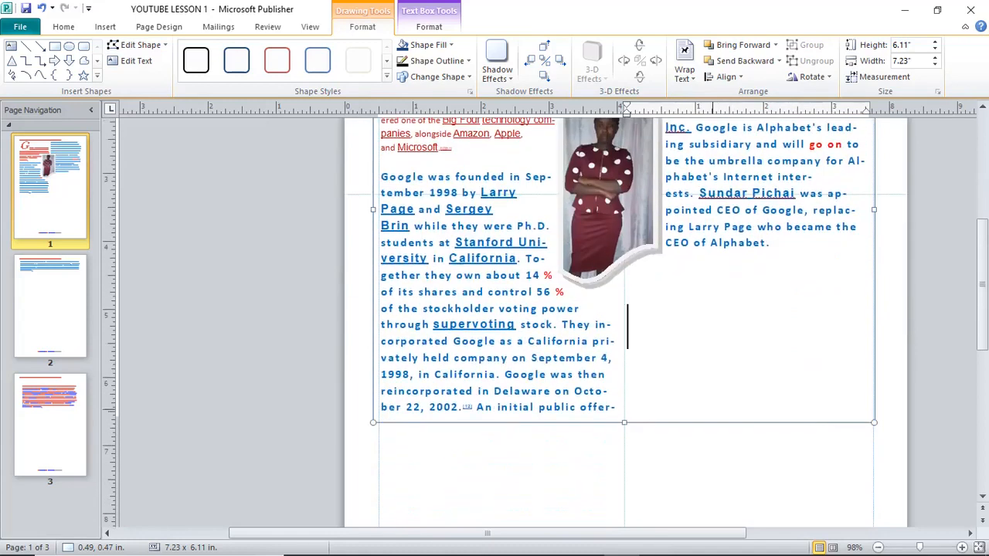
click(713, 438)
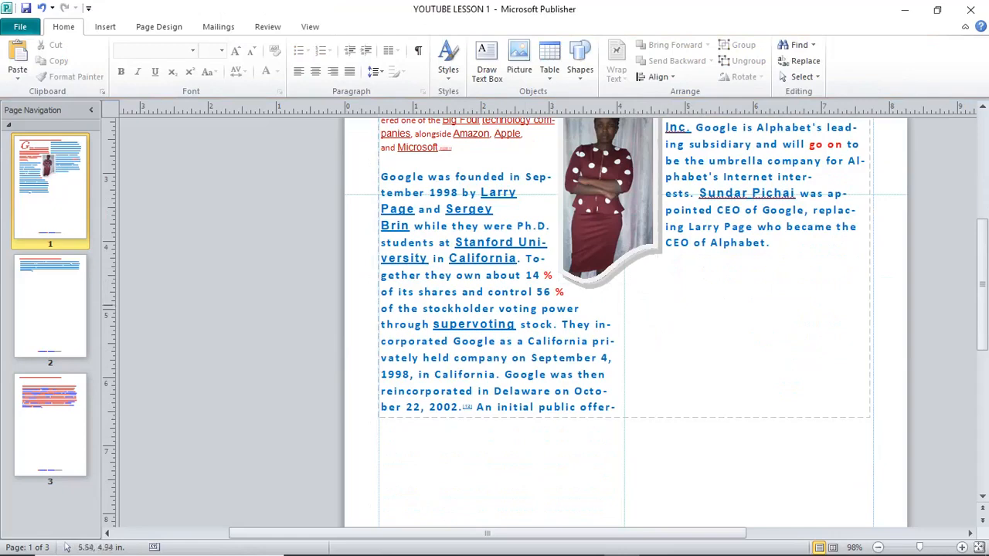
scroll(627, 326, up, 3)
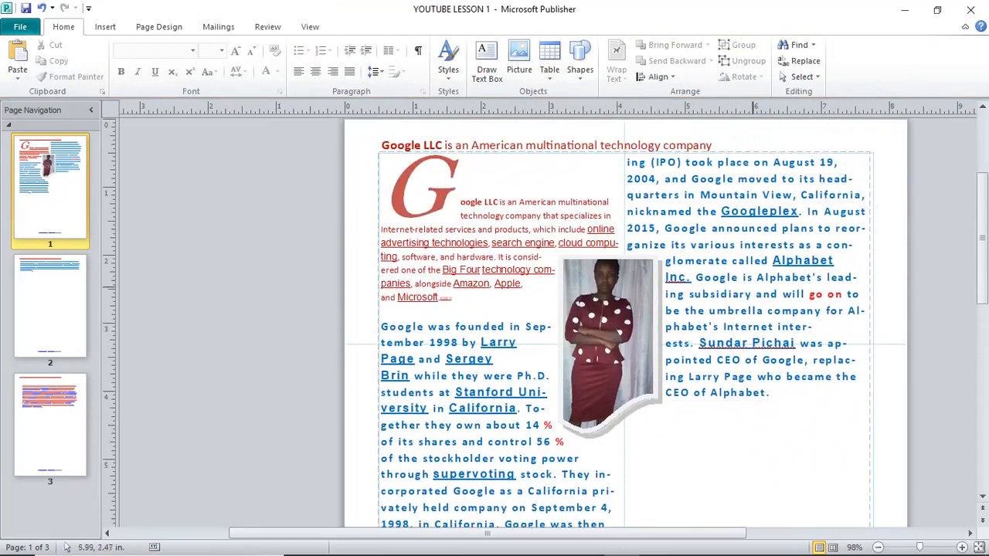
Recolor the first page's picture in black and white using the grayscale color mode.
click(739, 278)
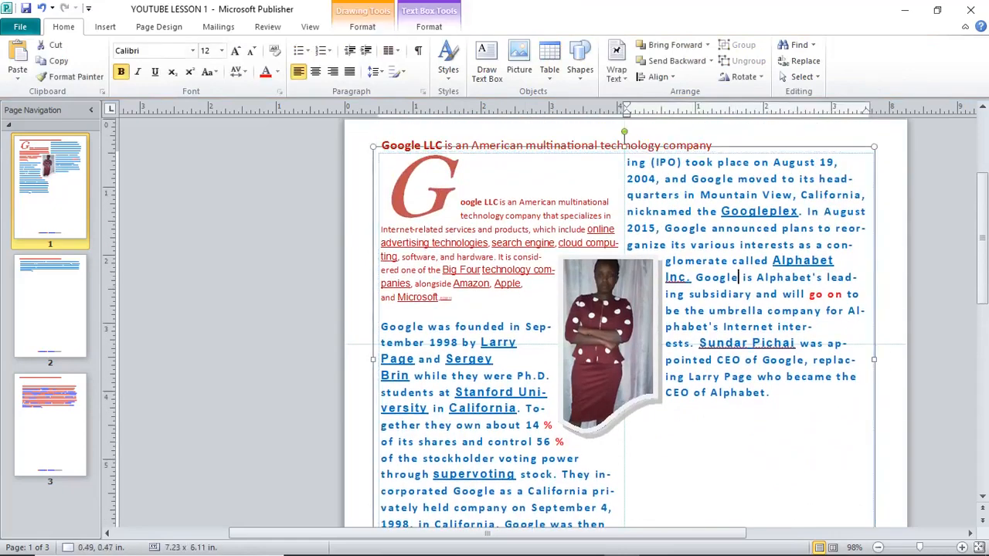
click(606, 332)
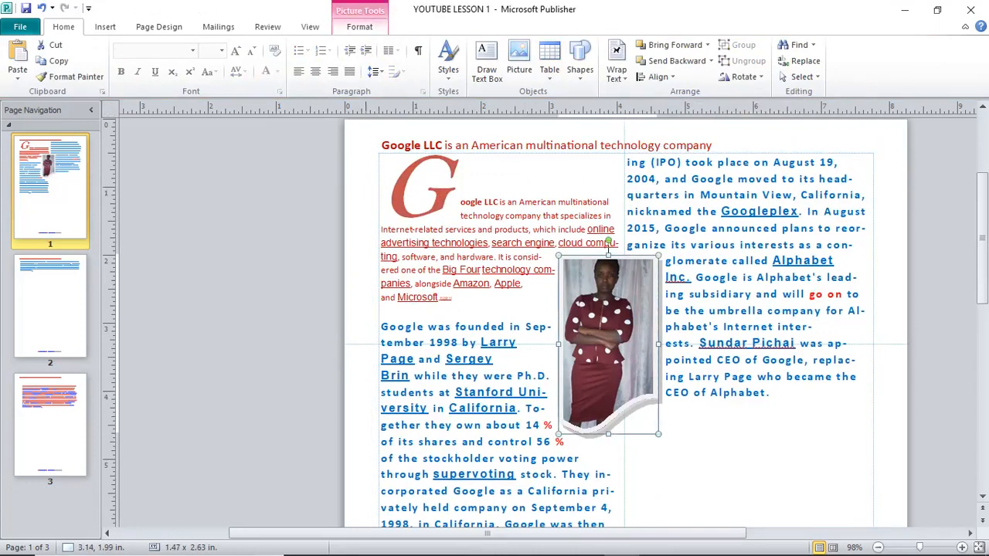
click(360, 27)
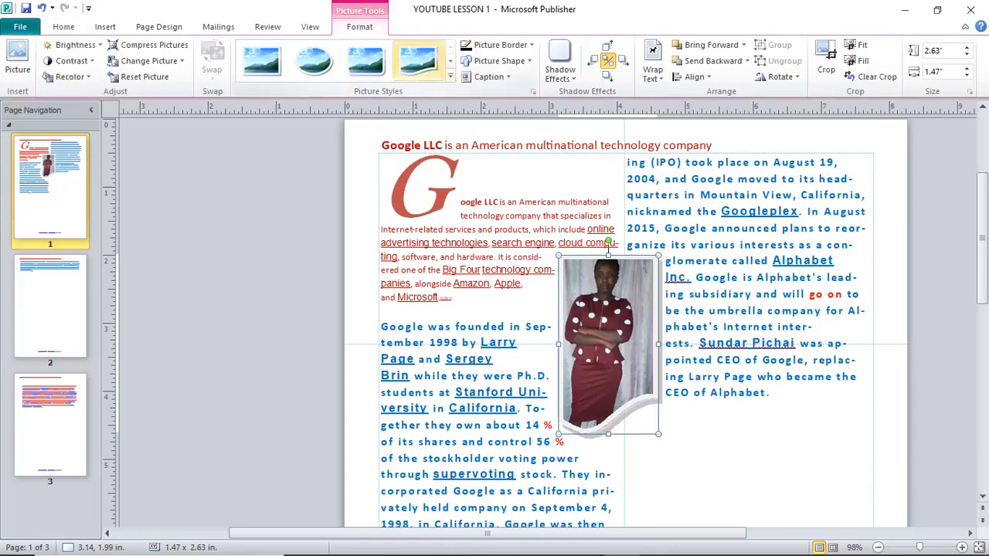
click(70, 76)
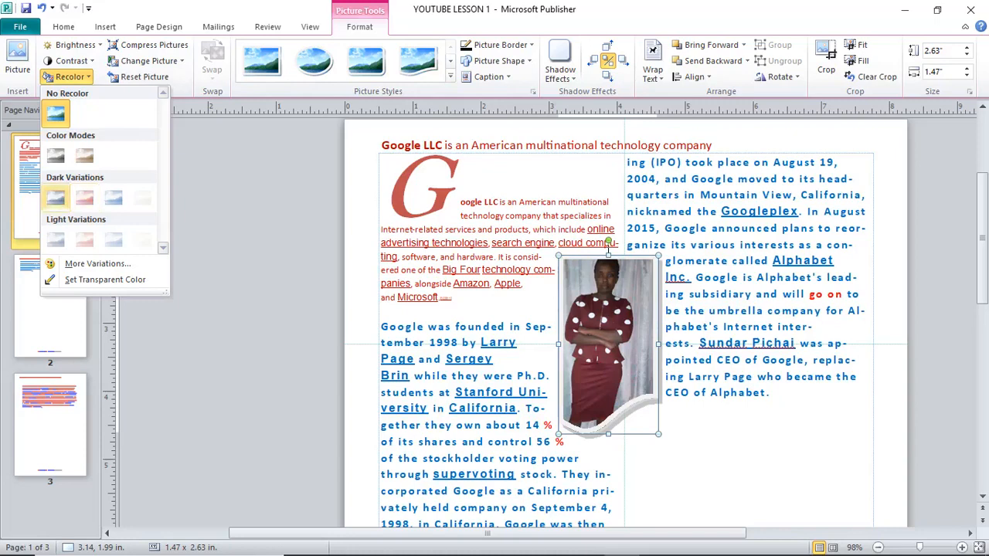
click(56, 155)
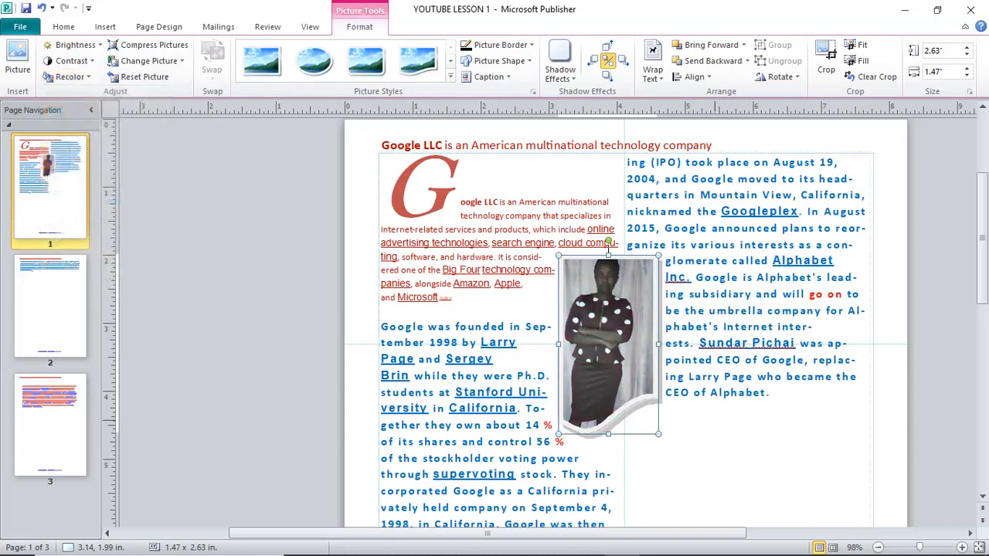
click(628, 441)
click(608, 346)
scroll(475, 365, down, 4)
scroll(474, 364, up, 1)
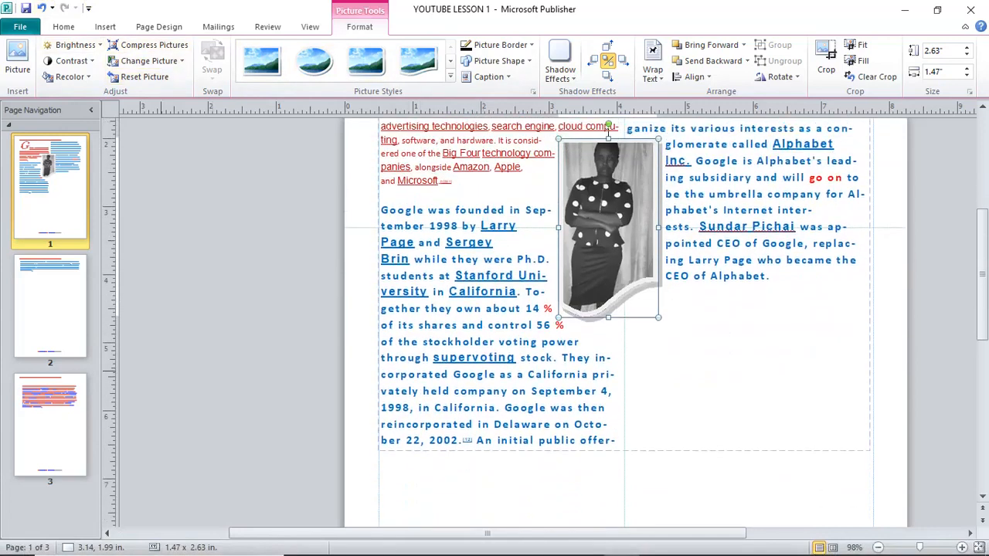
Draw a rounded rectangle about 5.51 x 1.73 in below the paragraph on page 2.
click(49, 309)
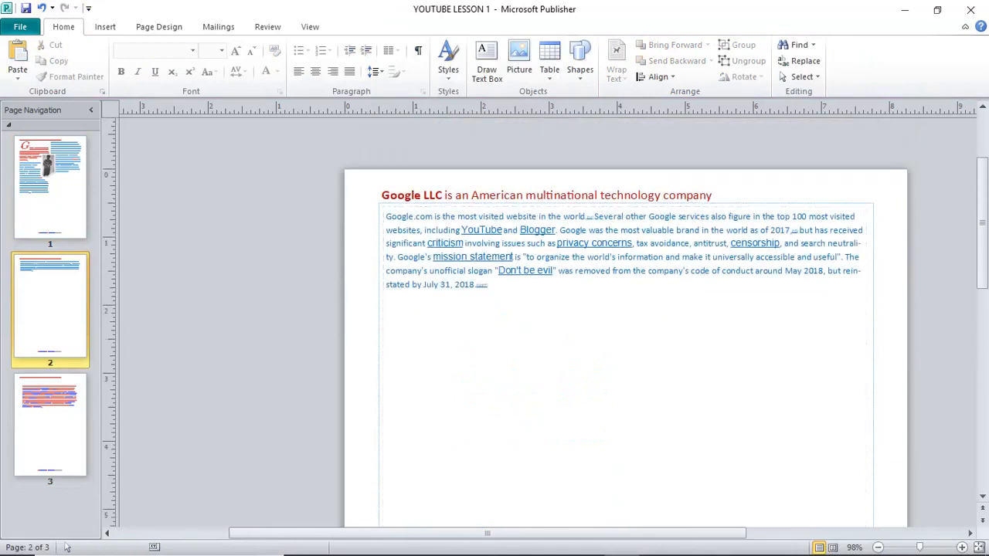
click(105, 26)
click(184, 61)
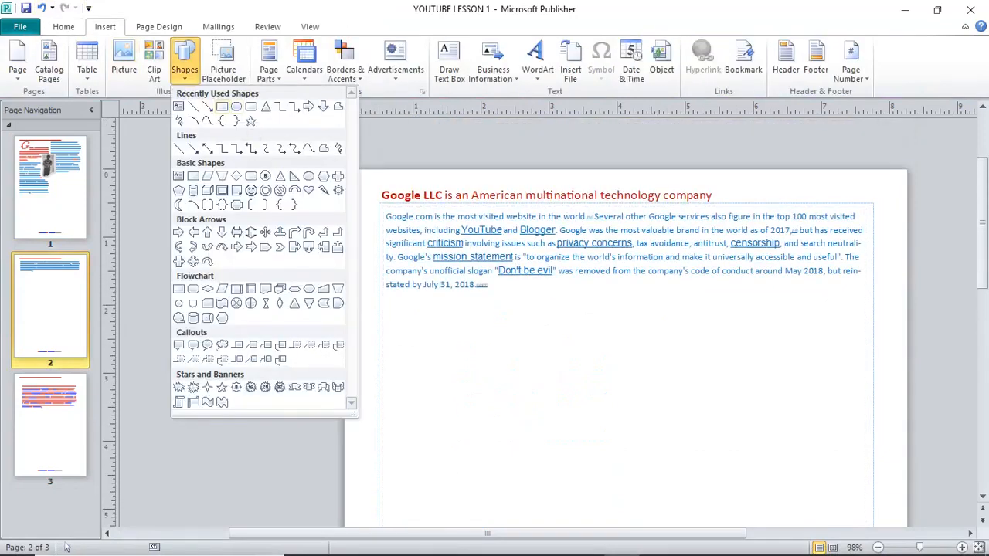
click(252, 107)
mouse_move(406, 318)
mouse_down()
mouse_move(641, 444)
mouse_move(782, 437)
mouse_up()
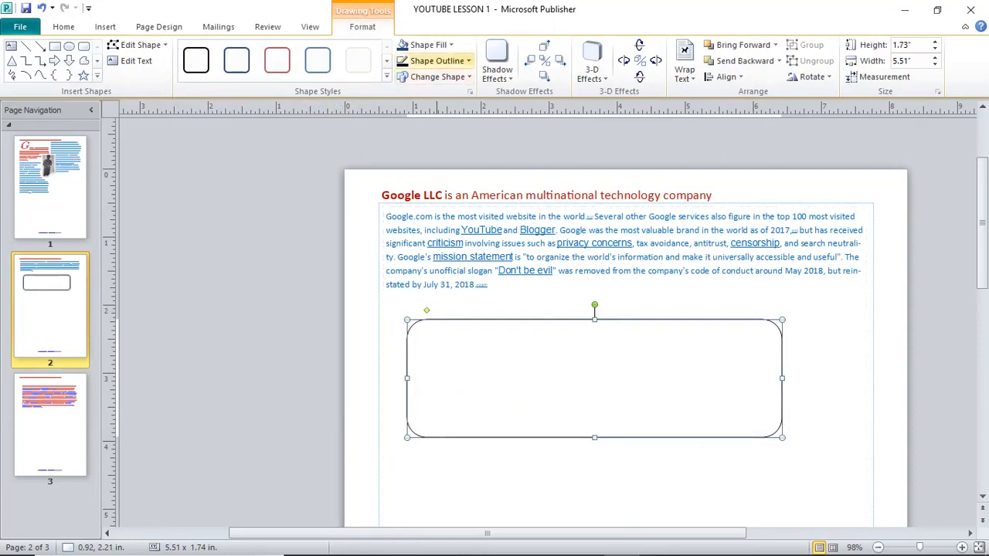
Fill the rounded rectangle with a sparse dotted pattern and reopen its fill color choices.
click(425, 45)
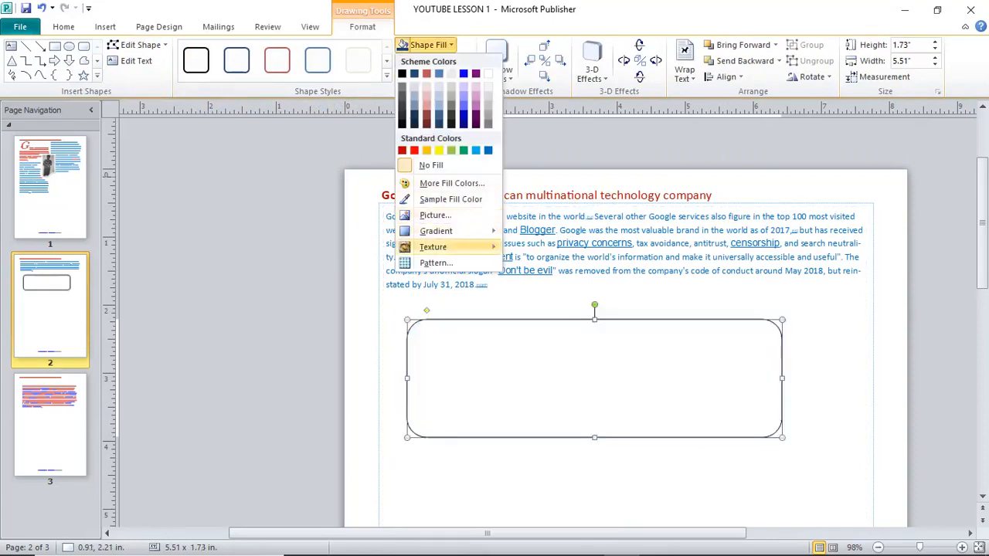
mouse_move(433, 246)
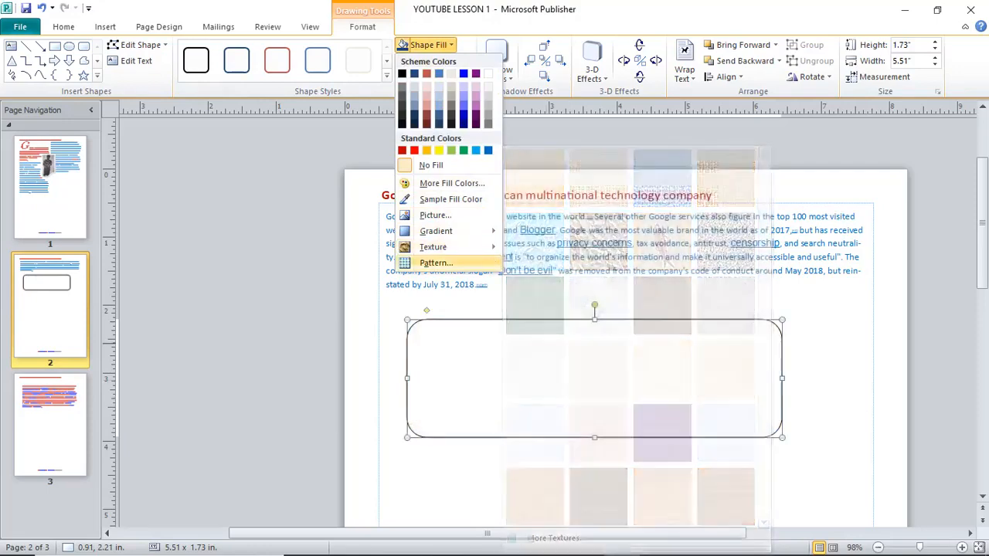
click(436, 263)
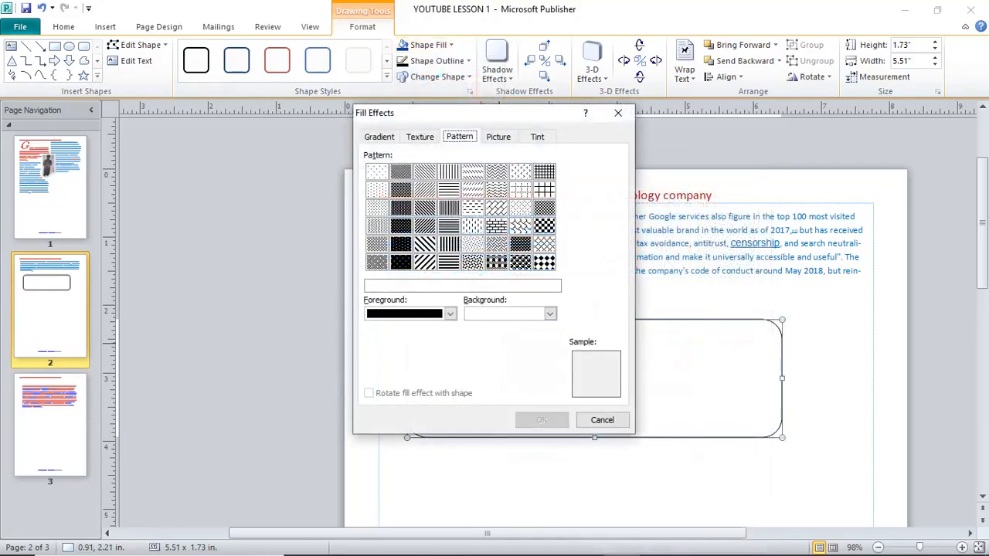
click(377, 190)
click(542, 421)
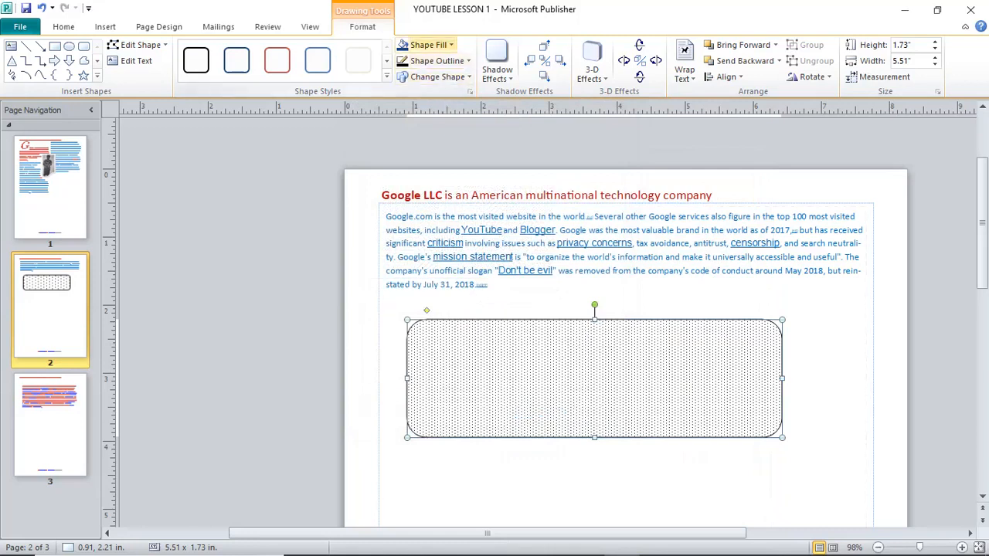
click(430, 45)
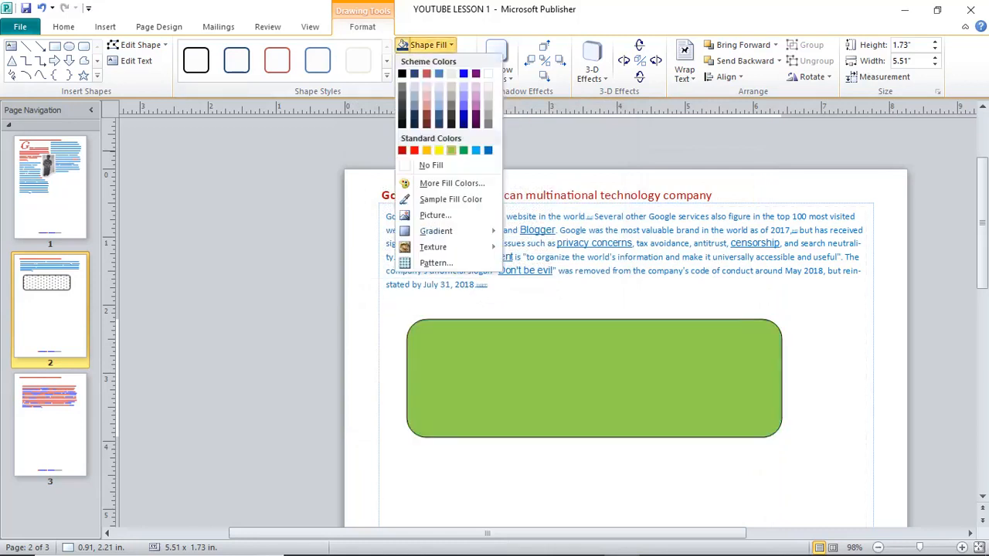
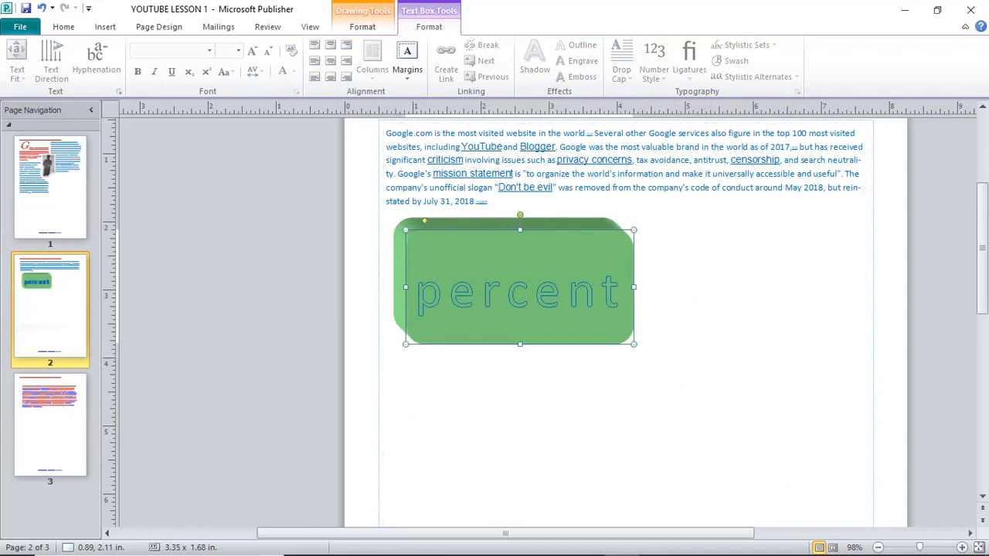
Rotate the percent shape counterclockwise into a steep upward slant, placing it below the paragraph and making it narrower.
click(690, 337)
click(507, 288)
drag(520, 209, 466, 238)
click(564, 349)
drag(513, 282, 519, 340)
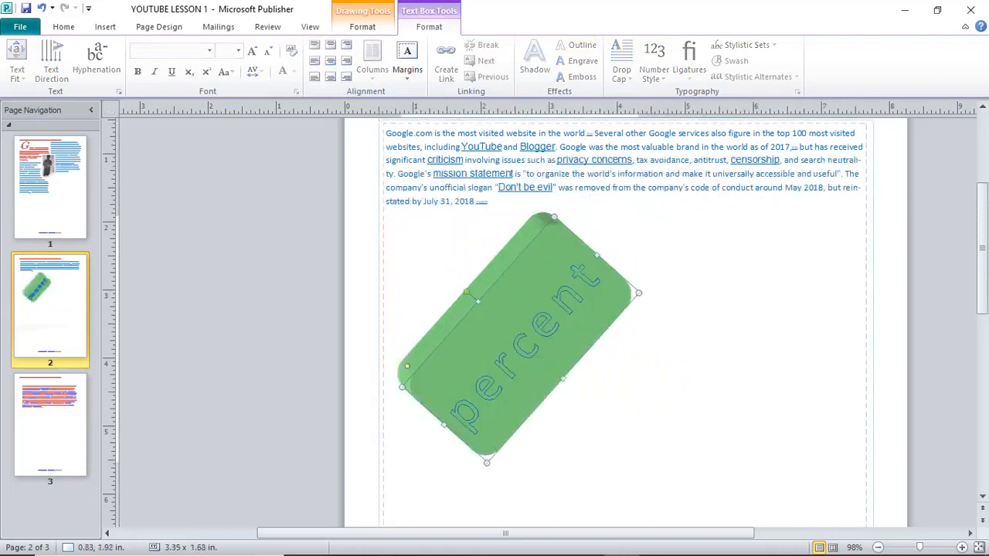
drag(562, 379, 530, 349)
click(559, 365)
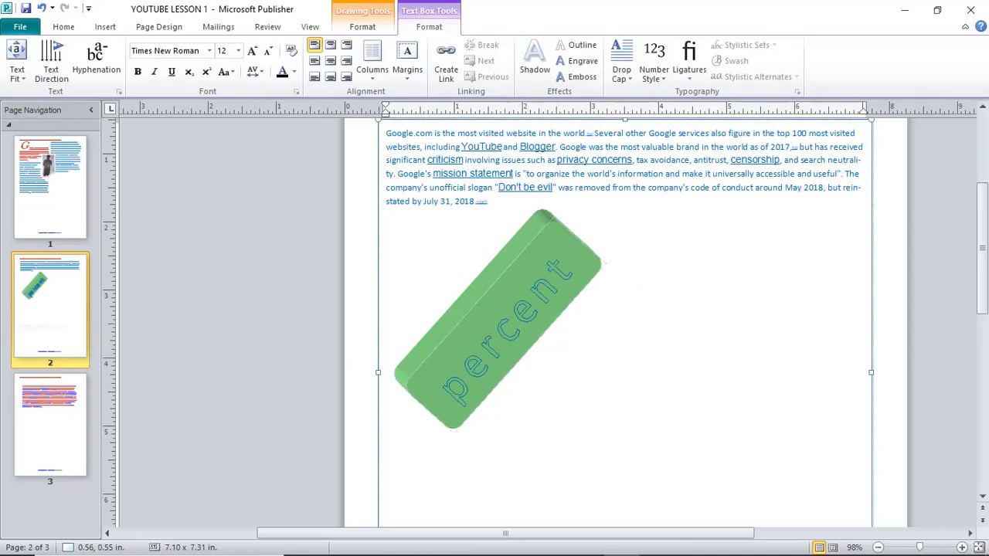
Draw a second rounded rectangle about 3.78 x 1.15 in and rotate it clockwise to slant down from the percent shape's upper end.
click(105, 26)
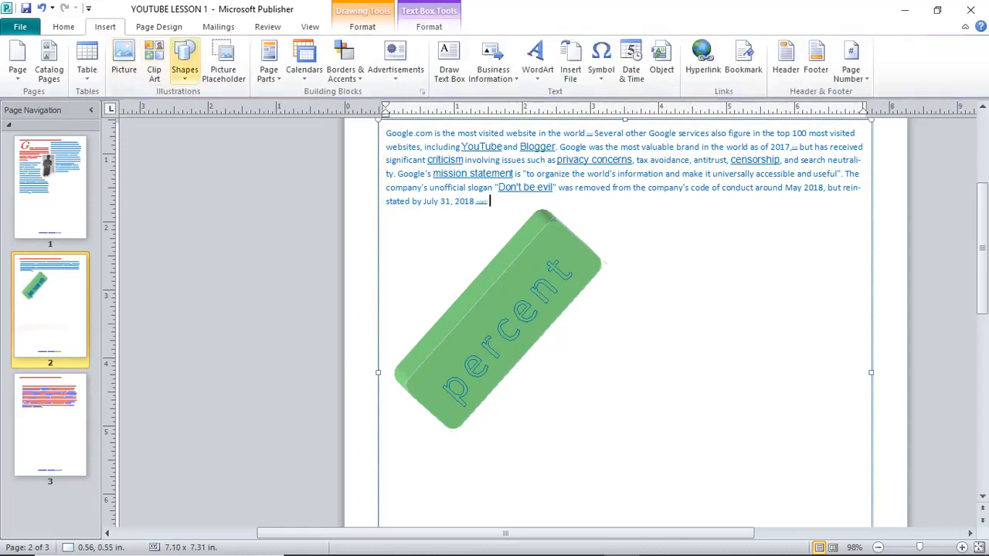
click(185, 61)
click(249, 106)
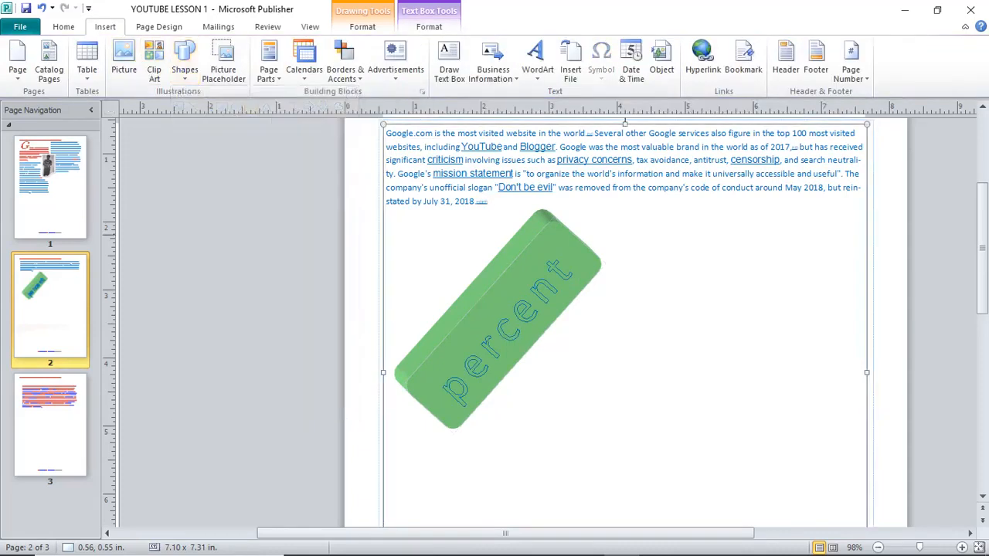
mouse_move(581, 225)
mouse_down()
mouse_move(683, 311)
mouse_move(785, 358)
mouse_move(844, 311)
mouse_move(839, 304)
mouse_up()
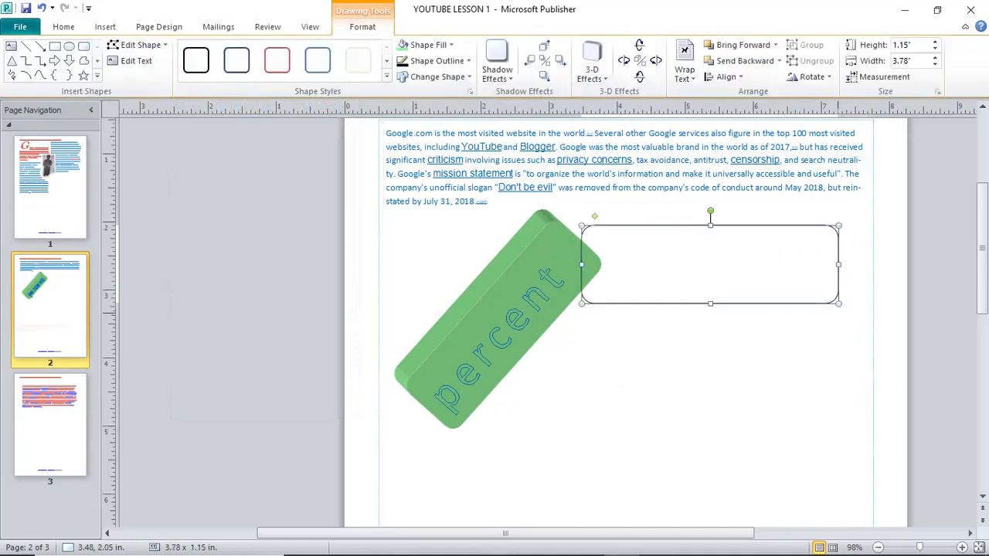
drag(710, 210, 746, 226)
drag(710, 267, 714, 335)
Try a drop shadow and a Parallel 3-D effect on the second rounded rectangle, ending with the drop shadow again.
click(497, 62)
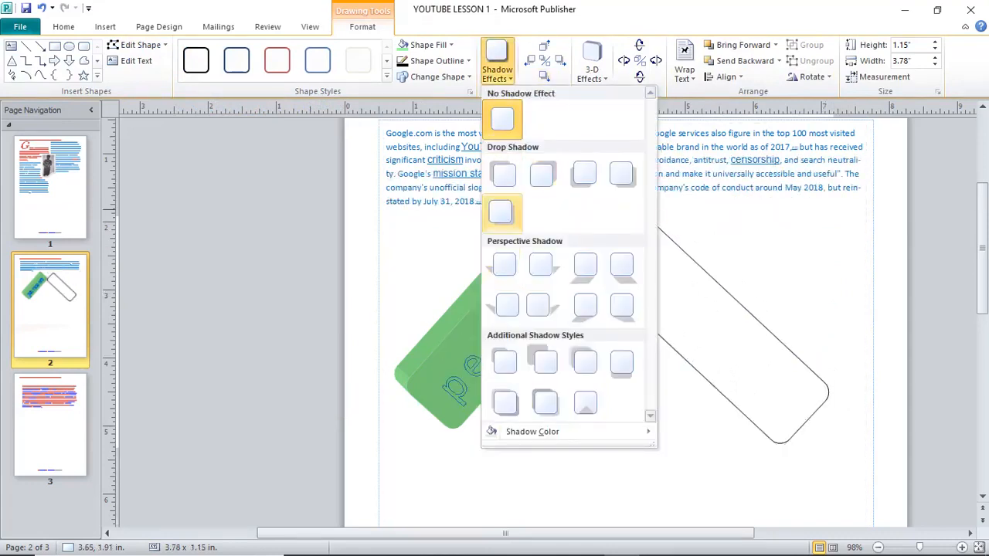
click(501, 211)
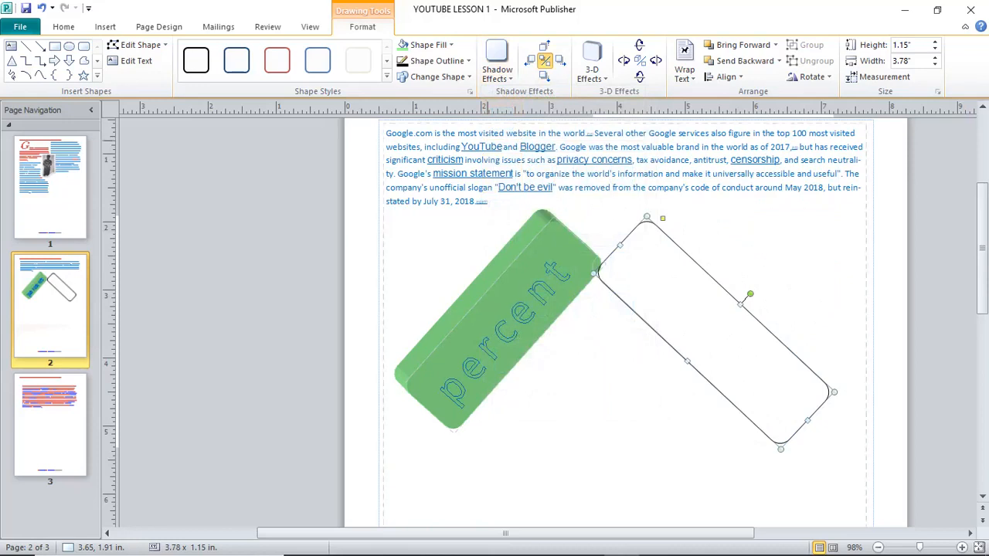
click(592, 61)
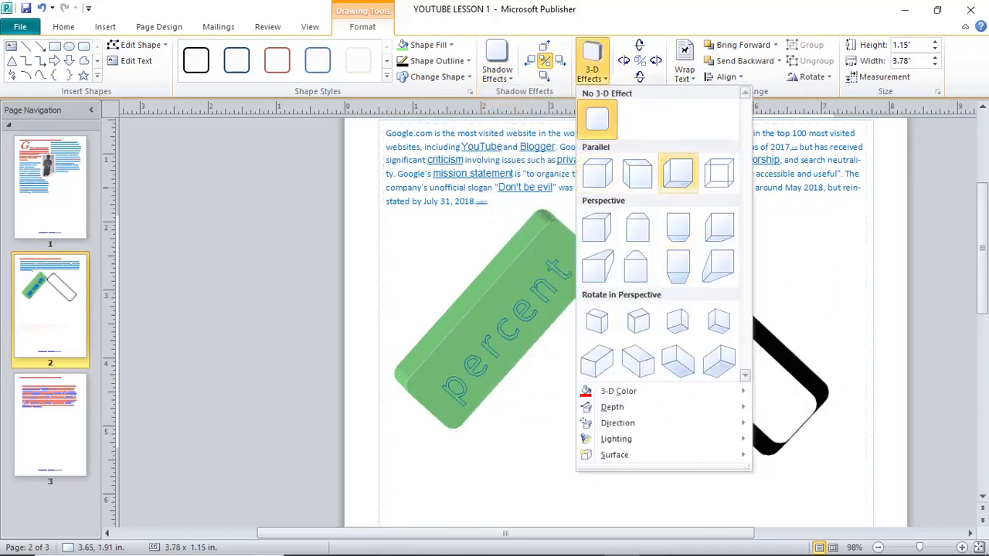
click(677, 173)
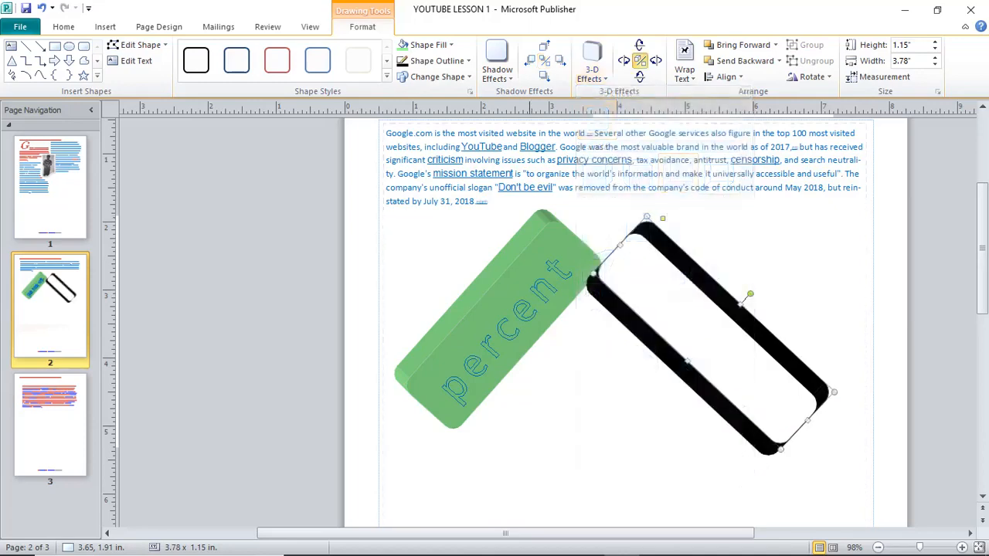
click(497, 61)
click(505, 120)
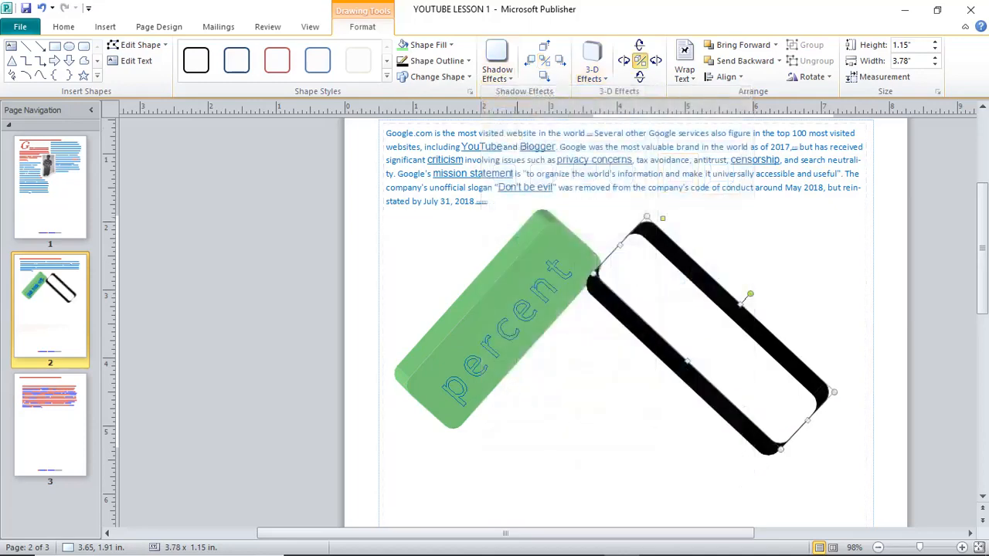
click(497, 62)
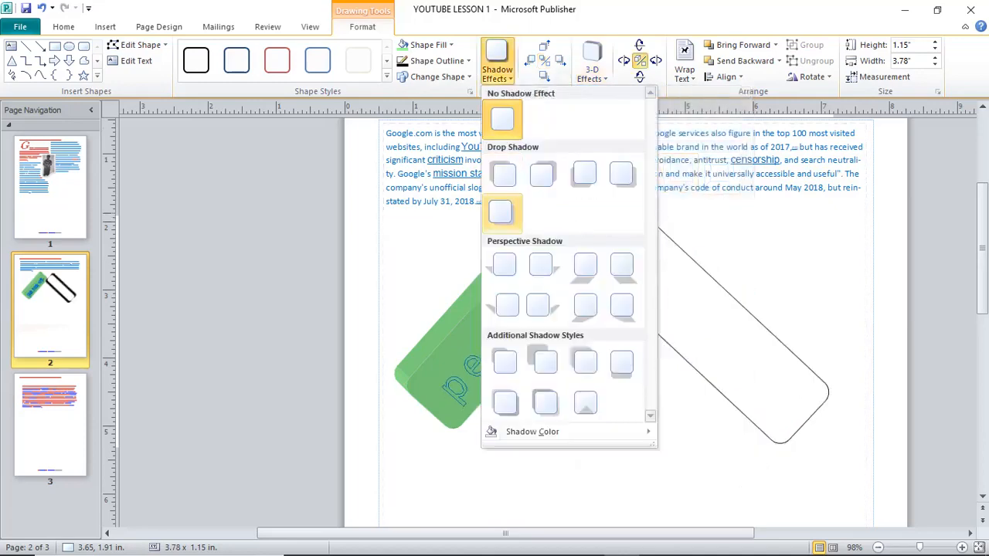
click(502, 212)
Give the second rounded rectangle the first Parallel 3-D effect and fill it with the recently used green.
click(592, 61)
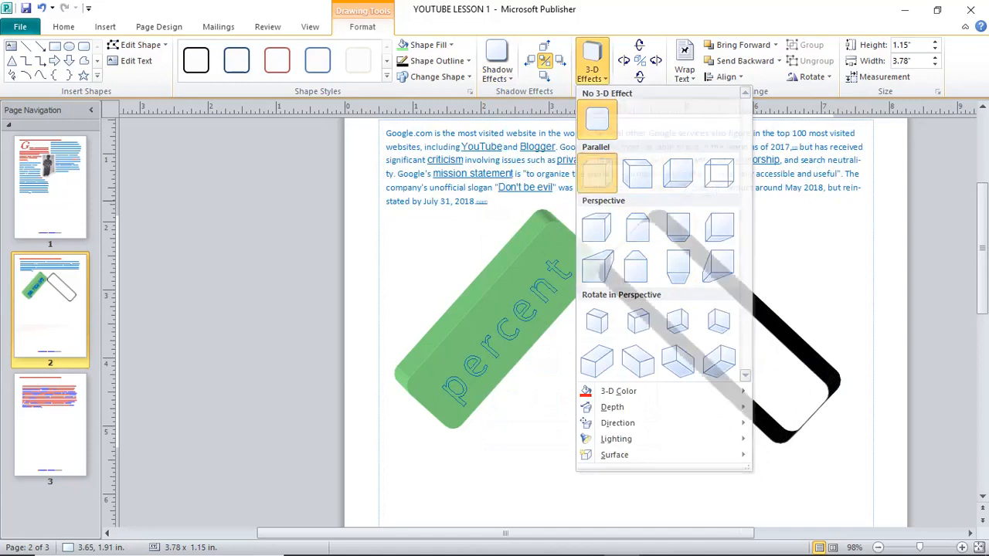
click(597, 173)
click(423, 45)
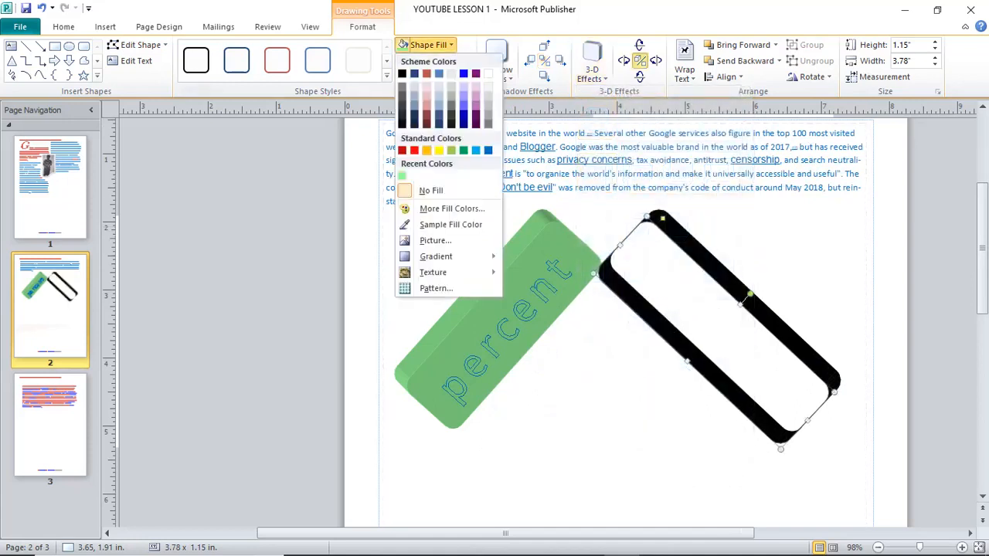
click(402, 176)
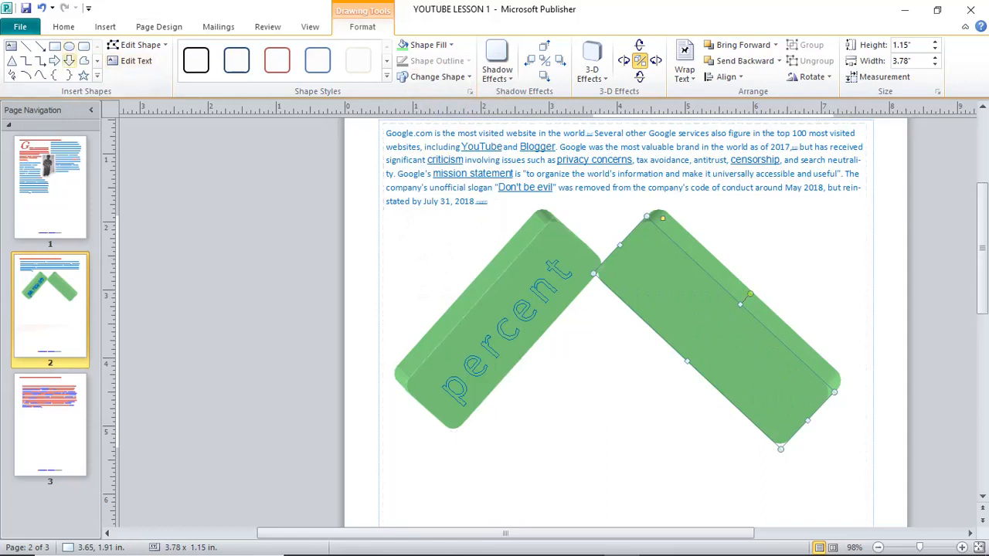
Draw a rectangle about 2.14 x 0.55 in as a crossbar between the slanted shapes and apply the first Parallel 3-D effect.
drag(536, 337, 681, 376)
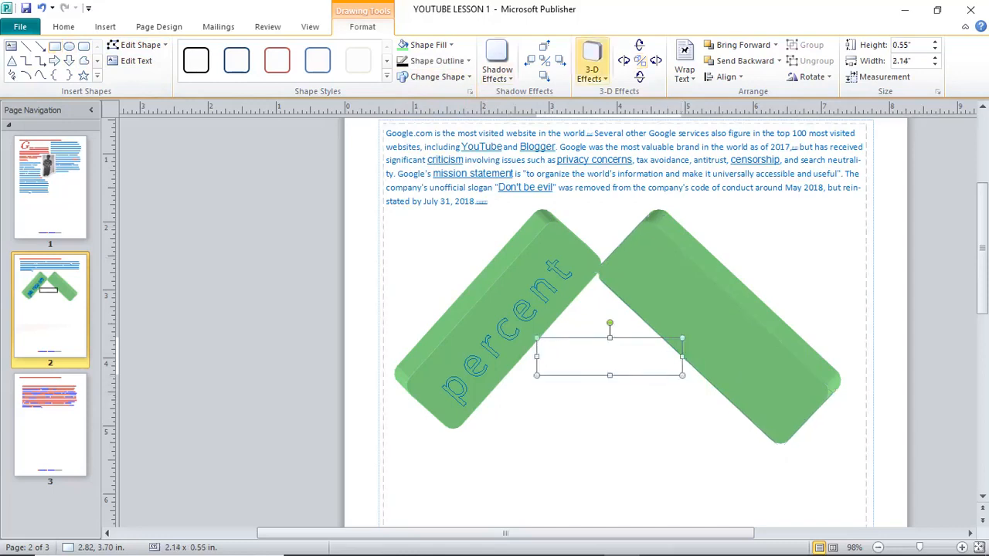
click(592, 62)
click(597, 169)
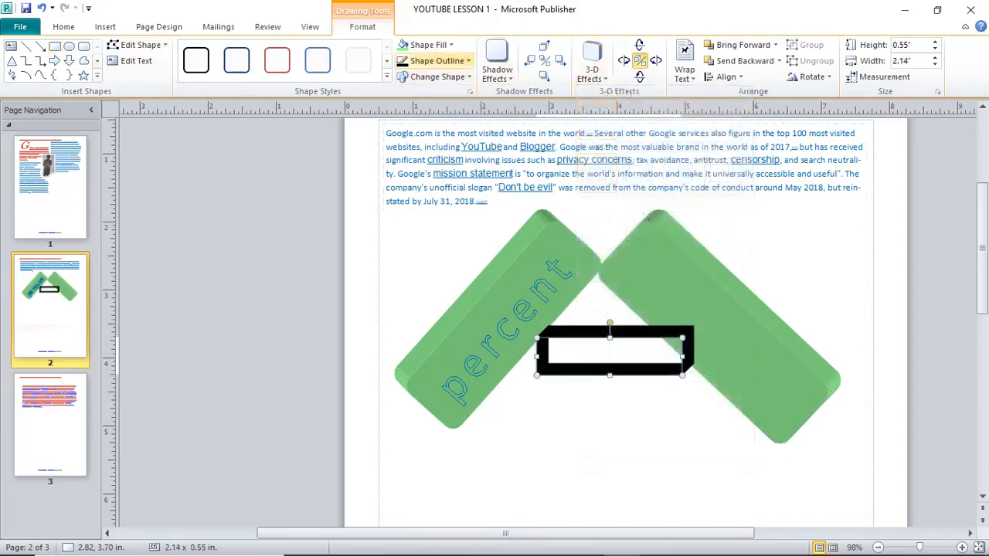
Fill the crossbar rectangle with the recently used green and deselect it.
click(424, 44)
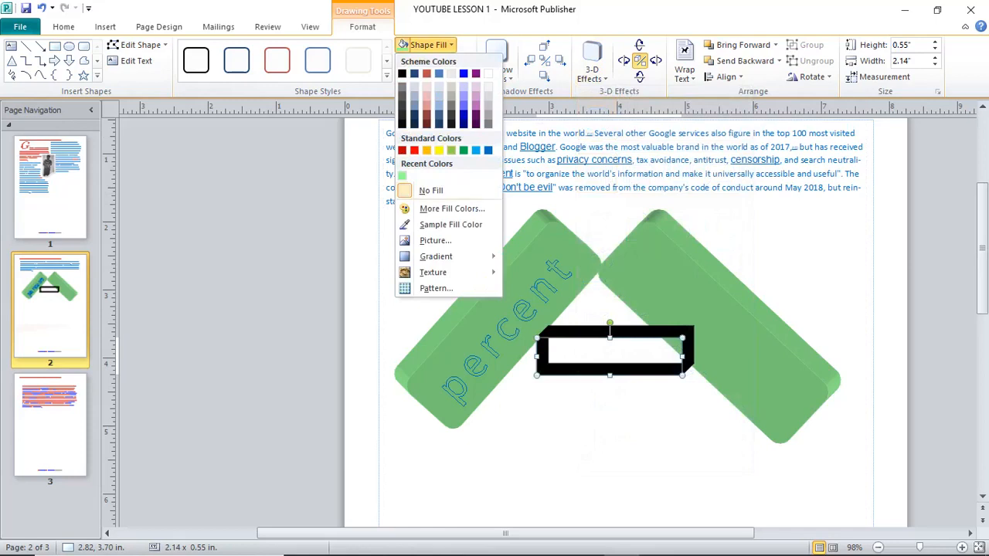
click(402, 176)
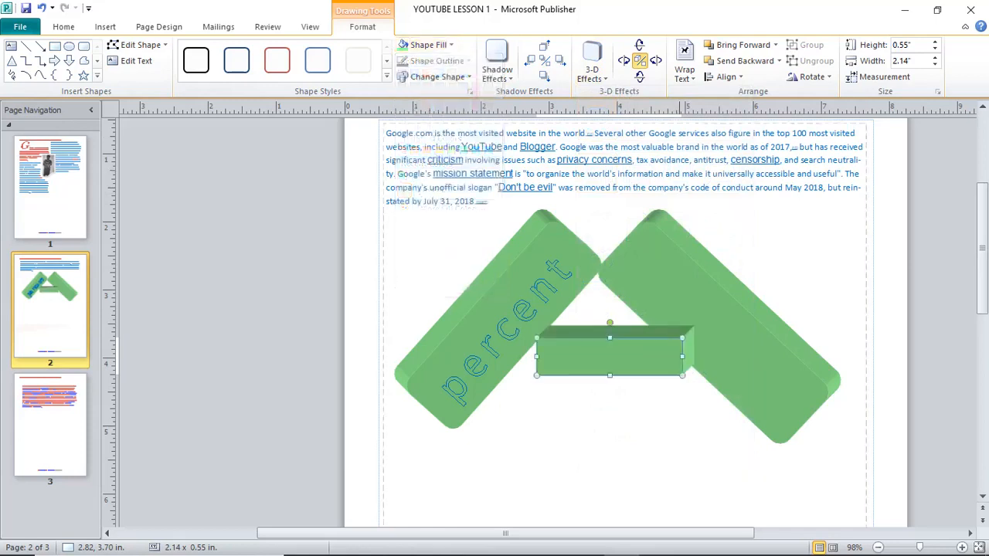
click(614, 432)
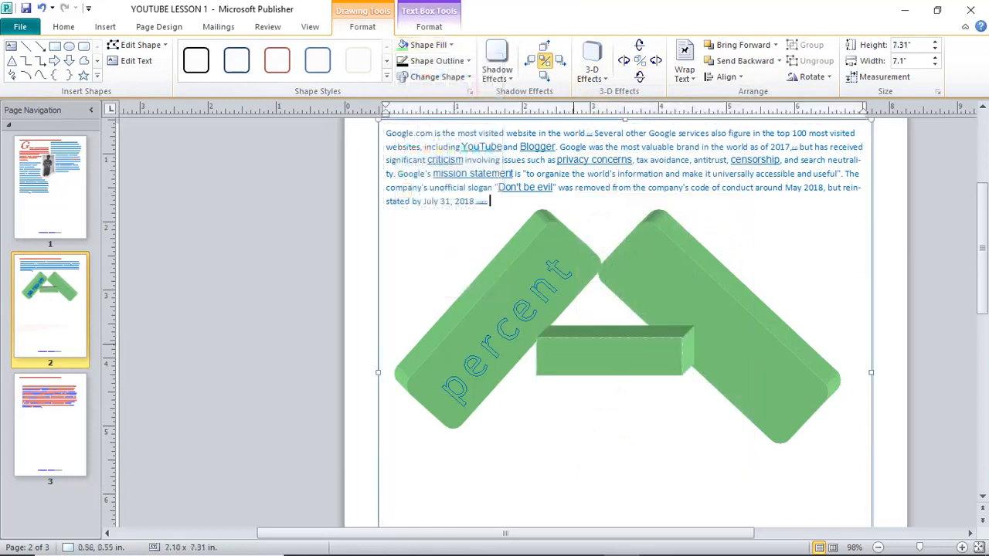
Add the text "Asilimia" to the green crossbar rectangle and enlarge it to 16 pt.
right_click(571, 354)
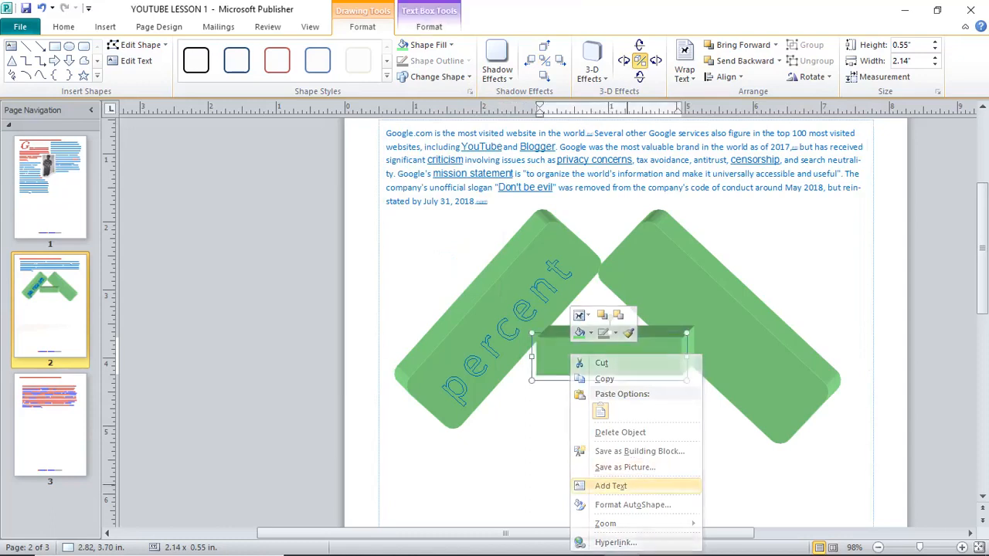
click(611, 485)
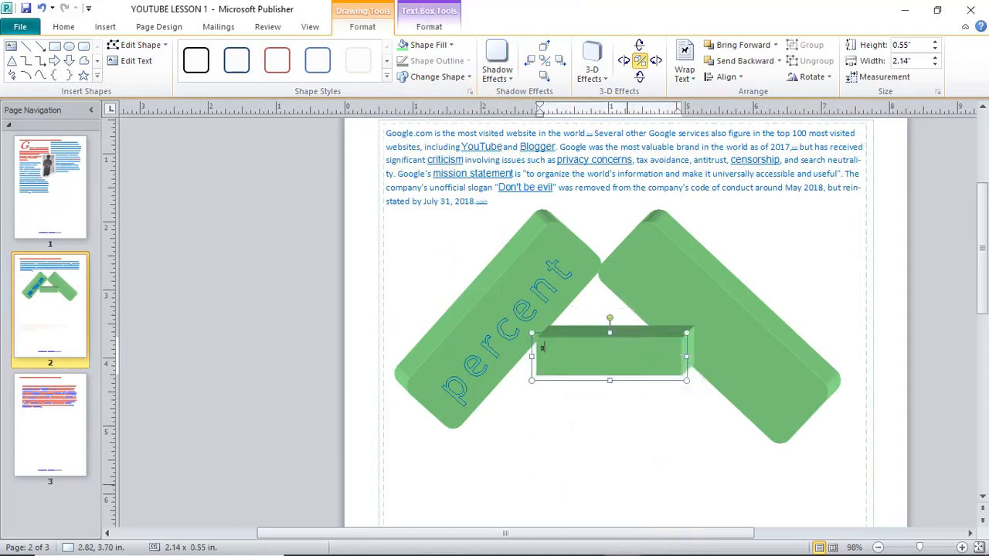
text(asilimia)
double_click(544, 350)
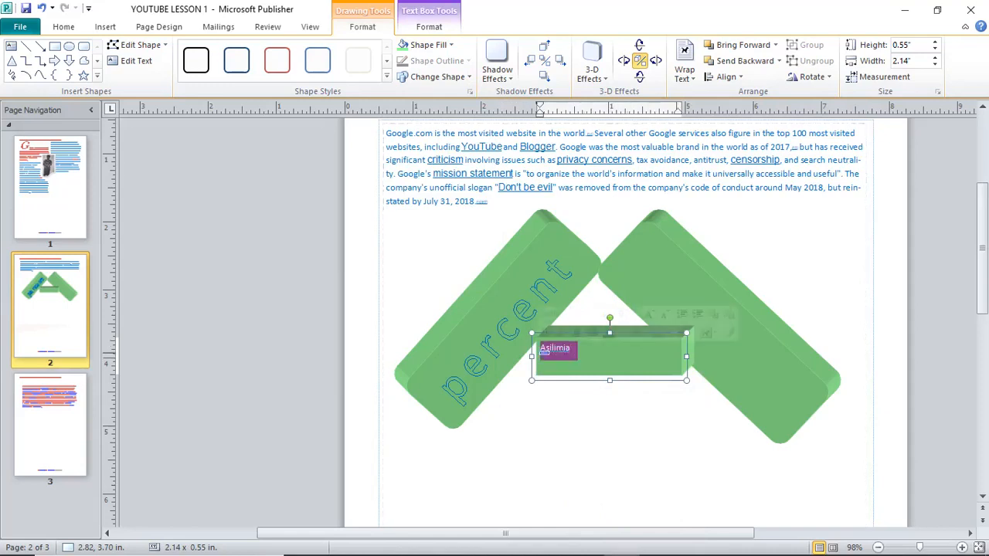
key(ctrl+])
key(ctrl+])
key(ctrl+])
key(ctrl+])
key(ctrl+])
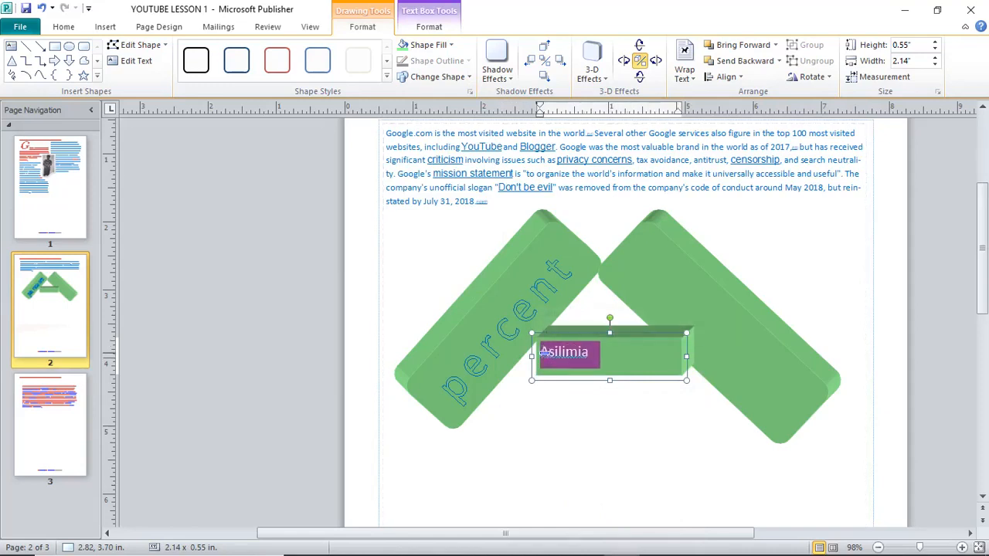
click(544, 353)
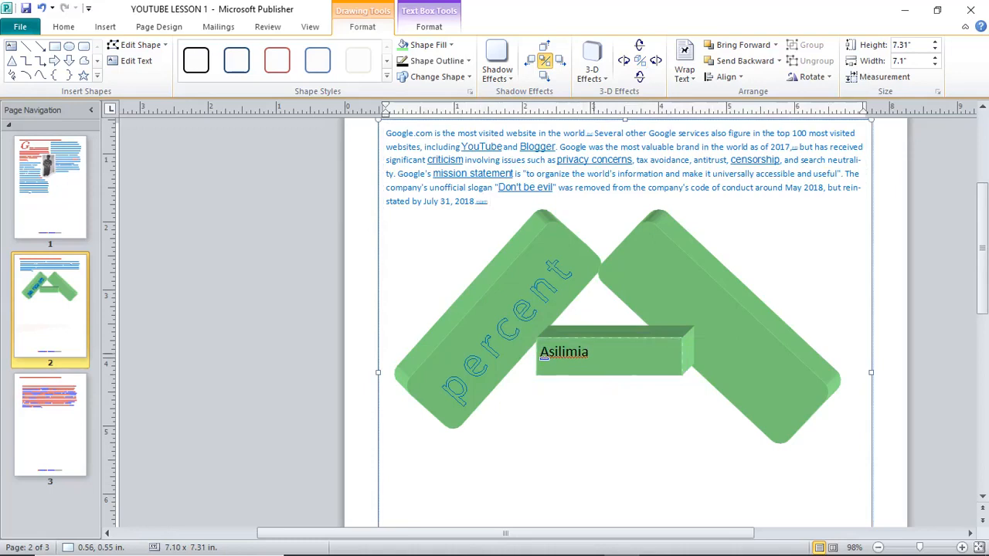
Increase the font size of the crossbar's "Asilimia" text to 22 pt.
double_click(544, 354)
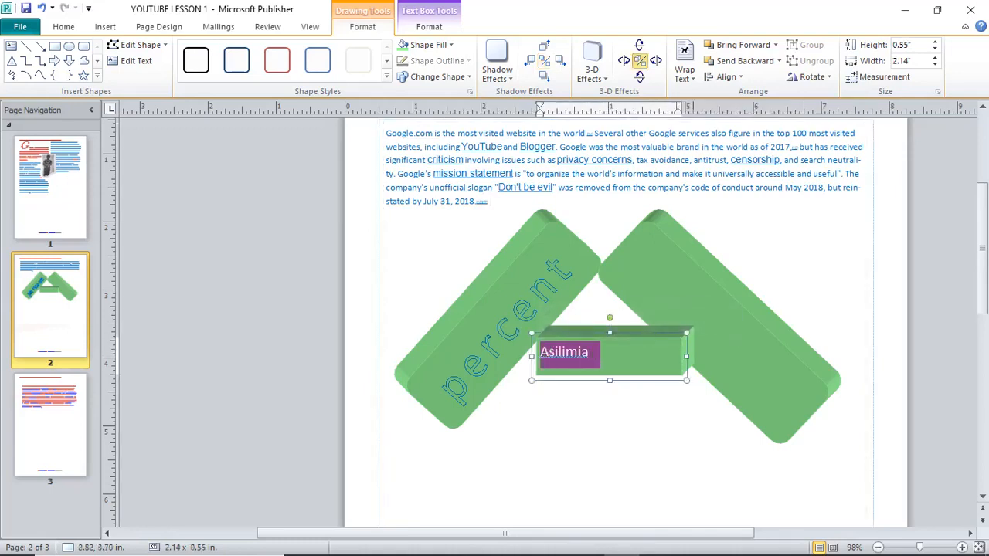
click(428, 26)
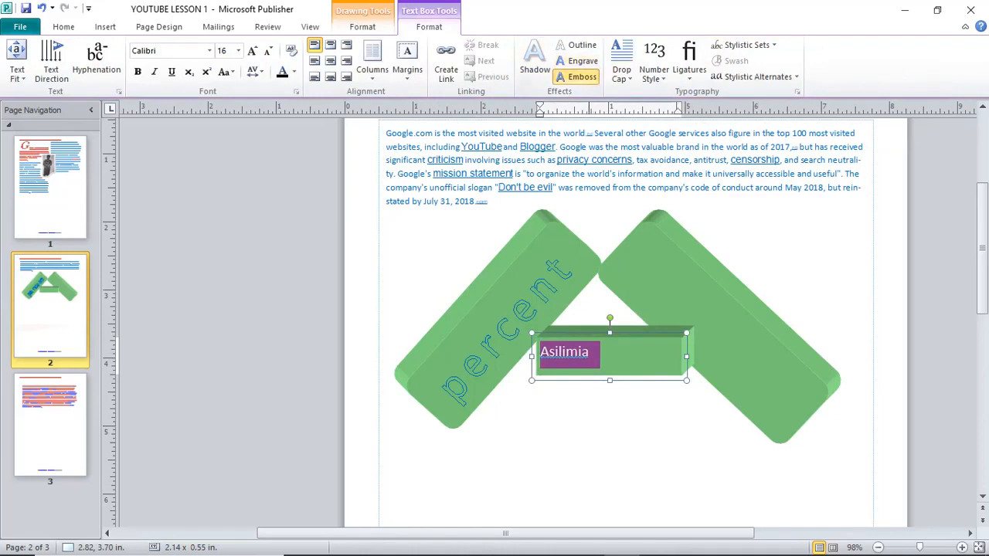
key(ctrl+])
key(ctrl+])
key(ctrl+])
key(ctrl+])
key(ctrl+])
key(ctrl+])
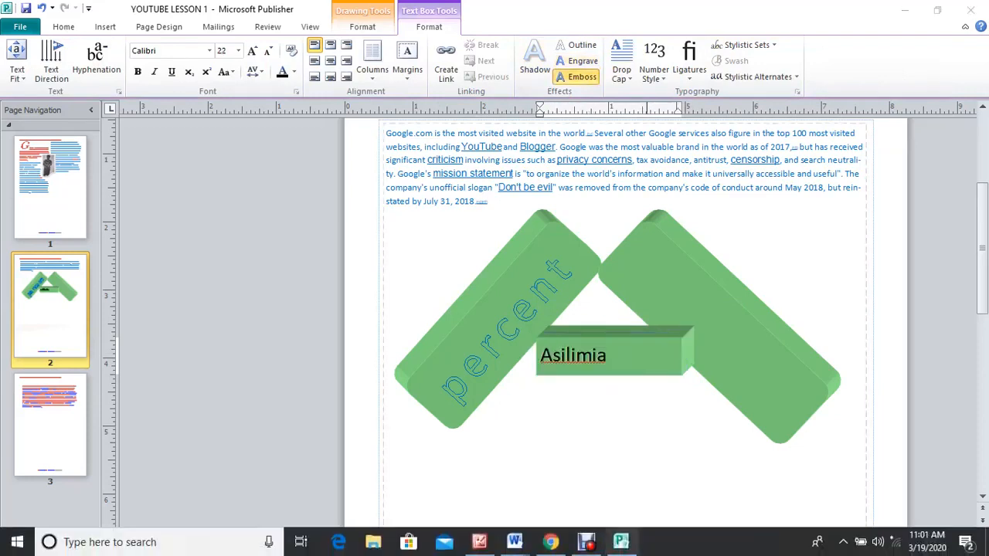
Select the two slanted rounded rectangles and the crossbar together and group them into one object.
click(637, 288)
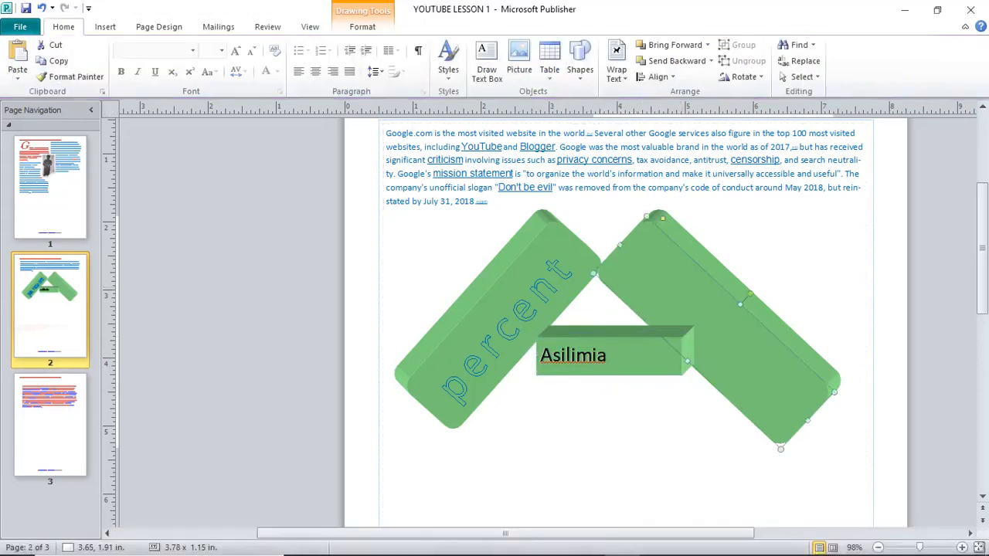
shift+click(614, 355)
shift+click(547, 309)
click(547, 308)
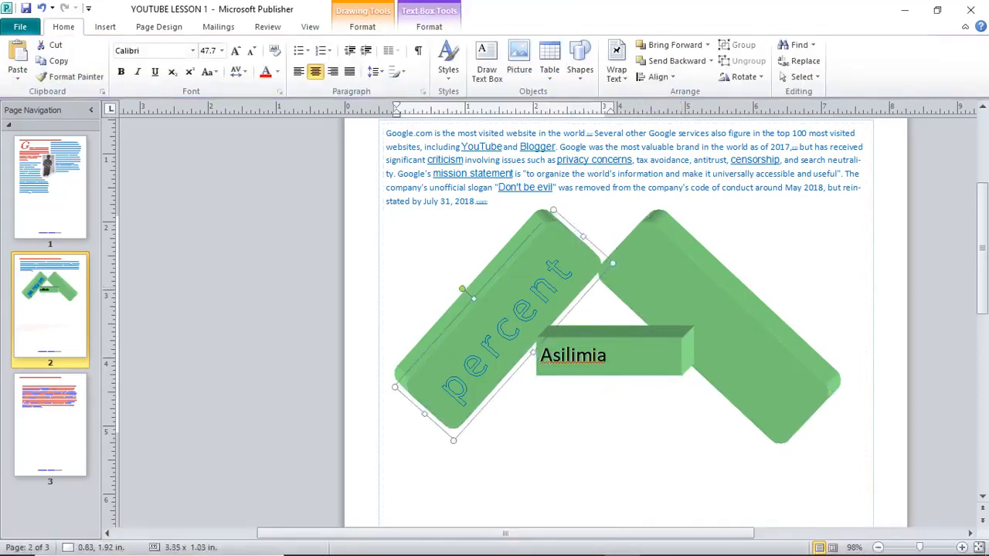
shift+click(617, 356)
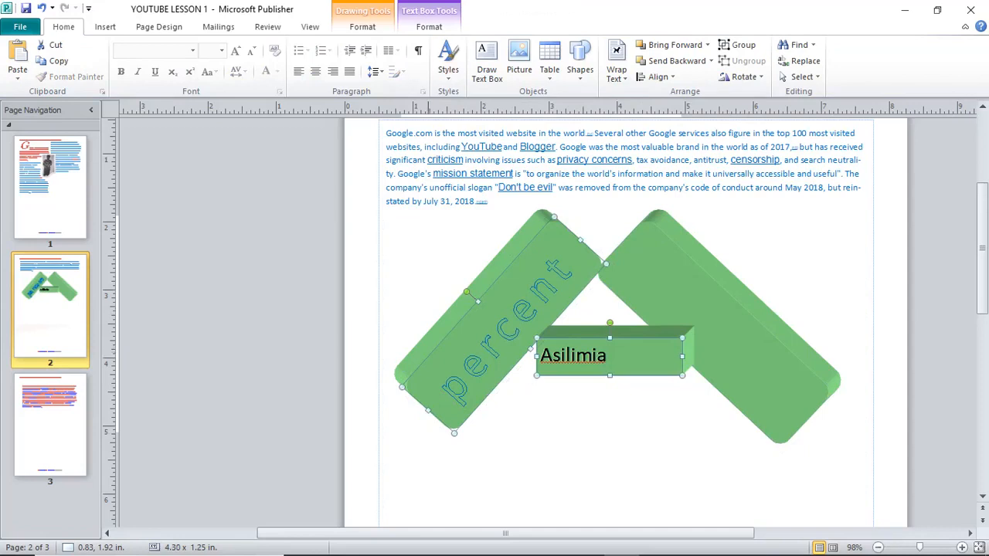
shift+click(685, 280)
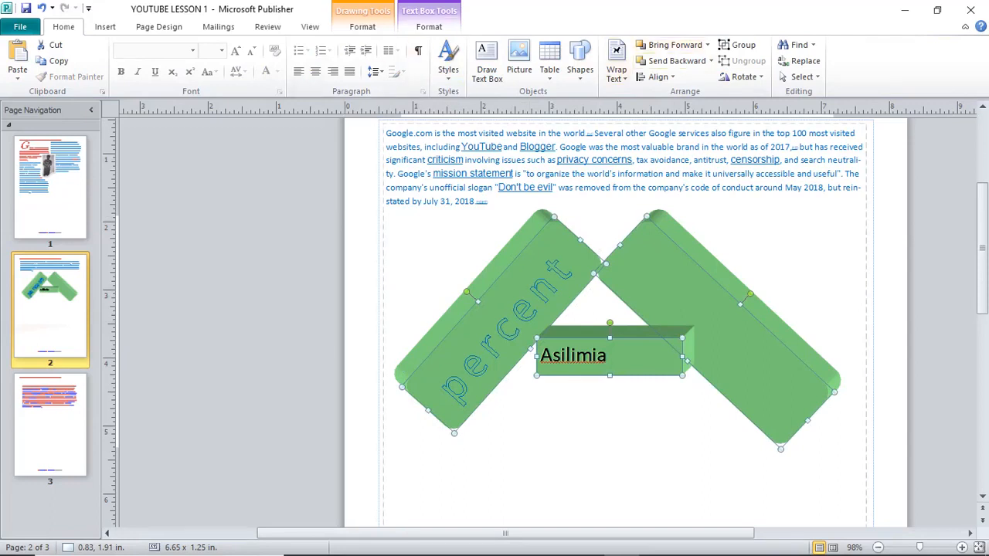
click(739, 44)
Move the grouped figure to the left, to about 1.13 in across and 1.90 in down the page, keeping it selected.
drag(713, 301, 666, 306)
click(580, 459)
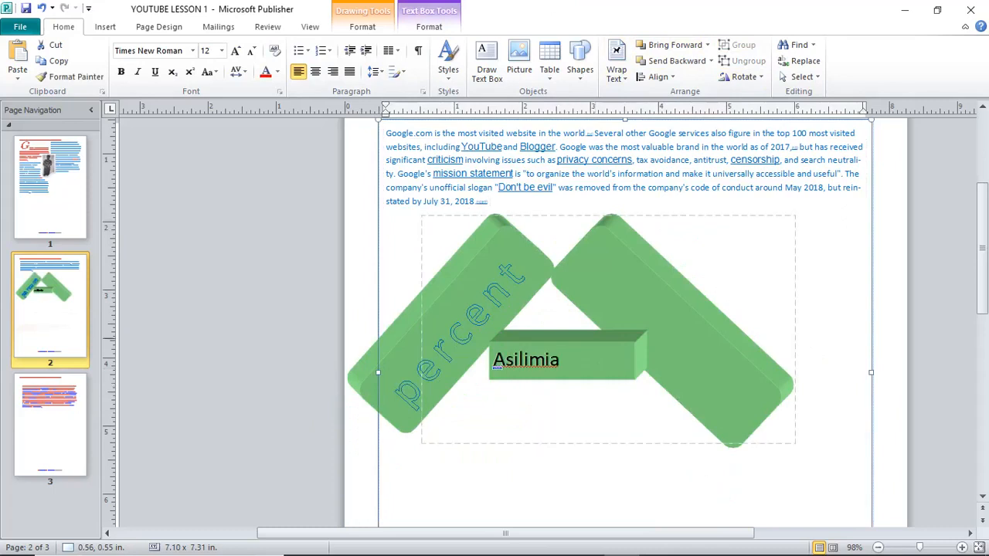
click(464, 201)
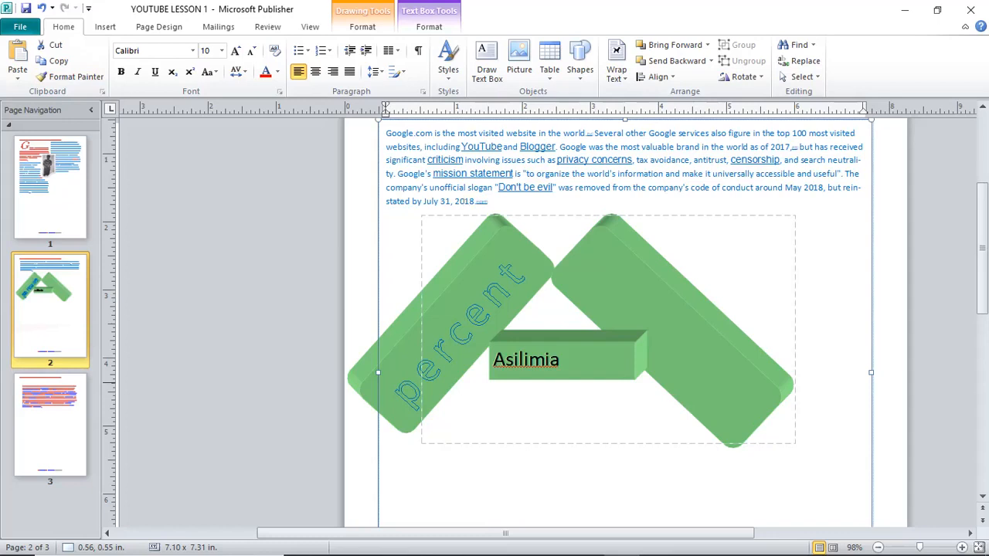
click(688, 356)
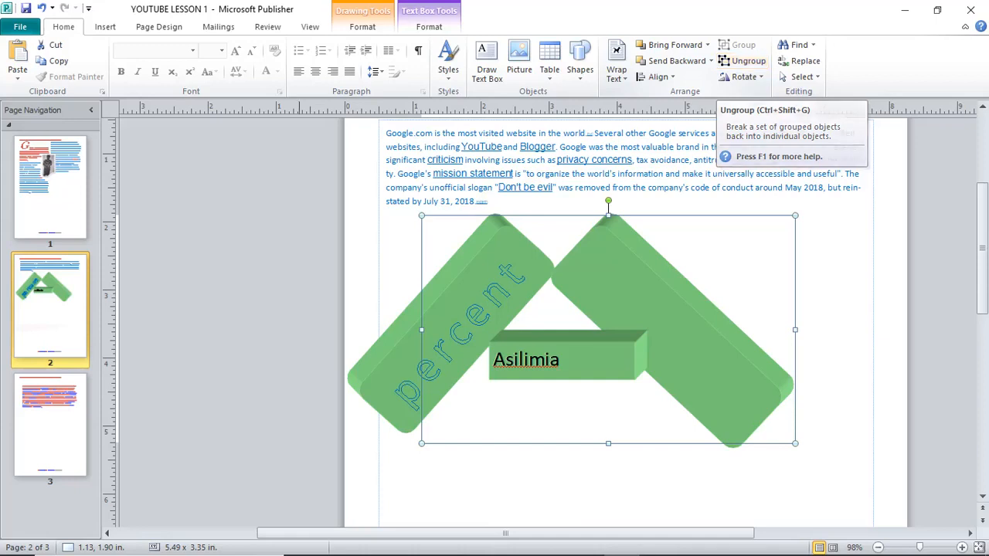
Insert a new blank page after page 3.
click(49, 425)
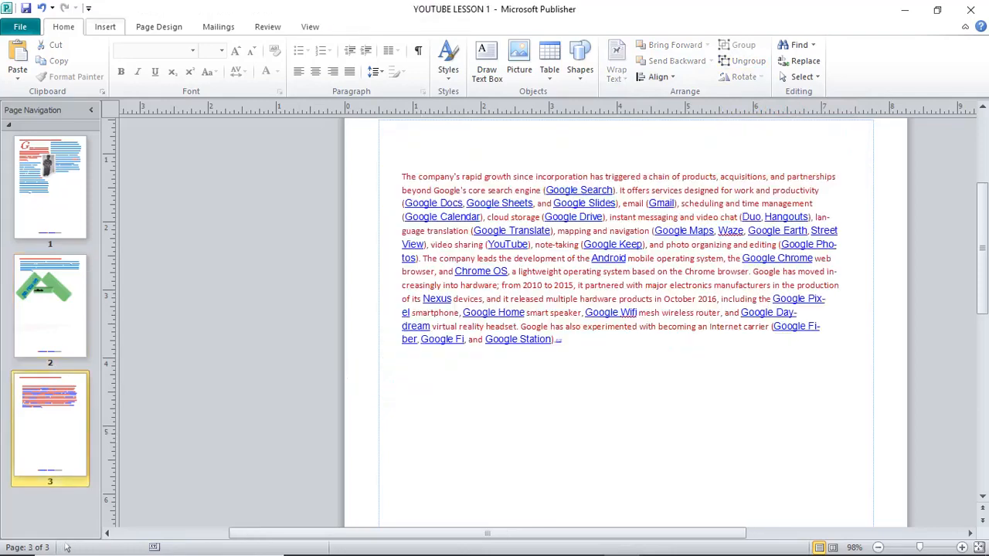
click(105, 27)
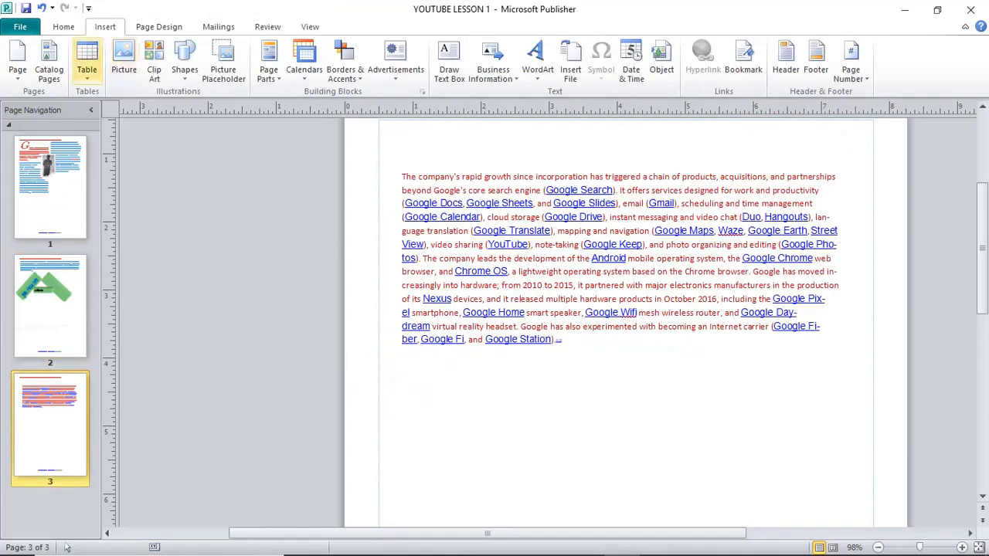
click(17, 62)
click(59, 94)
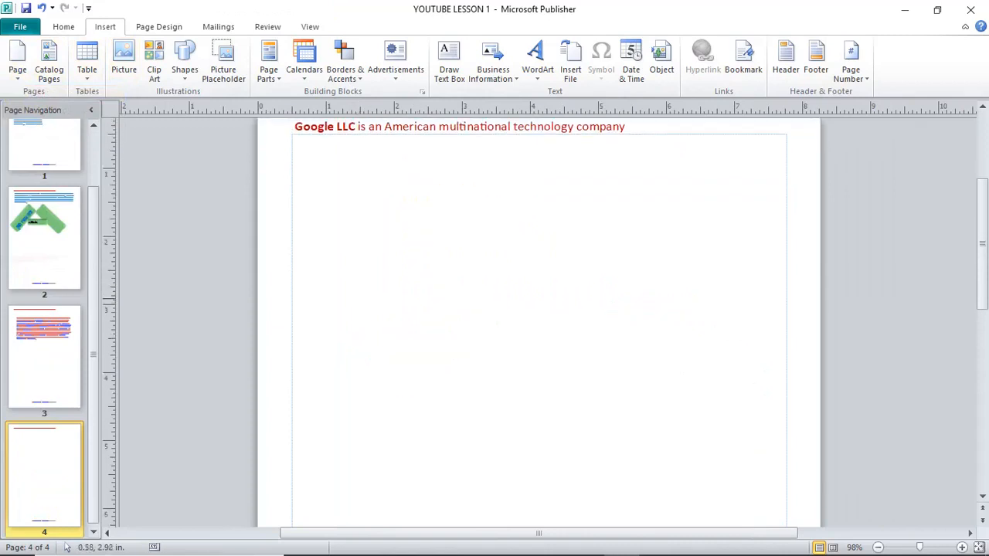
Place vertical ruler guides at about 2.75 in and 5.2 in and a horizontal guide at about 4.5 in on page 4.
drag(116, 279, 445, 294)
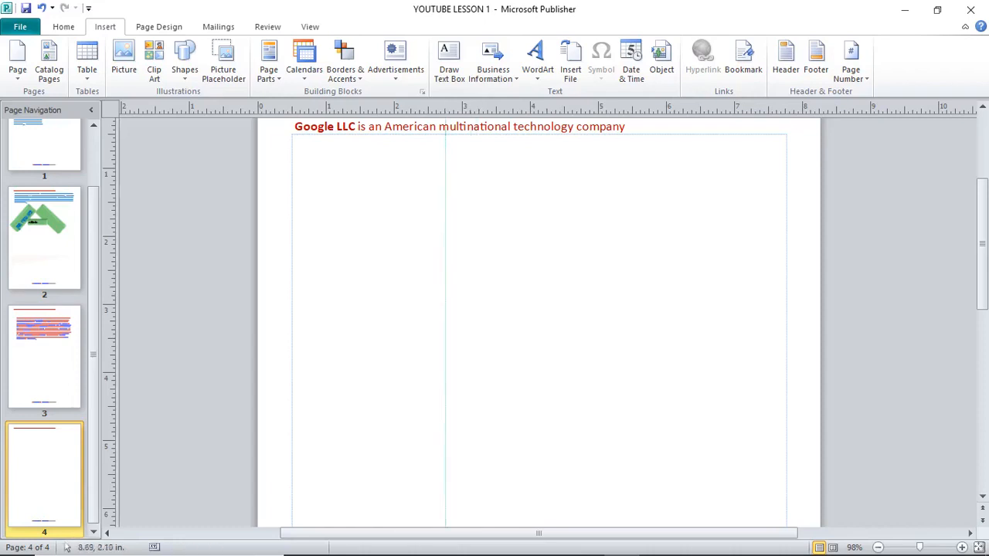
drag(115, 301, 613, 348)
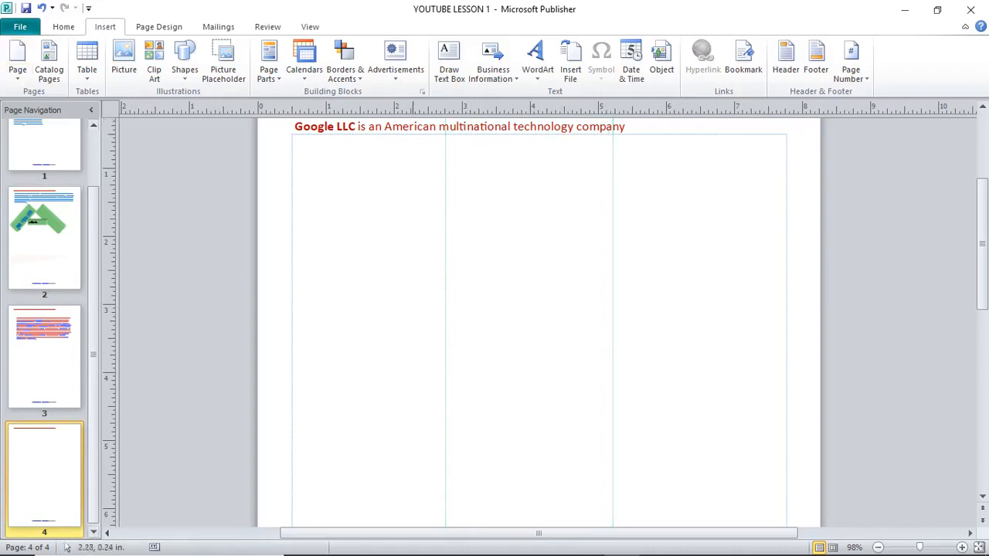
drag(413, 109, 464, 409)
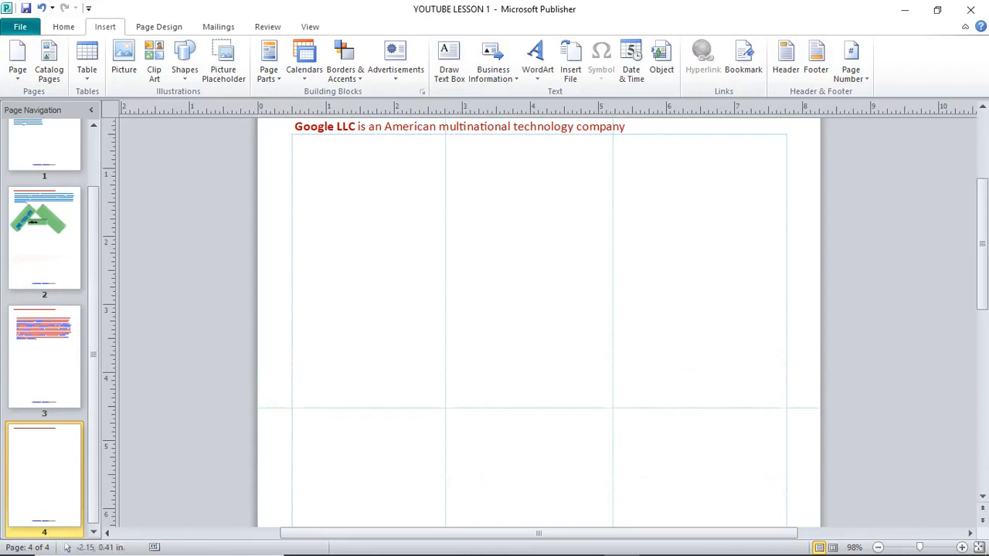
Draw a text box about 2.23 x 3.99 in in the first guide column, above the horizontal guide.
click(184, 63)
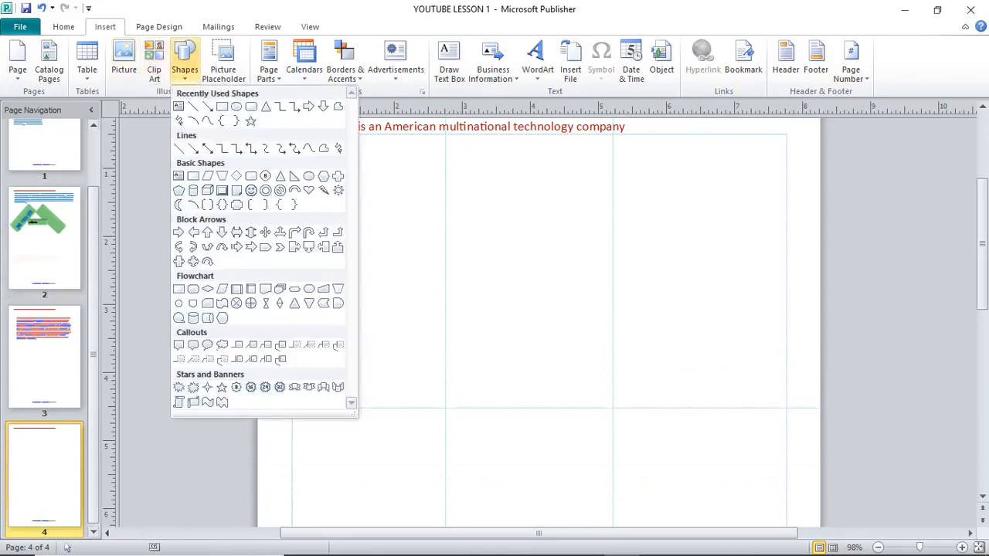
click(179, 107)
mouse_move(294, 136)
mouse_down()
mouse_move(440, 360)
mouse_move(450, 414)
mouse_up()
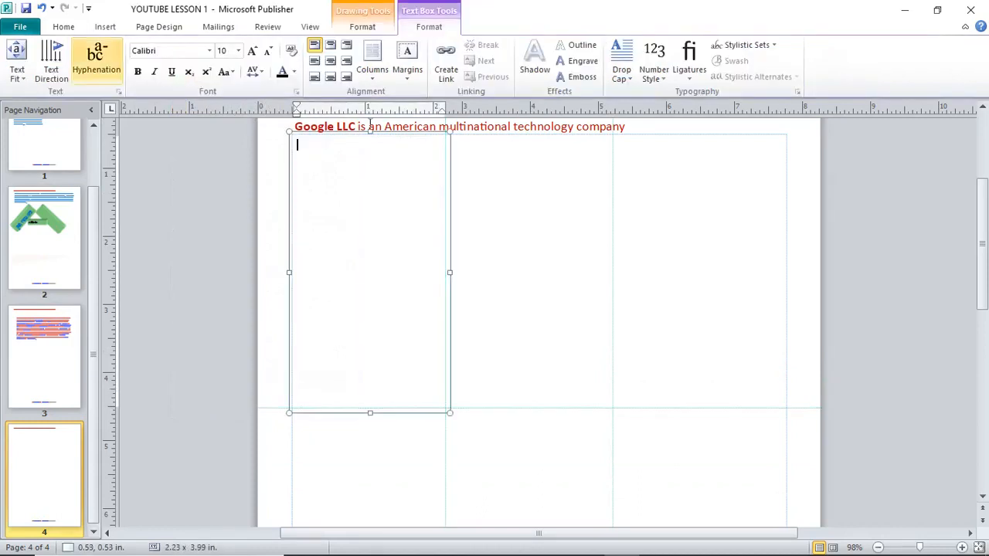
Draw a second text box about 2.43 x 3.99 in in the middle guide column, above the horizontal guide.
click(105, 26)
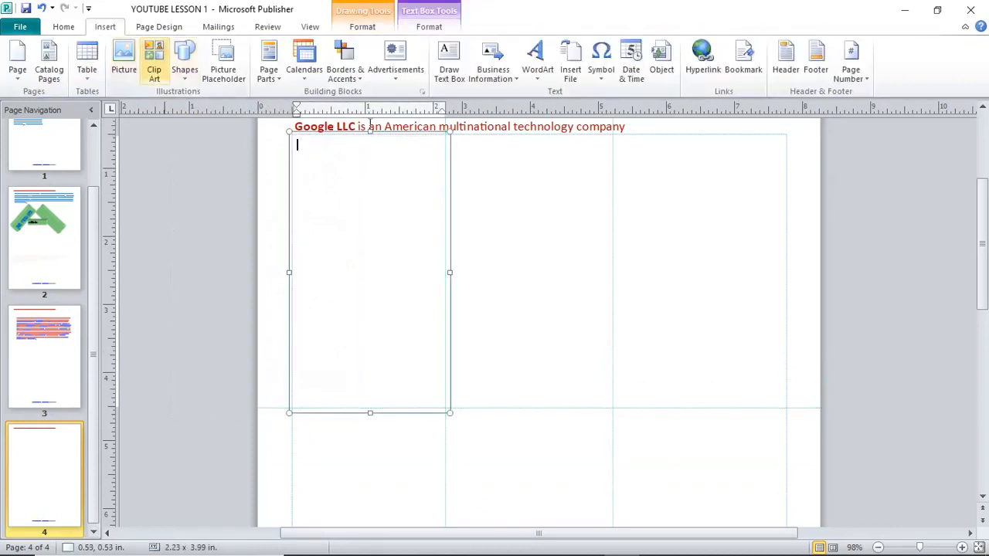
click(184, 61)
click(449, 62)
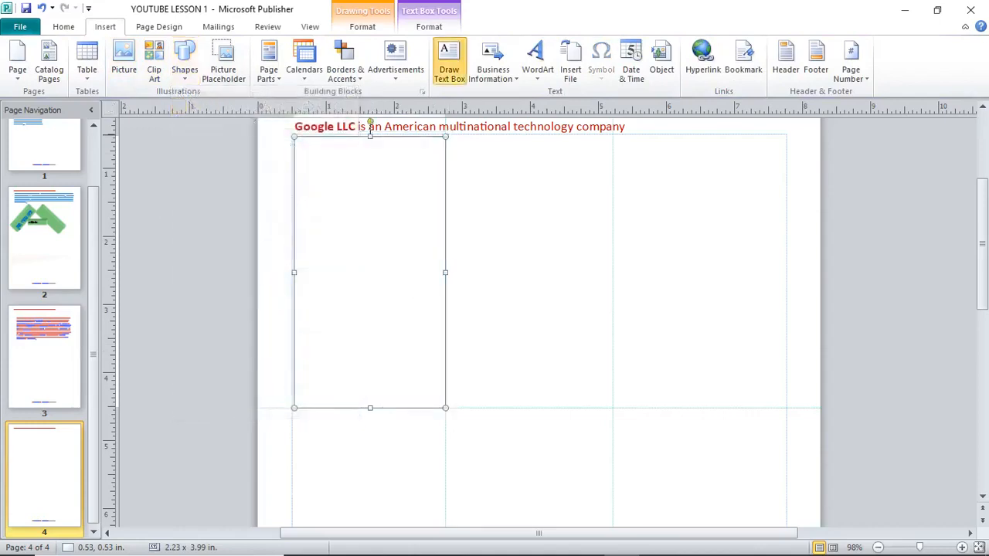
mouse_move(445, 137)
mouse_down()
mouse_move(518, 320)
mouse_move(617, 413)
mouse_up()
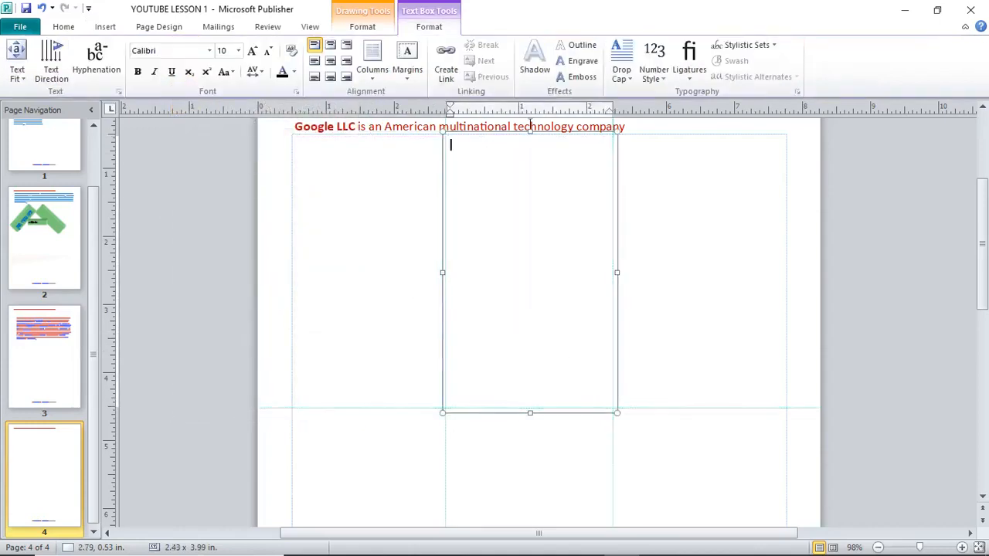
Place a third text box in the last guide column, resize it to about 2.23 x 3.96 in and nudge it toward the vertical guide.
click(105, 26)
click(185, 62)
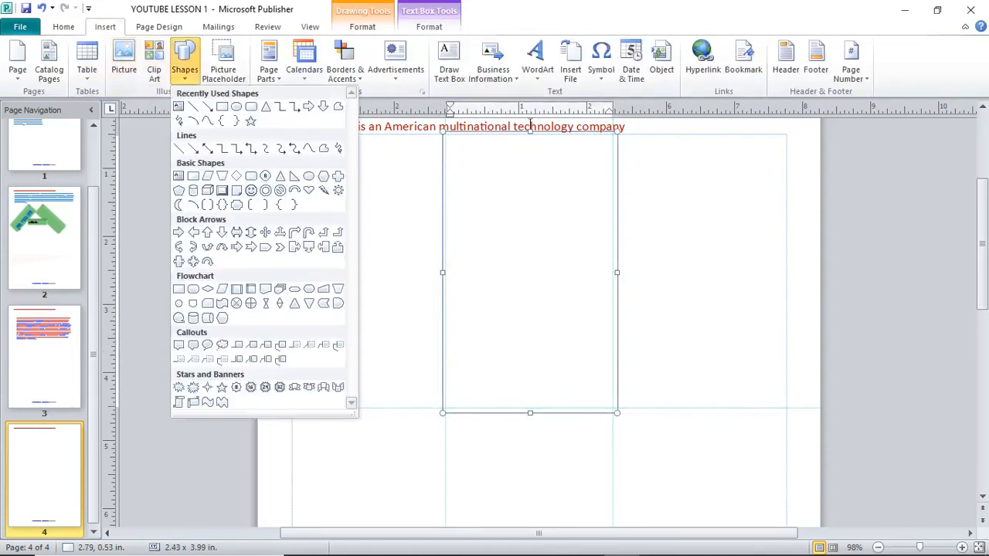
click(179, 106)
click(623, 227)
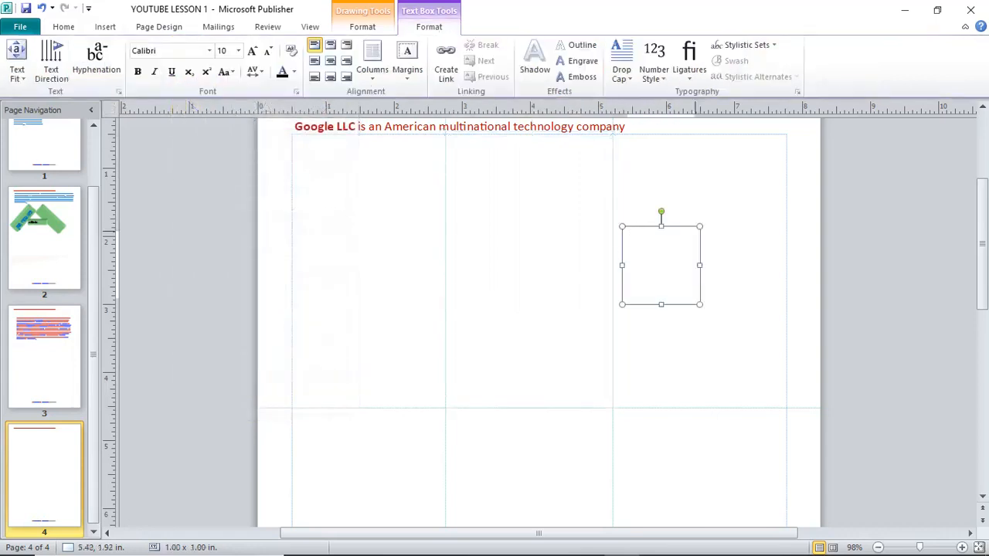
drag(700, 226, 779, 138)
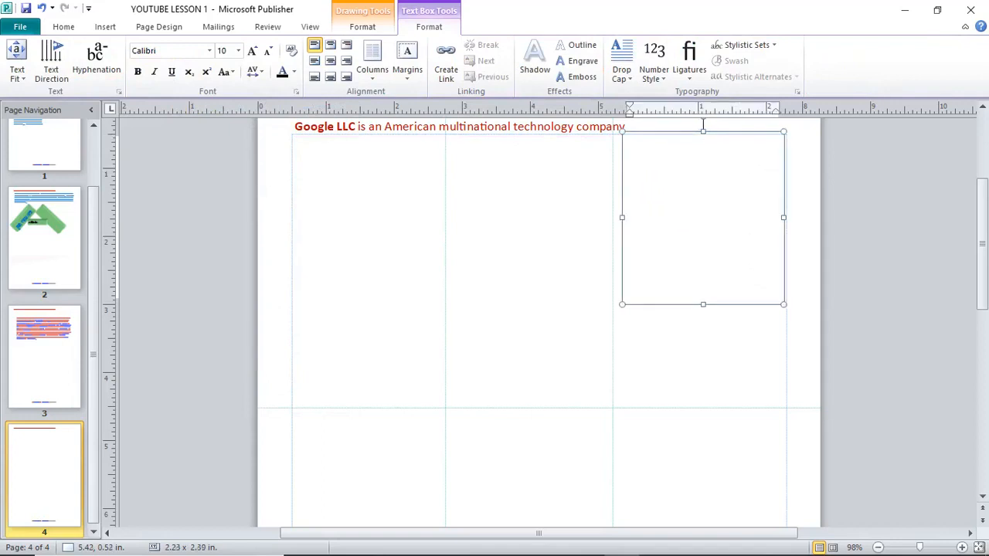
drag(703, 304, 703, 411)
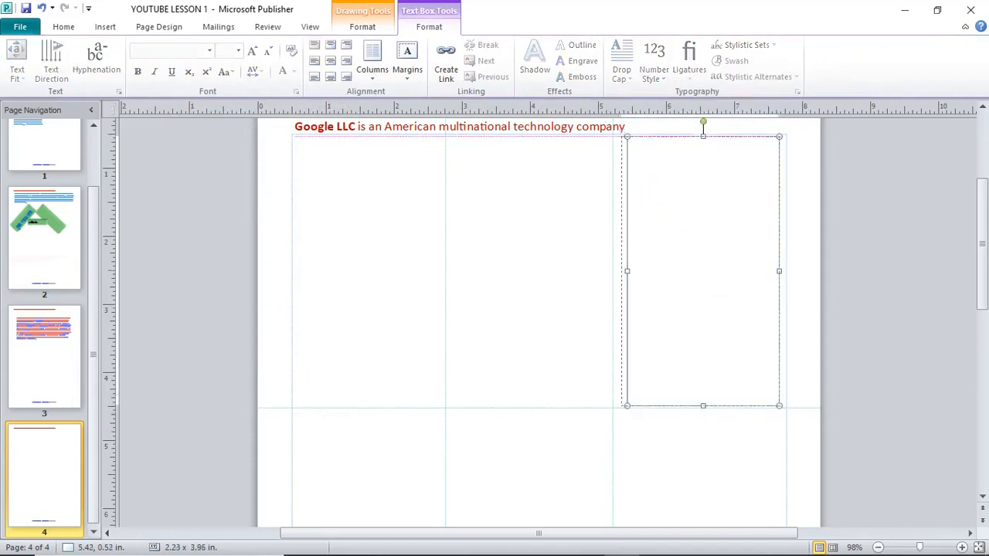
mouse_move(703, 124)
mouse_down()
mouse_move(369, 124)
mouse_move(698, 124)
mouse_up()
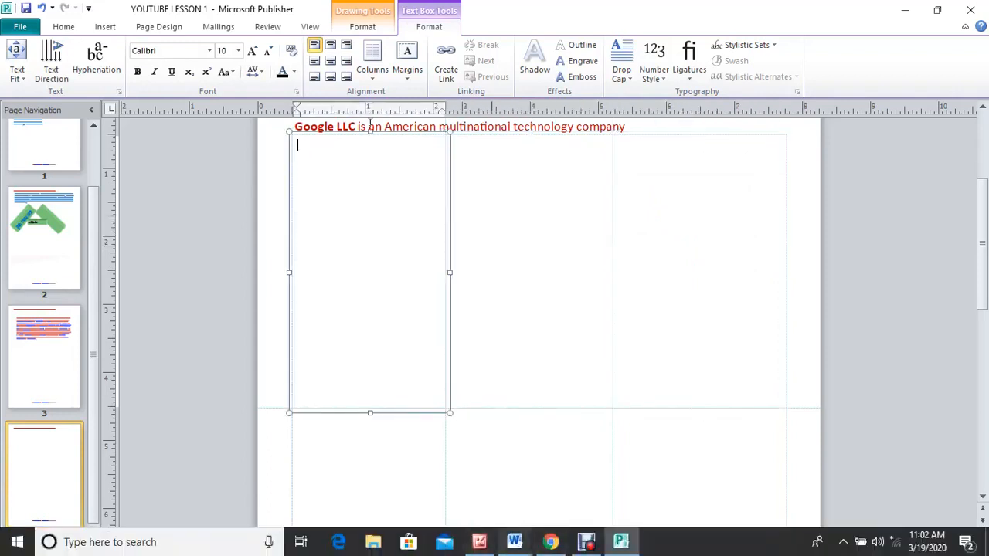
Switch to Word, copy the paragraph beginning "Google was founded in September 1998", and return to the publication in Publisher.
click(517, 543)
click(437, 473)
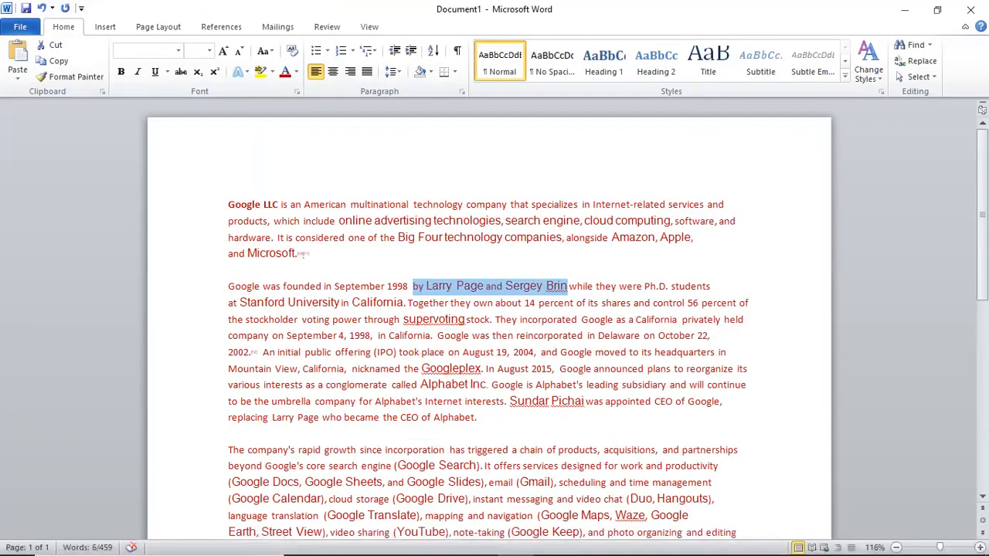
triple_click(464, 352)
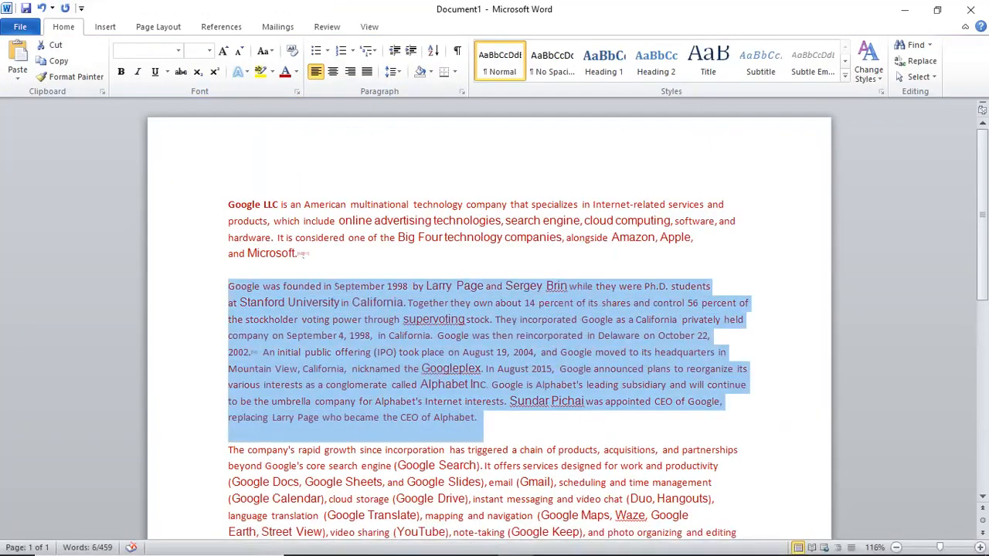
right_click(261, 298)
click(294, 322)
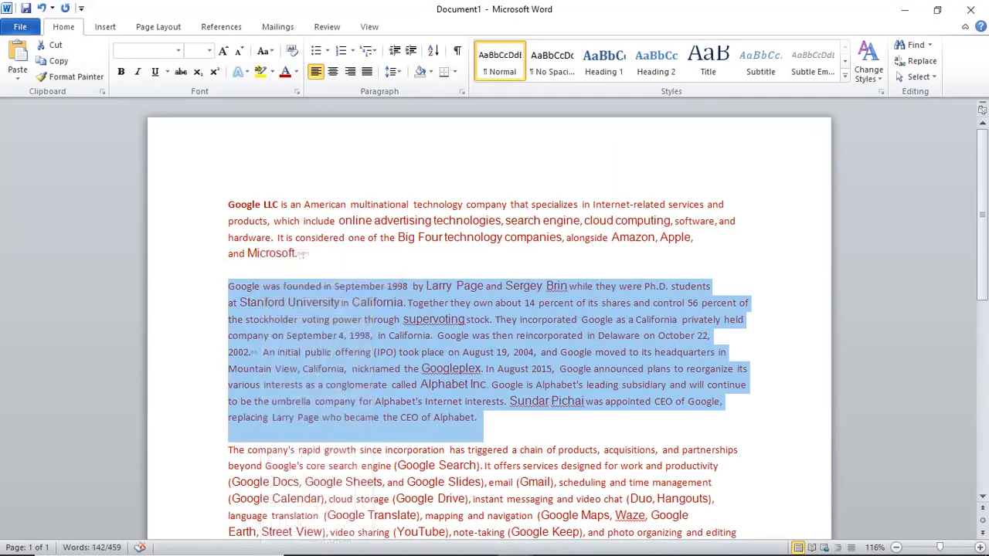
click(621, 542)
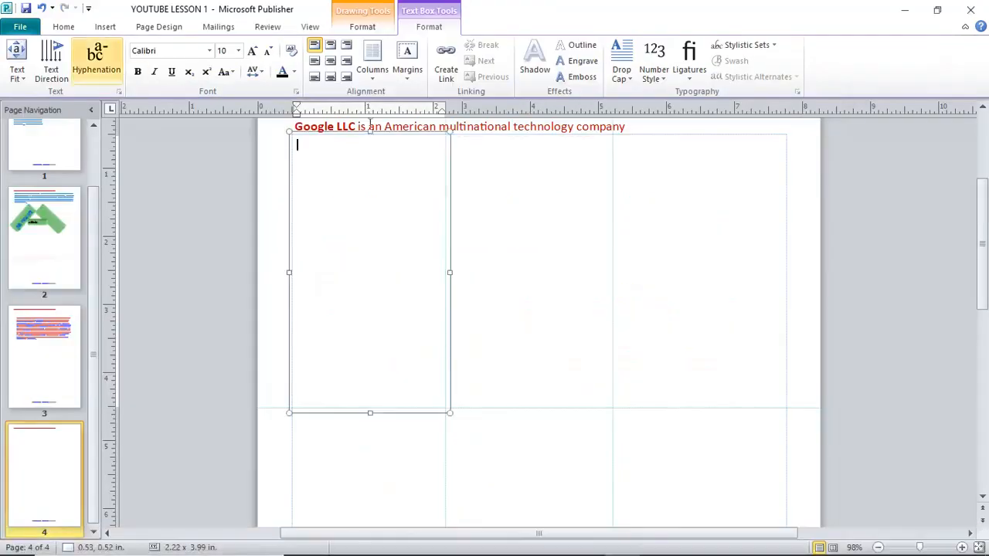
Paste the copied paragraph into the first column's text box and lengthen the box downward until all of its text fits.
key(ctrl+v)
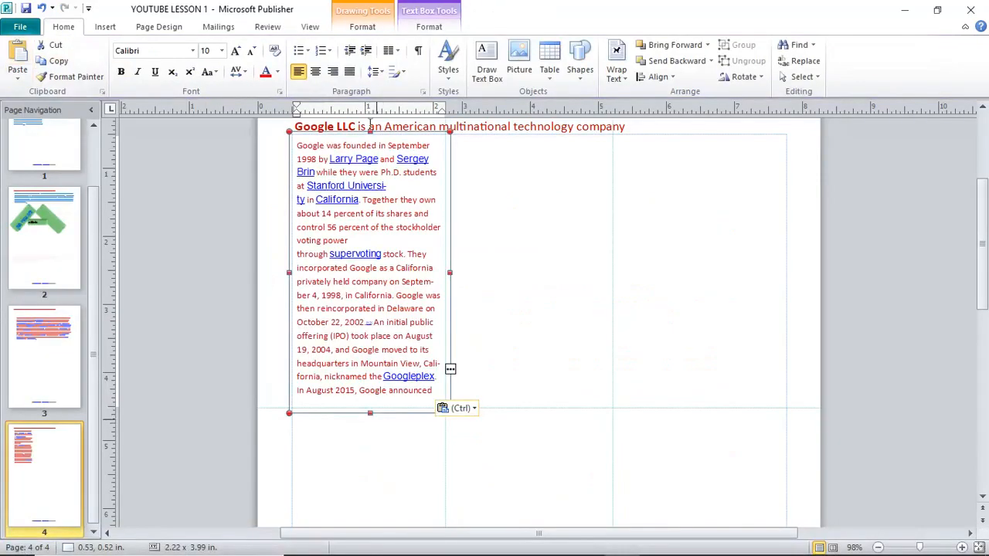
click(369, 128)
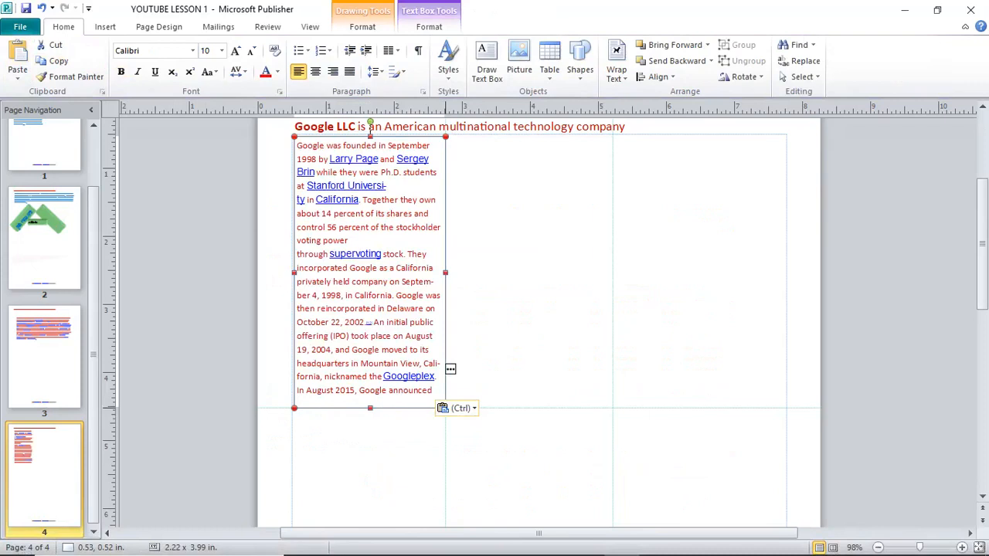
click(369, 126)
key(ctrl+z)
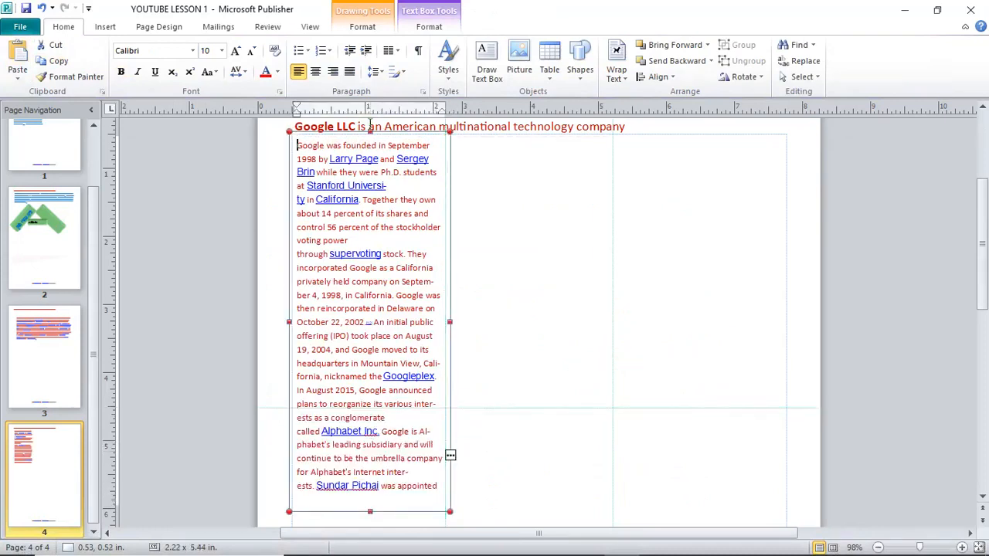
scroll(371, 126, down, 5)
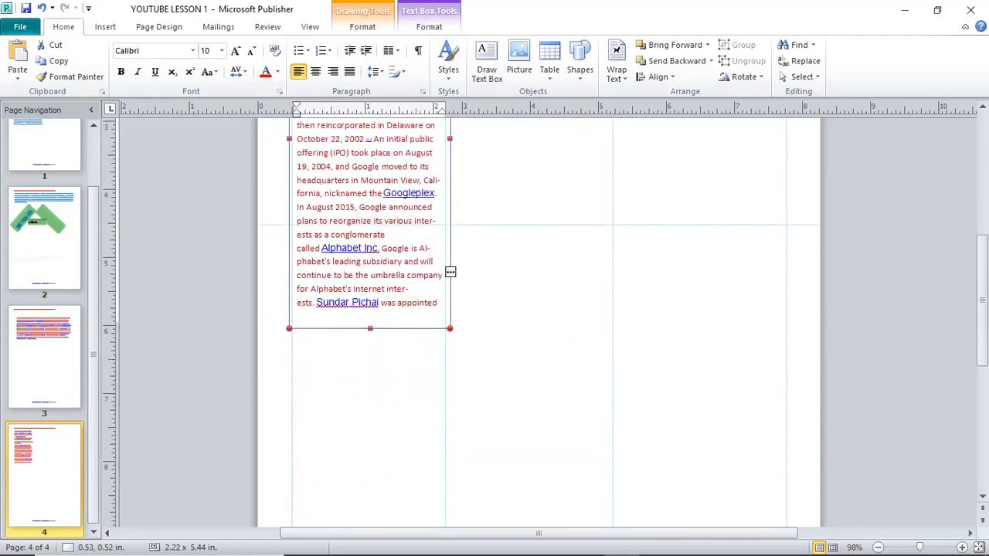
drag(370, 329, 370, 490)
click(533, 344)
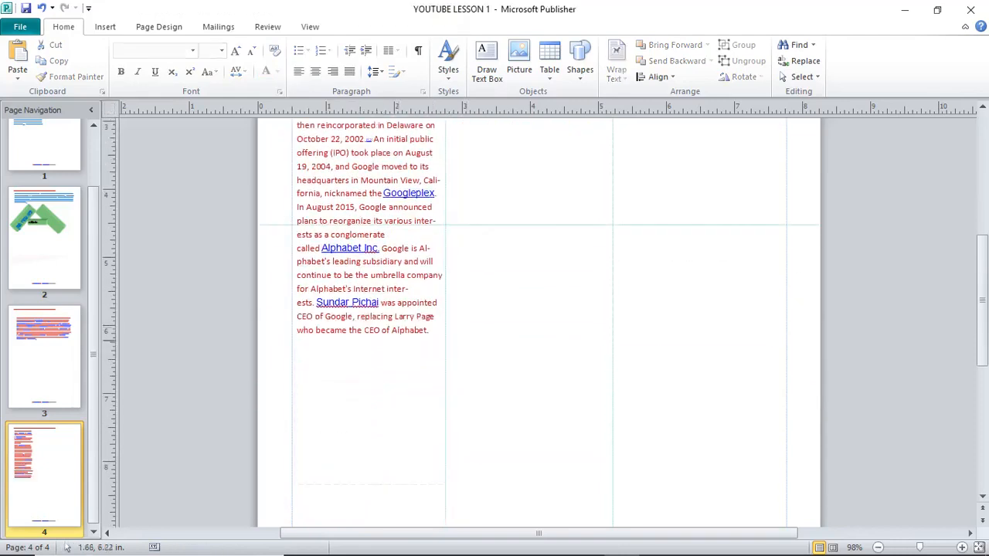
Select the middle column's text box, switch to Document1 in Word and copy the paragraph beginning "Google.com is the most visited website".
scroll(361, 336, up, 3)
scroll(360, 335, up, 2)
click(534, 329)
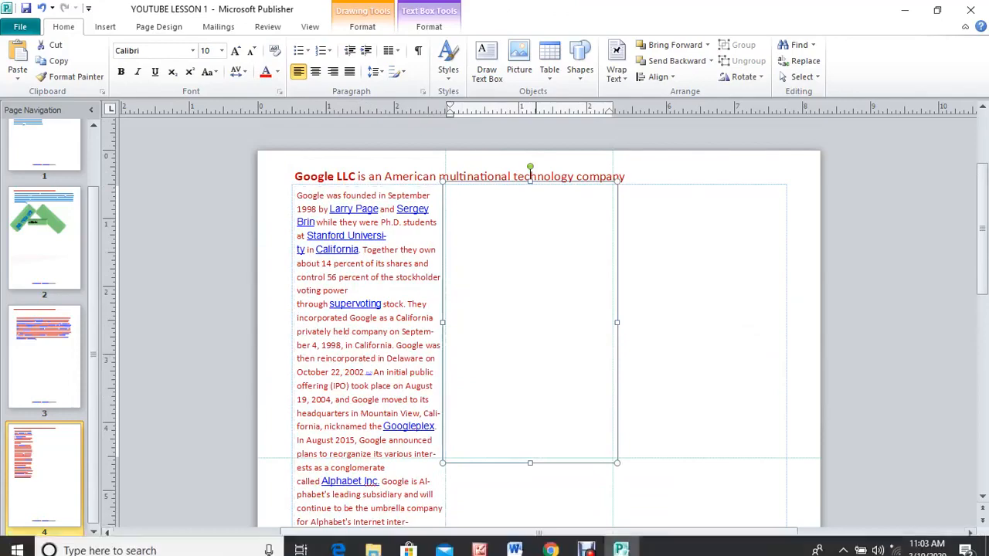
click(514, 543)
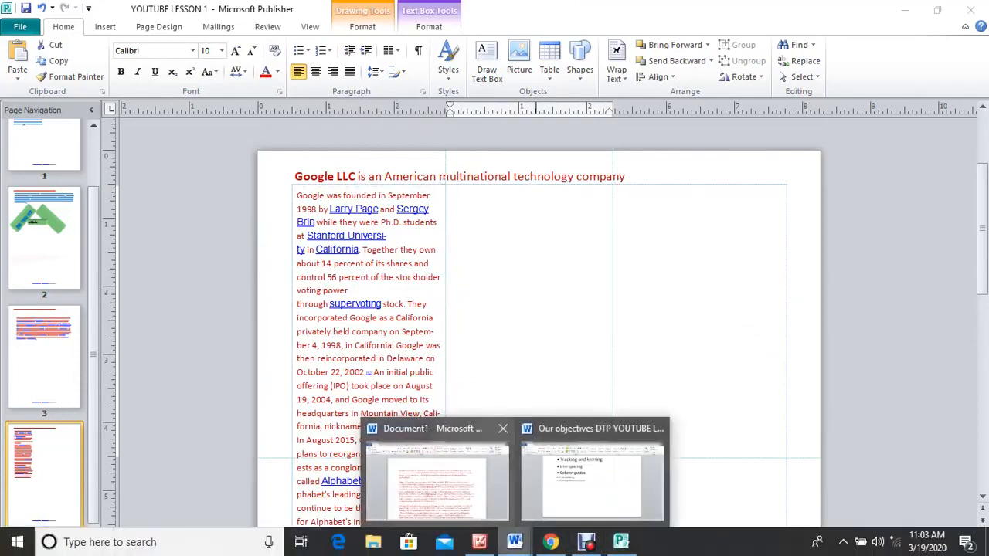
click(436, 479)
scroll(495, 309, down, 5)
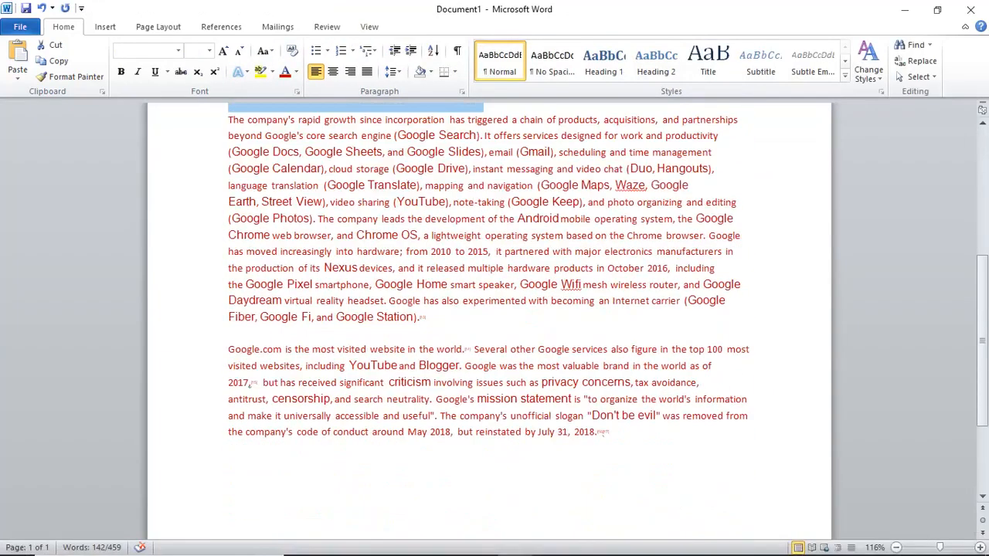
triple_click(603, 433)
right_click(282, 374)
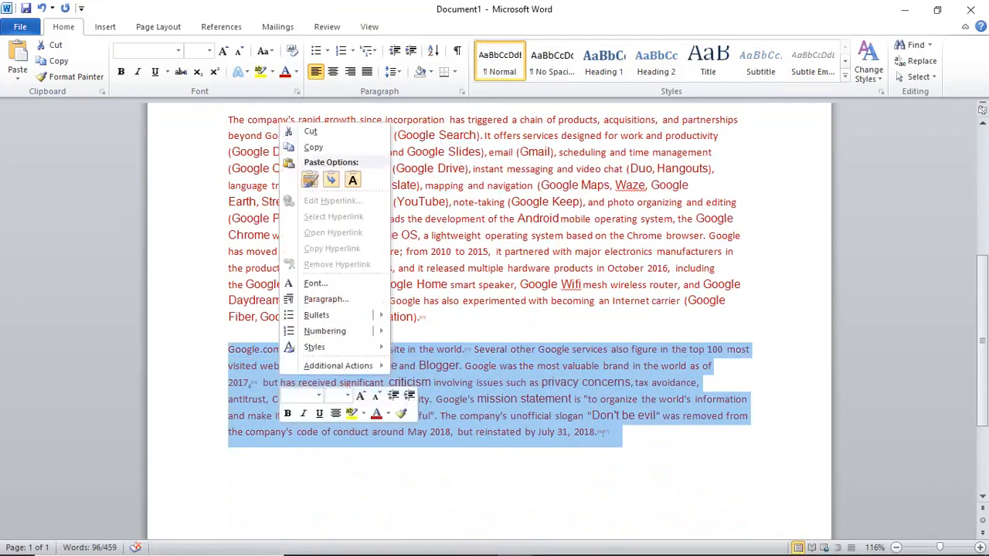
click(313, 148)
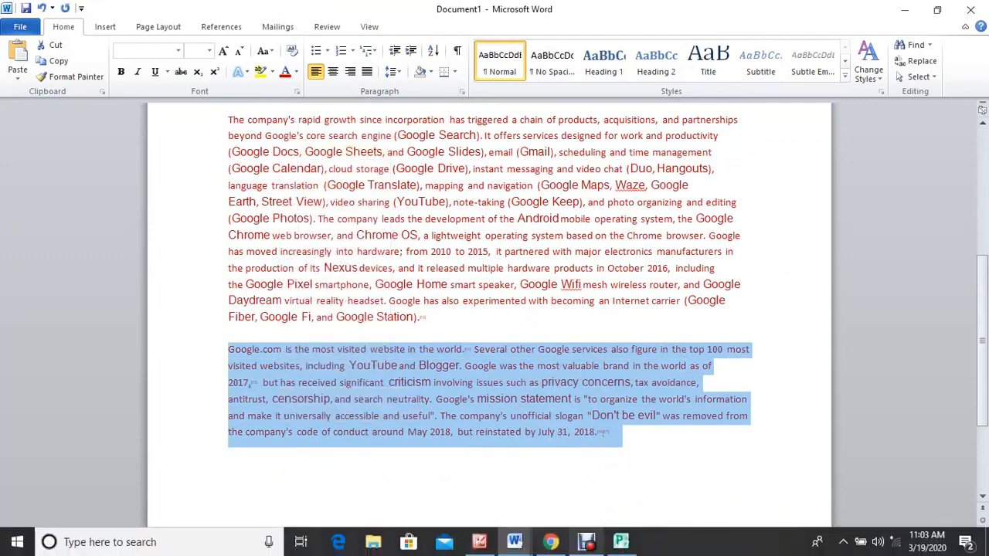
Return to Publisher, paste the paragraph into the middle text box and lengthen the box to about 2.43 x 6.75 in.
click(620, 542)
key(ctrl+v)
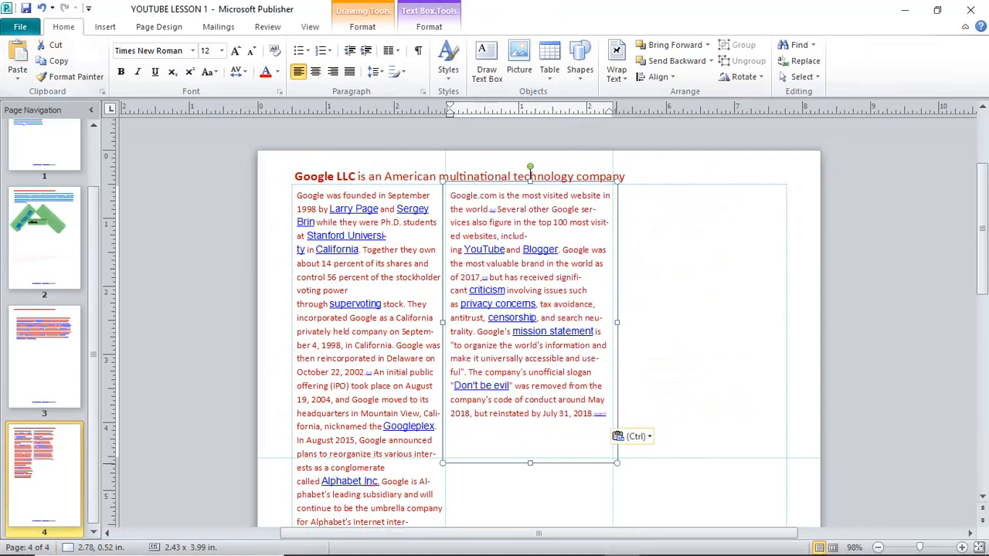
drag(618, 464, 616, 532)
click(653, 387)
Select the last column's text box, switch to Word and copy the paragraph beginning "The company's rapid growth since incorporation".
scroll(562, 372, up, 5)
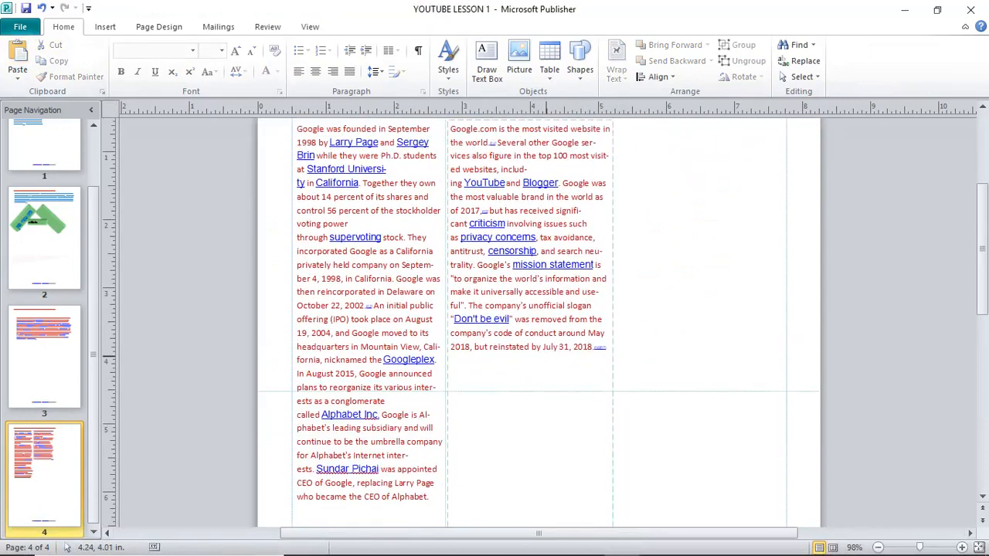
click(632, 297)
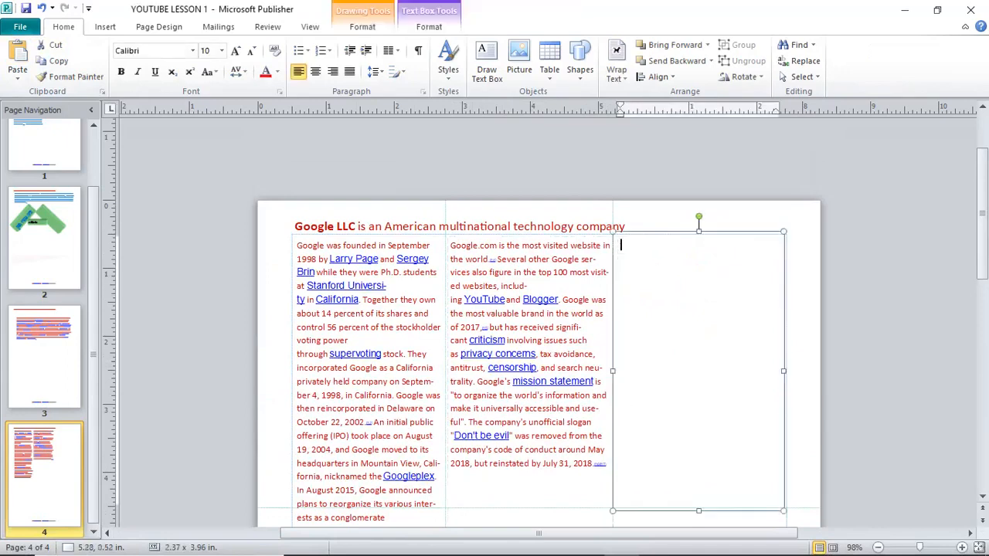
mouse_move(554, 553)
click(514, 542)
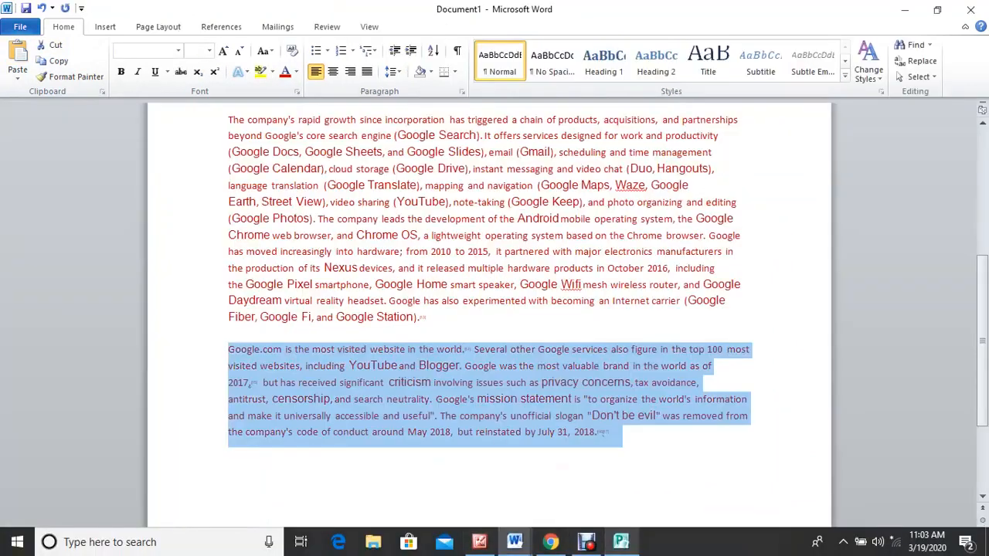
drag(423, 333, 266, 108)
right_click(267, 160)
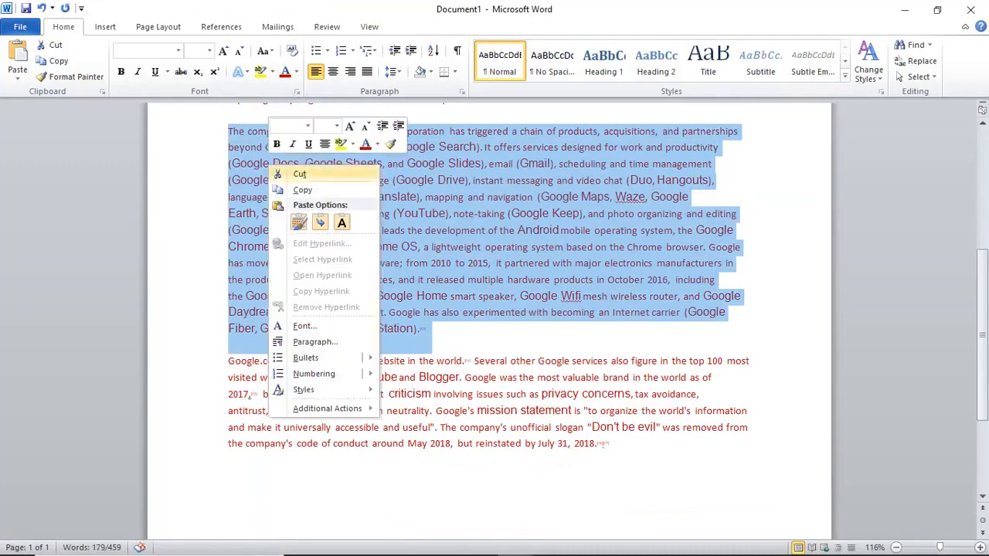
click(309, 190)
Return to Publisher, paste the paragraph into the last column's text box and lengthen the box to about 2.37 x 9.20 in.
click(621, 542)
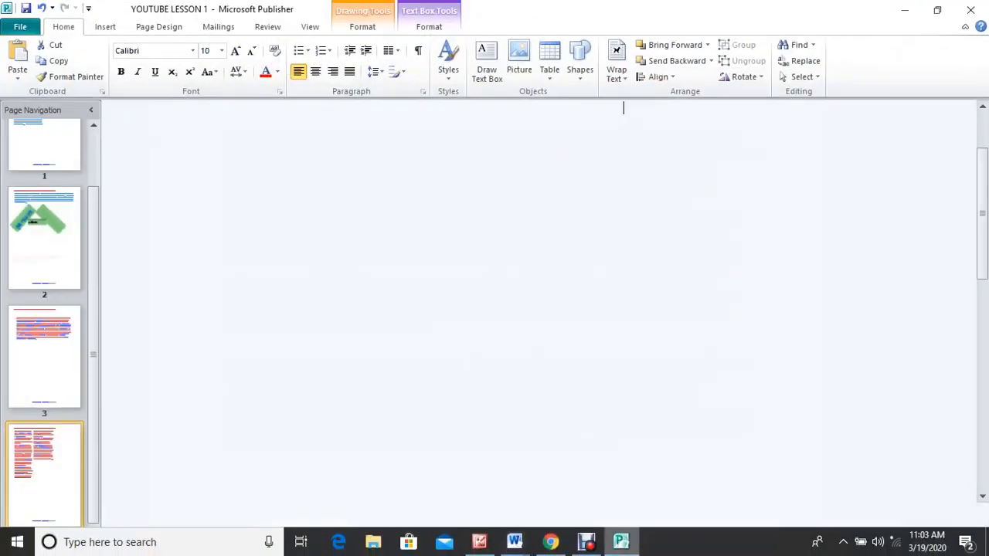
click(17, 54)
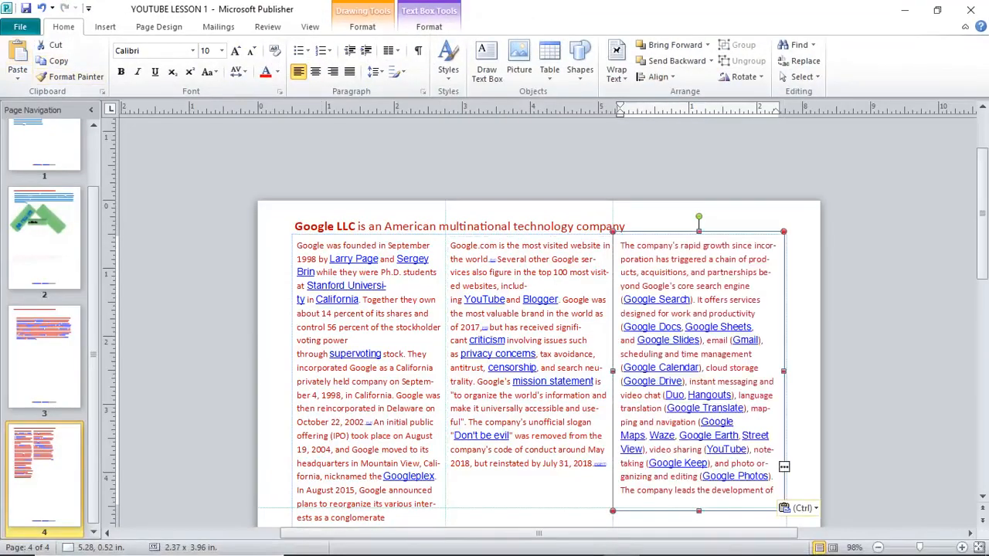
scroll(541, 309, down, 5)
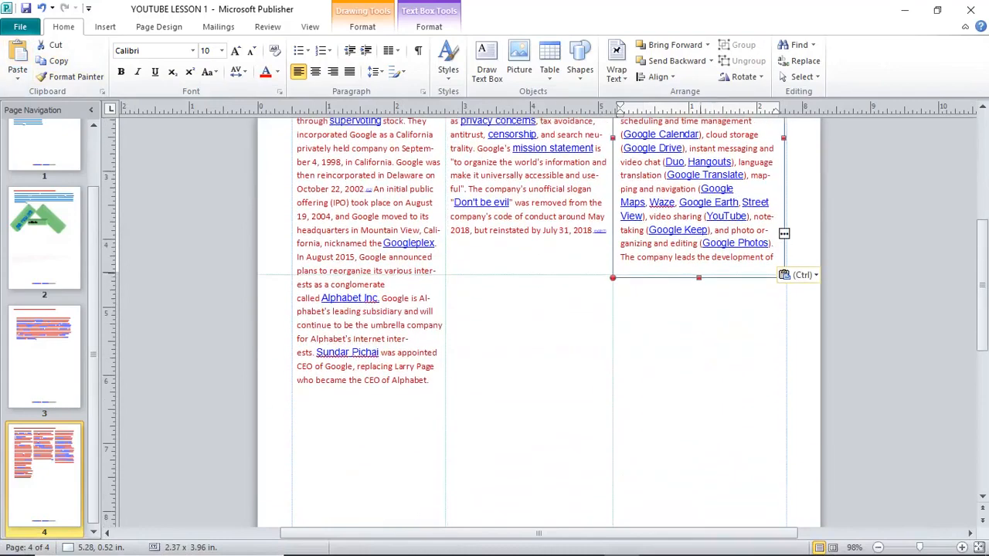
drag(698, 277, 698, 518)
click(731, 501)
click(681, 434)
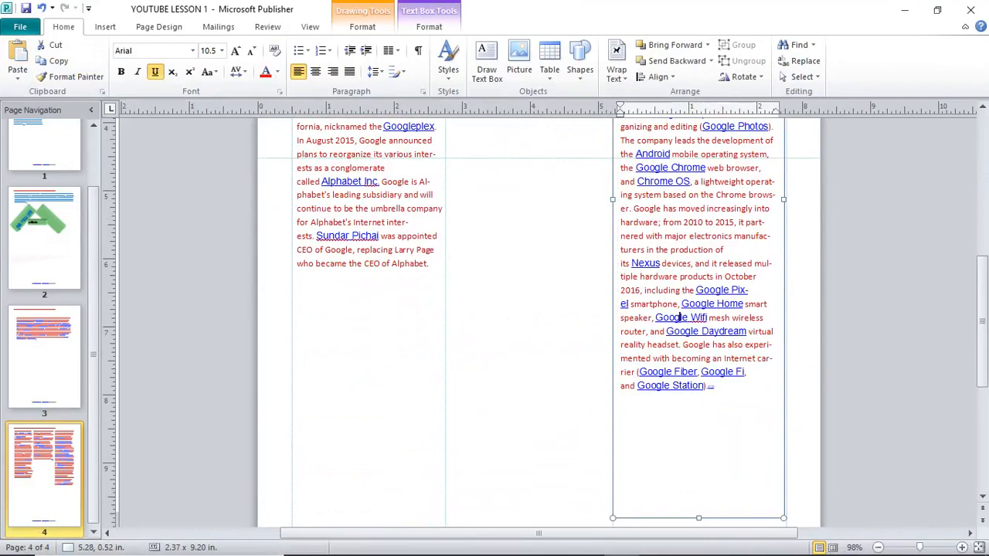
click(837, 472)
Move the middle text box down to about 1.59 in vertically and shorten it from its lower edge to about 4.39 in high.
scroll(838, 472, up, 9)
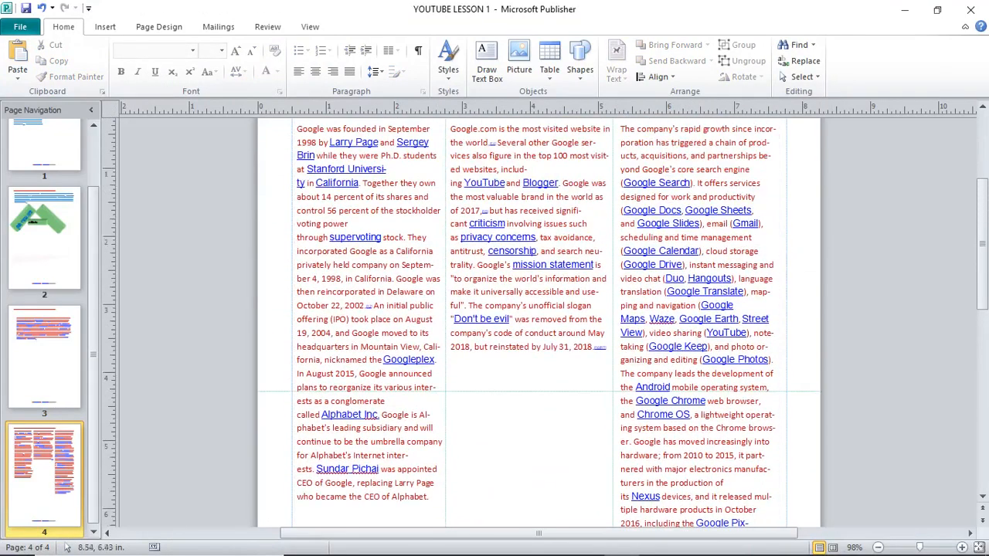
scroll(841, 496, up, 2)
click(516, 235)
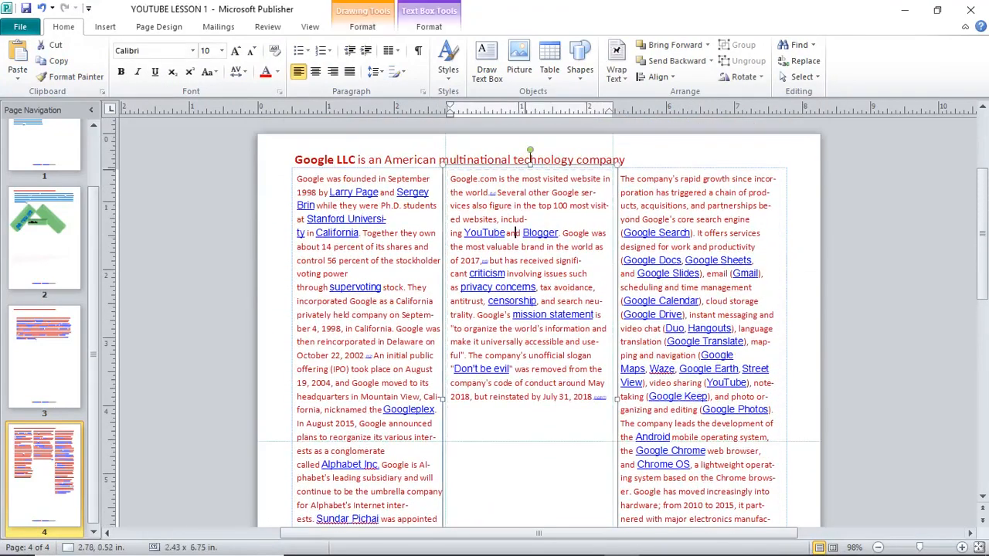
drag(509, 170, 508, 241)
scroll(509, 241, down, 8)
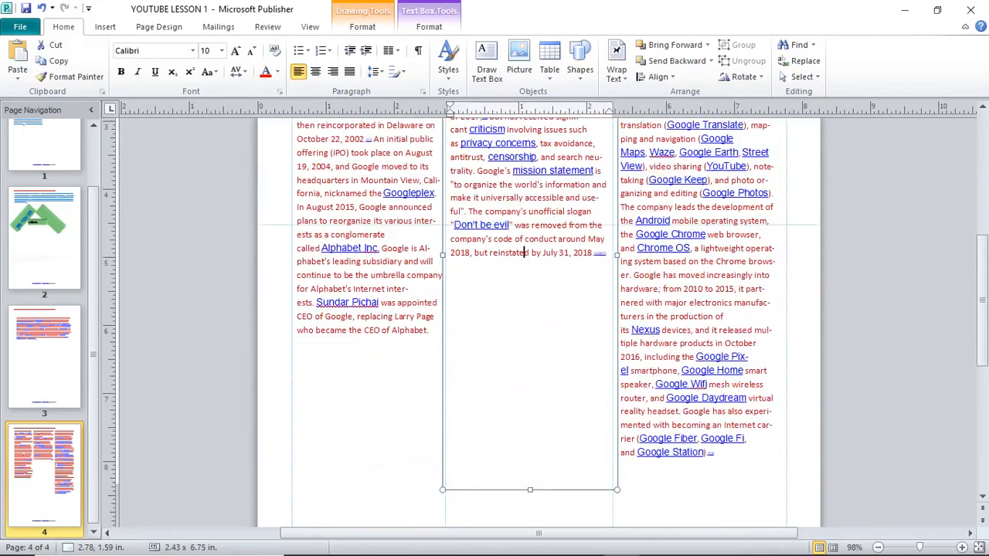
drag(530, 489, 531, 330)
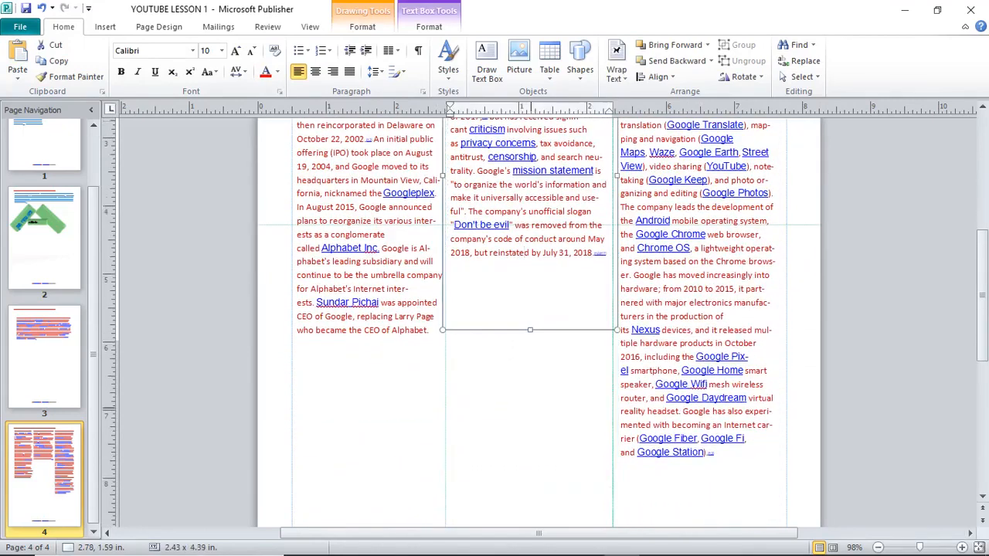
Move the middle text box farther down its column to enlarge the empty space beneath the page heading.
scroll(530, 331, up, 5)
drag(481, 154, 481, 197)
click(672, 386)
scroll(539, 323, down, 4)
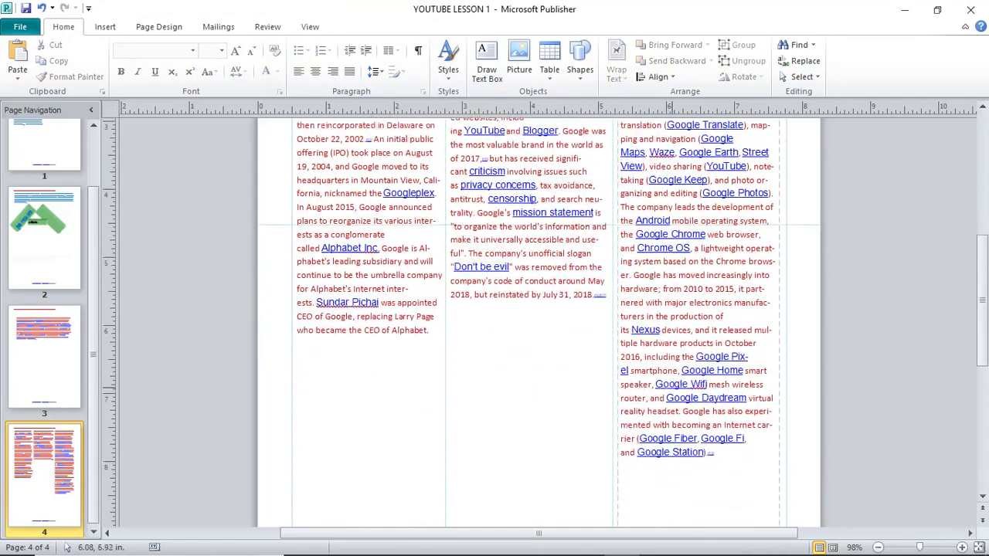
scroll(540, 323, up, 7)
scroll(539, 323, up, 3)
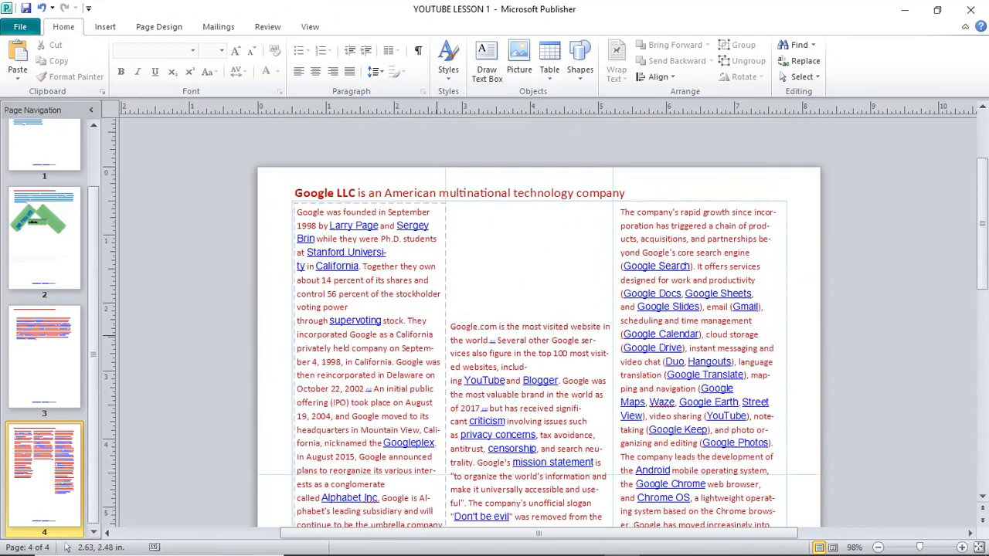
scroll(539, 323, down, 1)
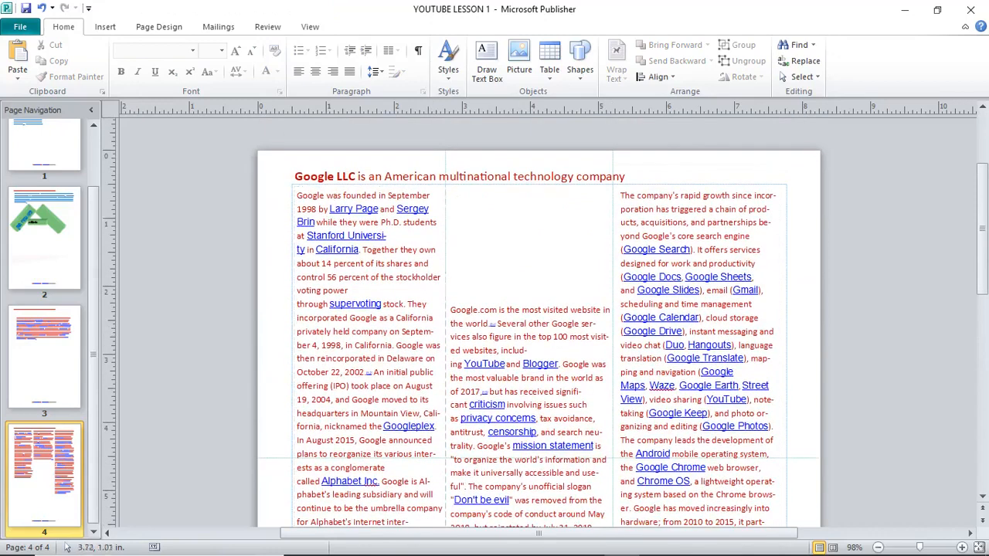
Insert the picture IMG_20190722_084044_1 from the Saved Pictures folder on page 4.
click(105, 26)
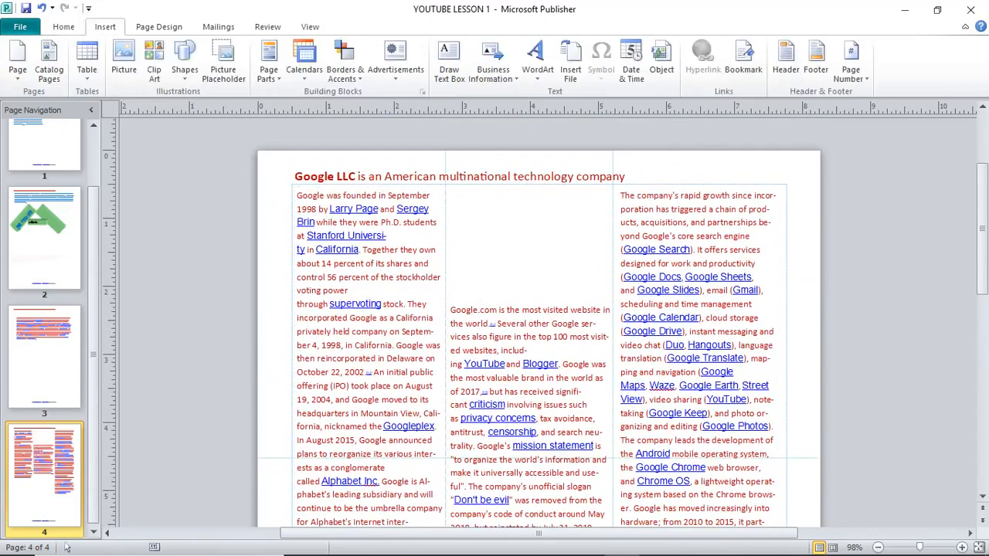
click(124, 62)
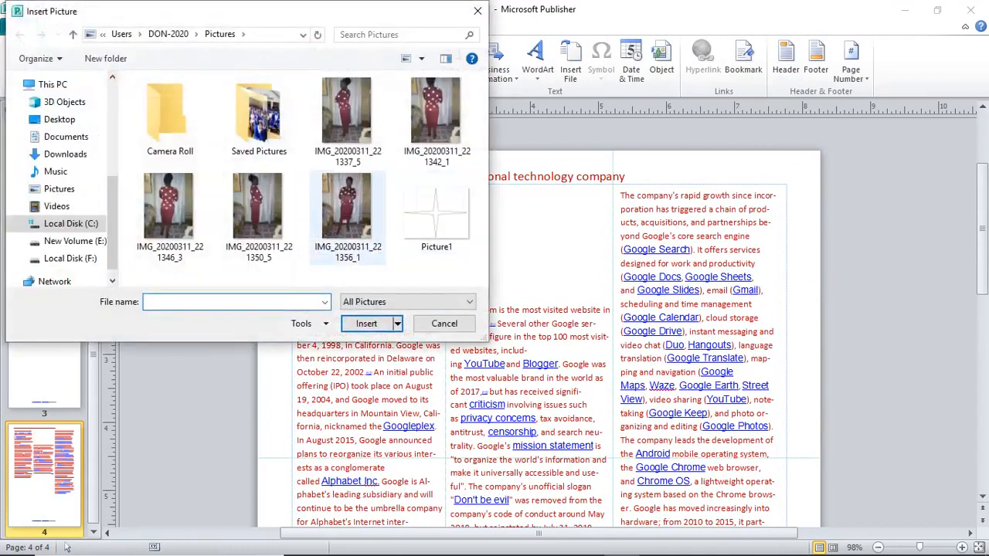
double_click(259, 116)
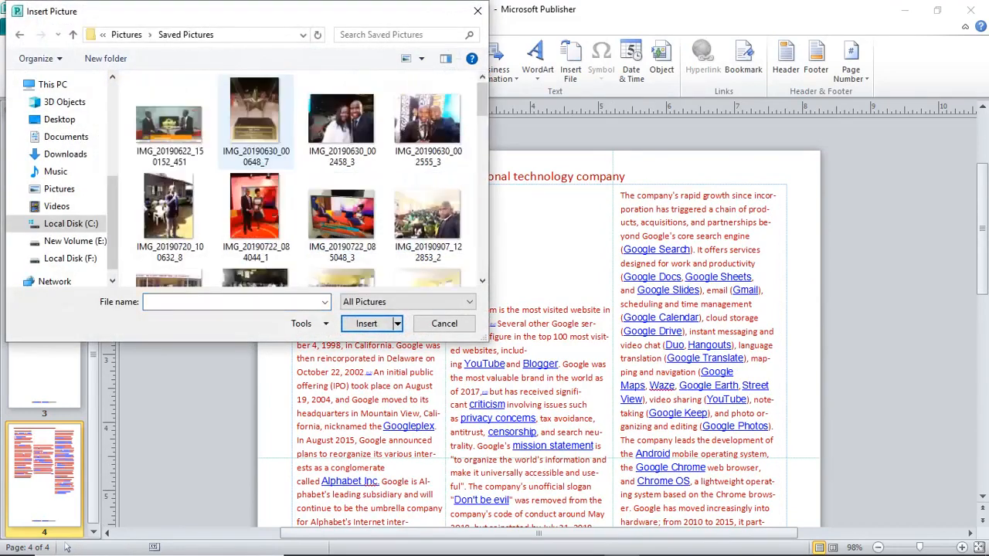
click(255, 208)
click(366, 323)
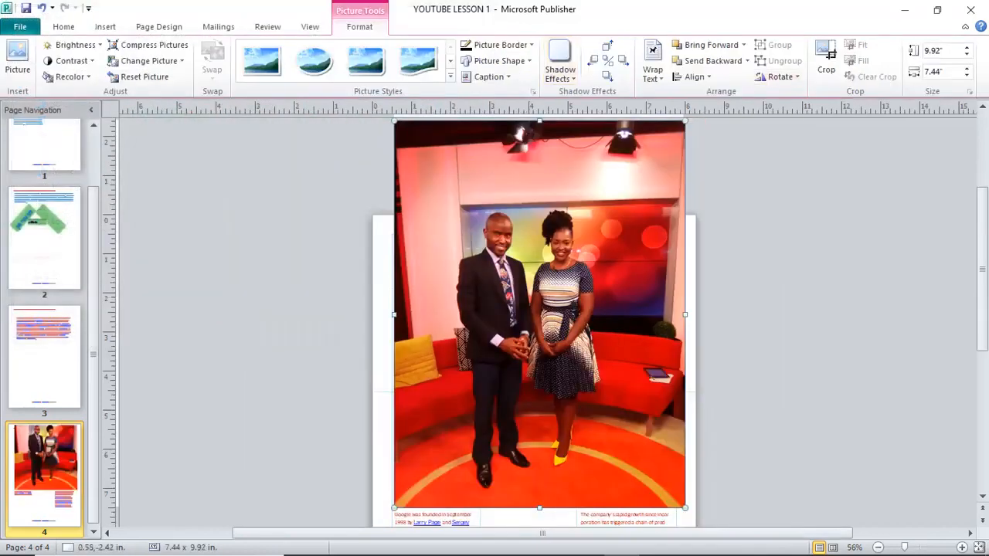
Crop the picture from its top, right and bottom sides to about 5.55 x 7.72 in.
click(826, 61)
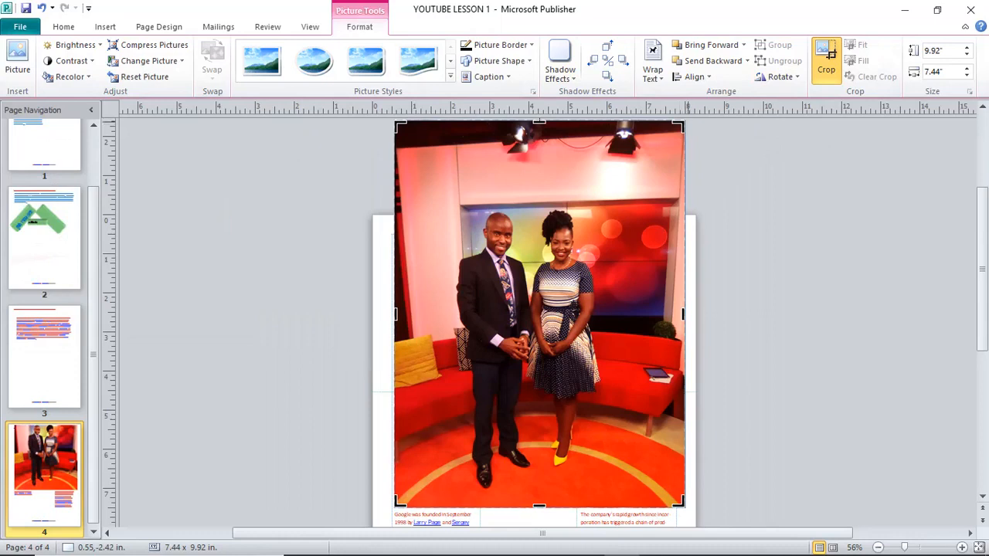
drag(679, 127, 627, 189)
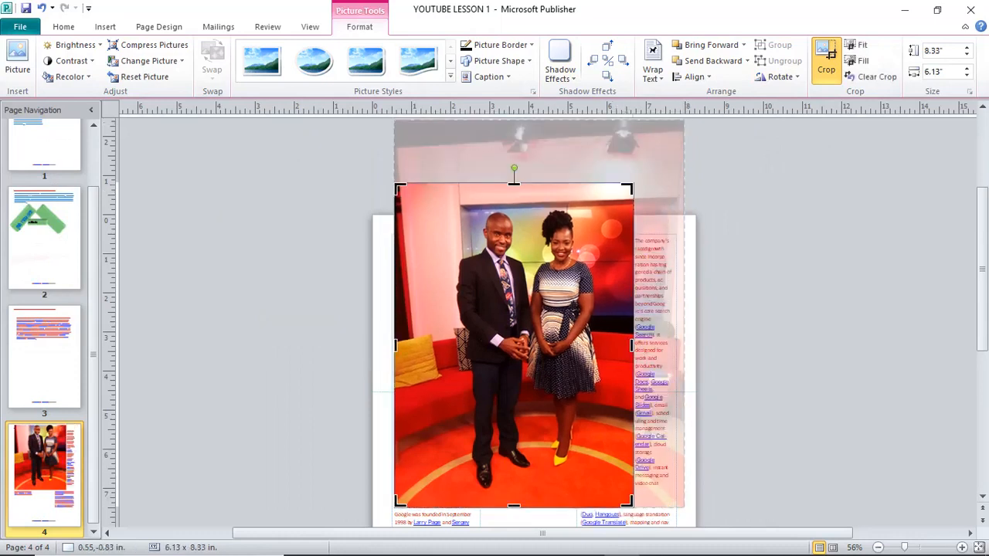
drag(631, 504, 608, 479)
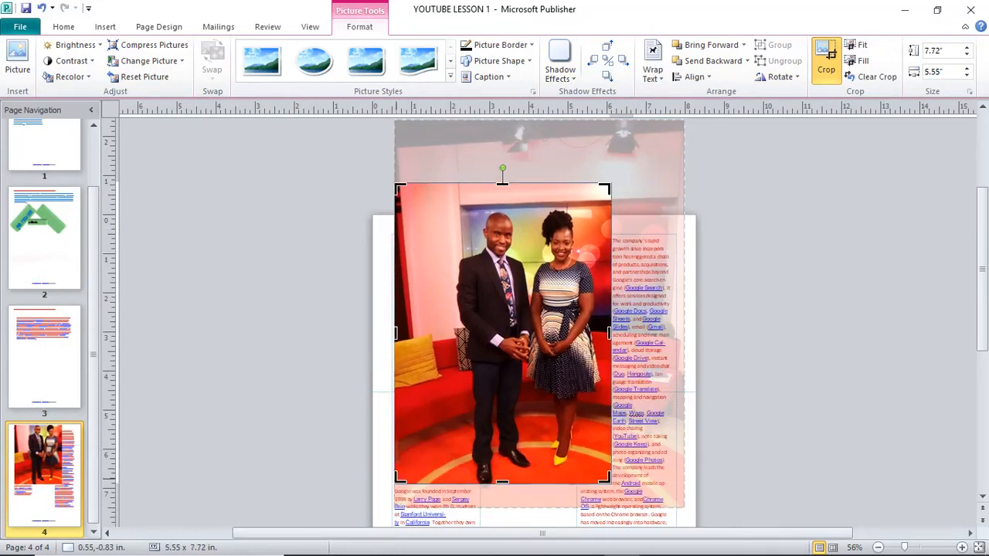
Try trimming the picture's left side and moving it beside the page, then undo both changes.
drag(399, 479, 423, 485)
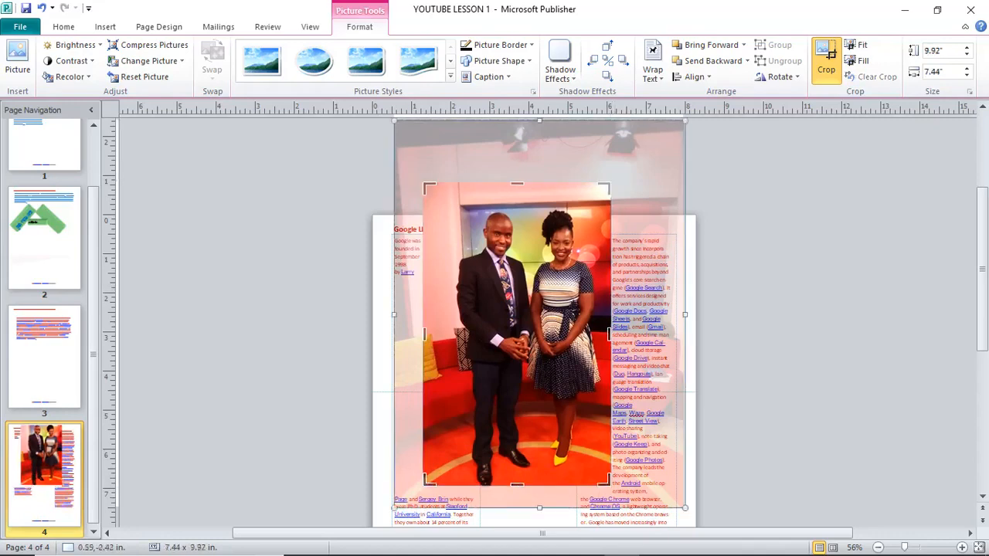
drag(481, 340, 158, 382)
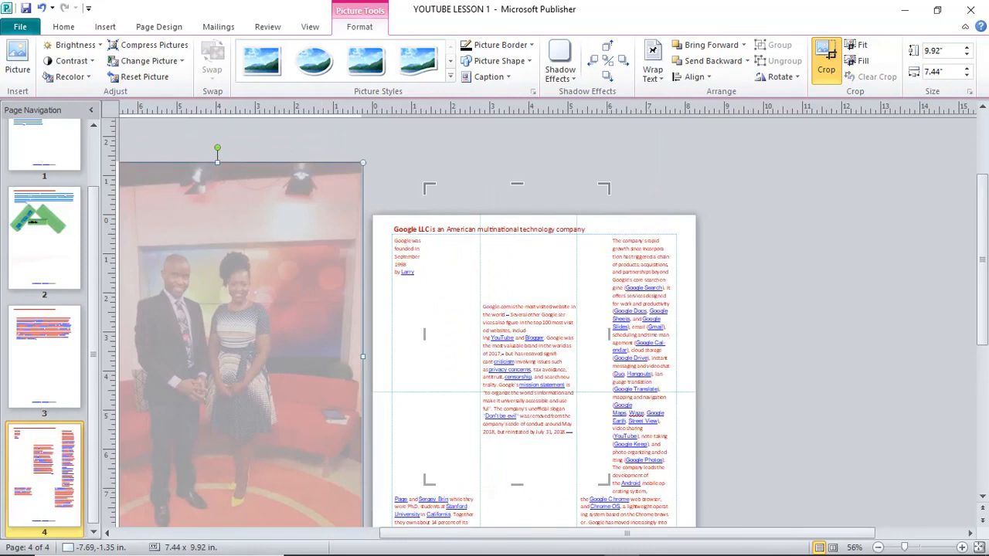
click(828, 175)
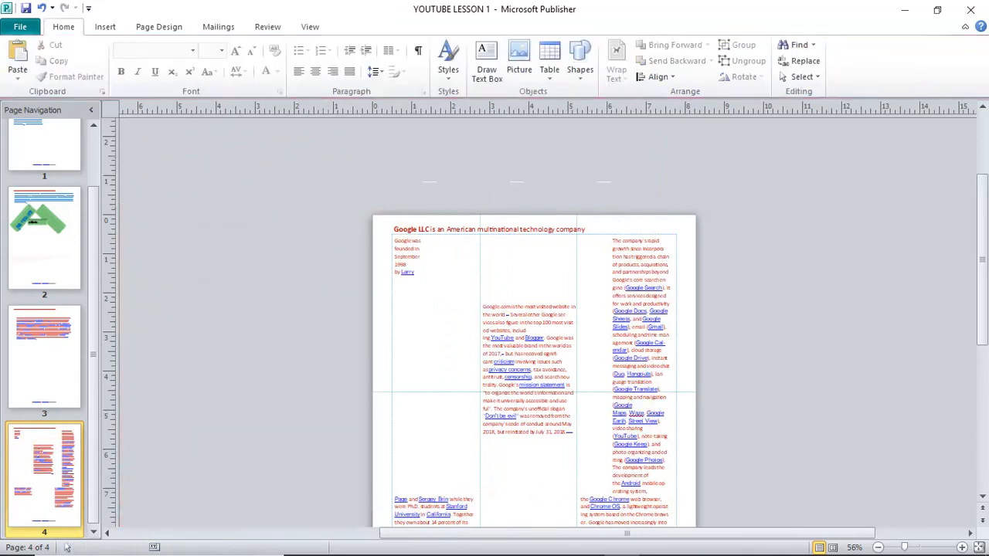
key(ctrl+z)
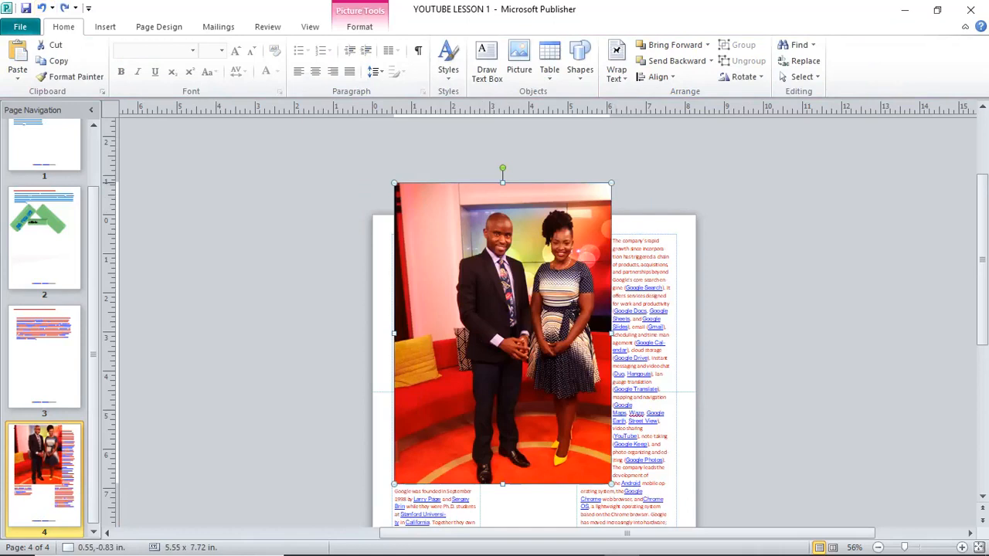
Shrink the cropped picture to about 1.88 x 2.61 in beside the page and set its text wrapping to Tight.
drag(611, 184, 468, 383)
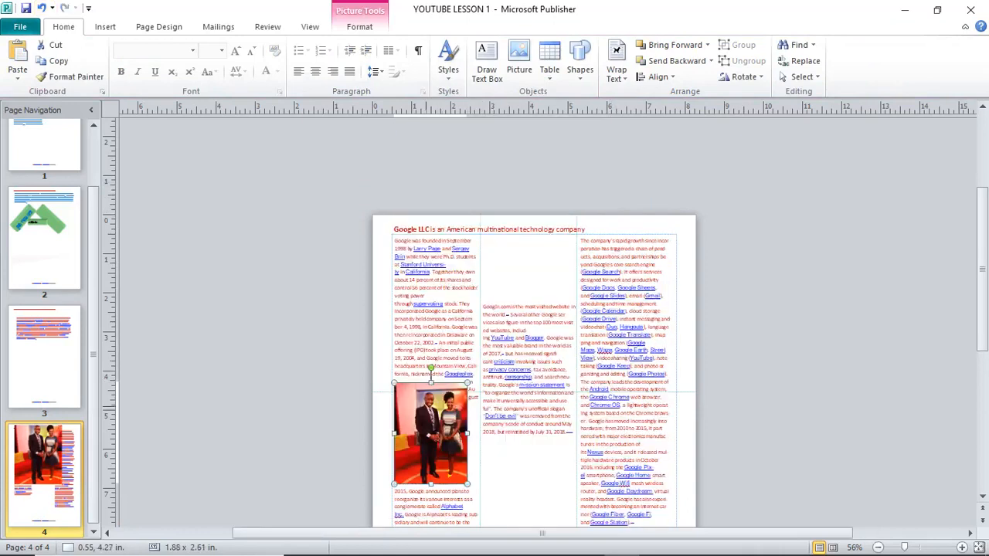
drag(431, 433, 287, 326)
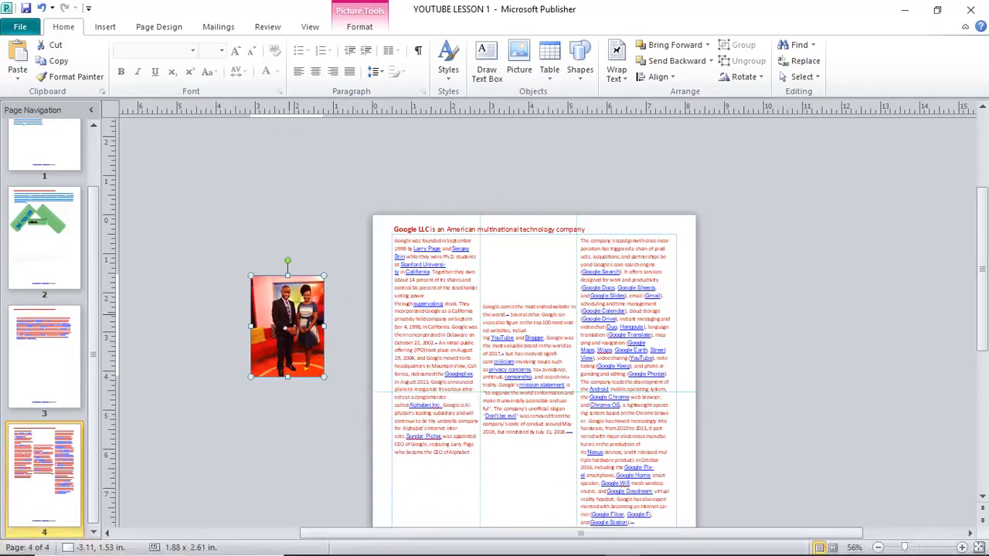
mouse_move(905, 548)
mouse_down()
mouse_move(934, 548)
mouse_move(920, 548)
mouse_up()
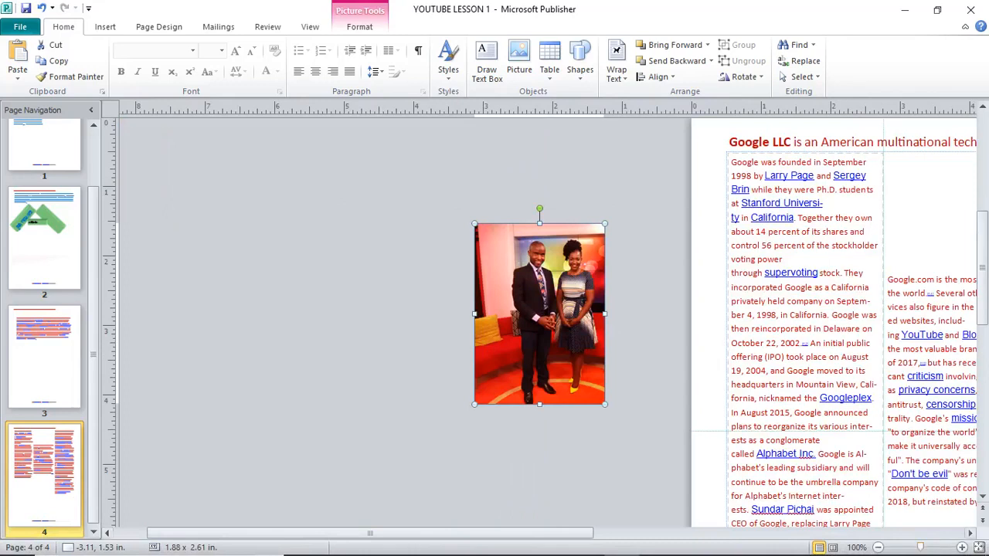
click(616, 68)
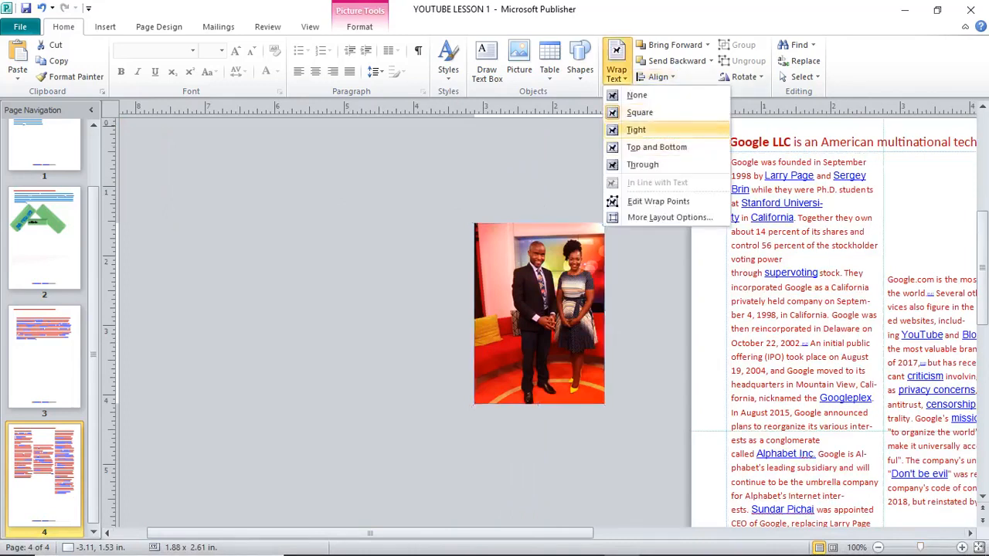
click(636, 130)
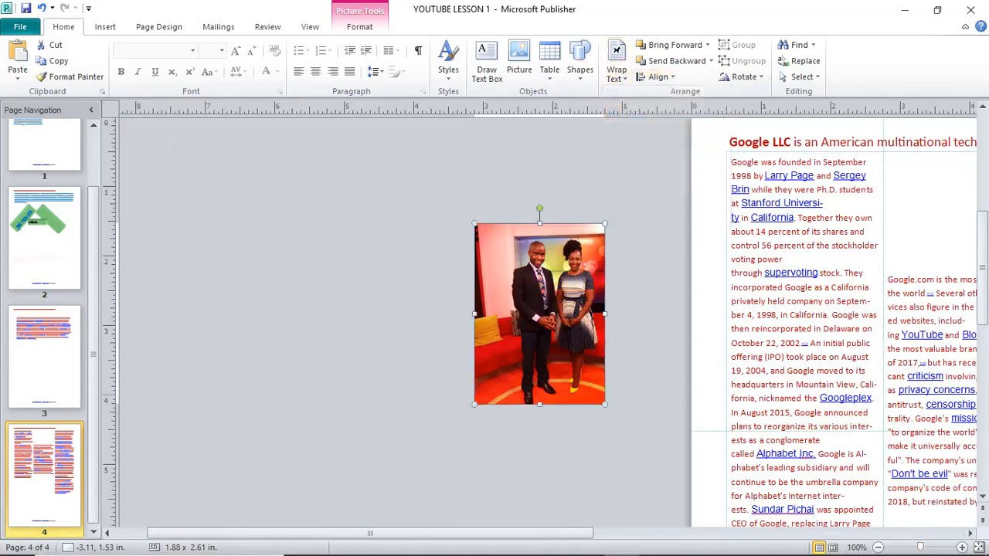
Resize the picture to about 1.46 x 1.78 in and place it above the middle column's text at about 3.11, 0.52 in.
drag(605, 405, 554, 334)
drag(514, 279, 924, 208)
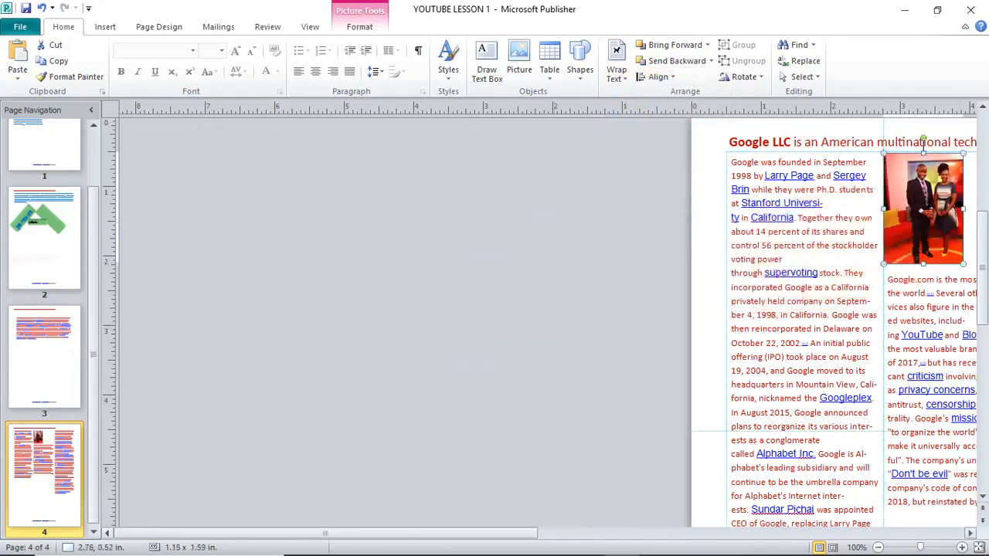
drag(326, 534, 534, 533)
drag(493, 145, 523, 146)
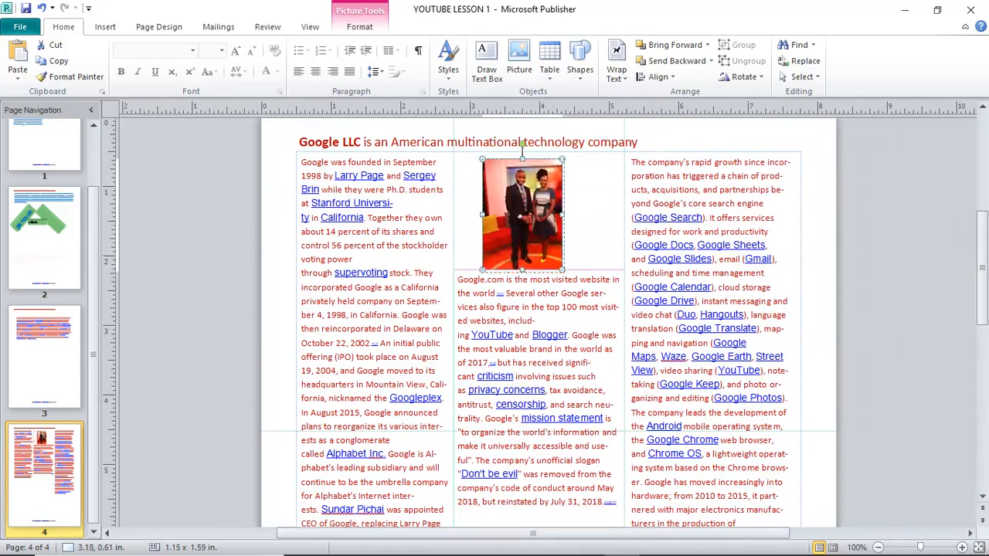
drag(564, 272, 572, 283)
drag(571, 244, 579, 215)
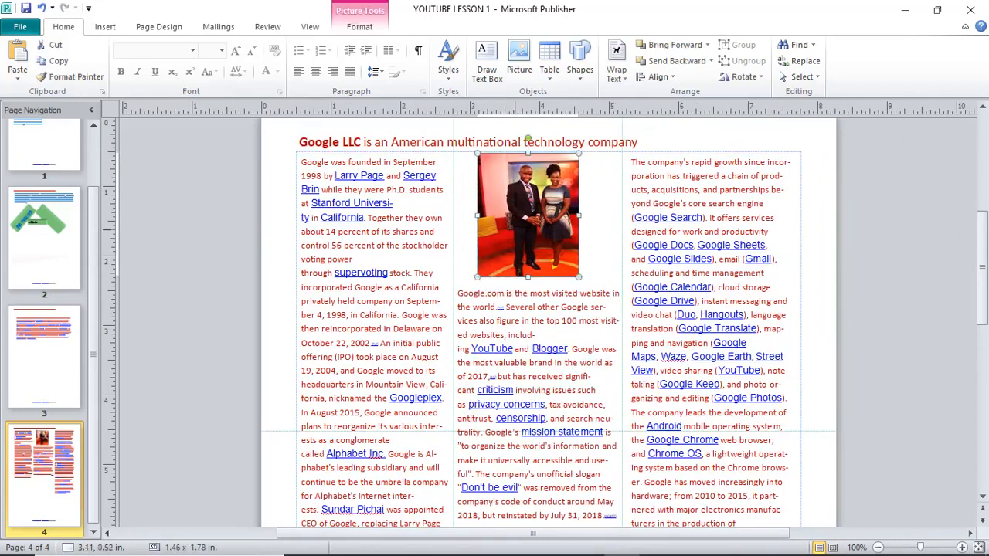
Center the picture above the middle column's text, at about 3.27, 0.63 in, and deselect it.
right_click(517, 230)
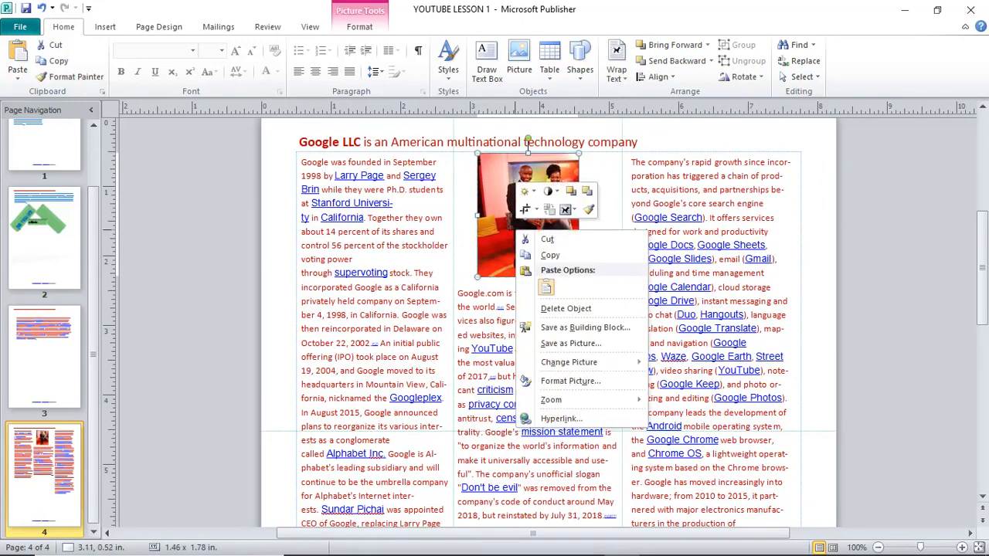
click(526, 191)
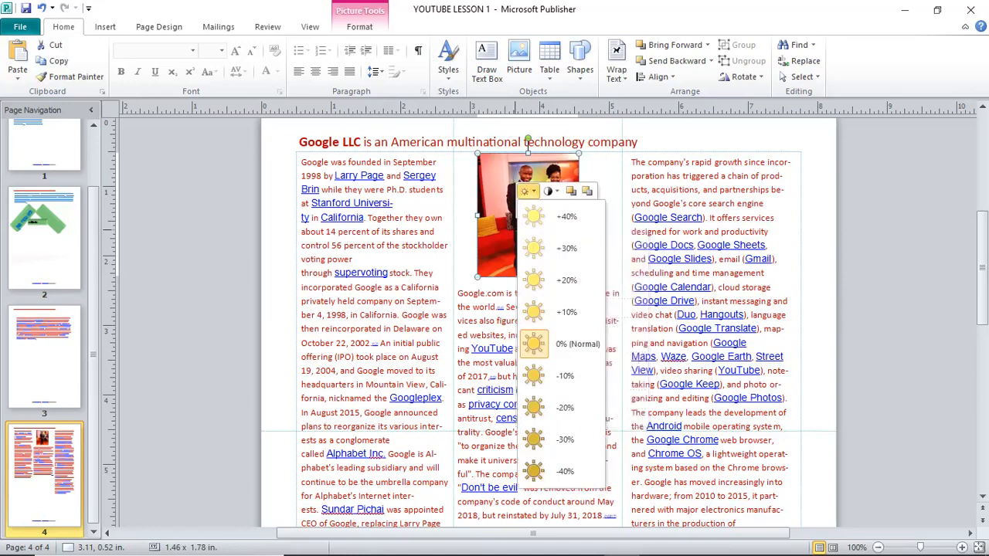
key(Escape)
drag(526, 144, 537, 151)
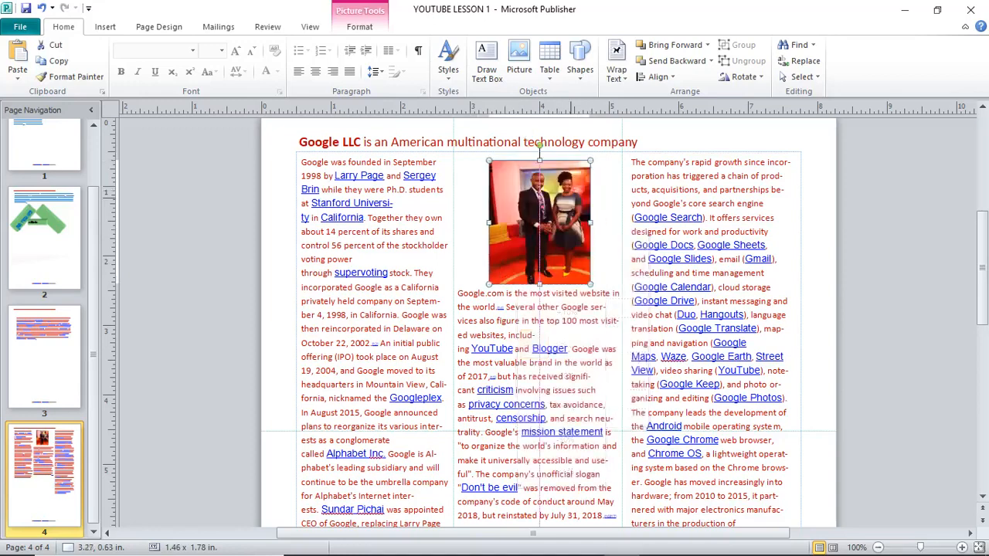
click(817, 254)
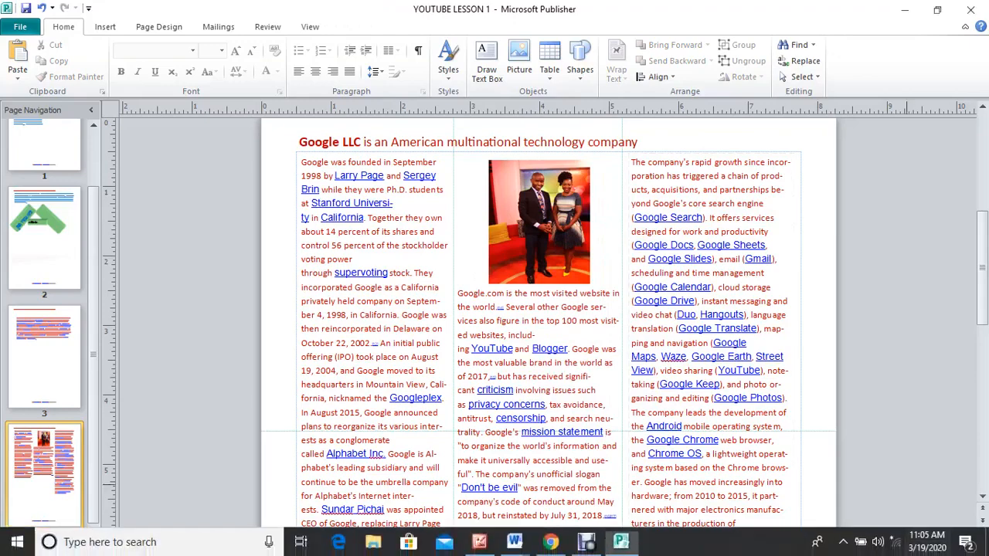
Move the first column's text box down to about 0.49, 1.32 in, leaving space beneath the page heading.
mouse_move(920, 547)
mouse_down()
mouse_move(940, 547)
mouse_move(916, 547)
mouse_up()
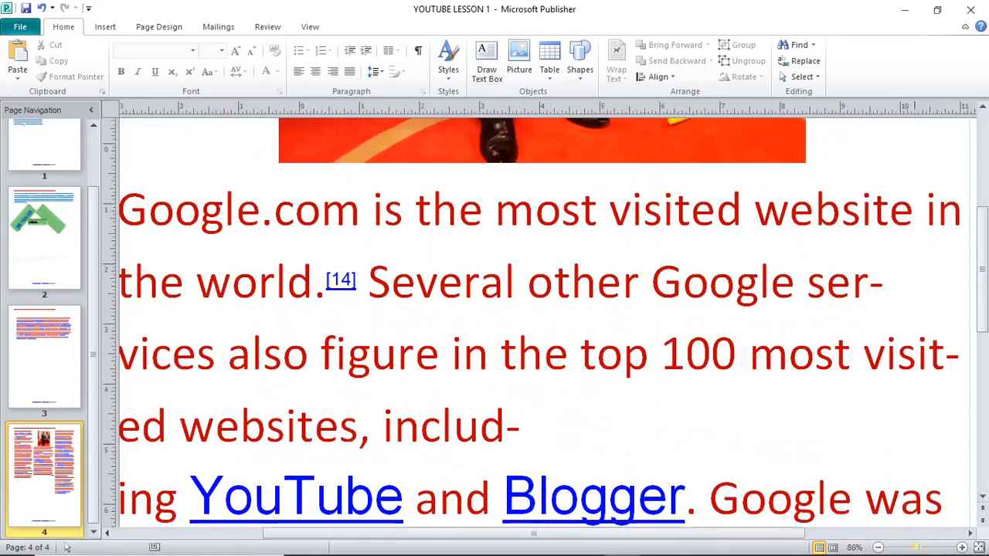
scroll(635, 356, down, 2)
scroll(635, 355, up, 1)
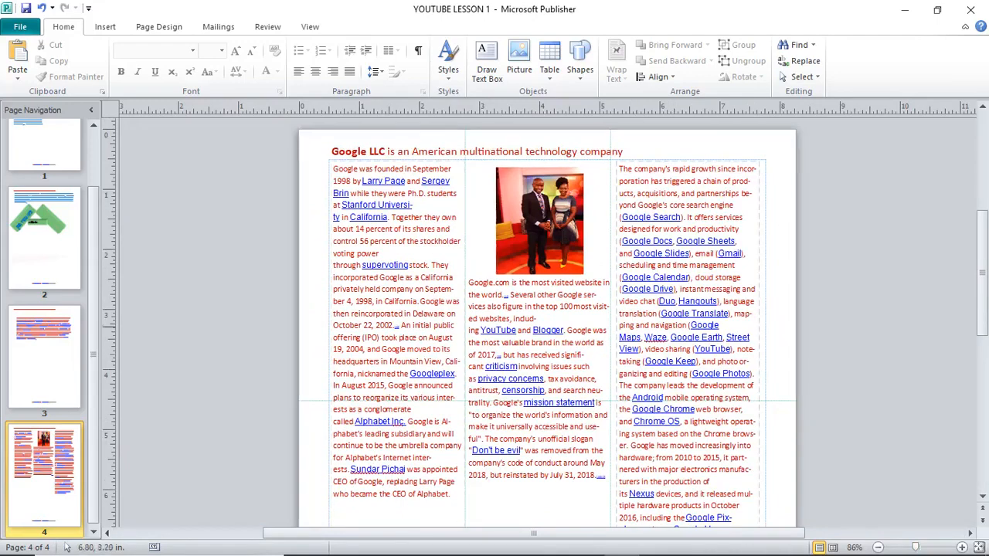
click(397, 153)
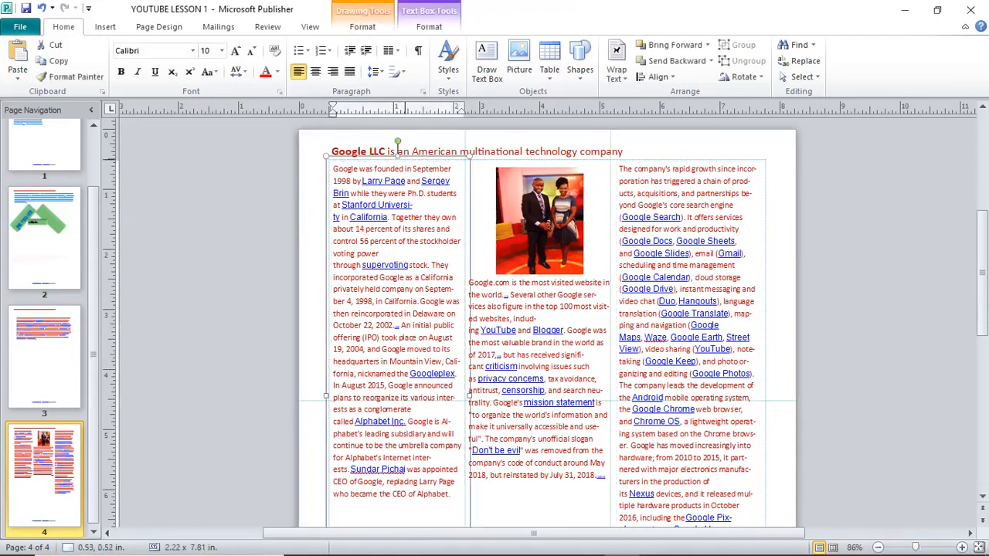
drag(398, 153, 395, 199)
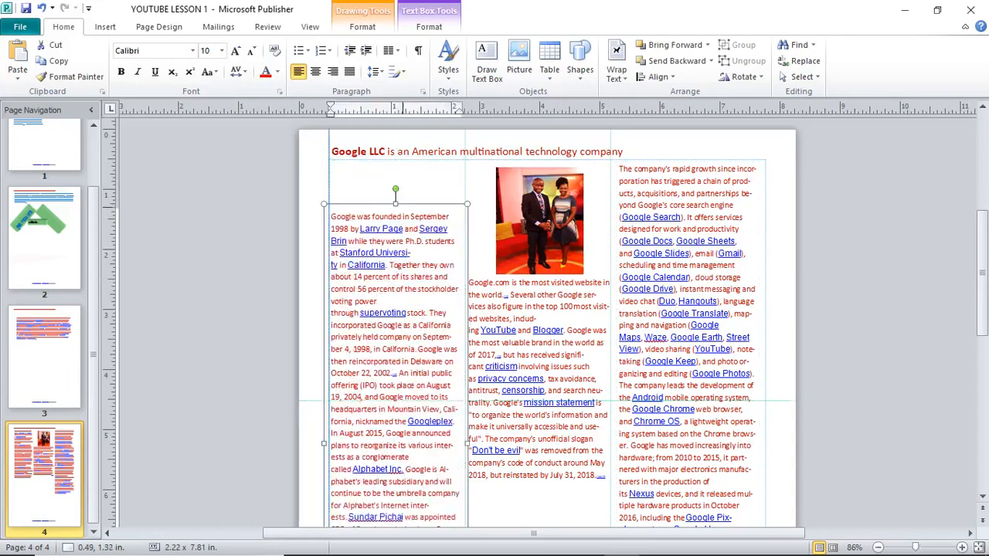
Move the middle text box farther down and place the picture over its upper-left corner at about 2.76, 2.78 in.
click(538, 290)
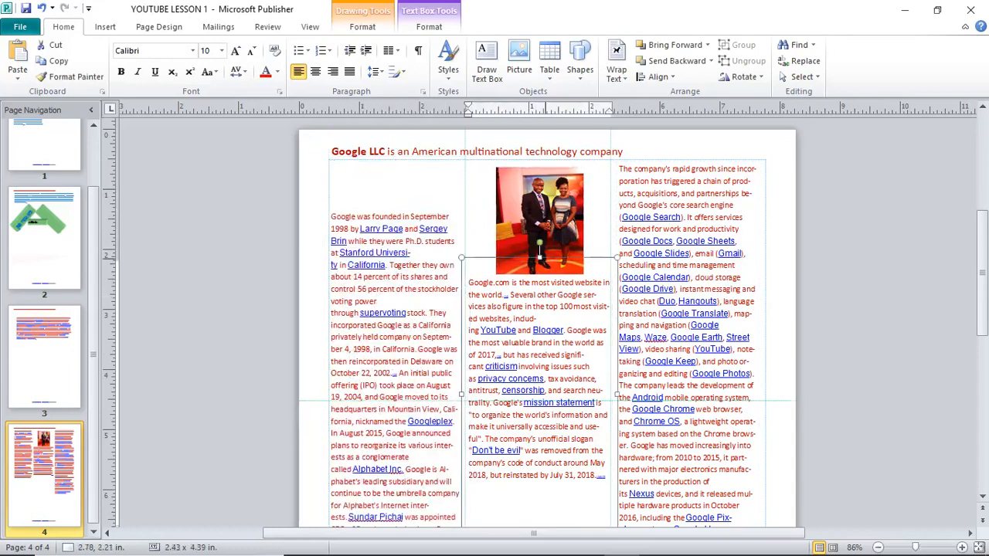
drag(541, 249, 542, 294)
drag(541, 232, 510, 363)
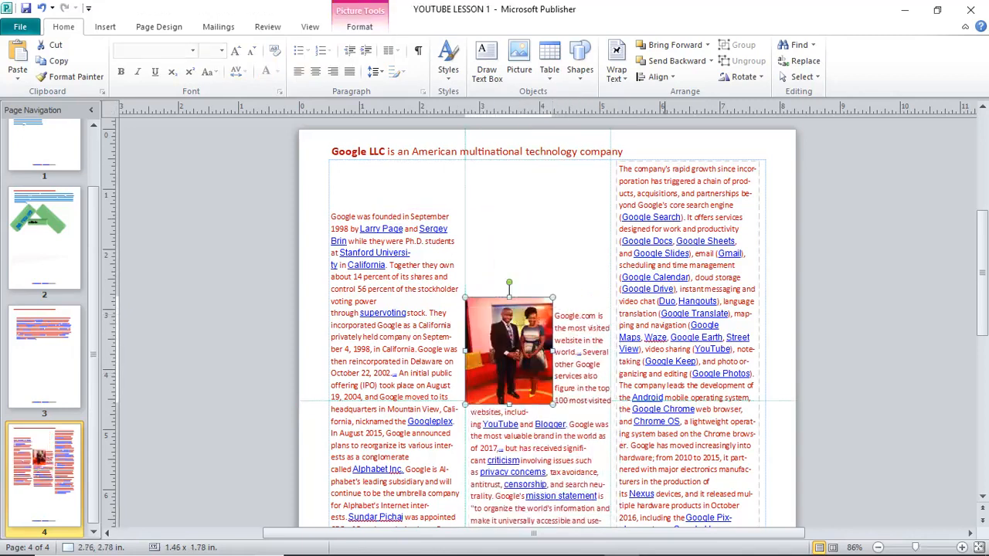
Move the last column's text box down to about 5.28, 1.36 in and deselect it.
drag(671, 161, 671, 211)
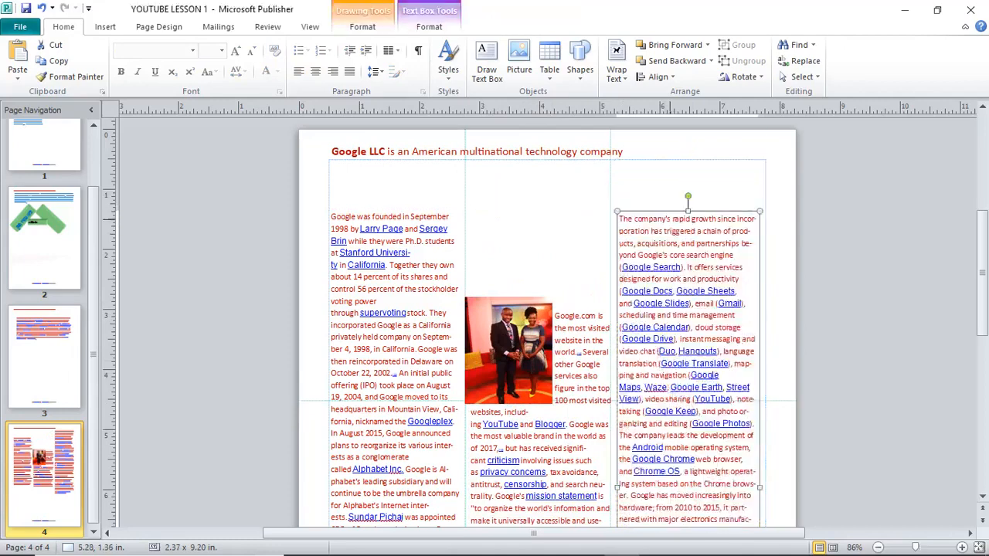
click(574, 189)
scroll(570, 224, down, 4)
scroll(563, 263, up, 4)
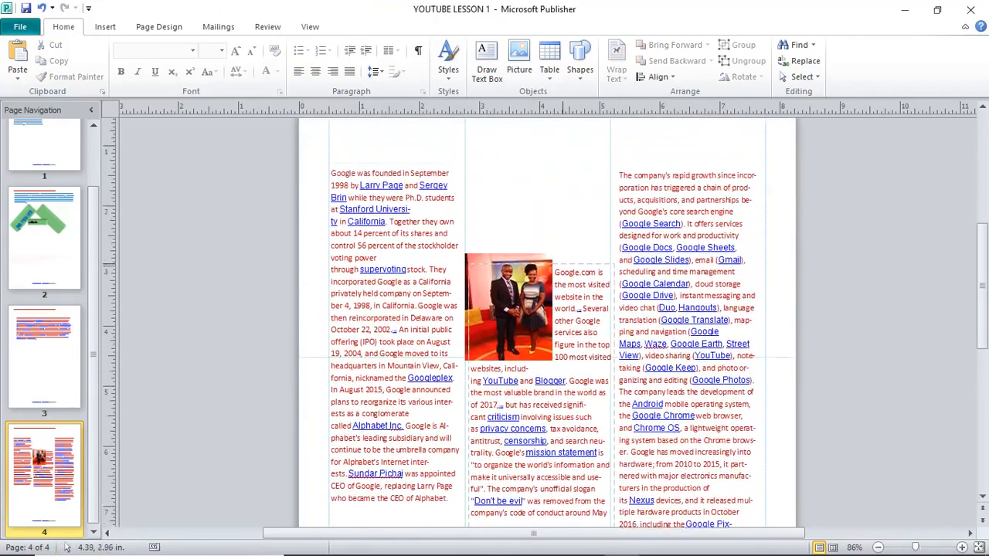
scroll(563, 265, up, 1)
Insert a green arched WordArt object reading "youtube lesson" on page 4.
click(105, 27)
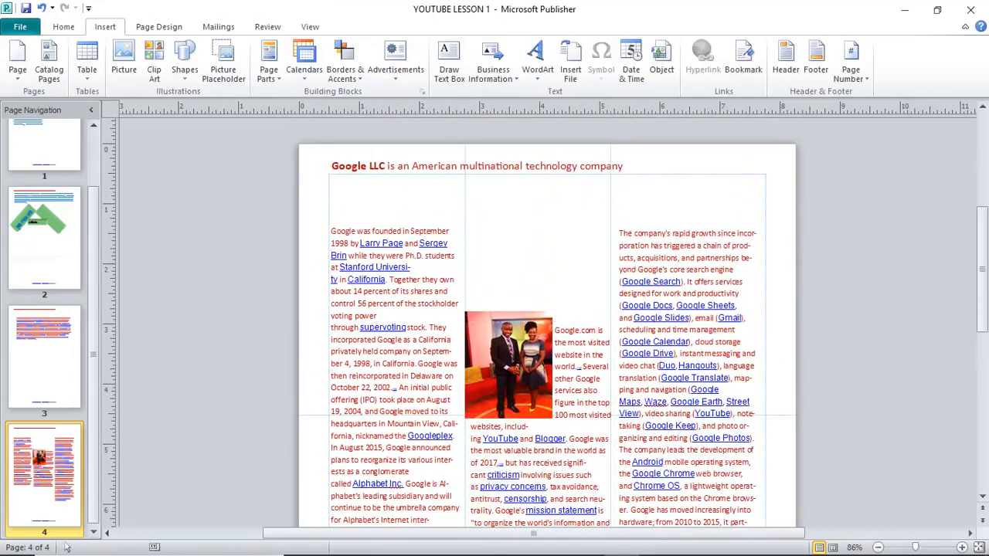
click(537, 61)
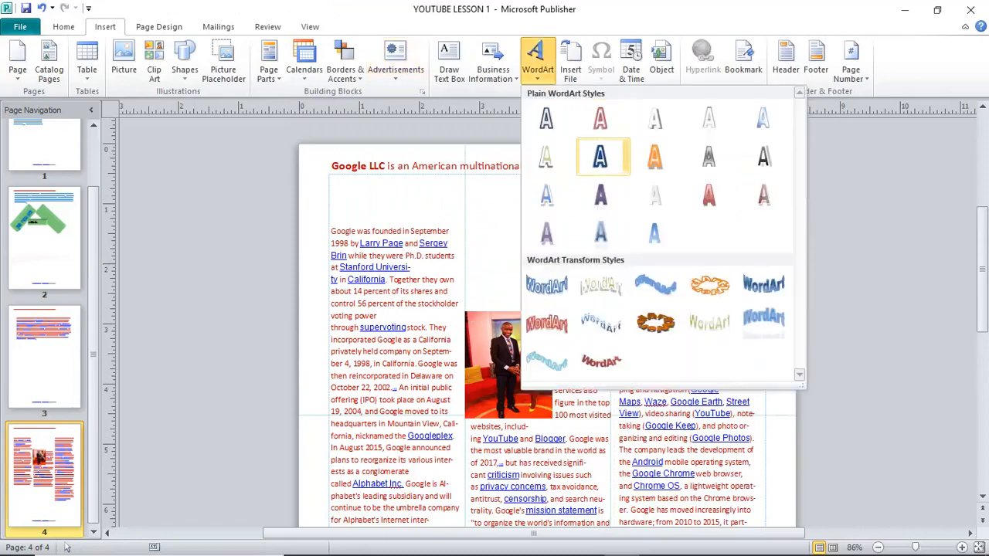
click(654, 232)
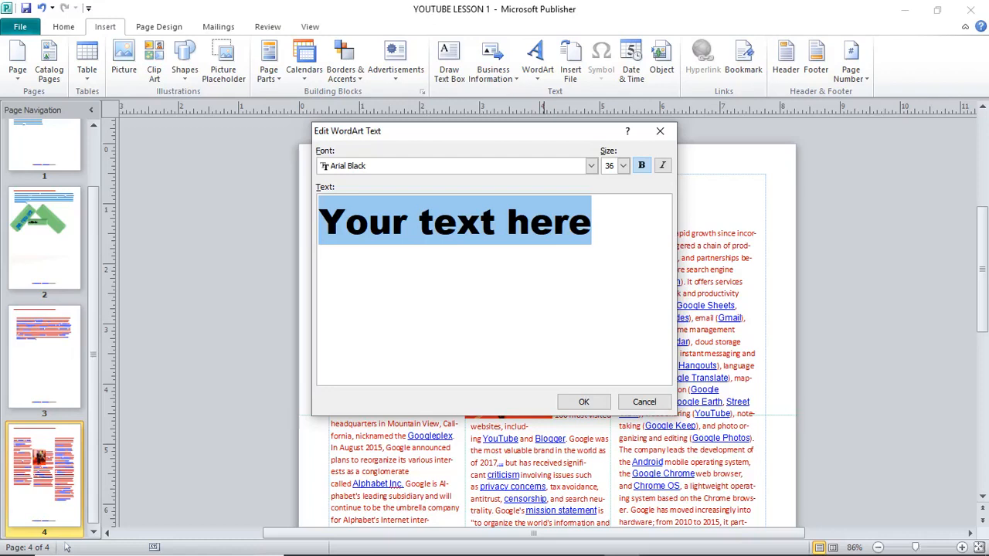
text(go)
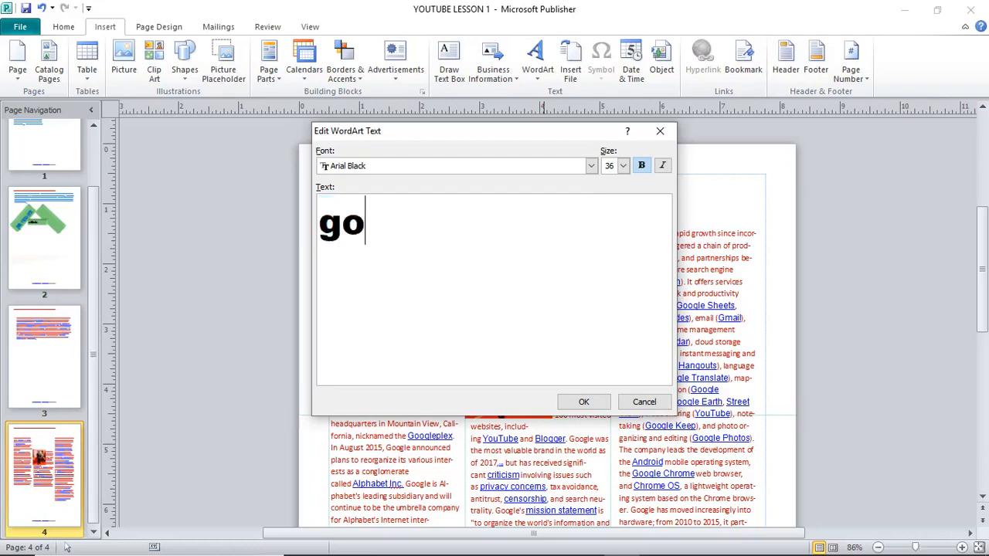
key(BackSpace)
key(BackSpace)
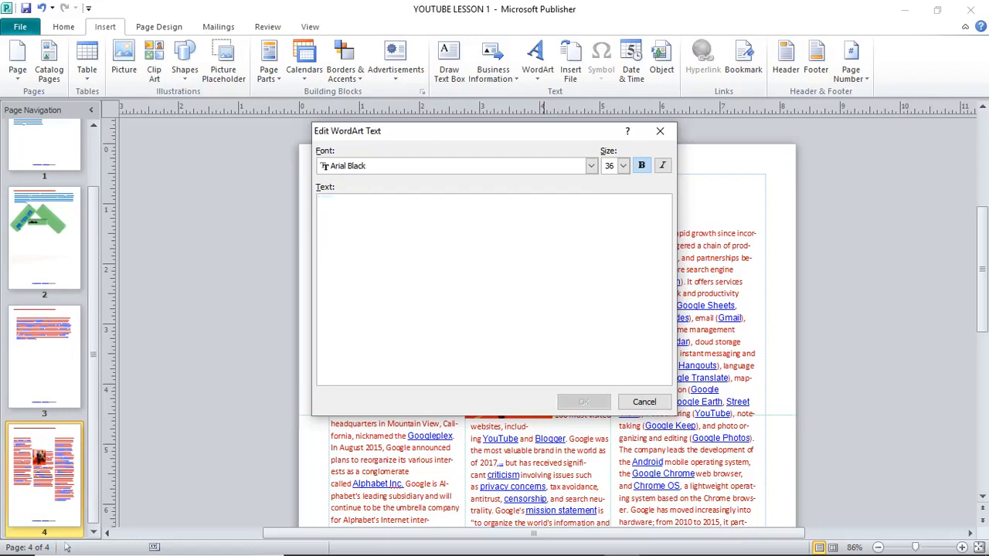
text(youtube lesson)
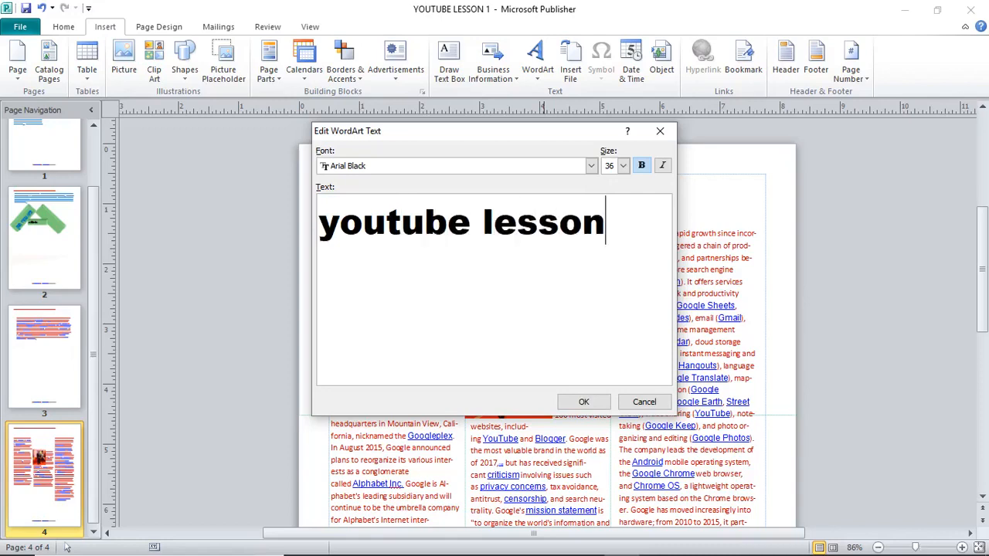
key(Return)
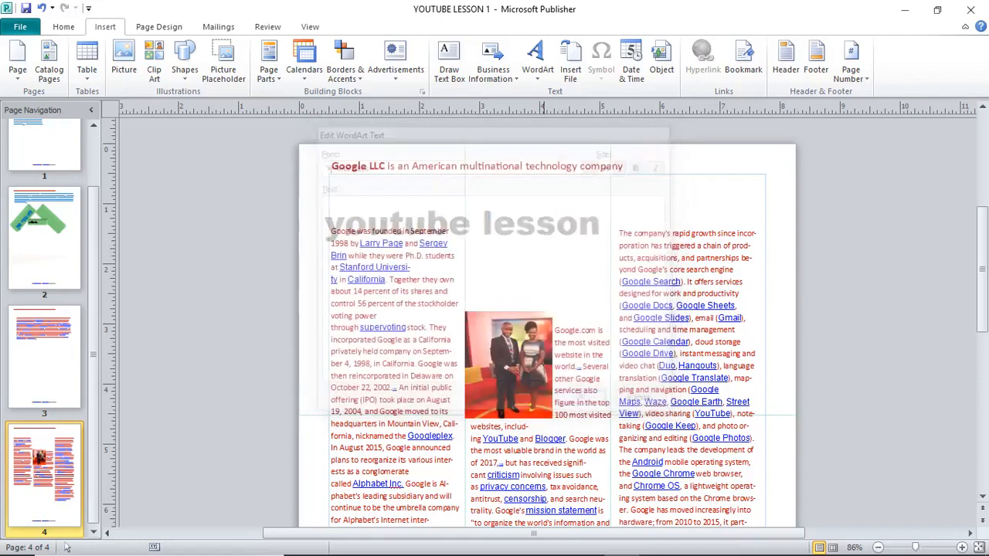
Set the WordArt's text wrapping to Square and move it beneath the page heading at about 1.80, 0.51 in.
drag(539, 284, 538, 282)
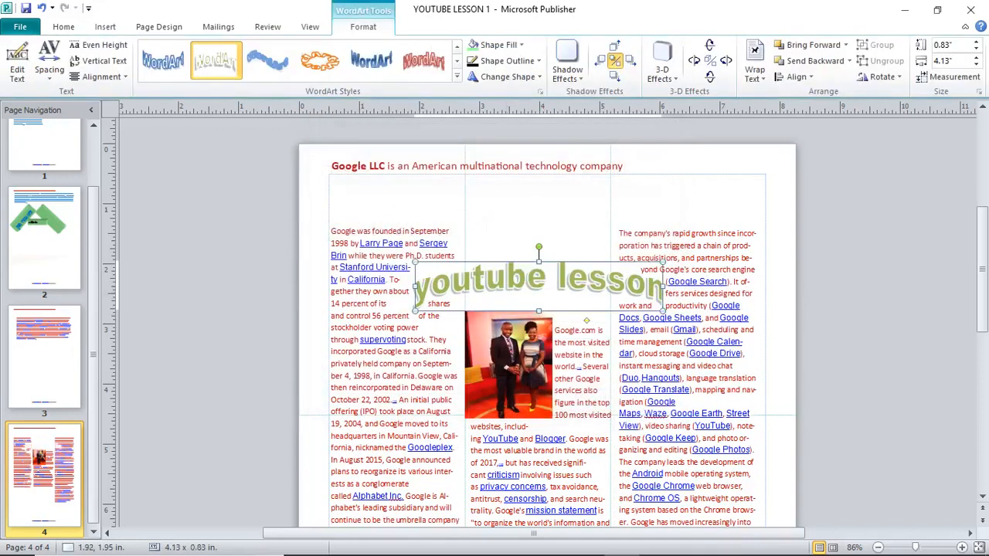
click(755, 69)
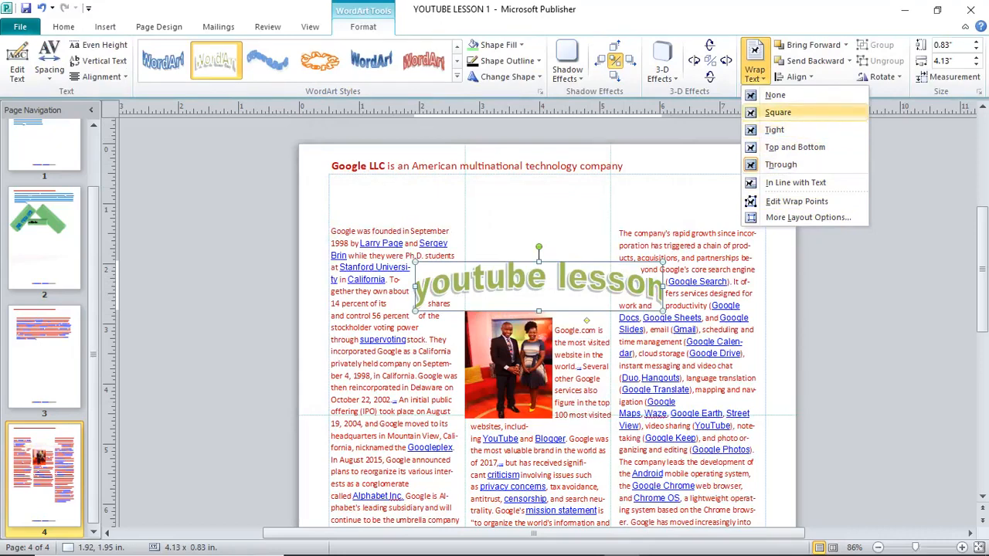
click(778, 112)
drag(538, 283, 531, 193)
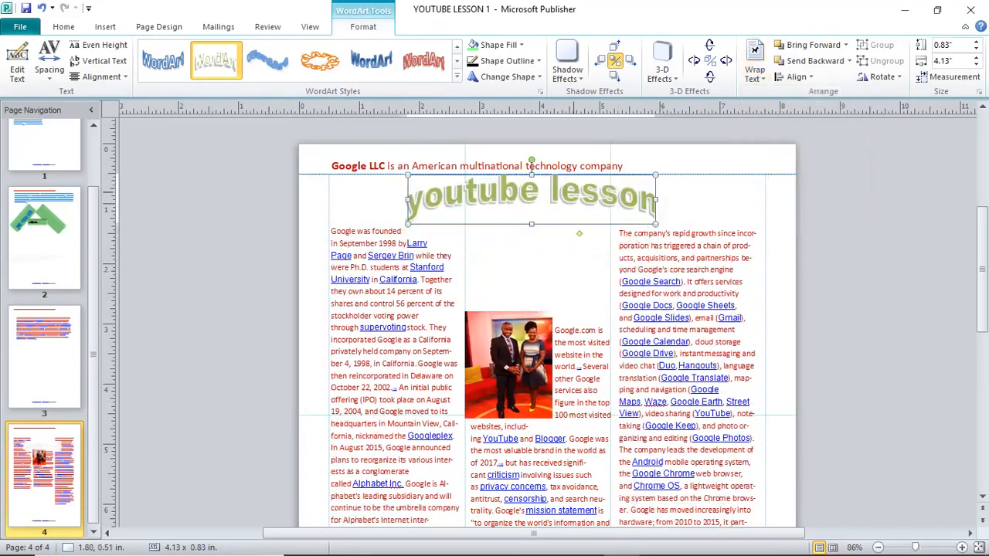
Widen the WordArt toward the right margin guide to about 5.85 in.
click(707, 200)
click(532, 195)
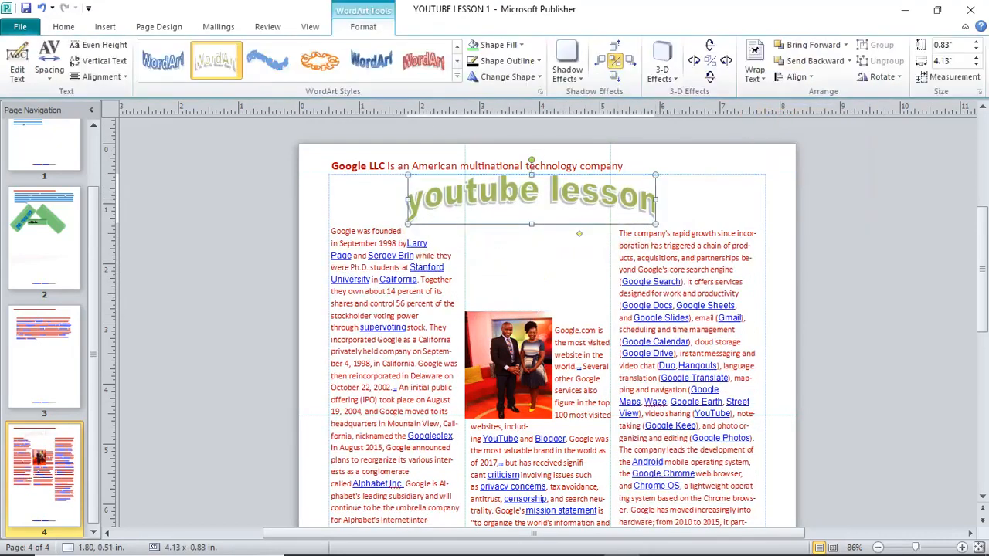
drag(655, 199, 759, 199)
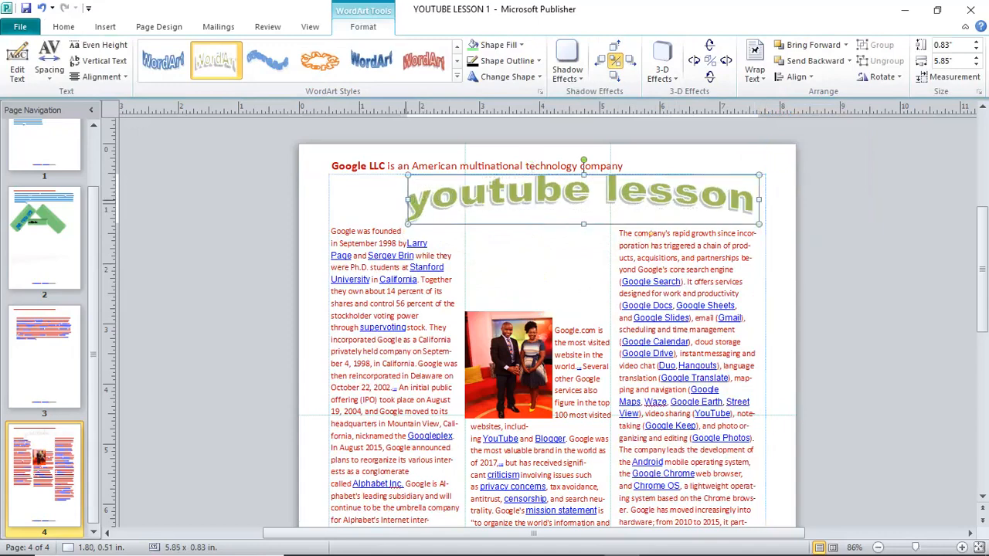